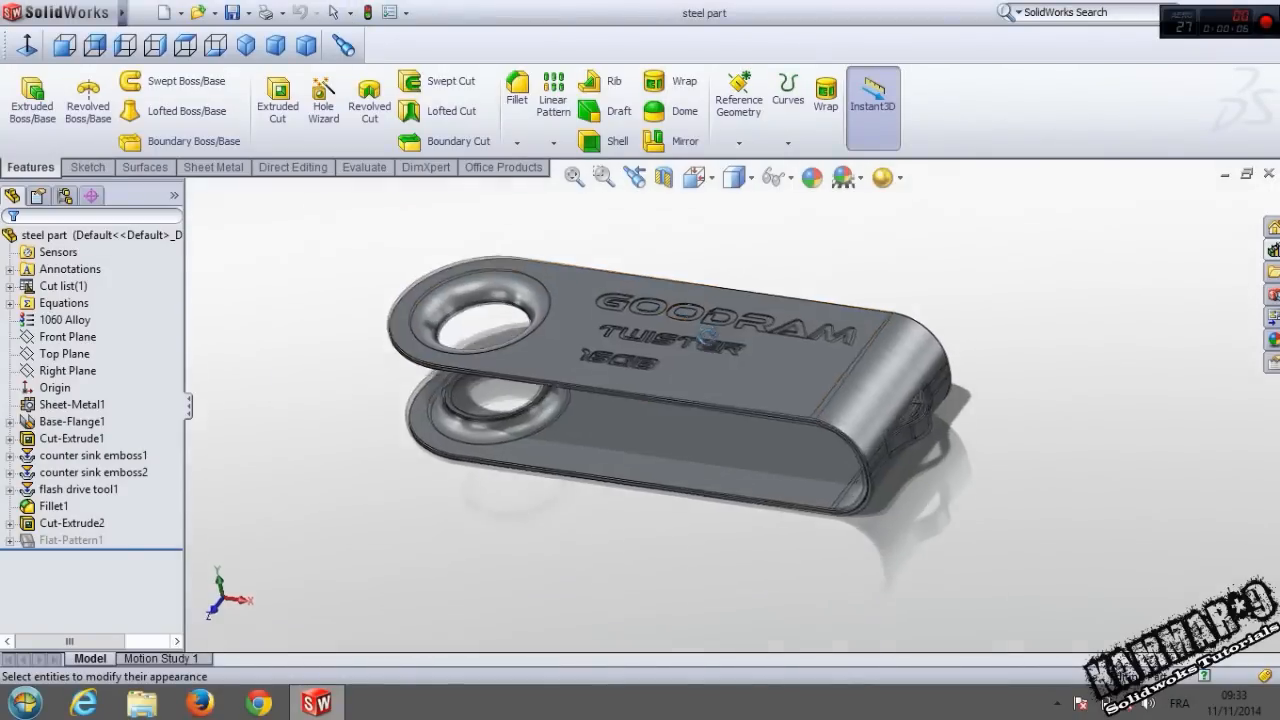
scroll(706, 345, up, 3)
scroll(677, 346, down, 2)
middle_drag(677, 346, 640, 365)
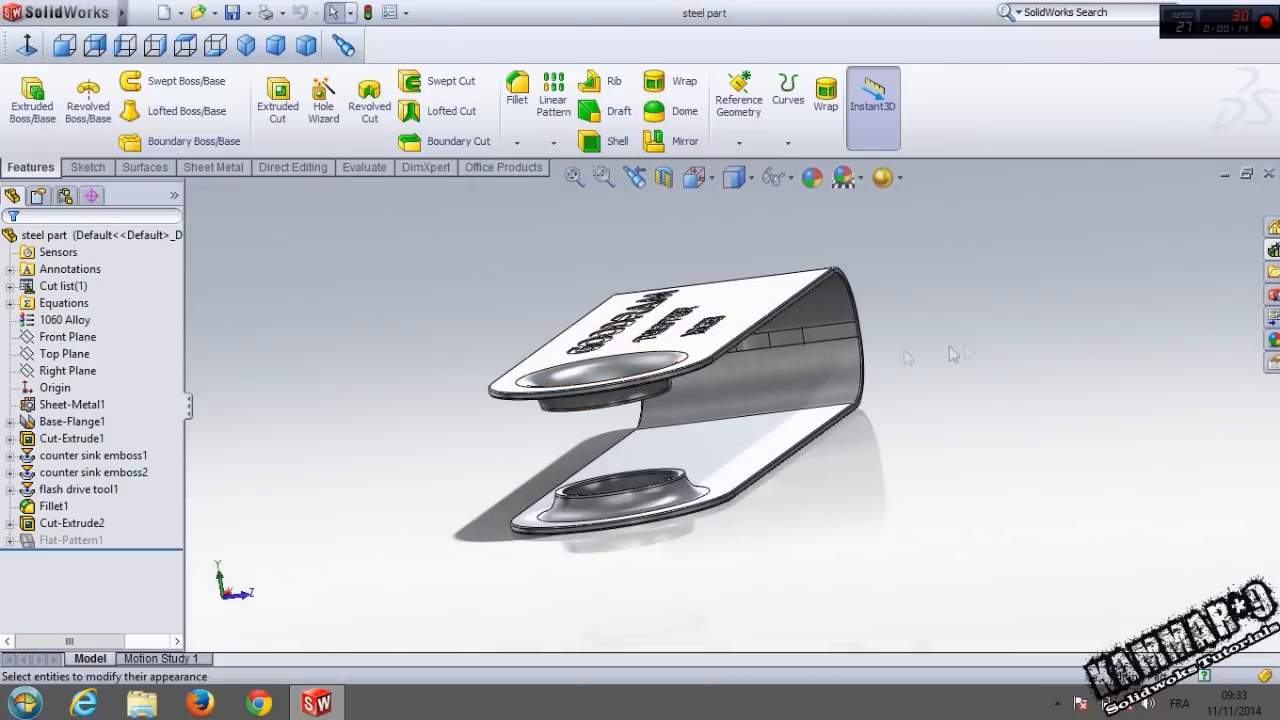
Create a new part document and start a sketch on the Front Plane.
click(1225, 174)
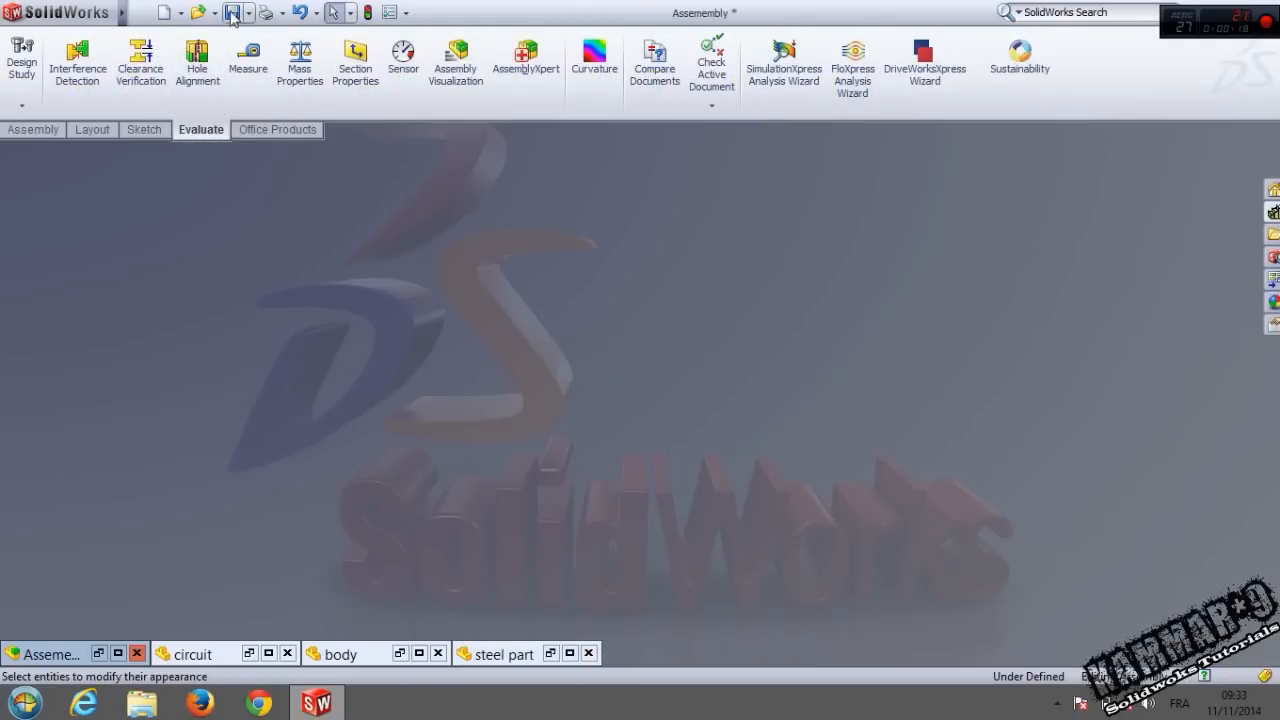
click(163, 14)
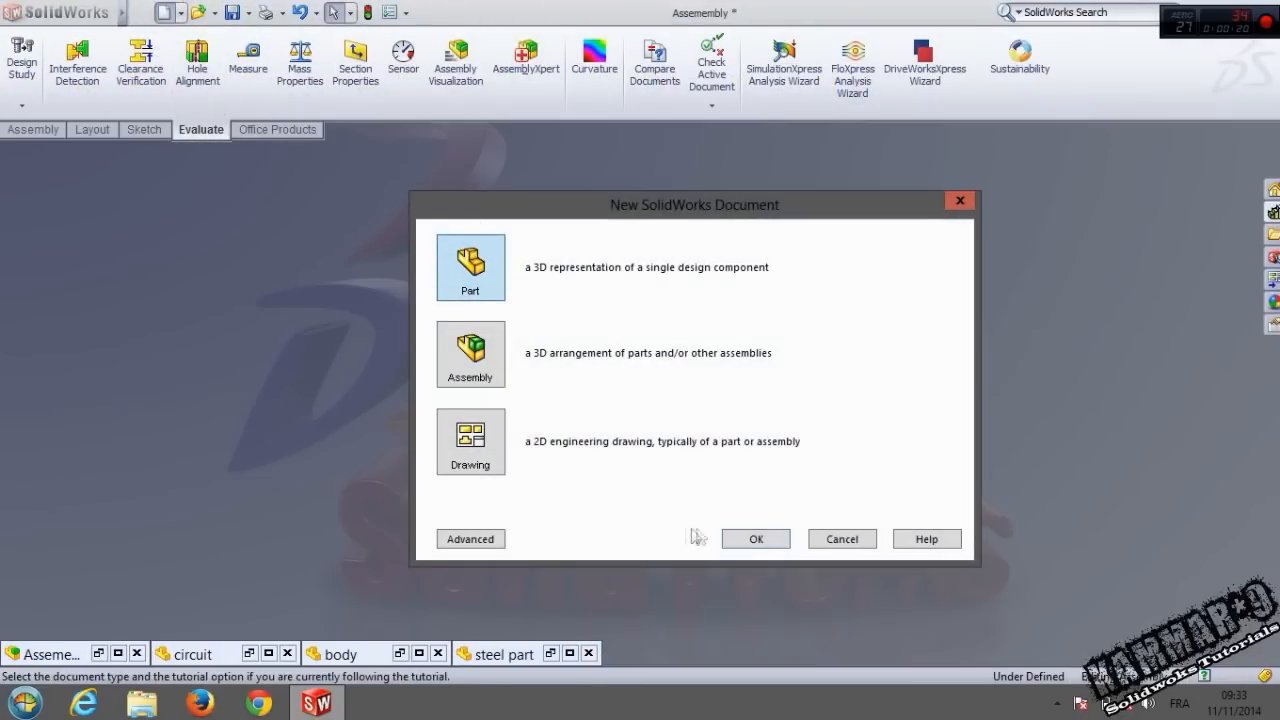
click(756, 541)
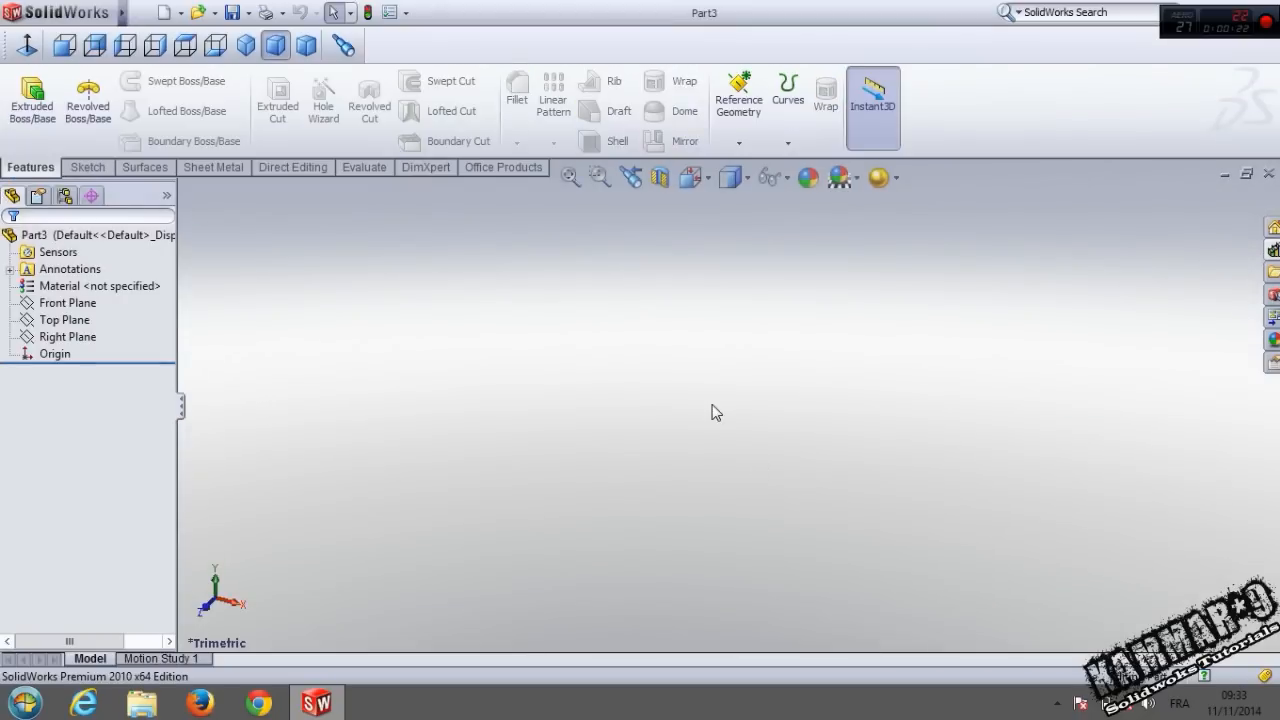
click(74, 305)
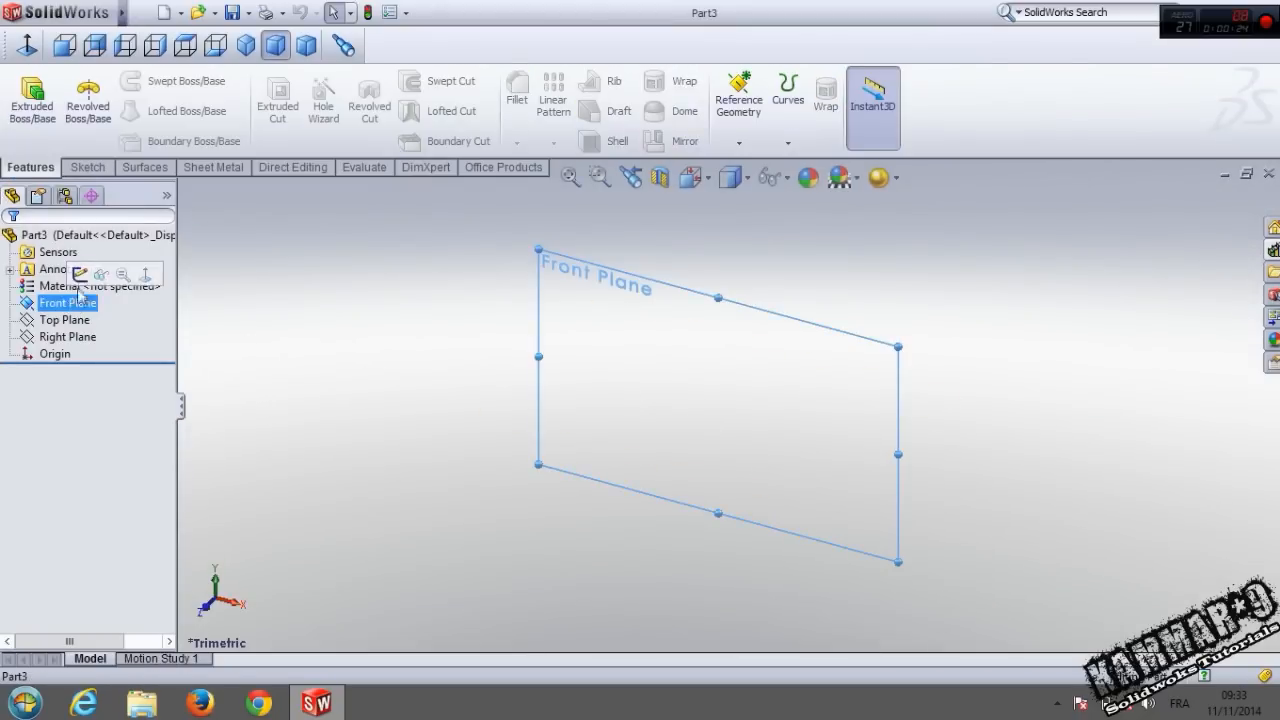
click(81, 275)
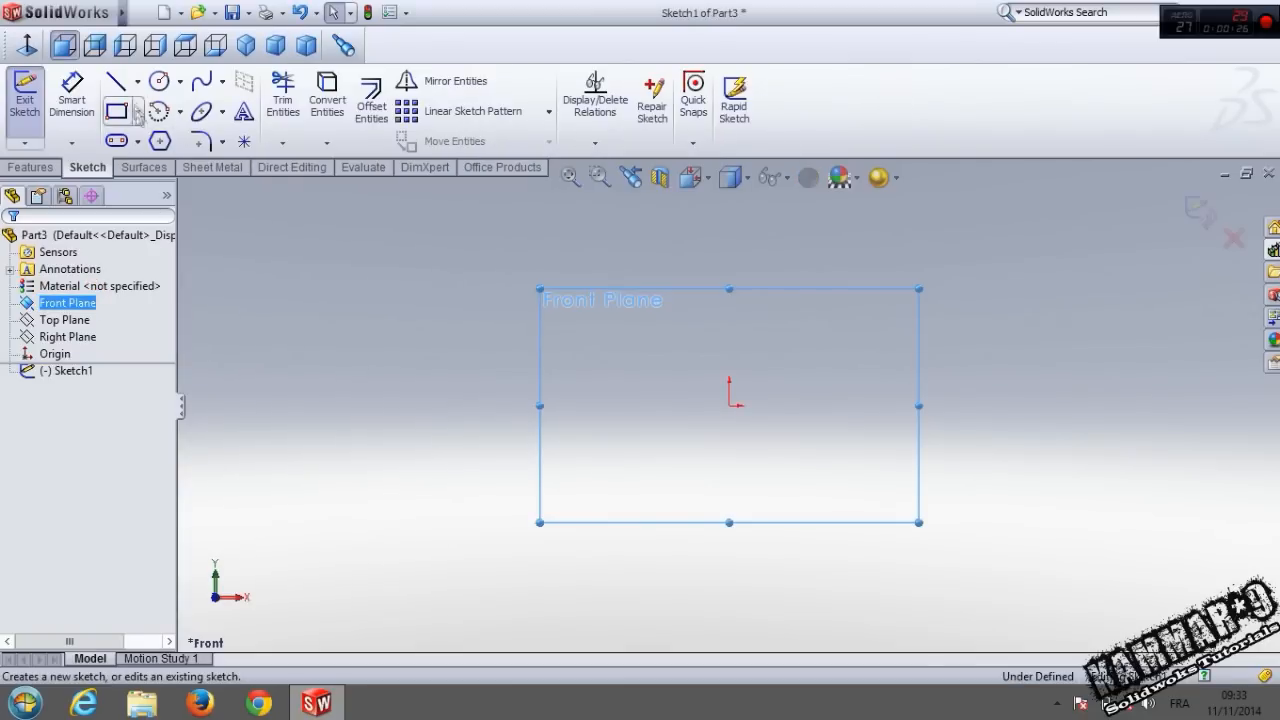
Sketch a sideways U-shaped profile of three lines from the origin, about 134 mm long and 37 mm high, open above the origin.
click(116, 81)
click(730, 406)
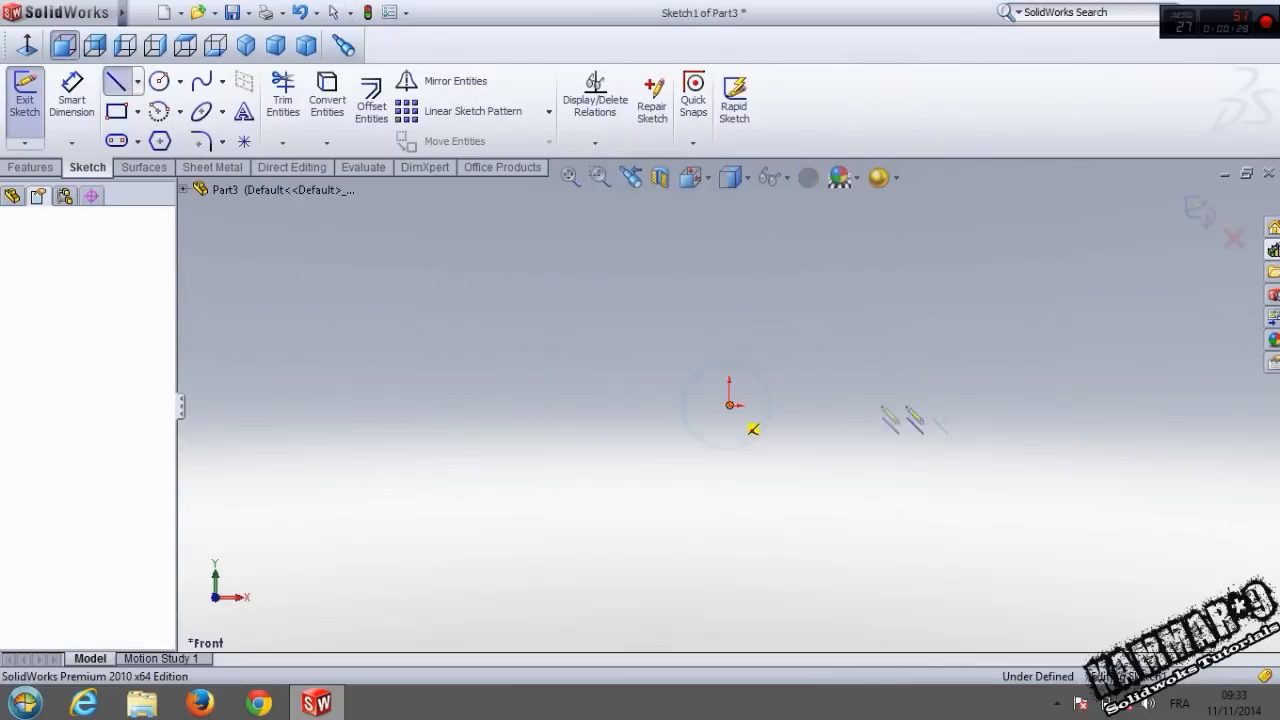
click(1016, 405)
click(1016, 326)
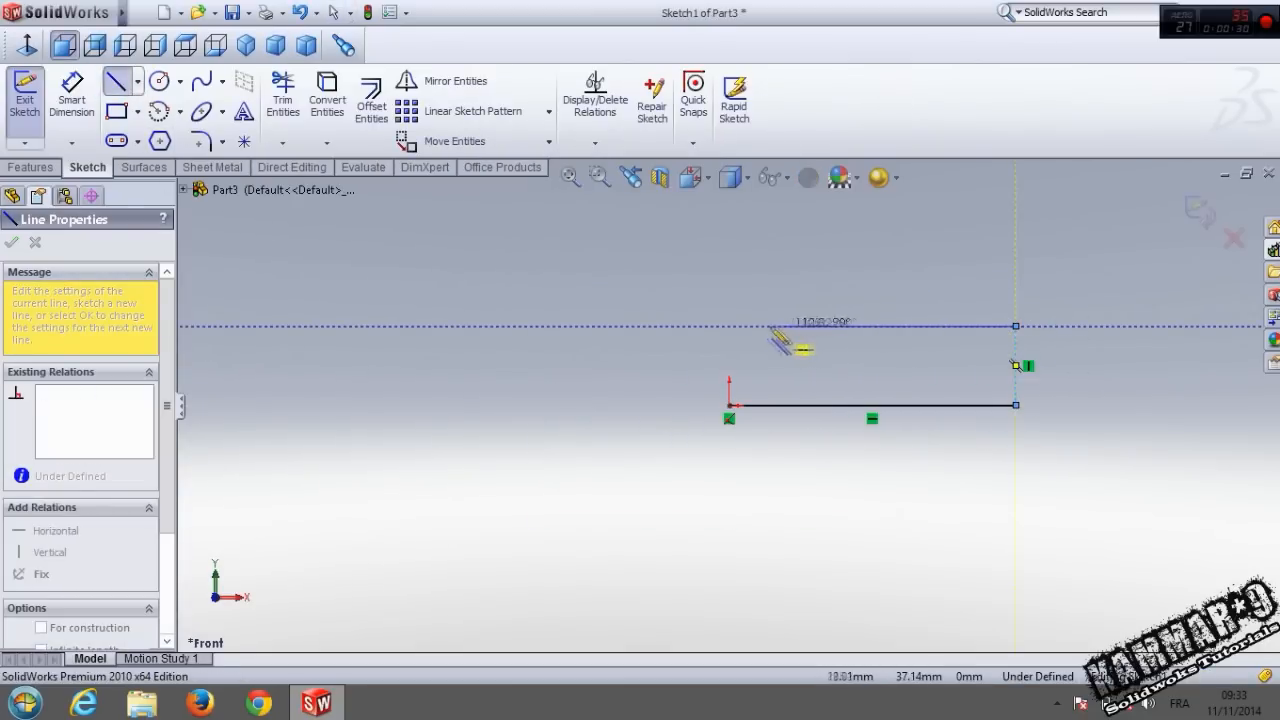
double_click(730, 326)
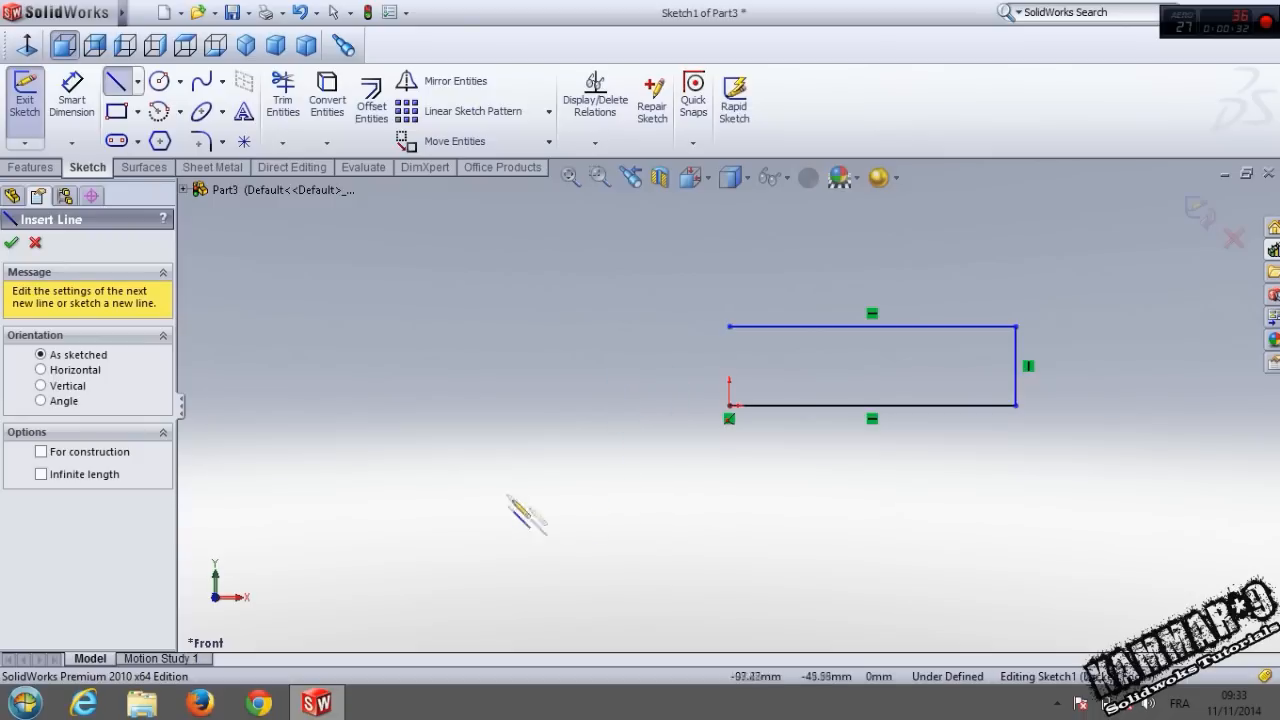
Dimension the profile's lower line to 48 mm and its vertical line to 9 mm.
click(72, 95)
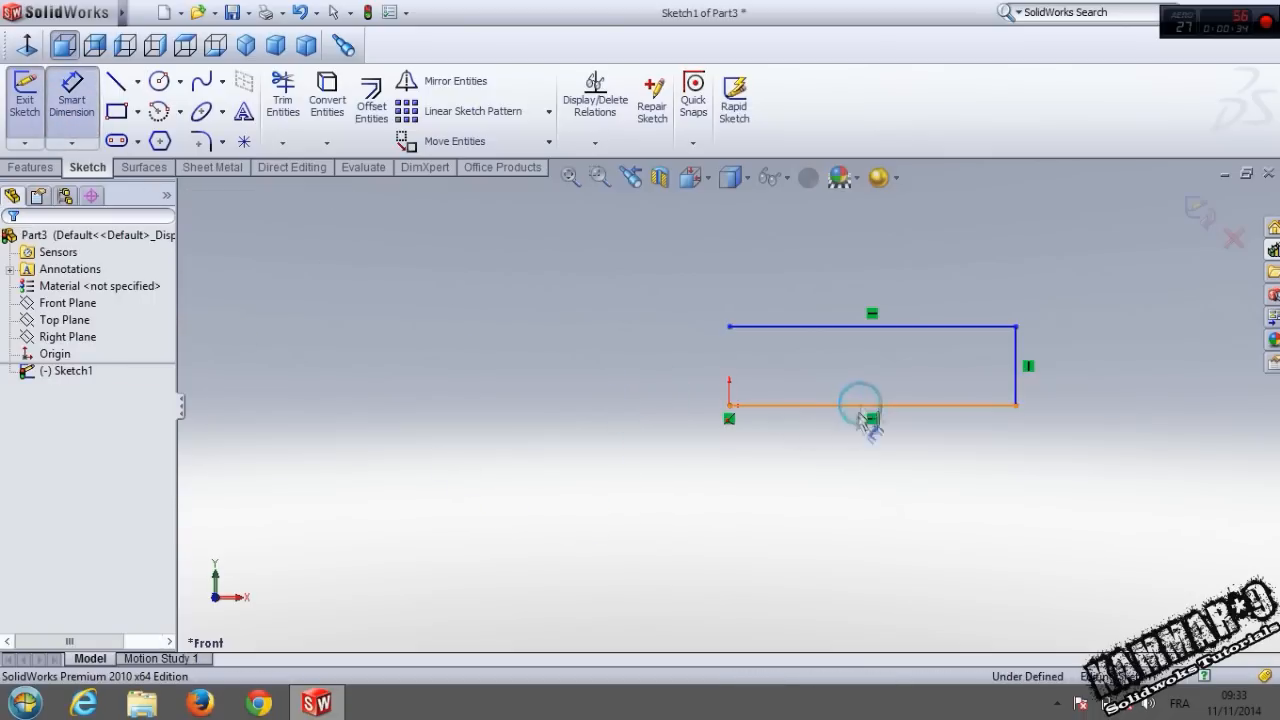
click(858, 406)
click(855, 452)
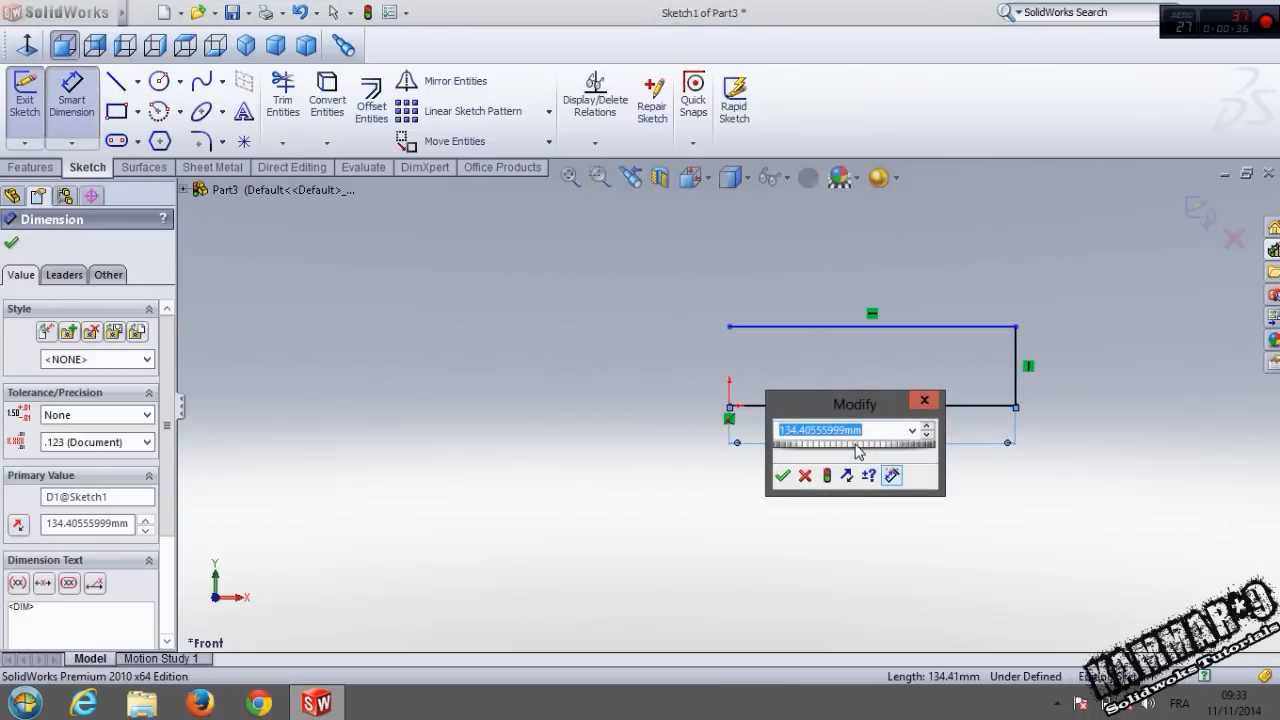
text(48)
key(Return)
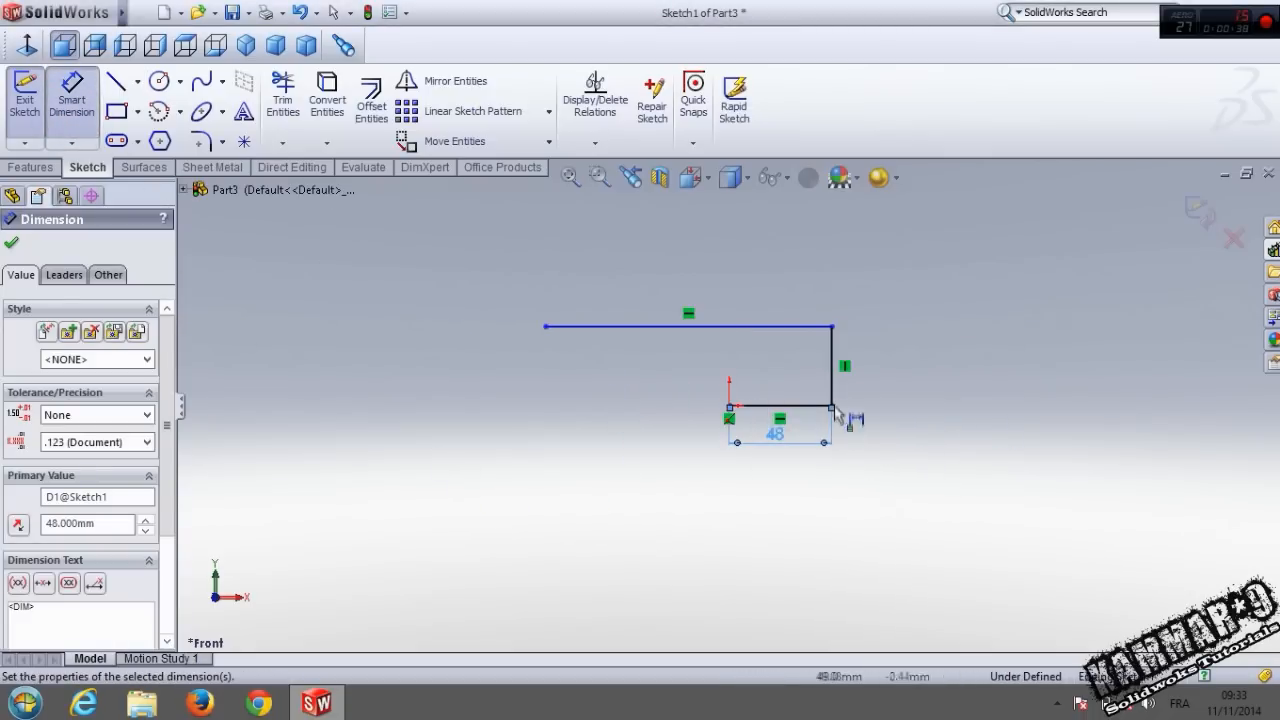
click(836, 400)
click(968, 532)
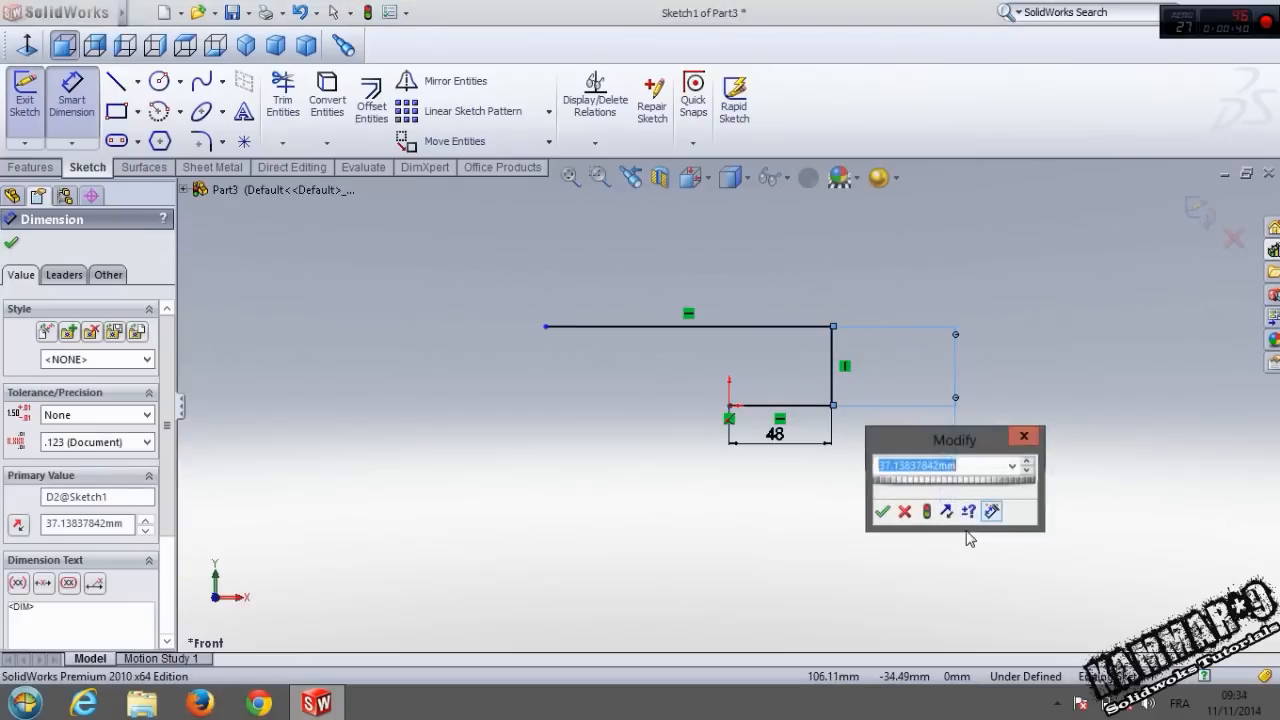
text(9)
key(Return)
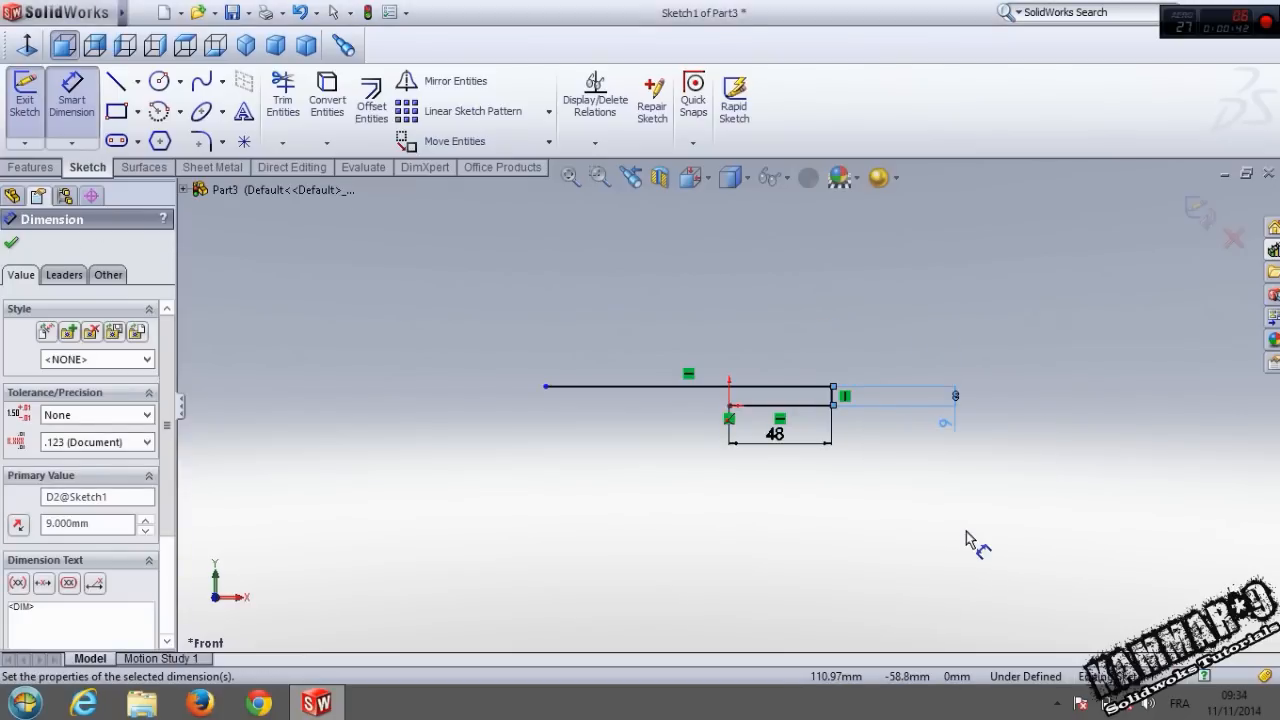
scroll(855, 475, down, 3)
key(Escape)
key(Escape)
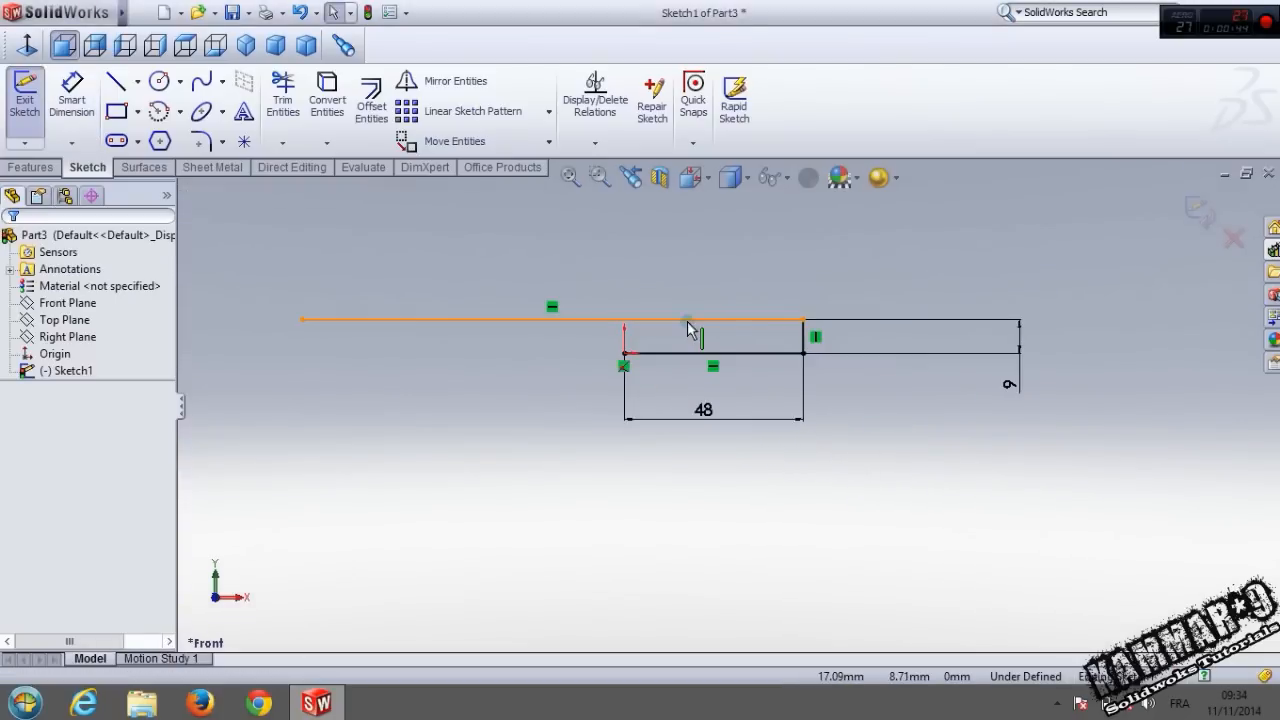
Make the profile's upper and lower horizontal lines equal in length.
click(687, 321)
ctrl+click(693, 352)
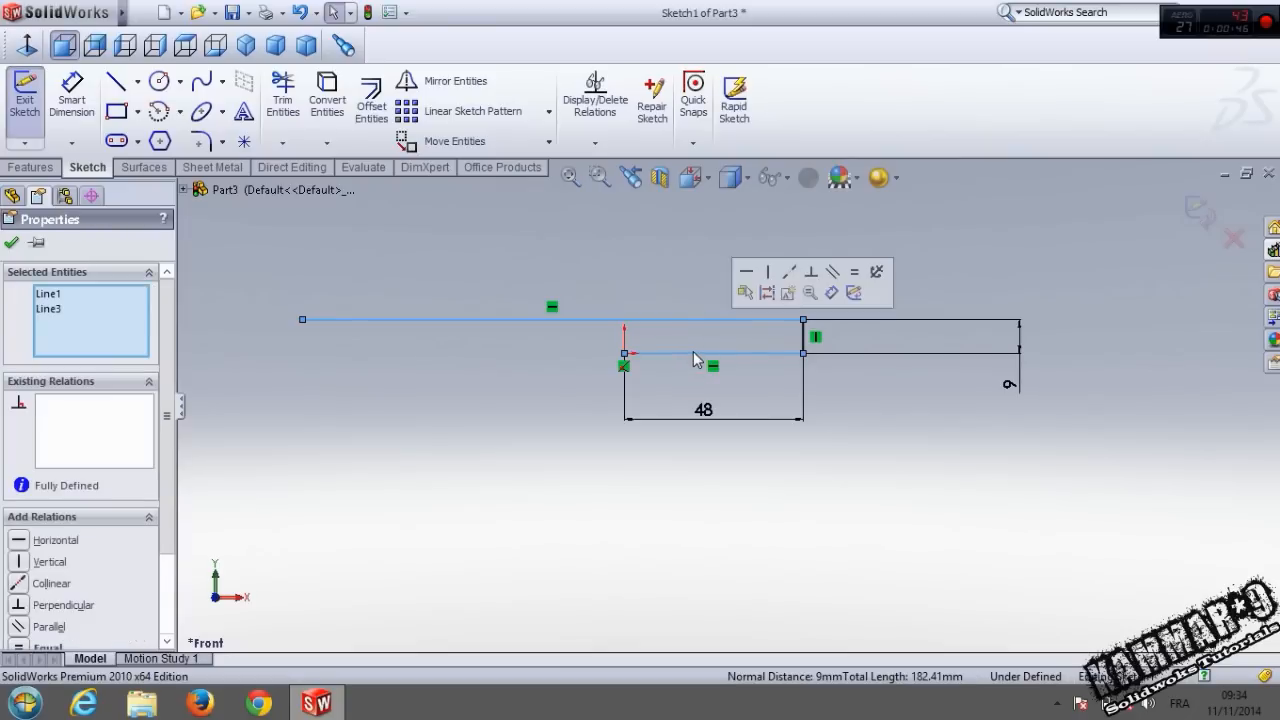
click(856, 274)
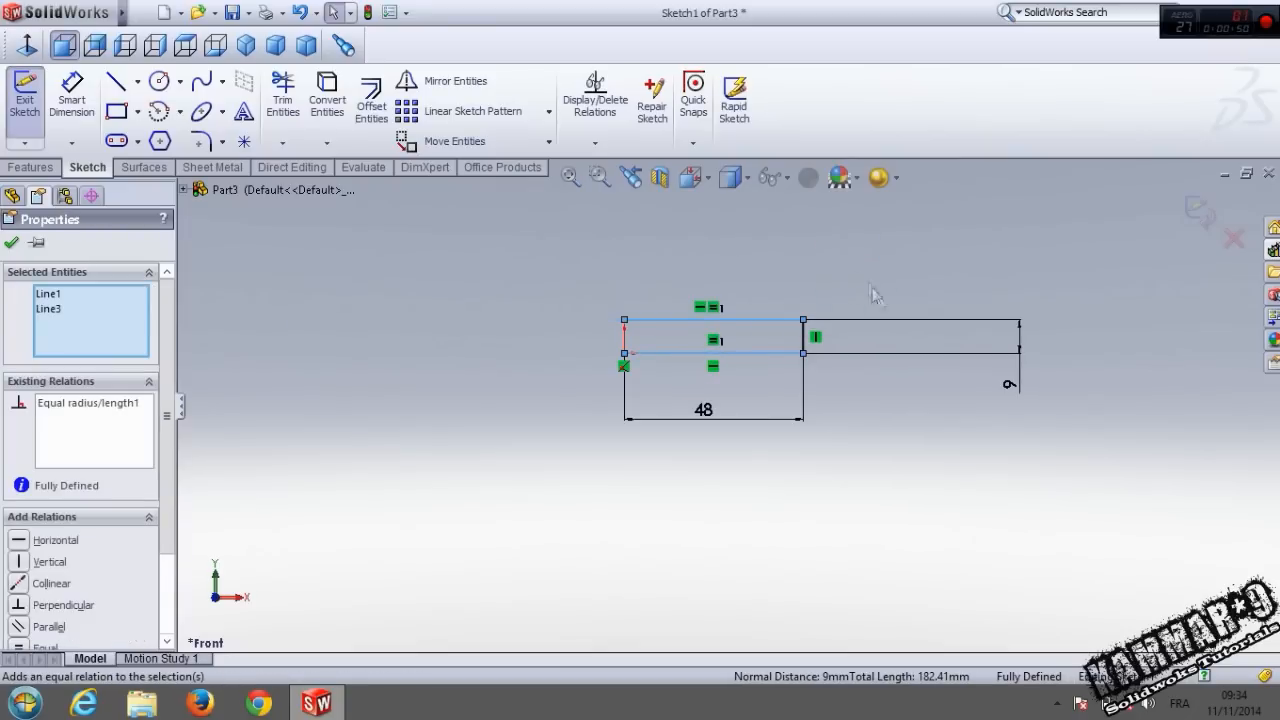
click(888, 471)
Round both corners at the profile's closed end with 4 mm sketch fillets.
scroll(800, 390, down, 3)
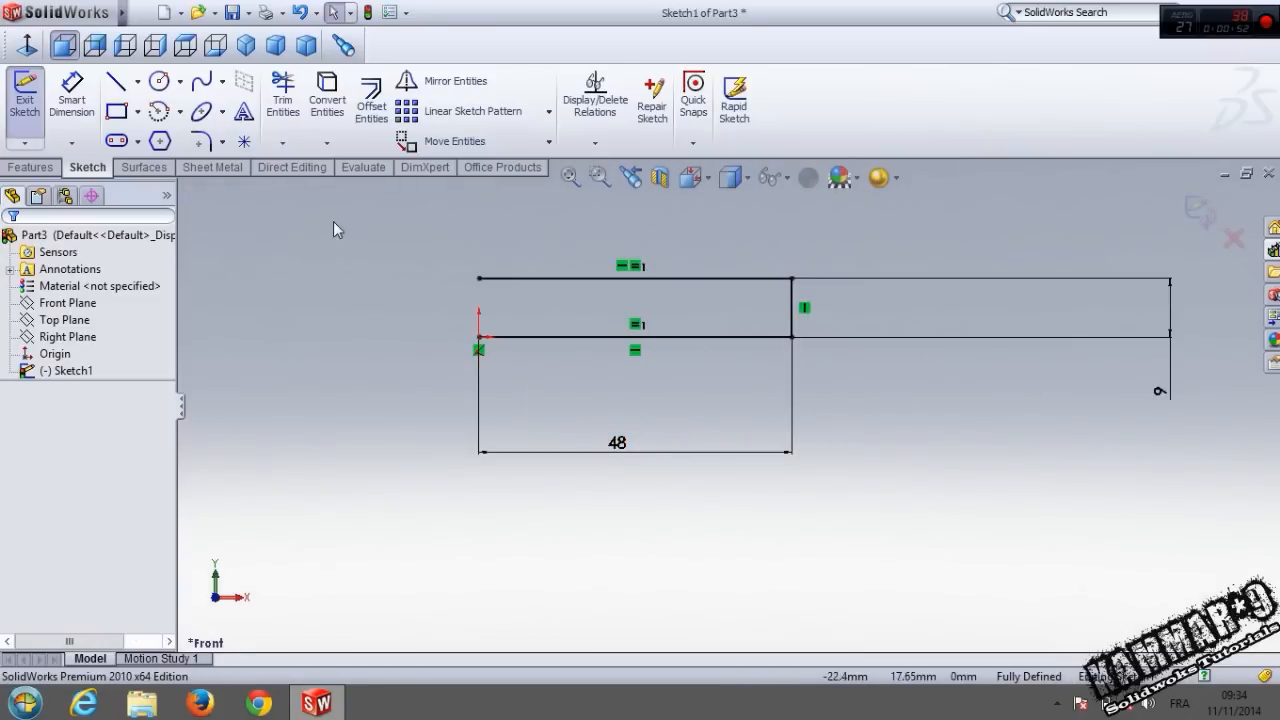
scroll(240, 180, down, 2)
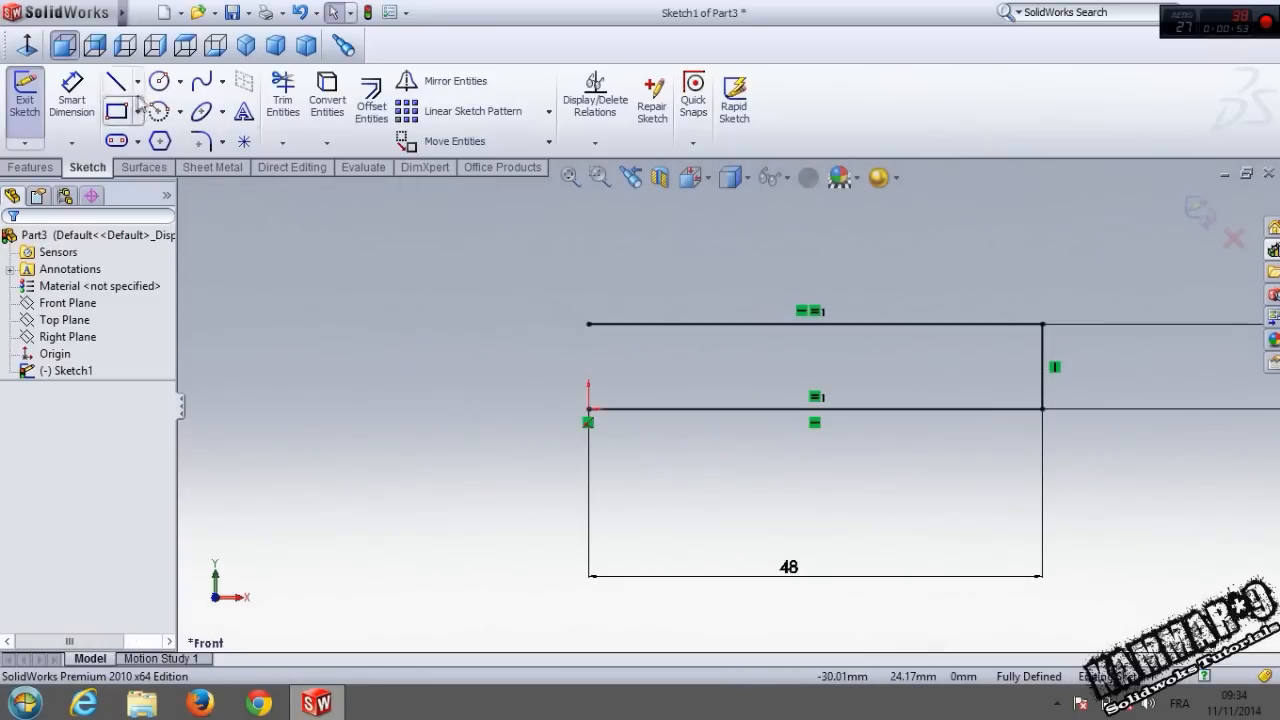
click(202, 144)
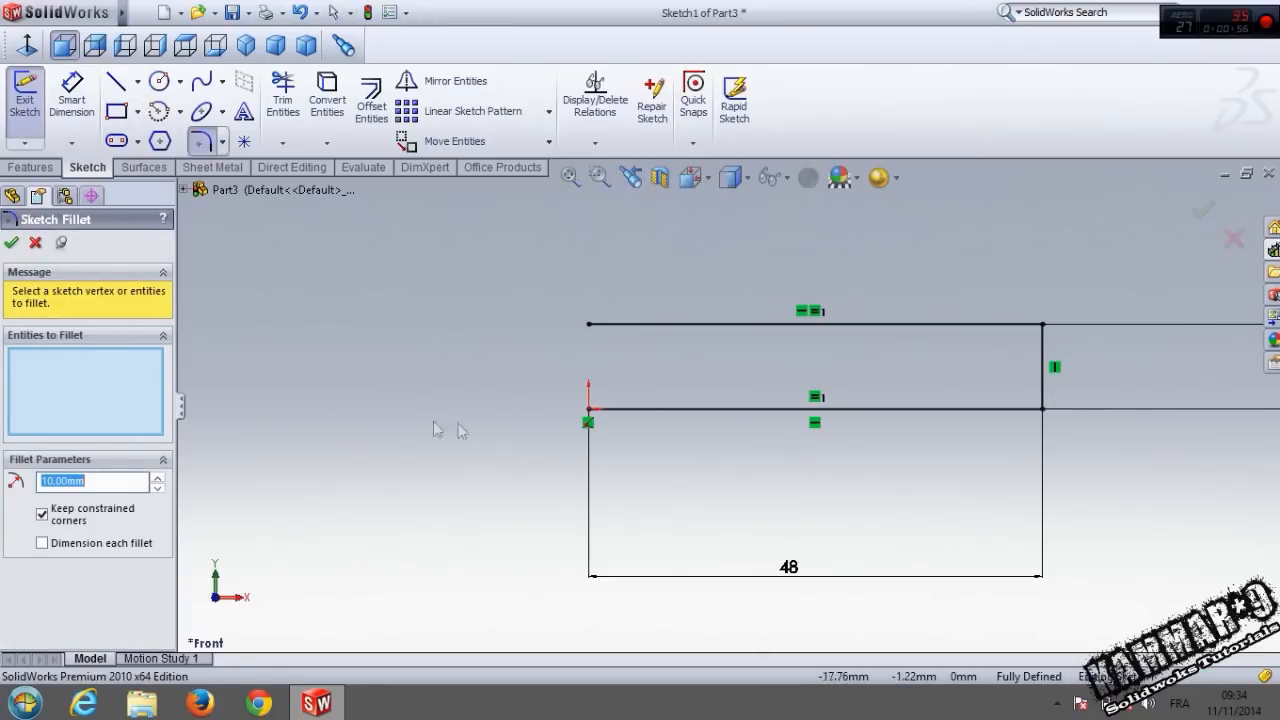
click(1042, 409)
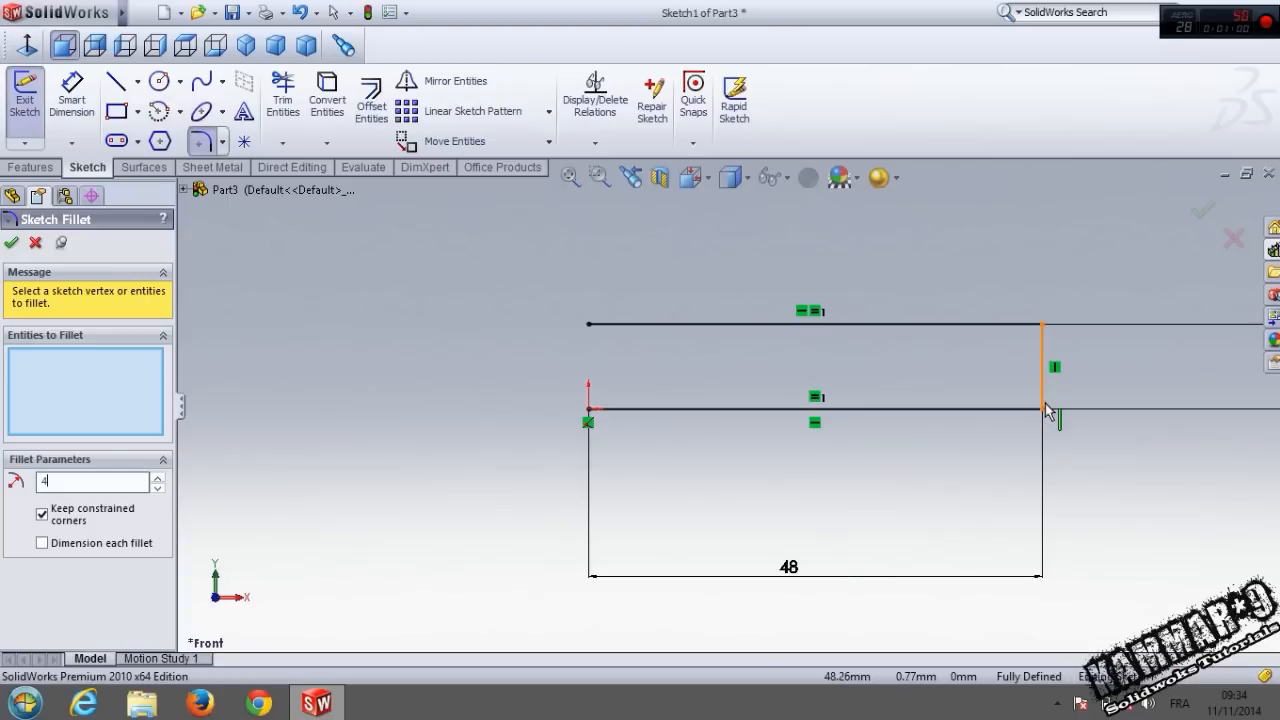
click(1043, 409)
click(698, 370)
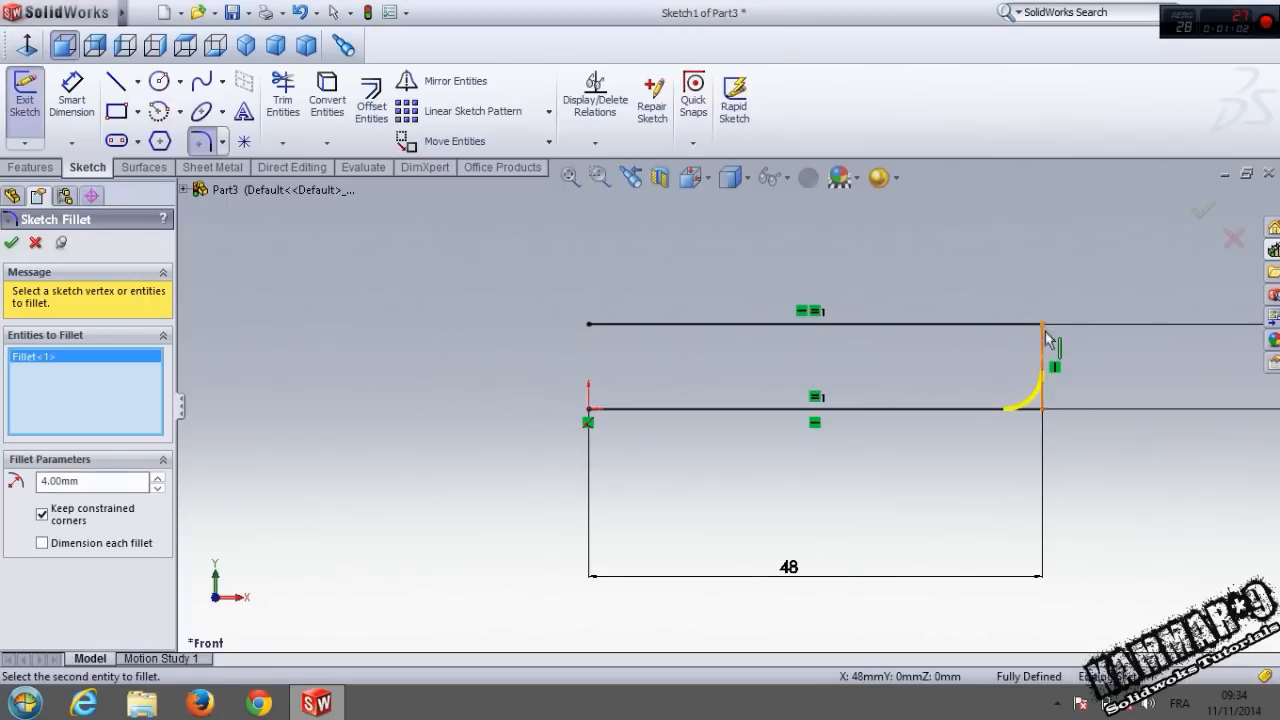
click(1043, 323)
key(Return)
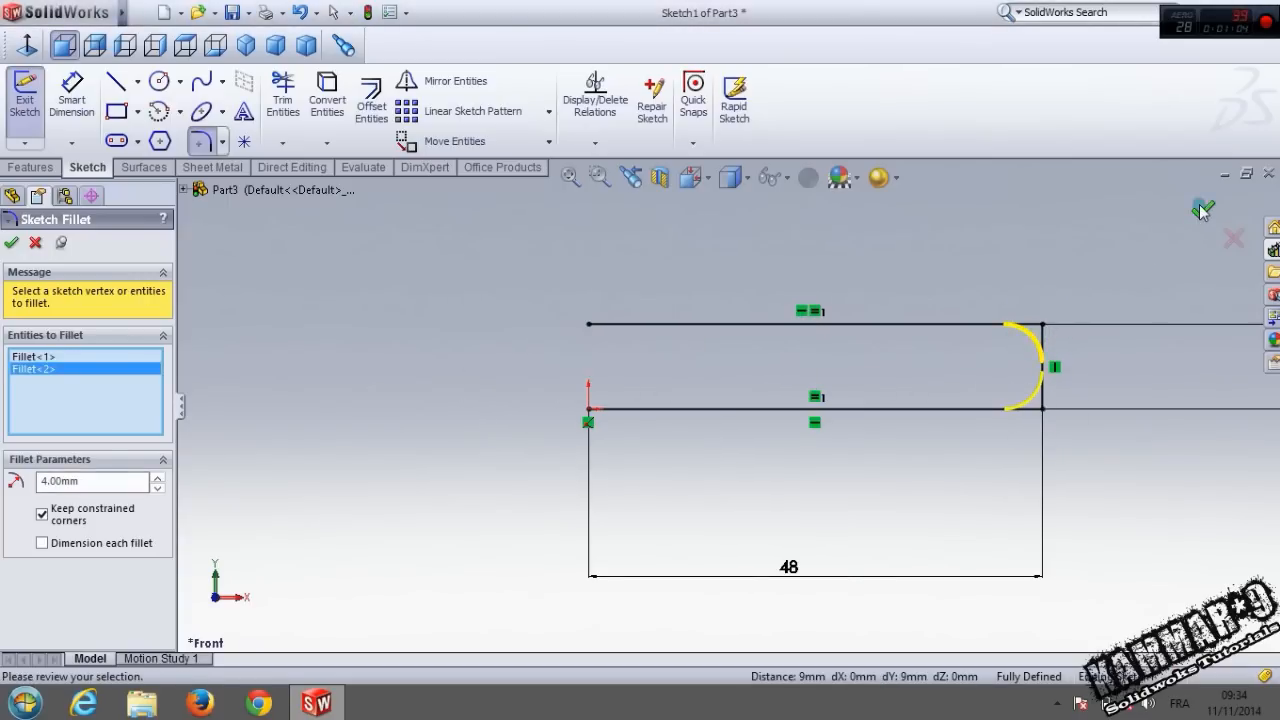
click(1204, 209)
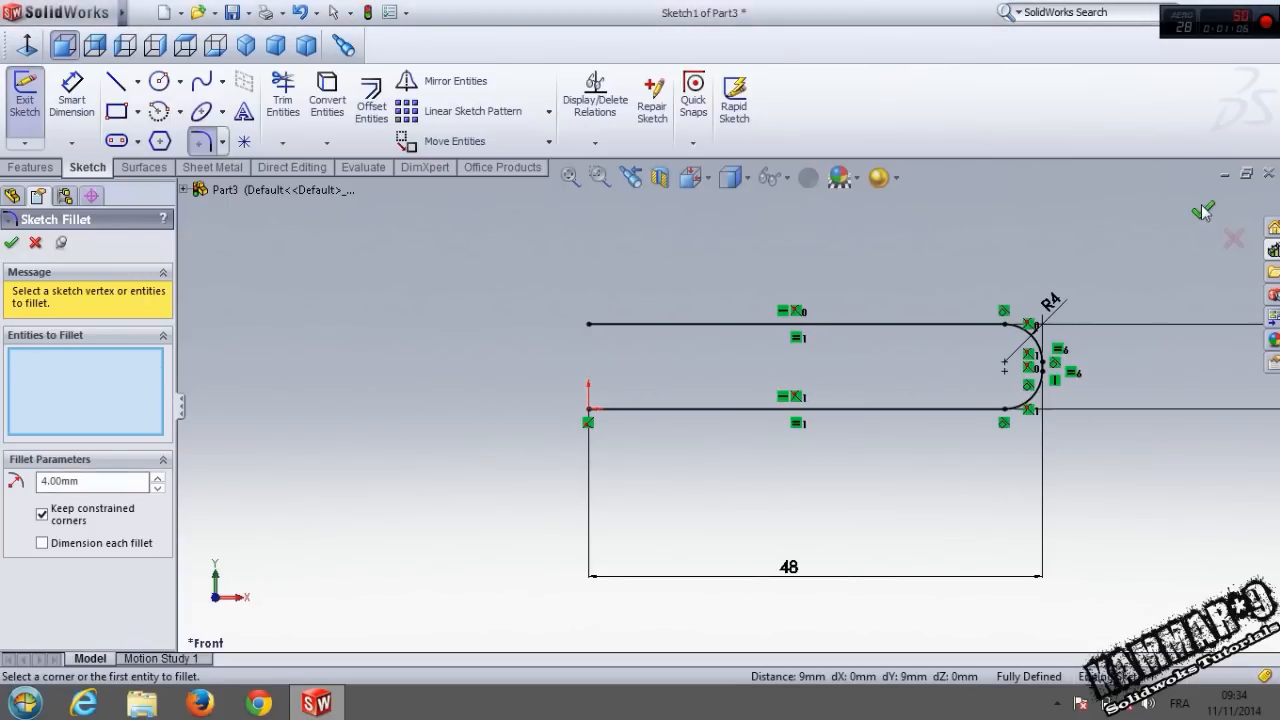
click(1204, 210)
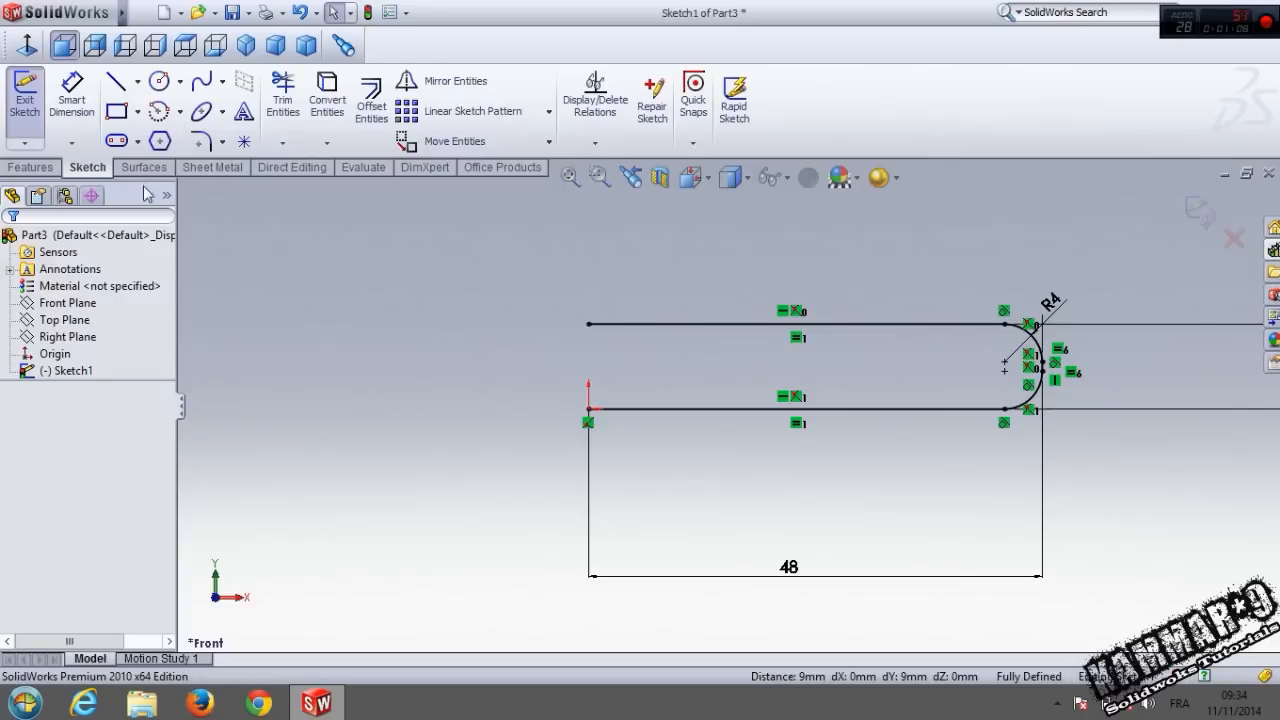
Create a sheet metal base flange from the profile with a blind depth of 16 mm.
click(211, 169)
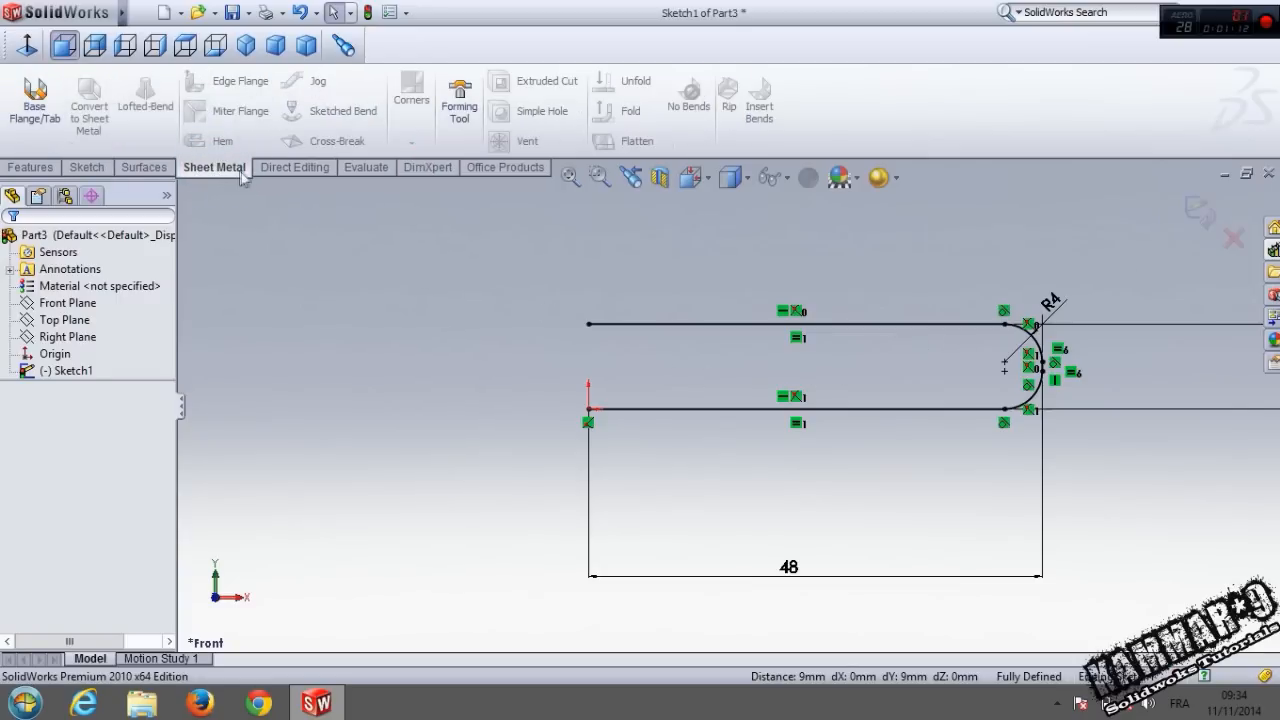
right_click(228, 167)
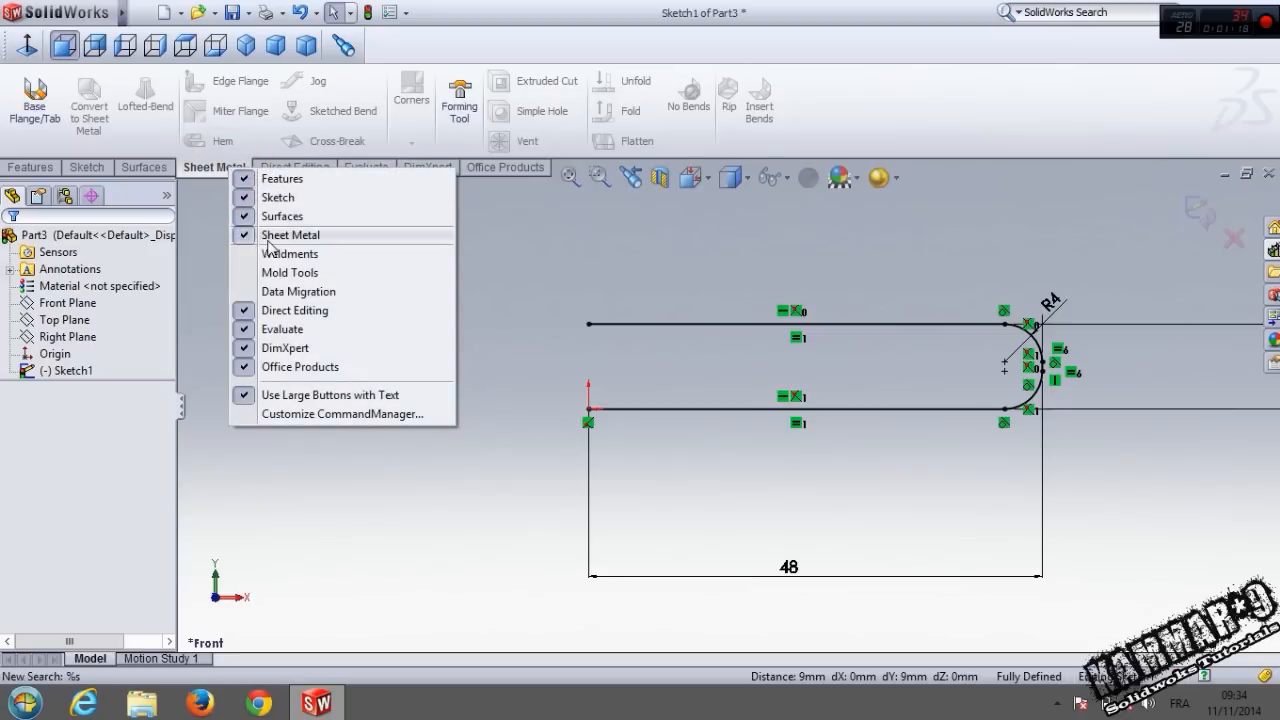
click(228, 189)
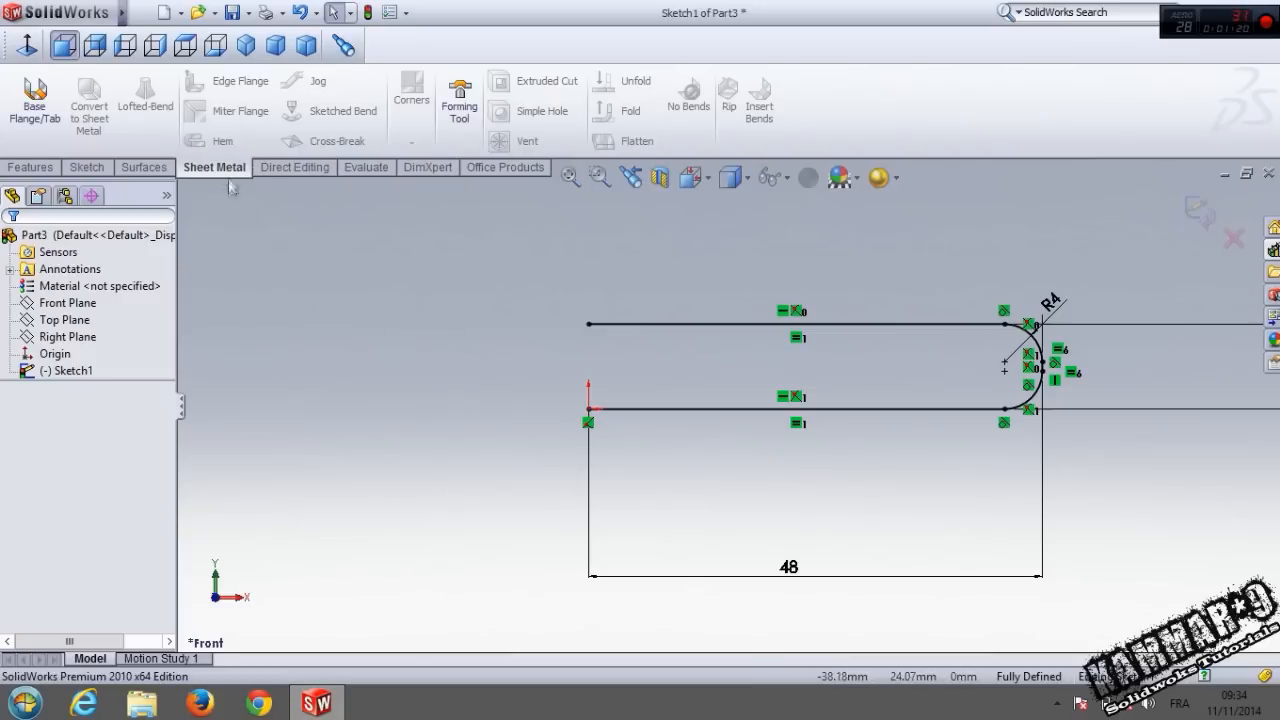
click(35, 95)
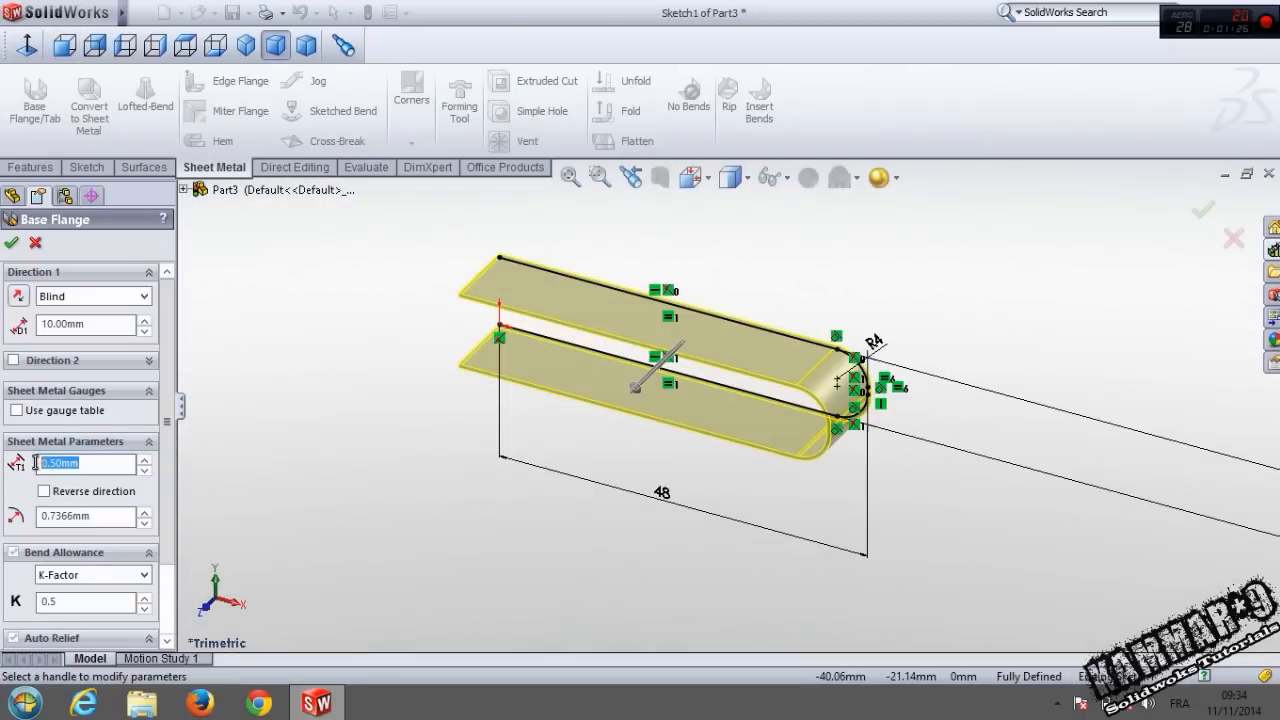
double_click(101, 326)
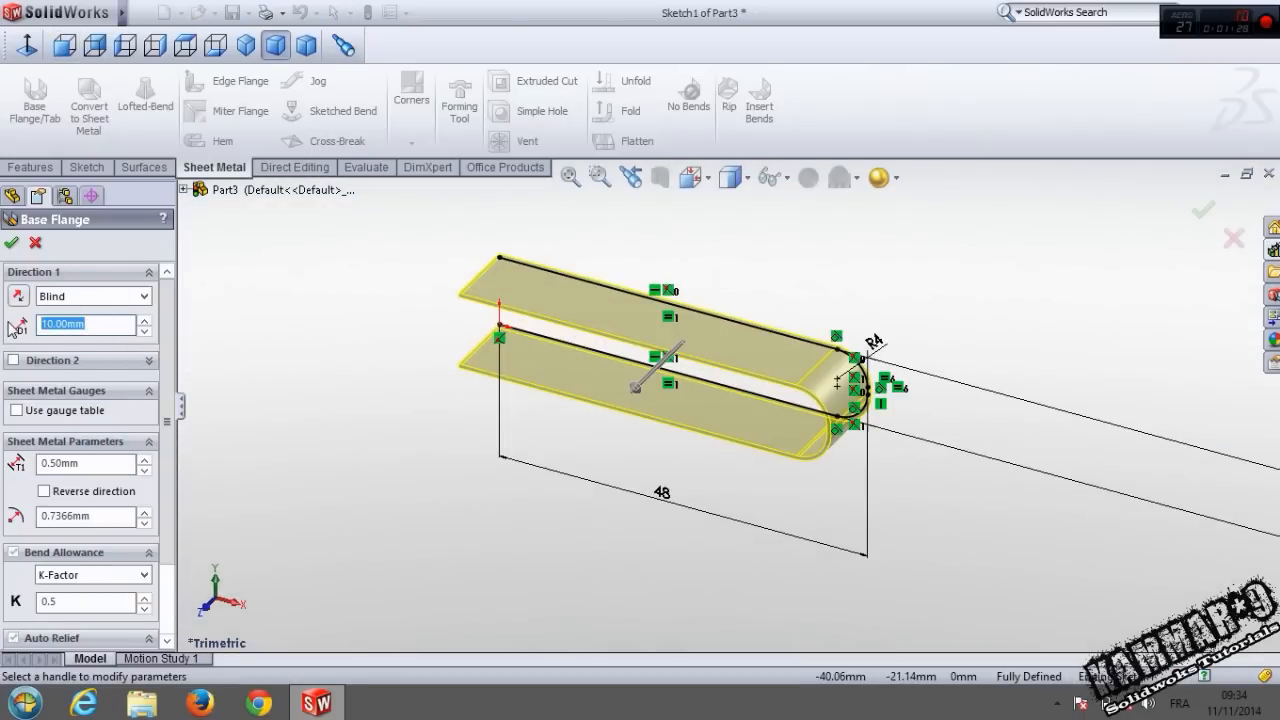
key(Return)
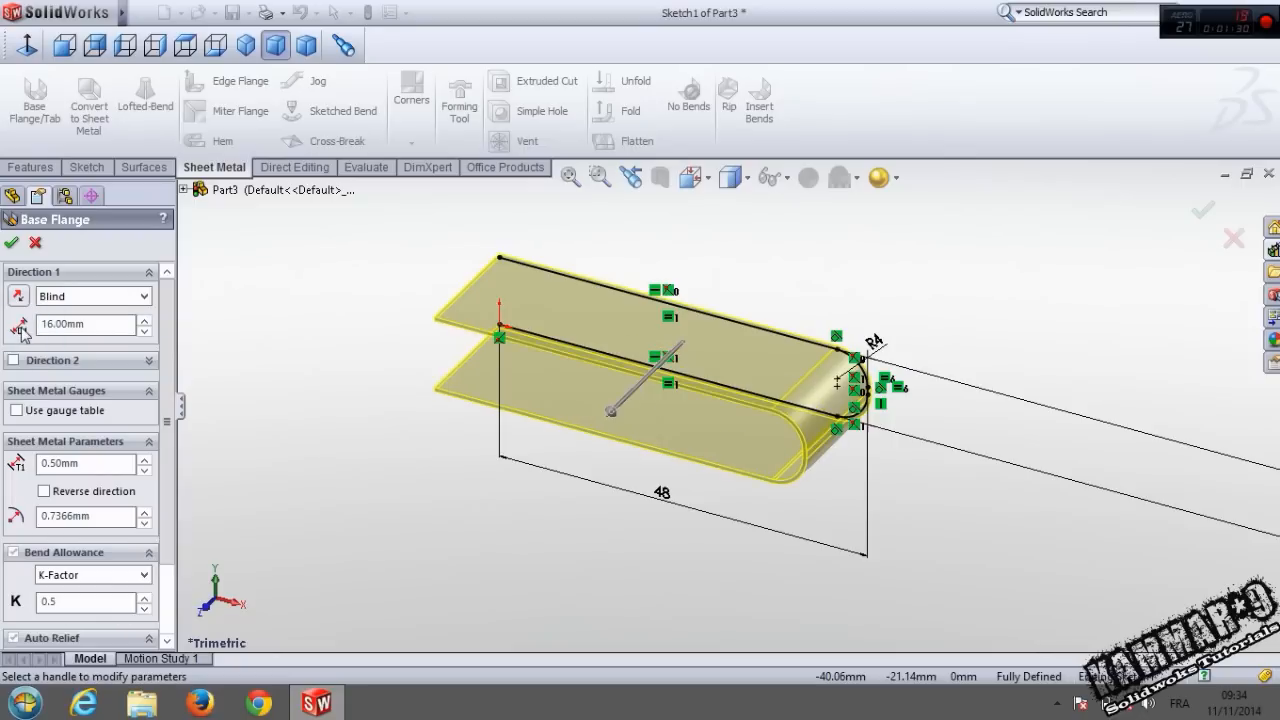
click(11, 244)
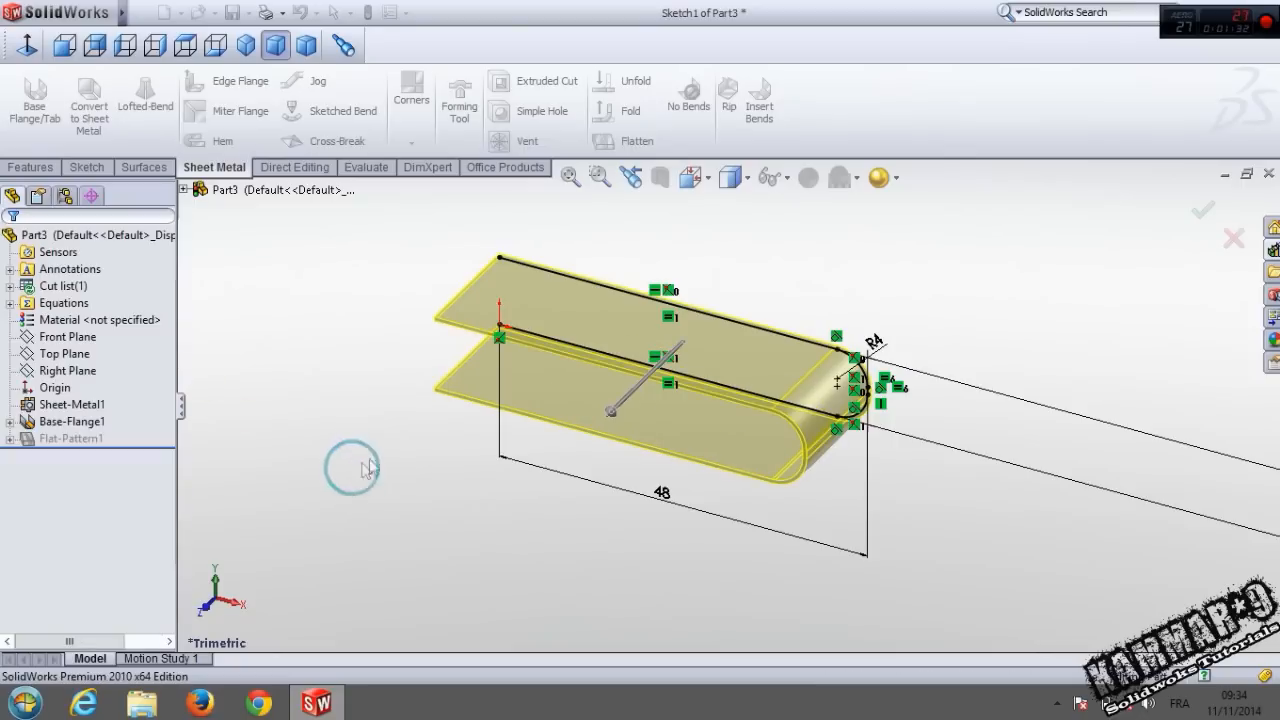
Start a sketch on the flange's upper face and draw a three-point arc across its full width near the open end.
click(523, 272)
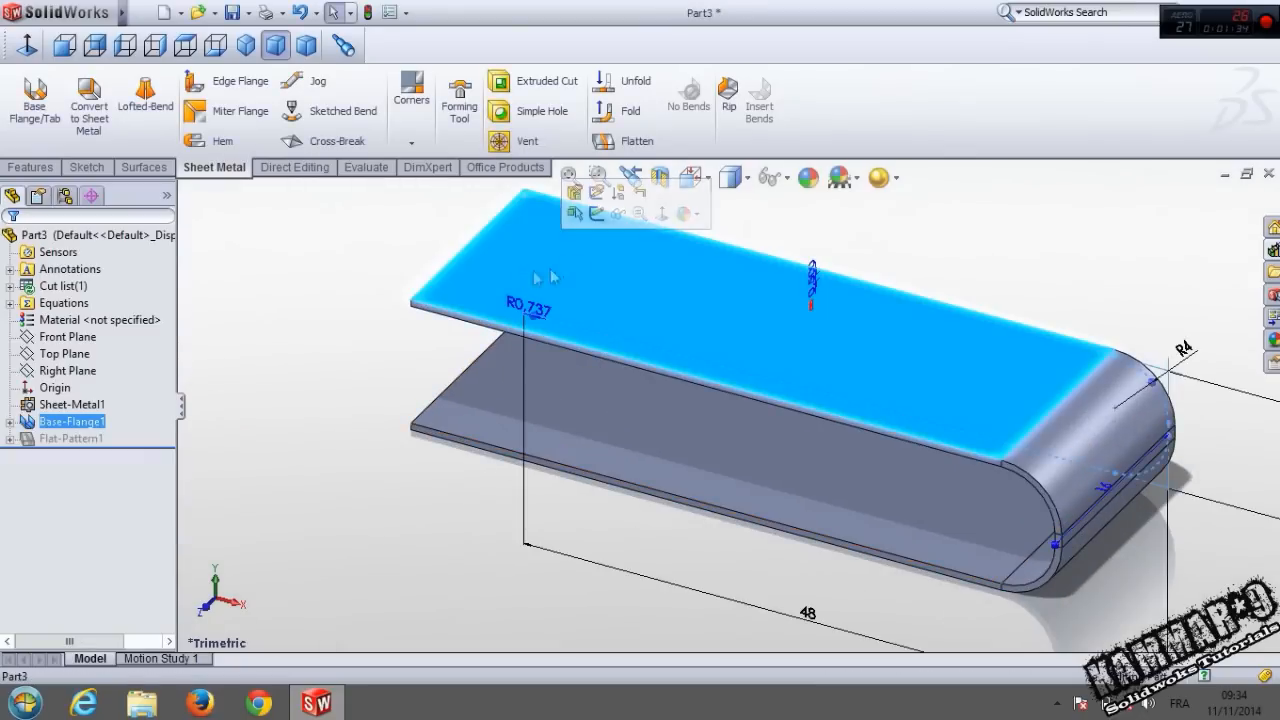
click(591, 212)
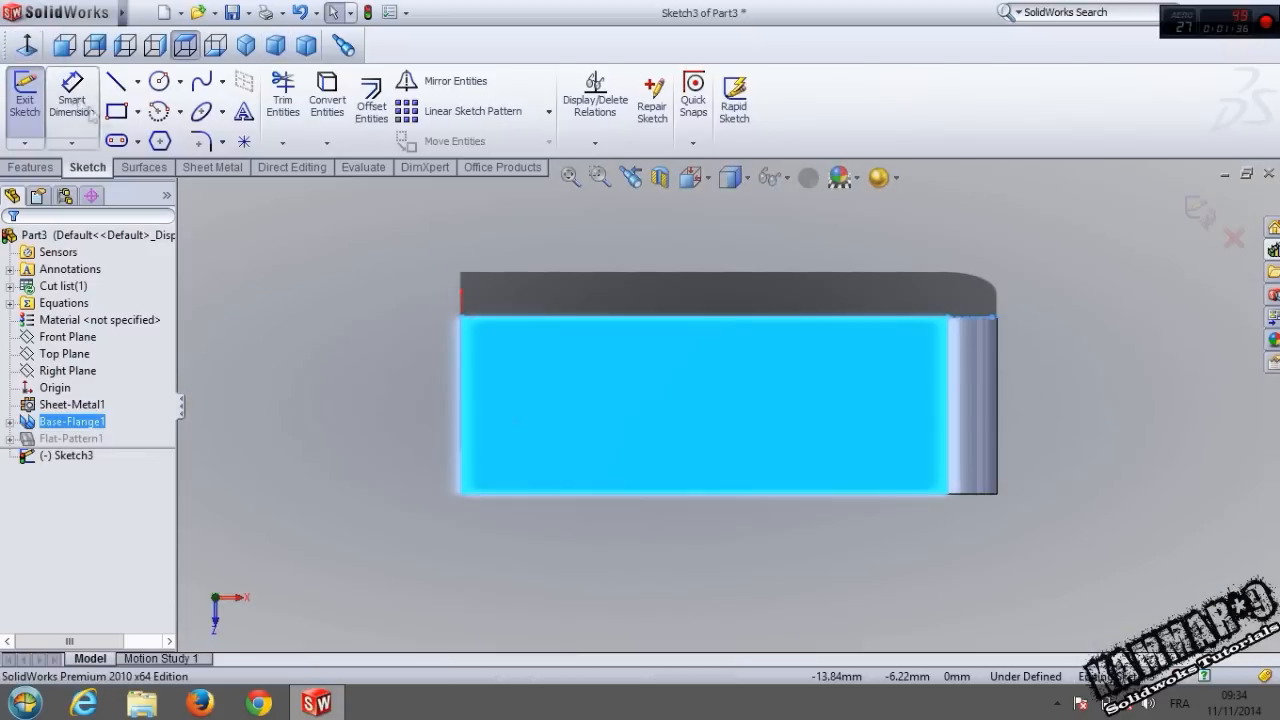
scroll(158, 120, down, 2)
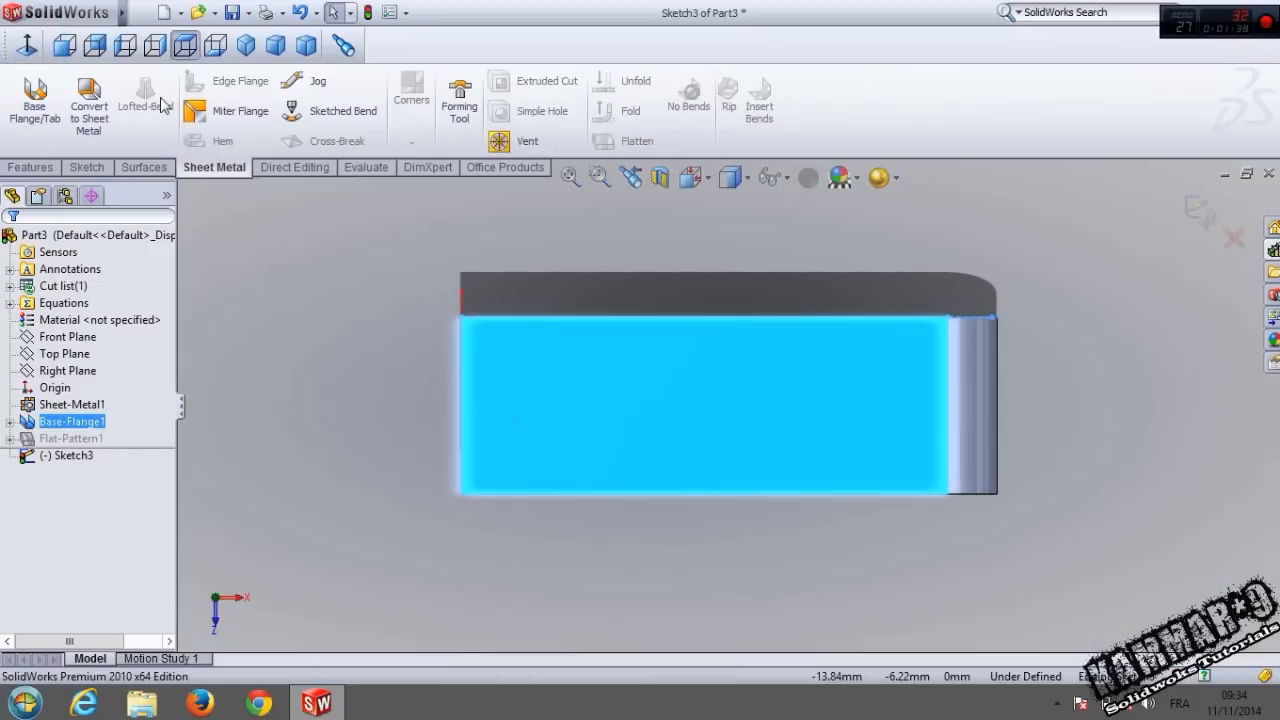
scroll(157, 115, up, 3)
scroll(155, 112, down, 1)
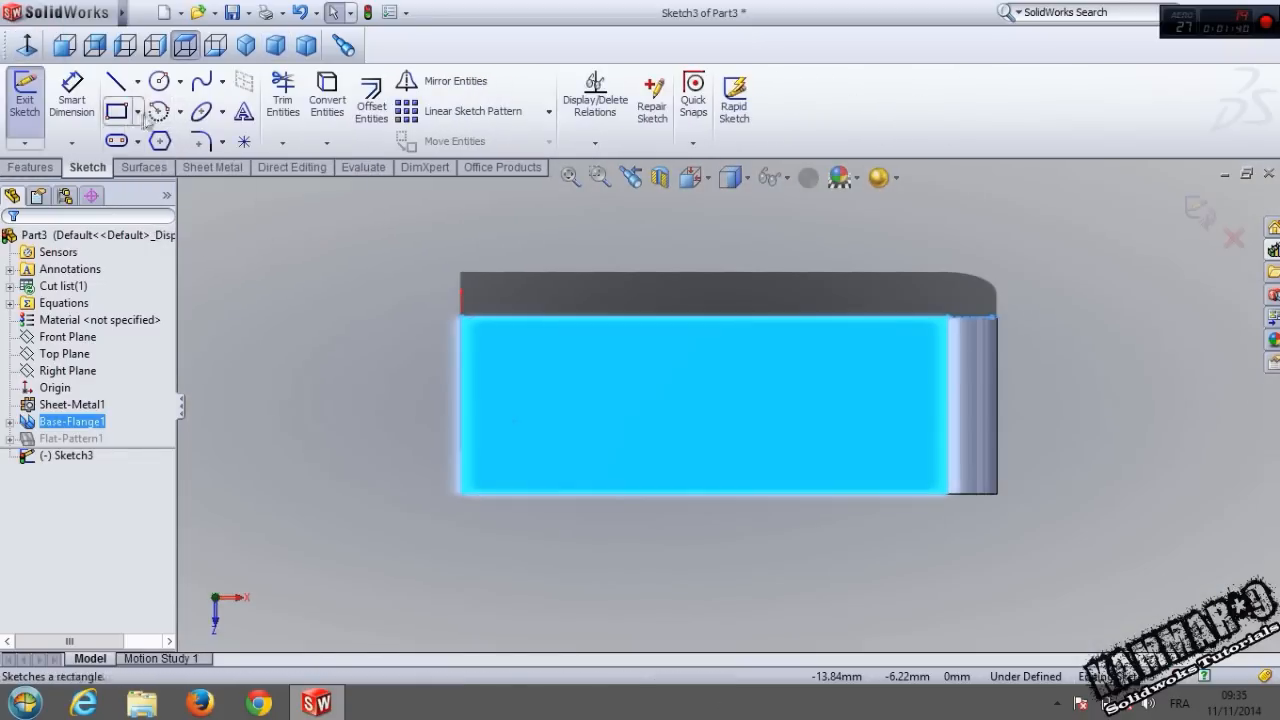
click(158, 112)
click(116, 307)
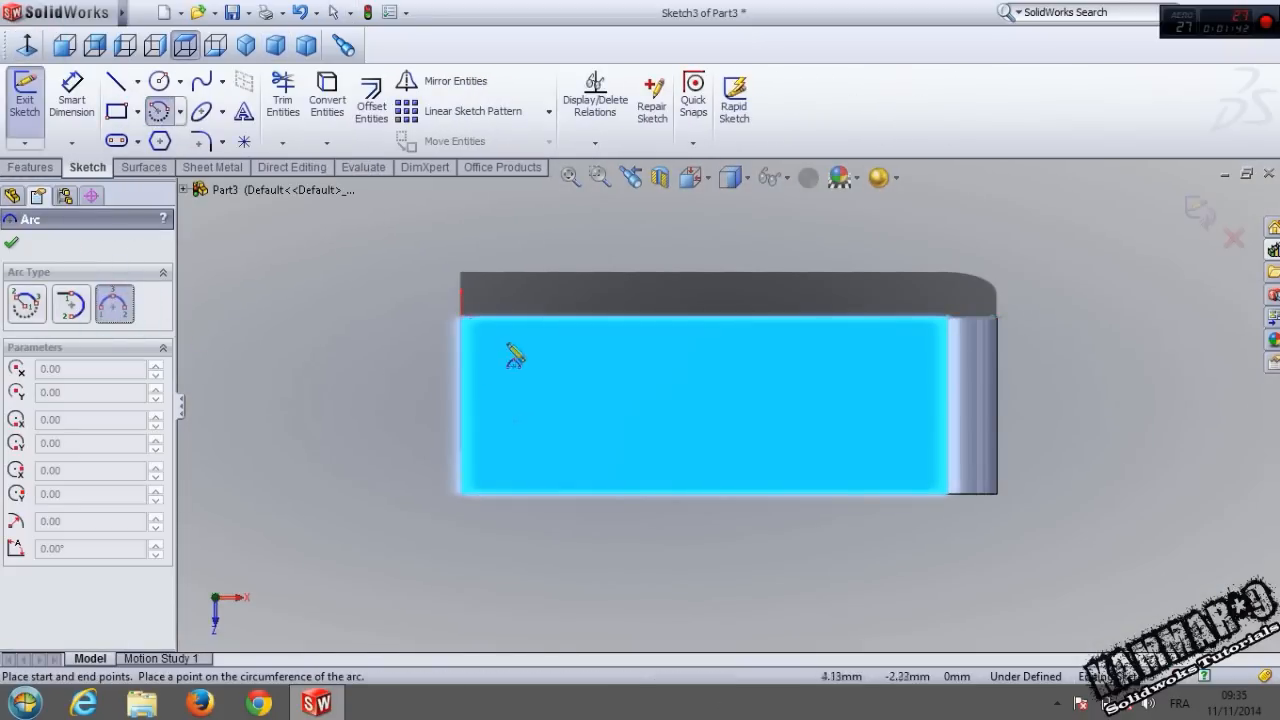
click(548, 318)
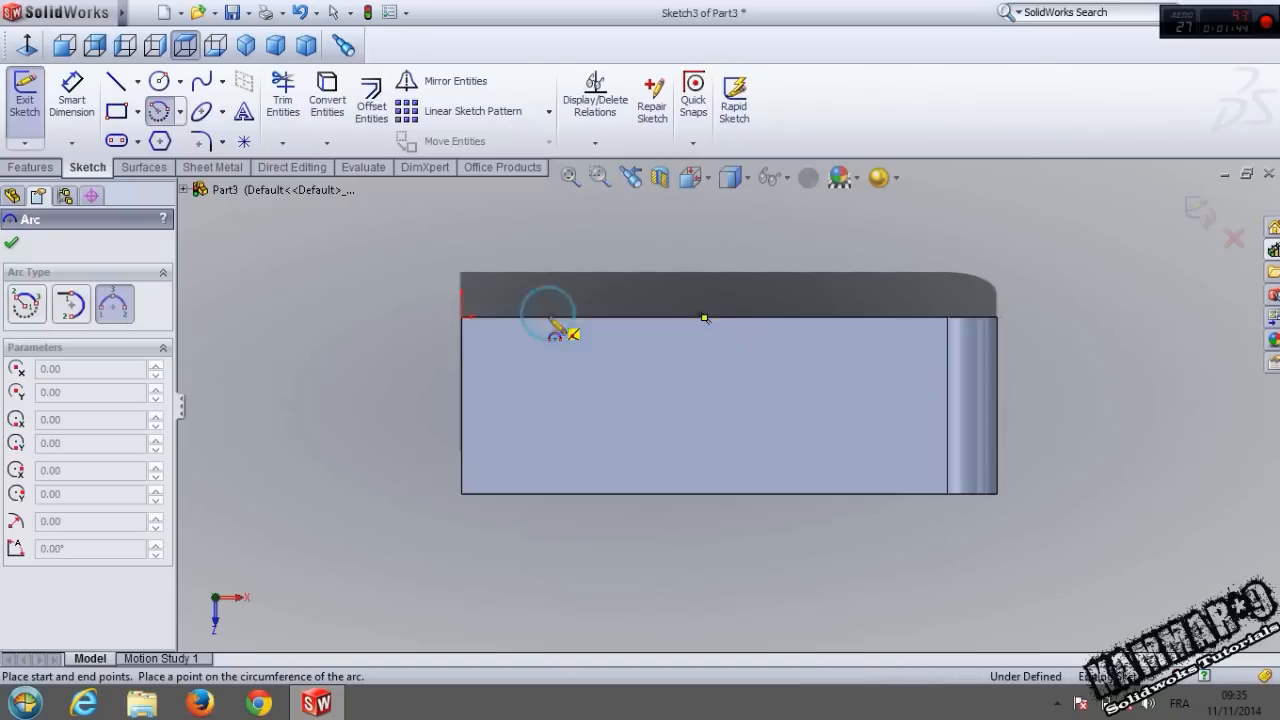
click(548, 493)
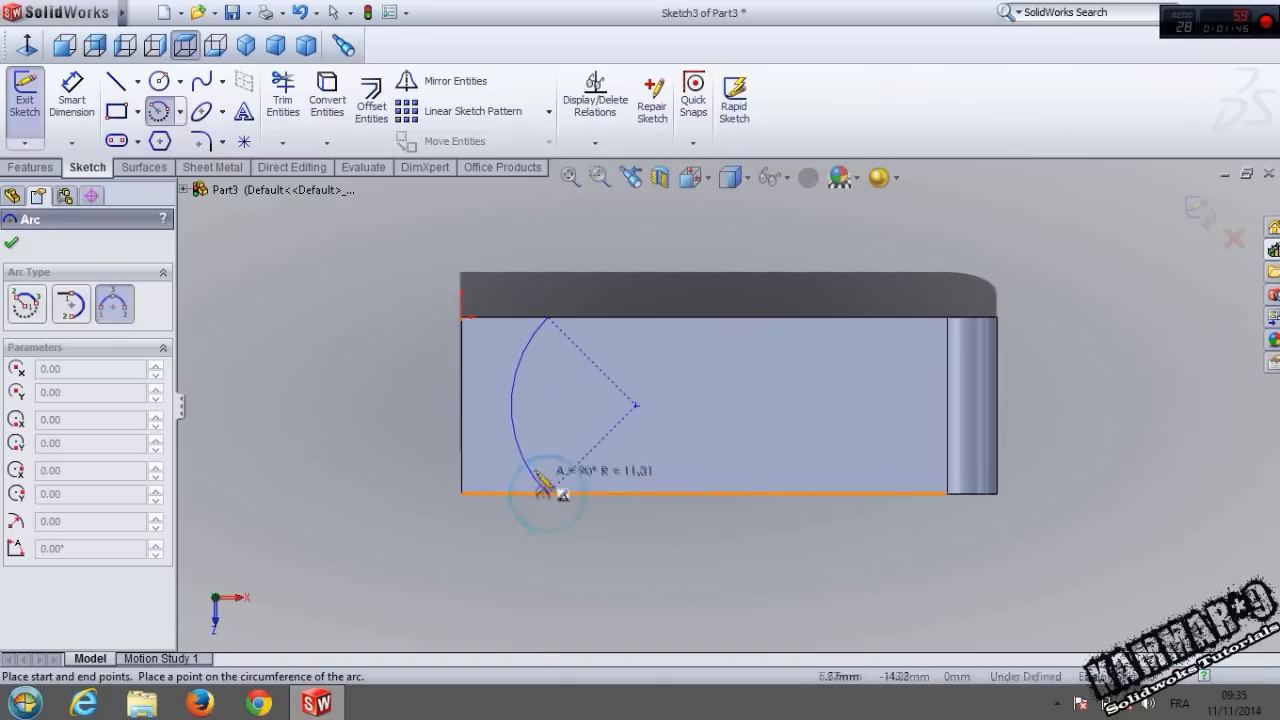
click(475, 405)
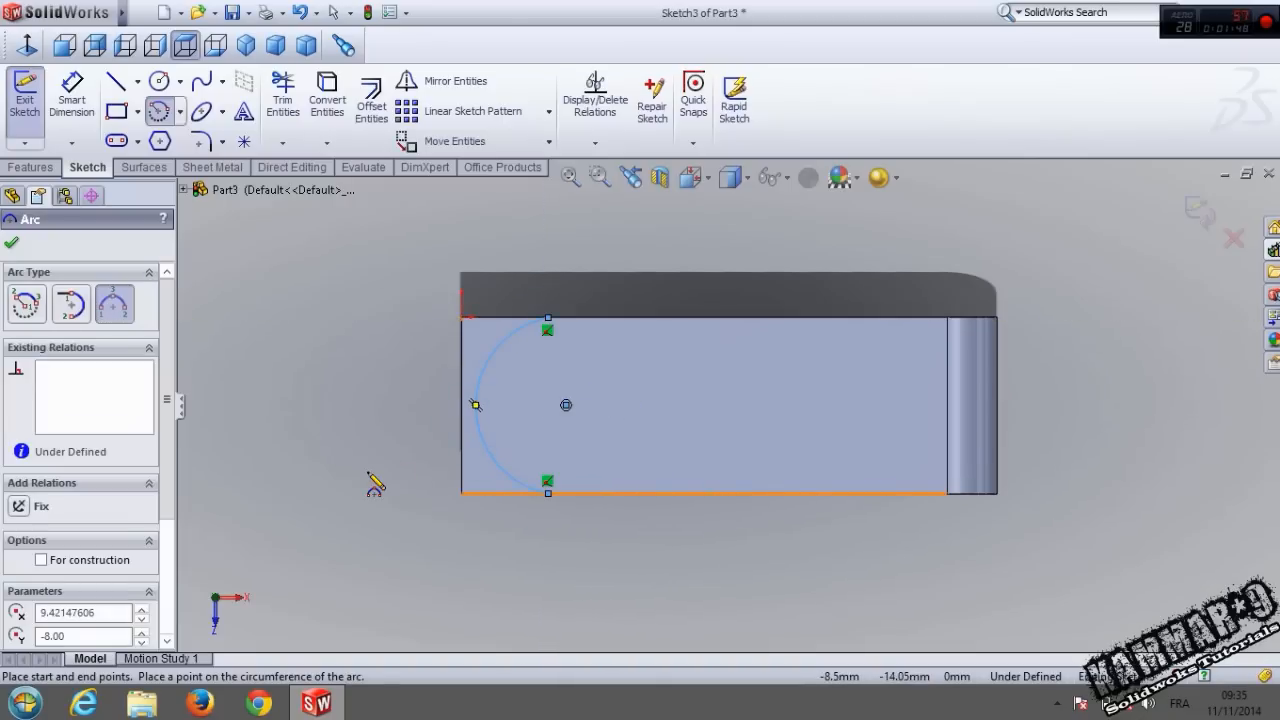
key(Escape)
Align the arc's two endpoints and its centre point with a vertical relation.
scroll(375, 432, down, 2)
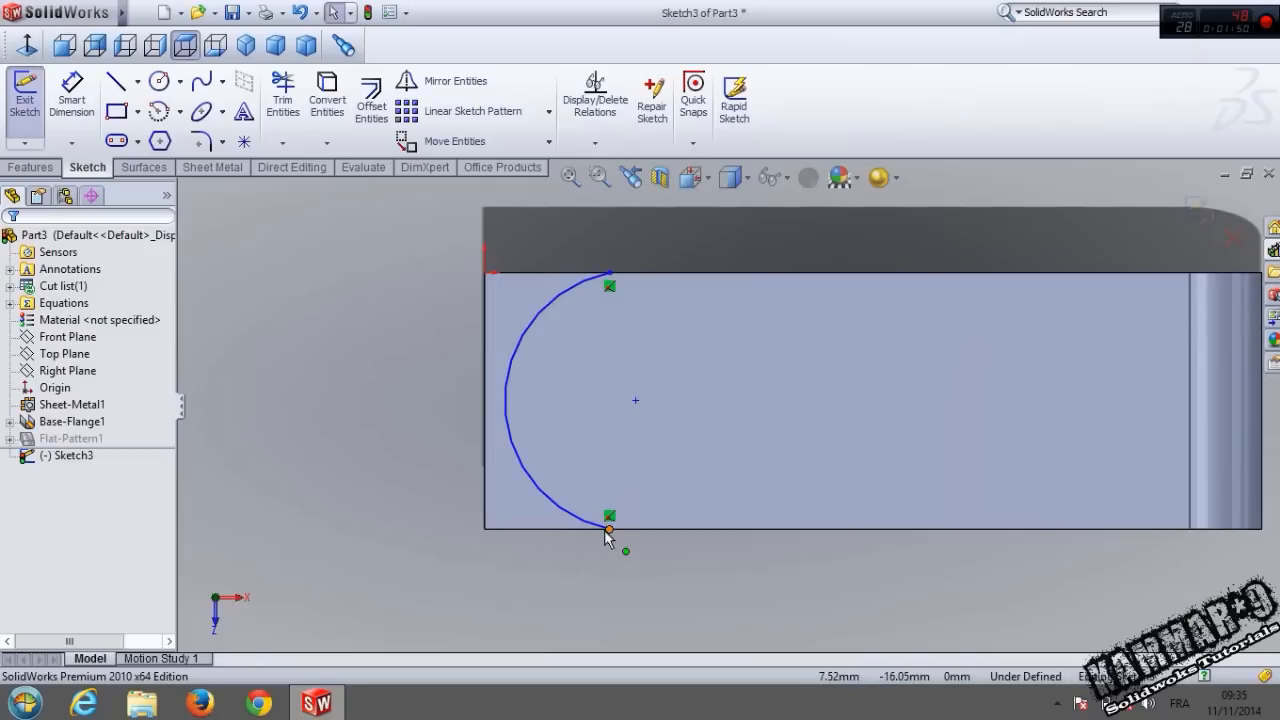
click(609, 528)
ctrl+click(609, 273)
ctrl+click(611, 274)
click(687, 198)
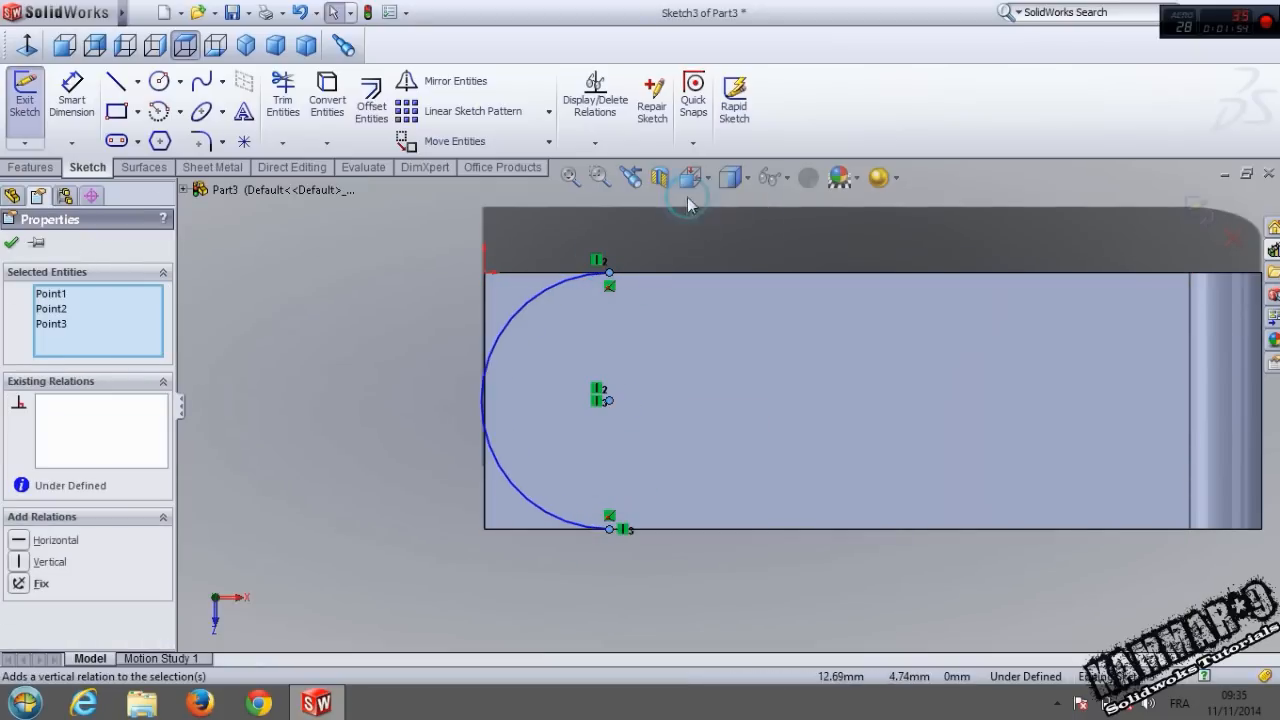
click(394, 344)
Make the arc tangent to the straight end edge of the upper face.
click(510, 480)
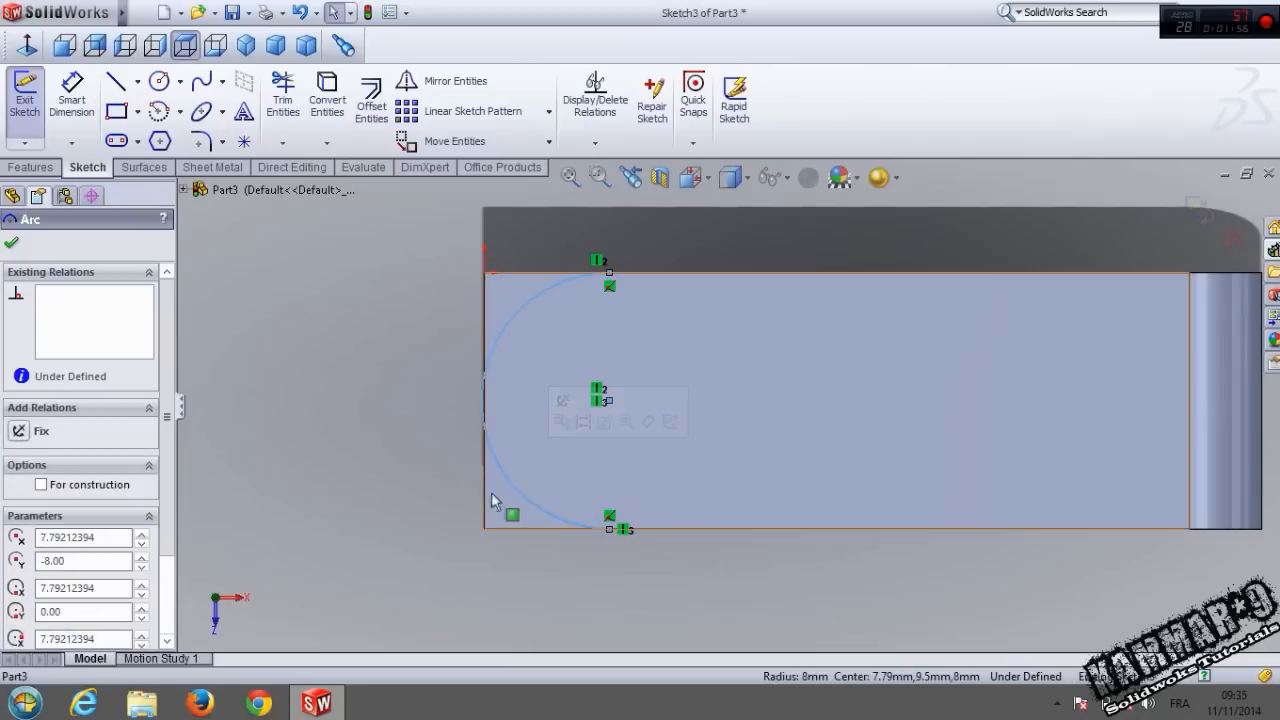
ctrl+click(488, 488)
click(538, 408)
click(331, 424)
Sketch five connected lines outside the open end, joining the arc's endpoints into a closed cutting profile.
click(116, 81)
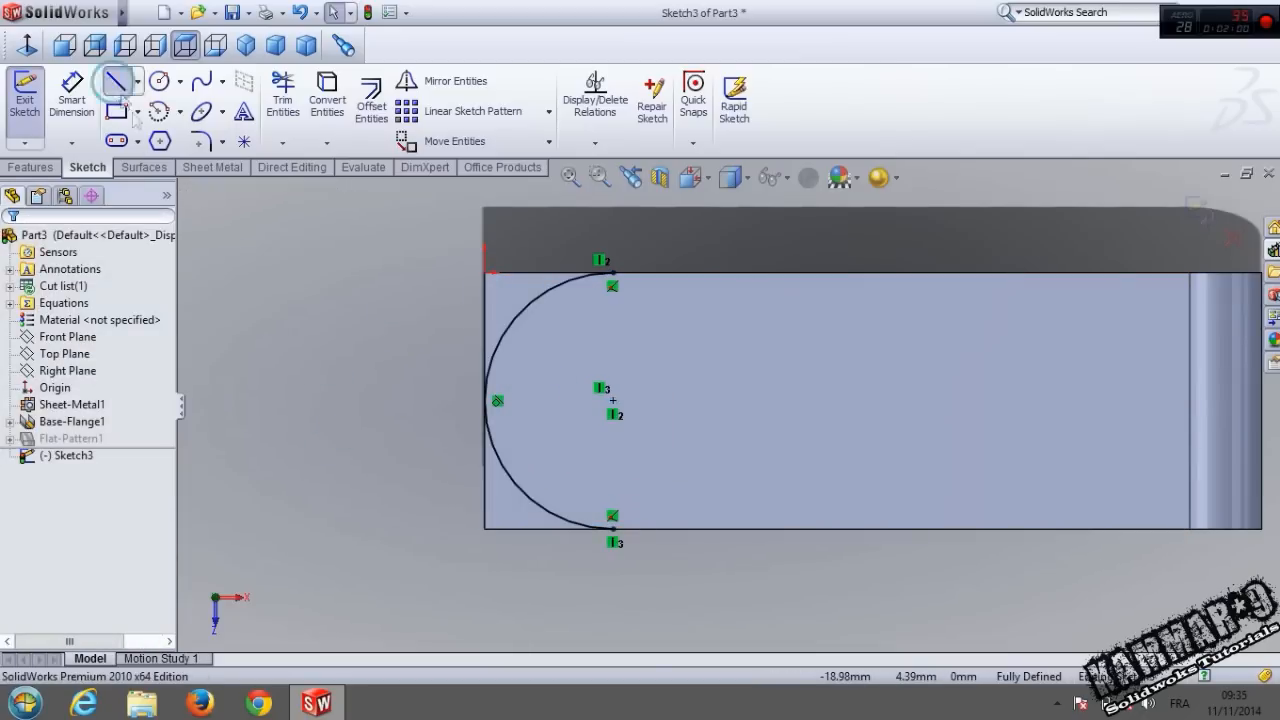
click(613, 529)
click(613, 587)
click(411, 587)
click(411, 235)
click(613, 235)
click(613, 272)
key(Escape)
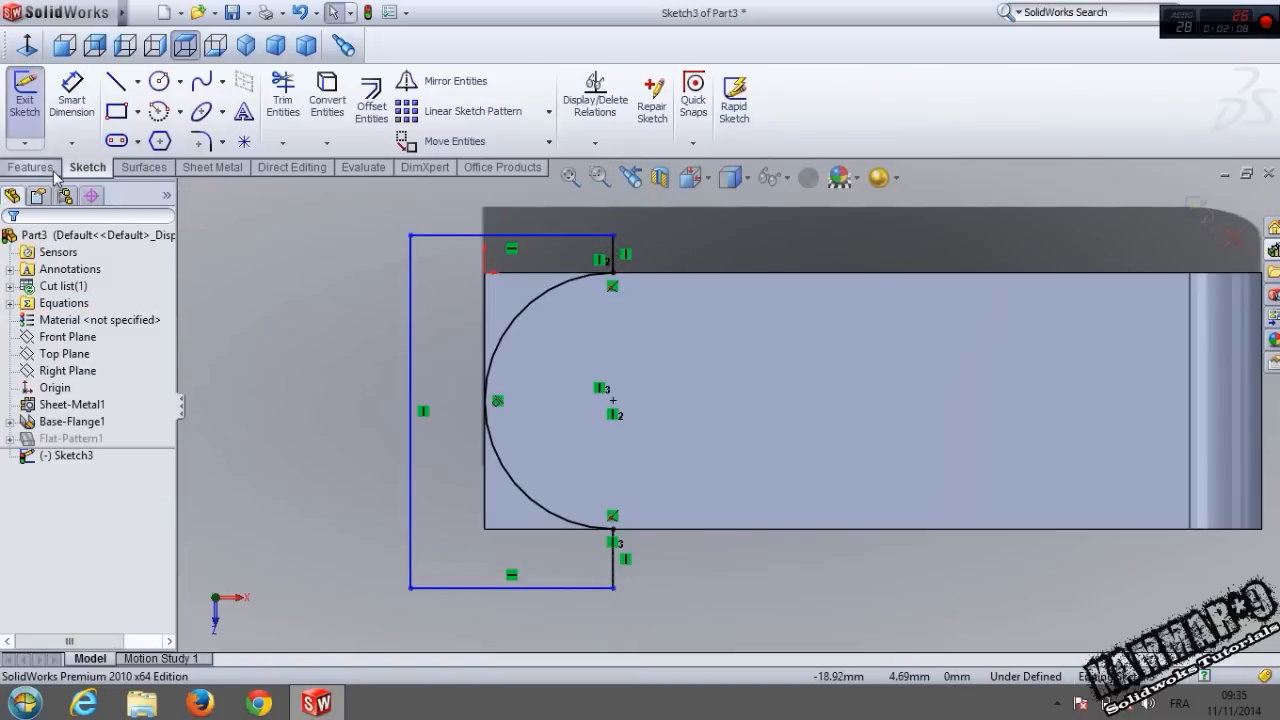
Cut-extrude the profile Through All to round the open ends of both flange legs.
click(30, 167)
click(286, 122)
mouse_move(330, 300)
middle_down()
mouse_move(386, 380)
mouse_move(445, 405)
middle_up()
click(140, 352)
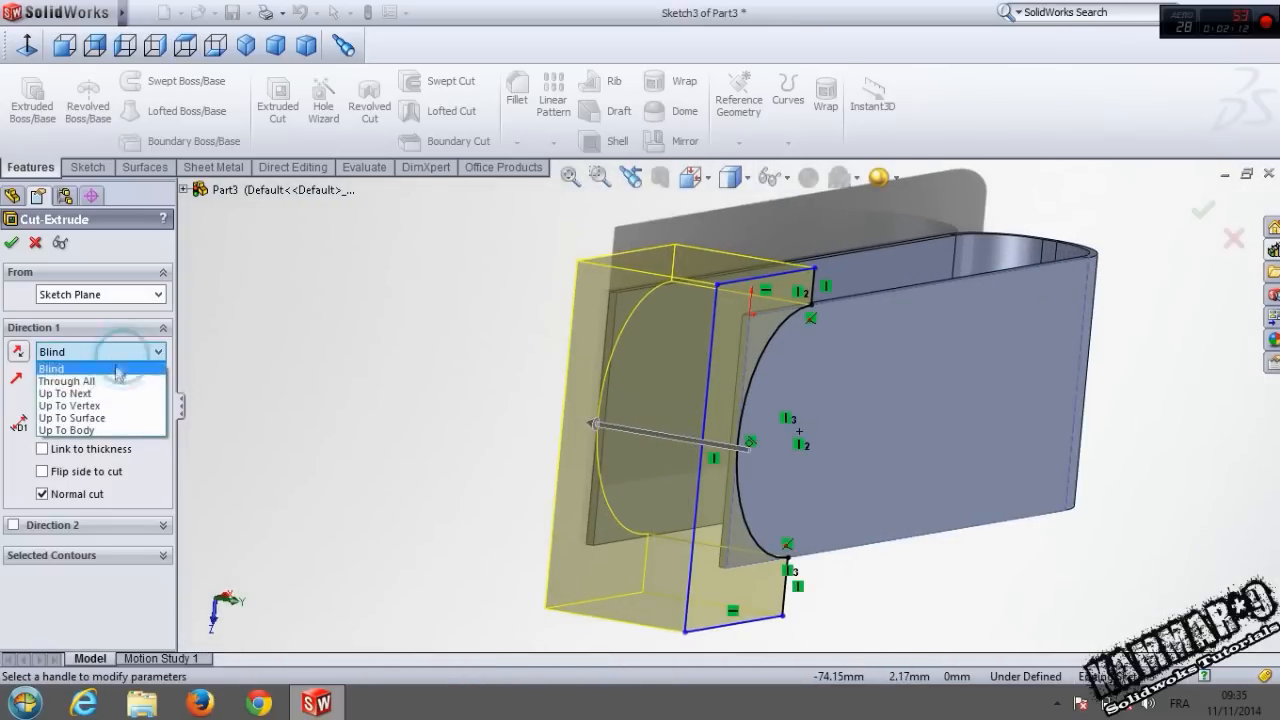
click(70, 380)
middle_drag(594, 482, 676, 420)
scroll(655, 495, down, 1)
middle_drag(656, 506, 656, 407)
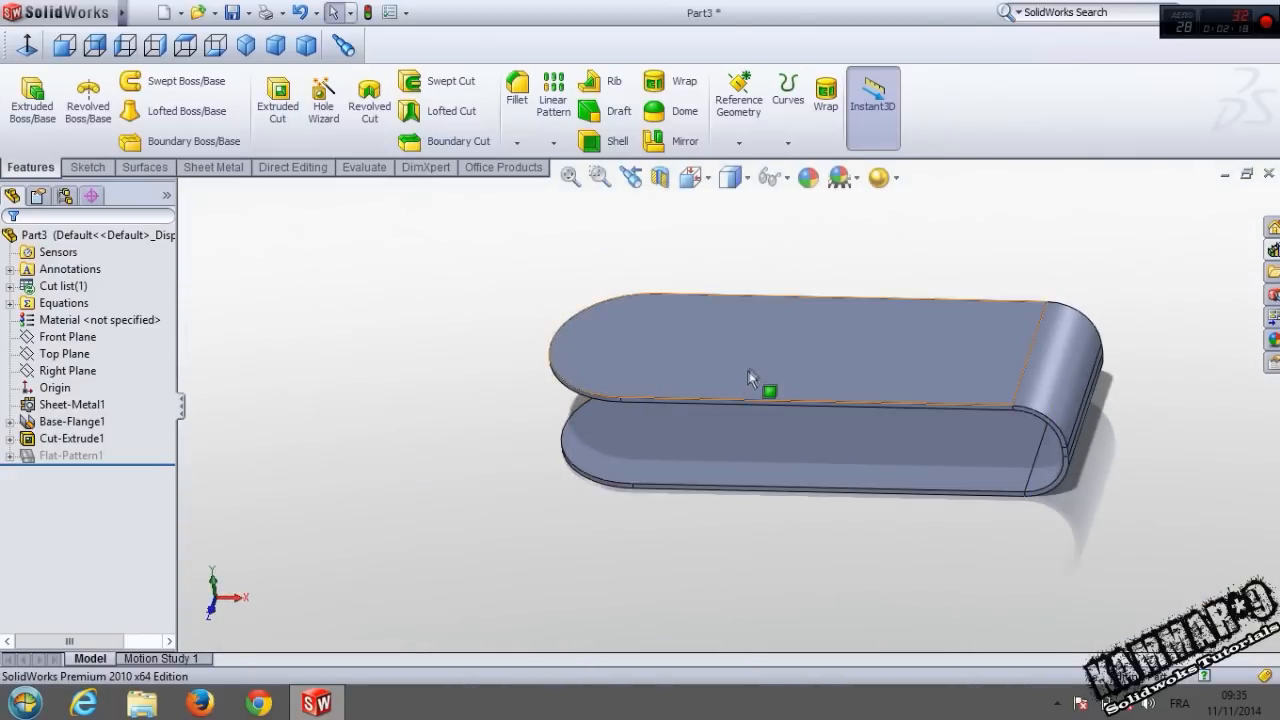
Examine the rounded ends and the bend of the cover from several angles.
scroll(752, 375, down, 2)
middle_drag(628, 372, 604, 358)
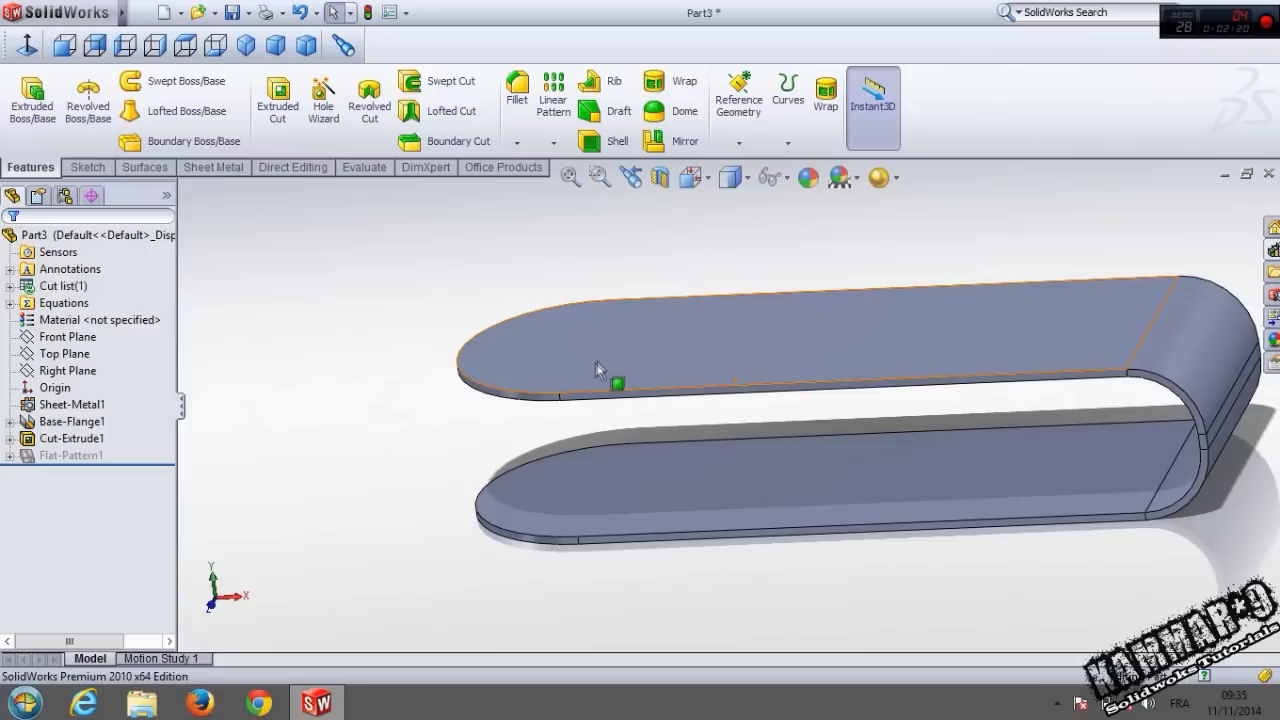
scroll(638, 375, up, 1)
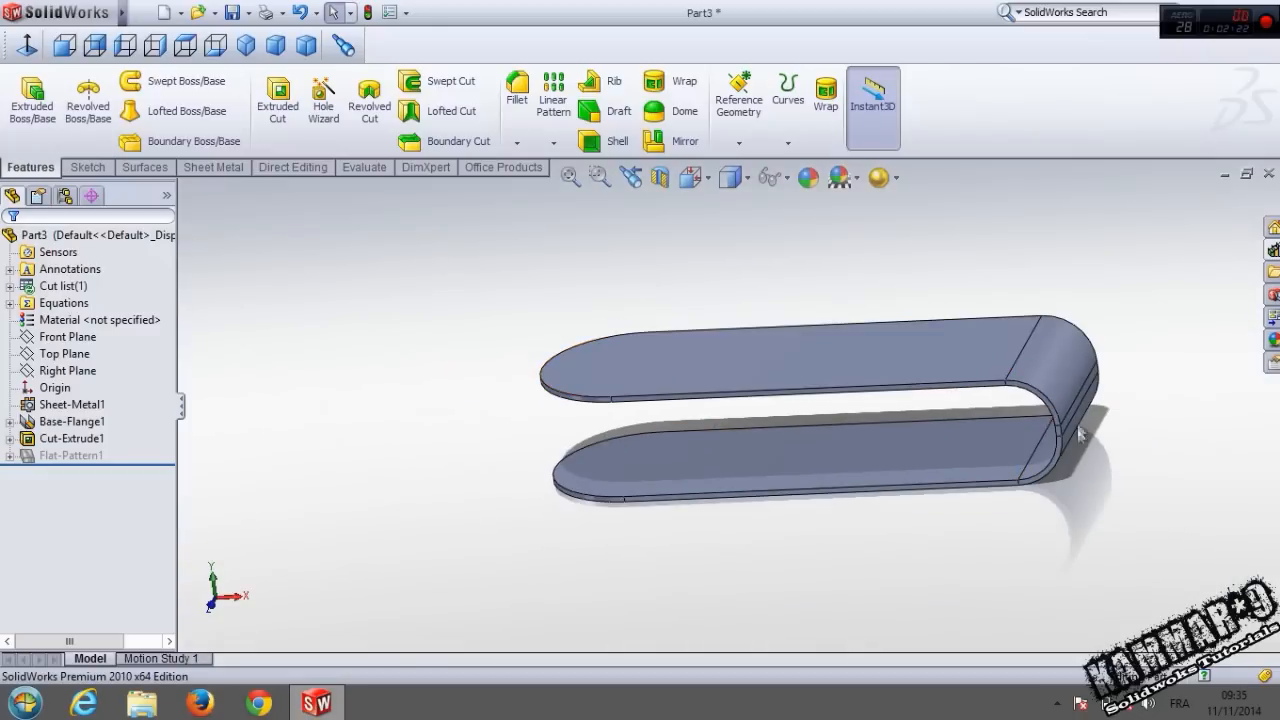
scroll(999, 396, down, 3)
scroll(1084, 352, up, 2)
middle_drag(547, 348, 428, 373)
scroll(435, 352, down, 2)
scroll(688, 398, up, 1)
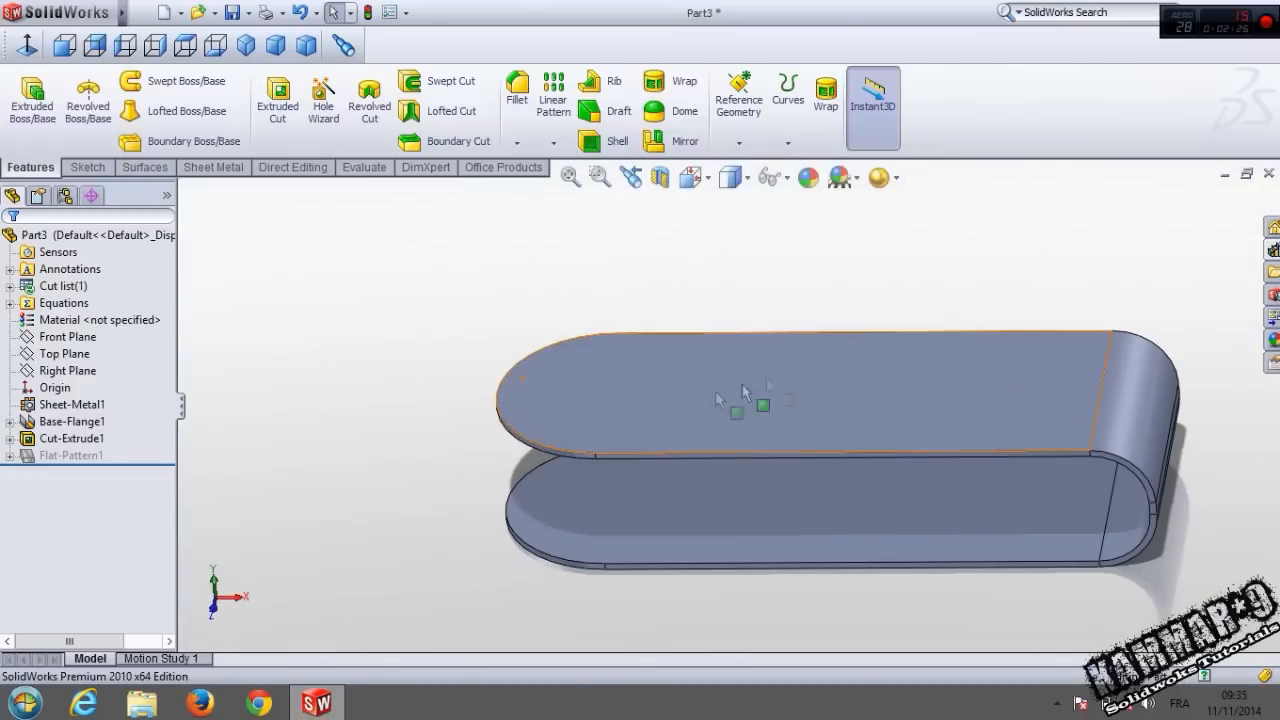
Open the embosses folder under forming tools in the Design Library.
click(1274, 251)
drag(1274, 276, 1274, 235)
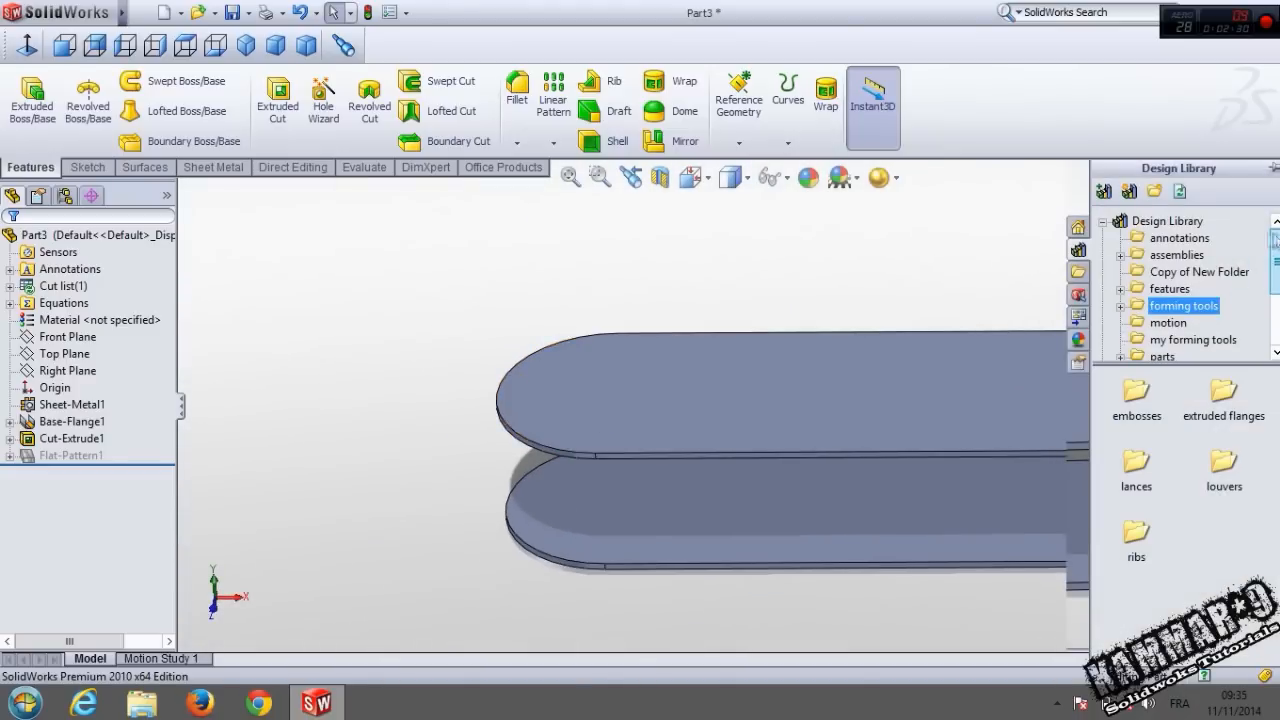
click(1103, 222)
click(1103, 222)
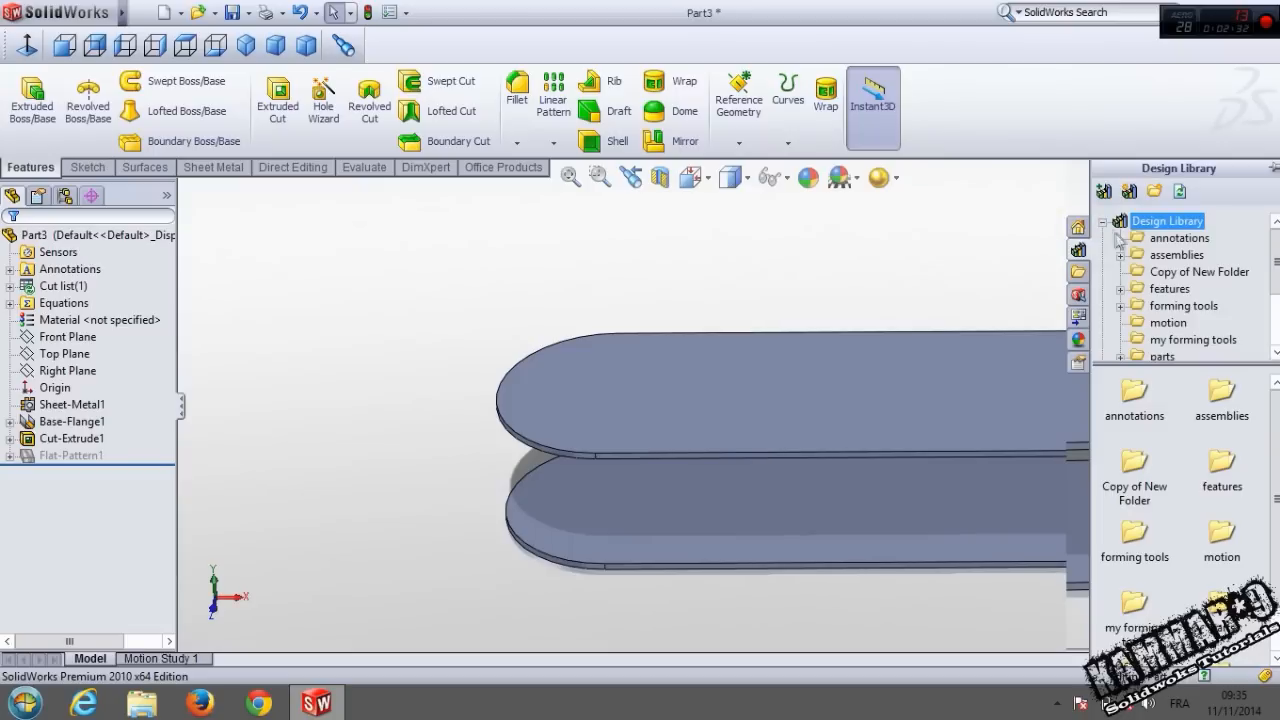
click(1174, 313)
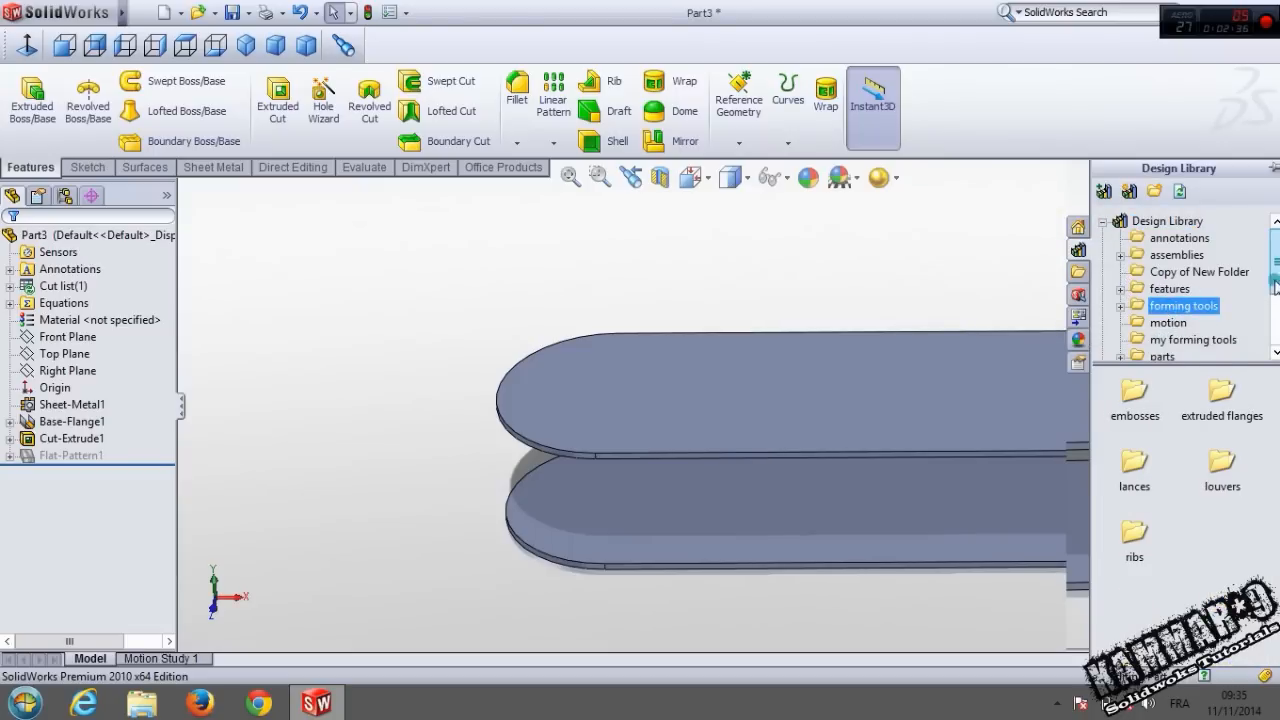
drag(1276, 288, 1247, 330)
click(1121, 289)
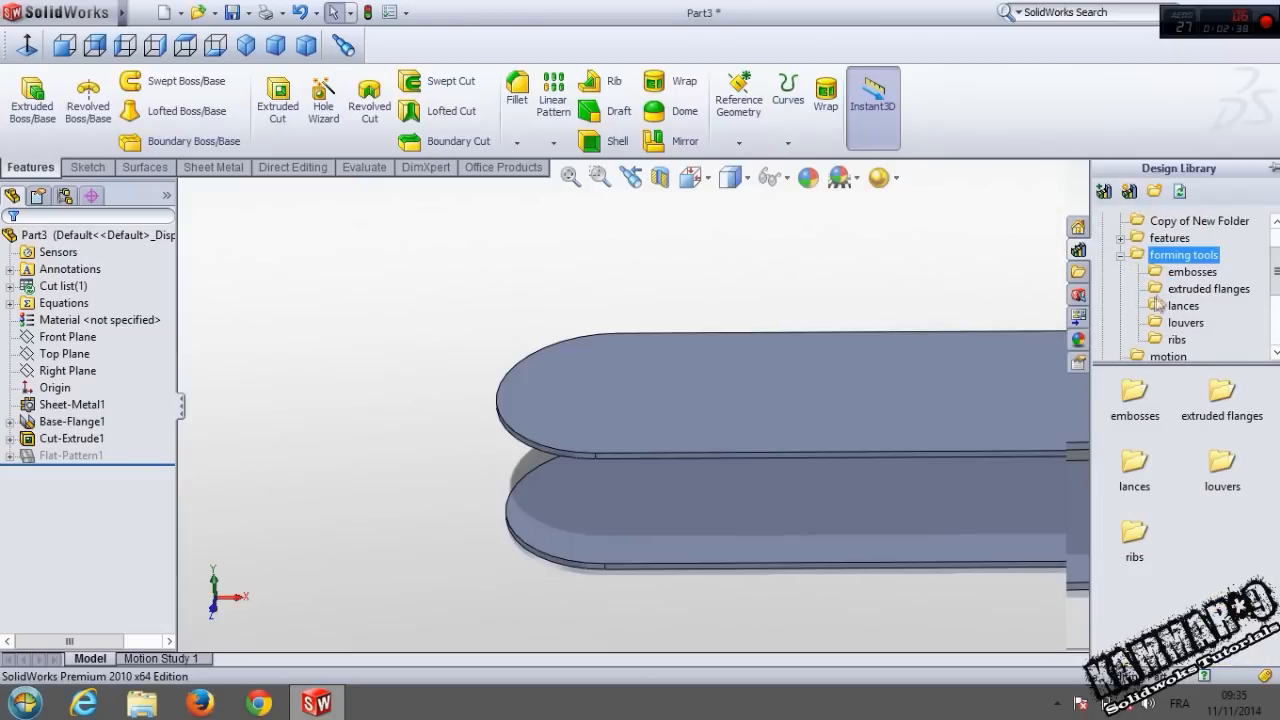
click(1191, 272)
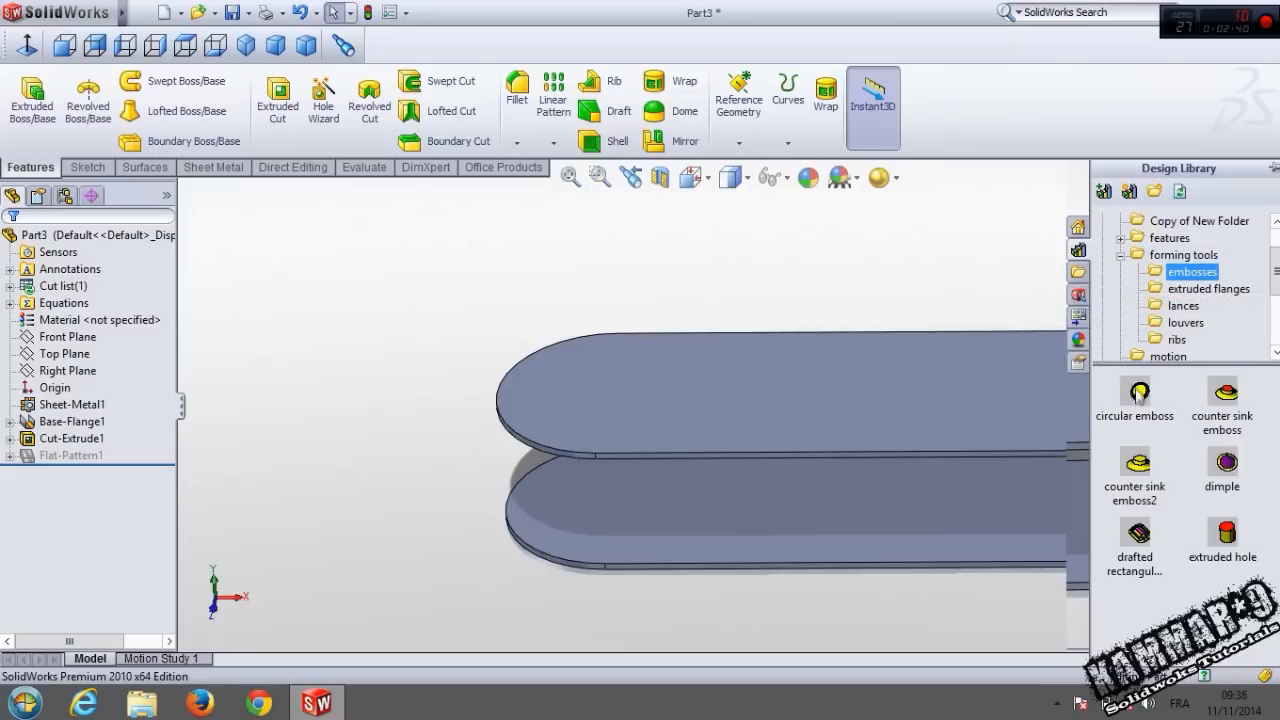
Try the circular emboss, then place the counter sink emboss on the upper face near its rounded end.
click(1148, 416)
drag(1148, 408, 817, 402)
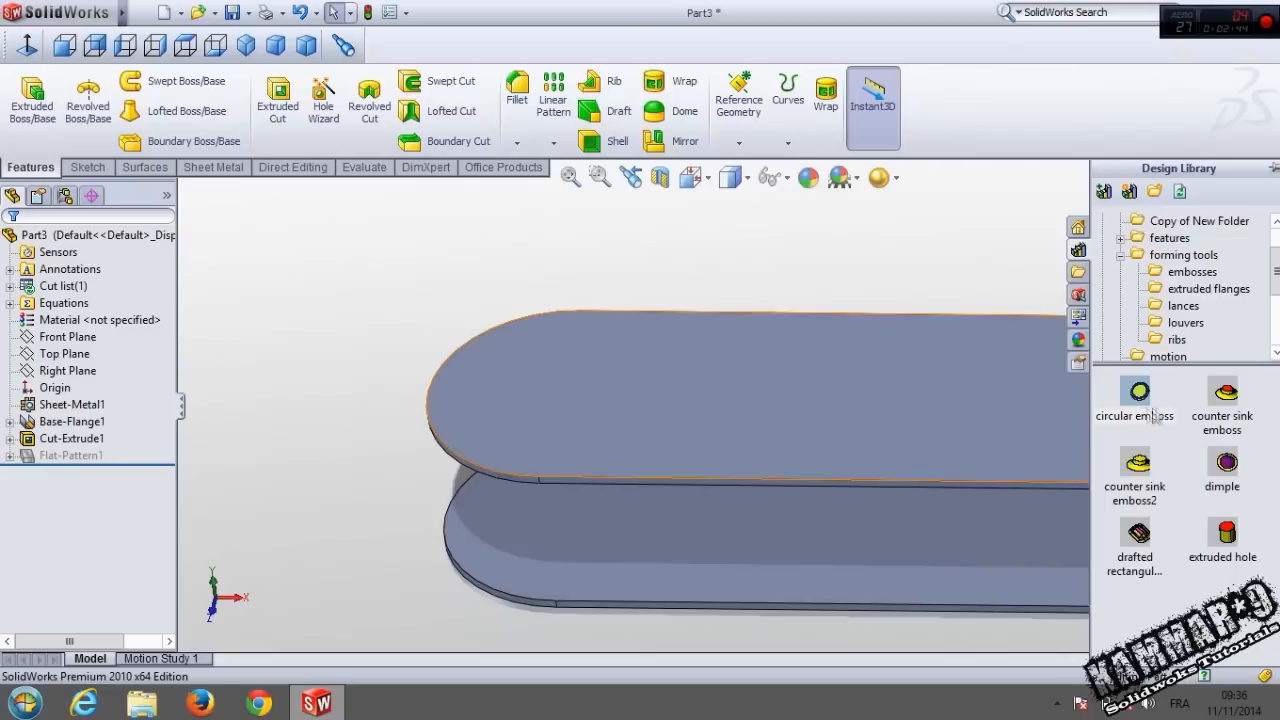
click(1220, 418)
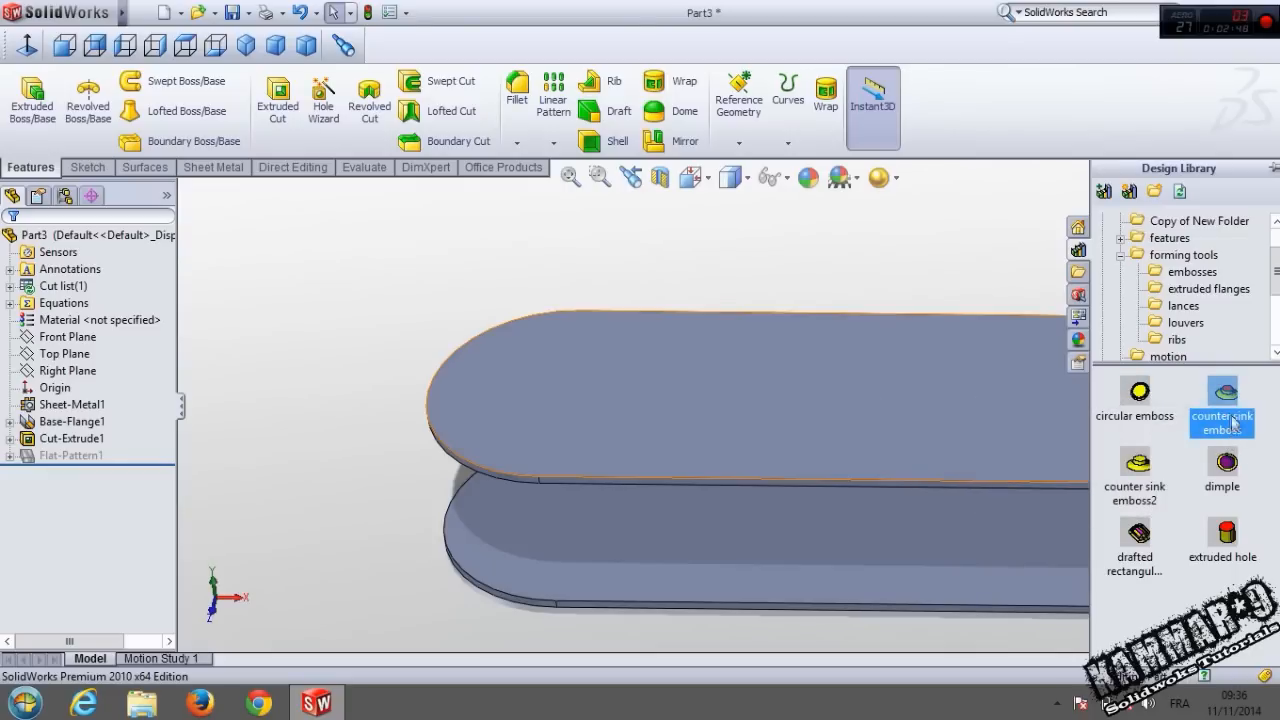
mouse_move(1230, 410)
mouse_down()
mouse_move(1236, 398)
mouse_move(737, 408)
mouse_move(567, 361)
mouse_move(707, 373)
mouse_move(572, 372)
mouse_move(580, 362)
mouse_up()
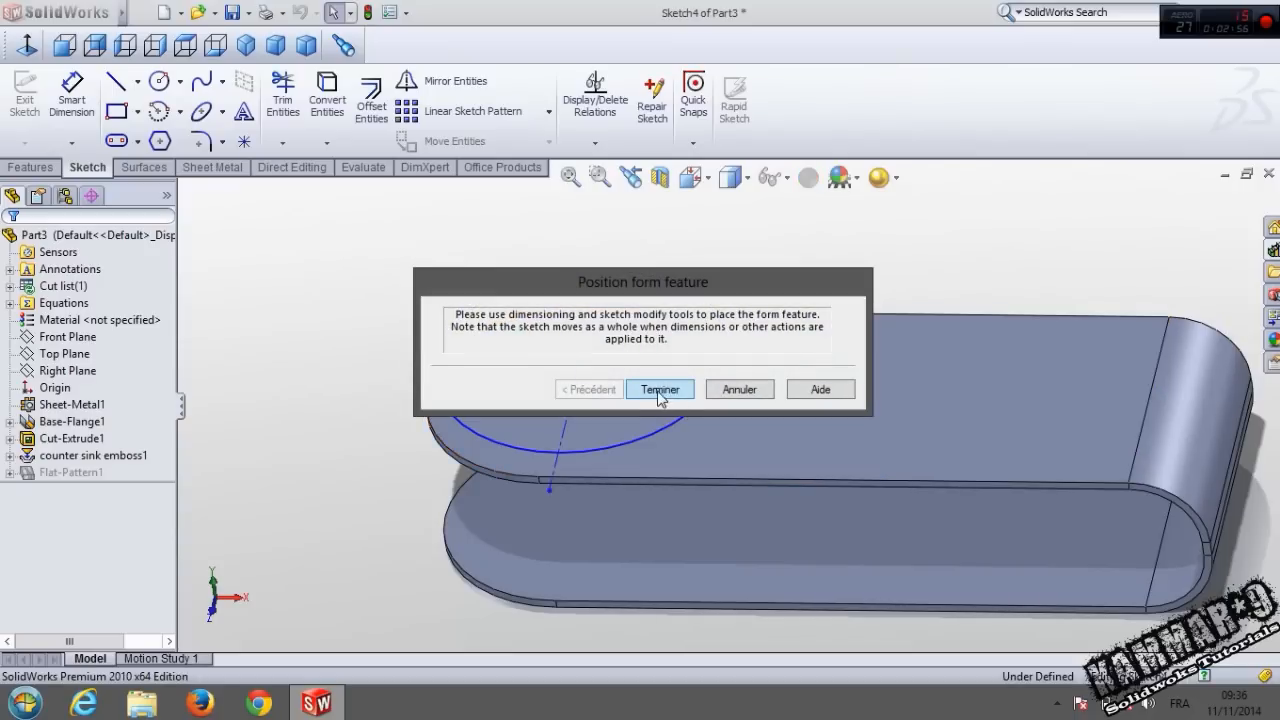
click(660, 390)
Edit the counter sink emboss's position sketch in a normal view and move its circle to about the middle of the face's width.
mouse_move(531, 420)
middle_down()
mouse_move(639, 330)
mouse_move(531, 428)
middle_up()
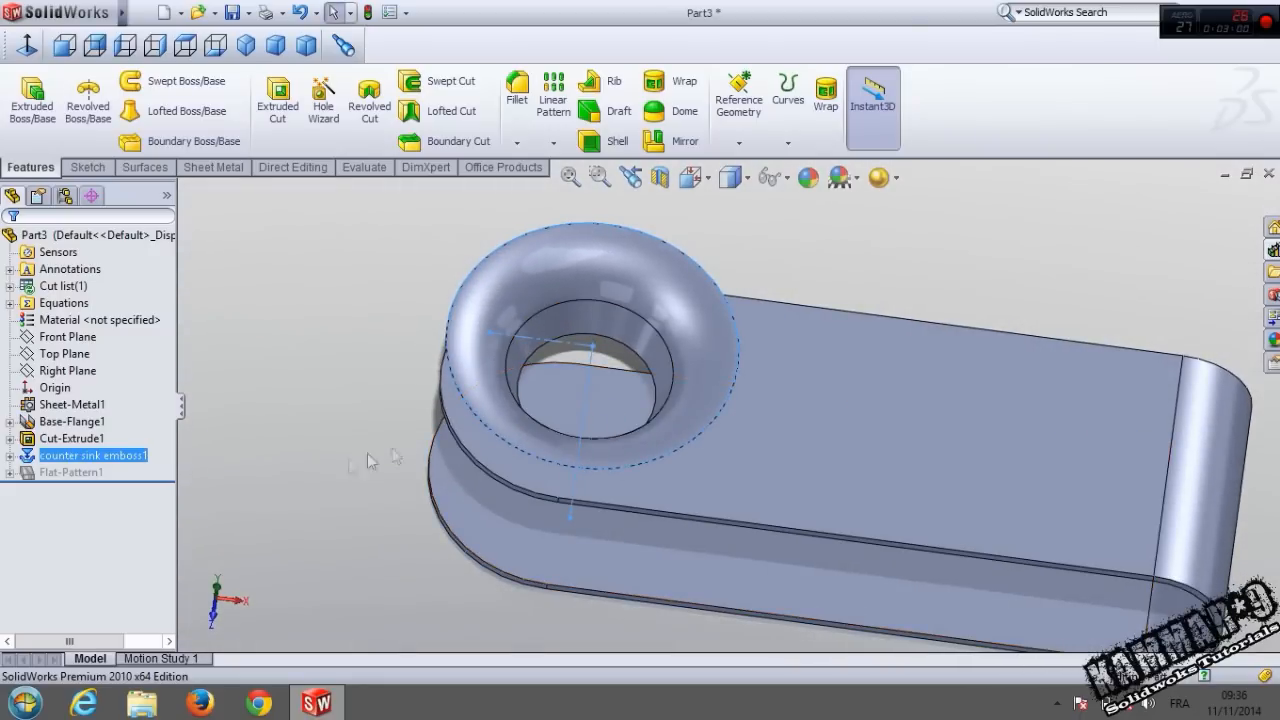
click(9, 456)
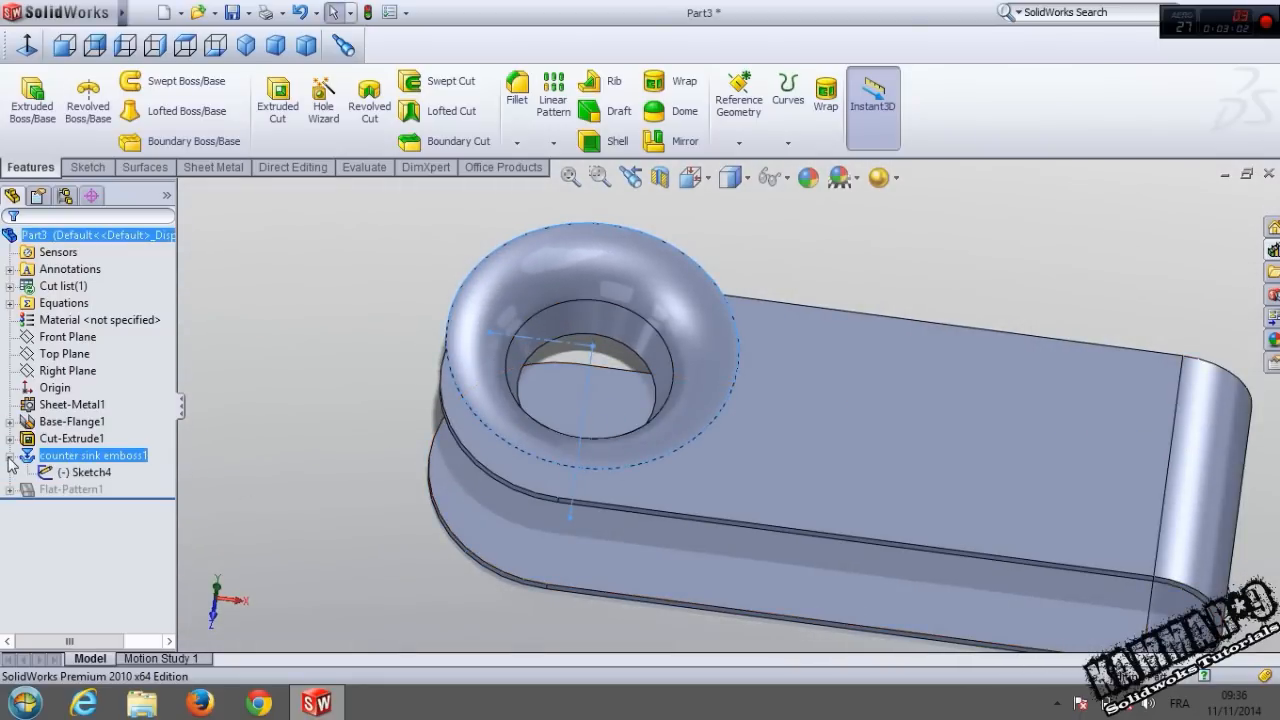
click(84, 472)
click(98, 432)
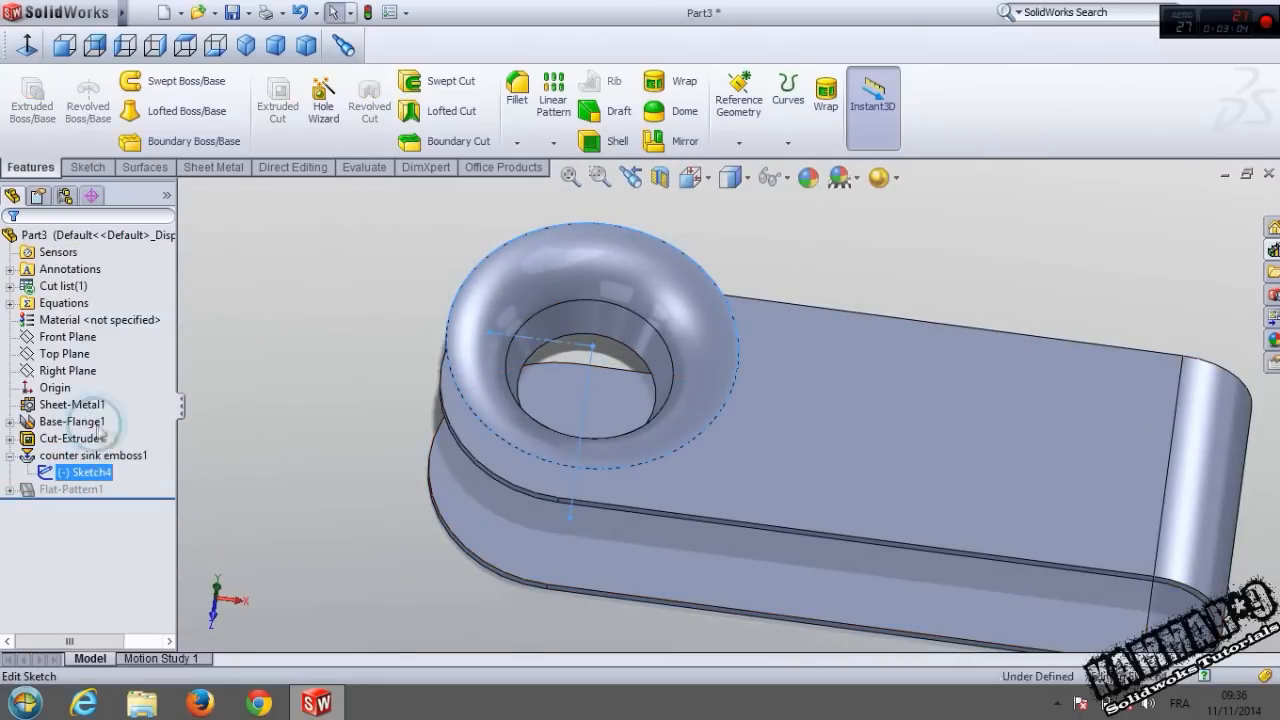
click(26, 46)
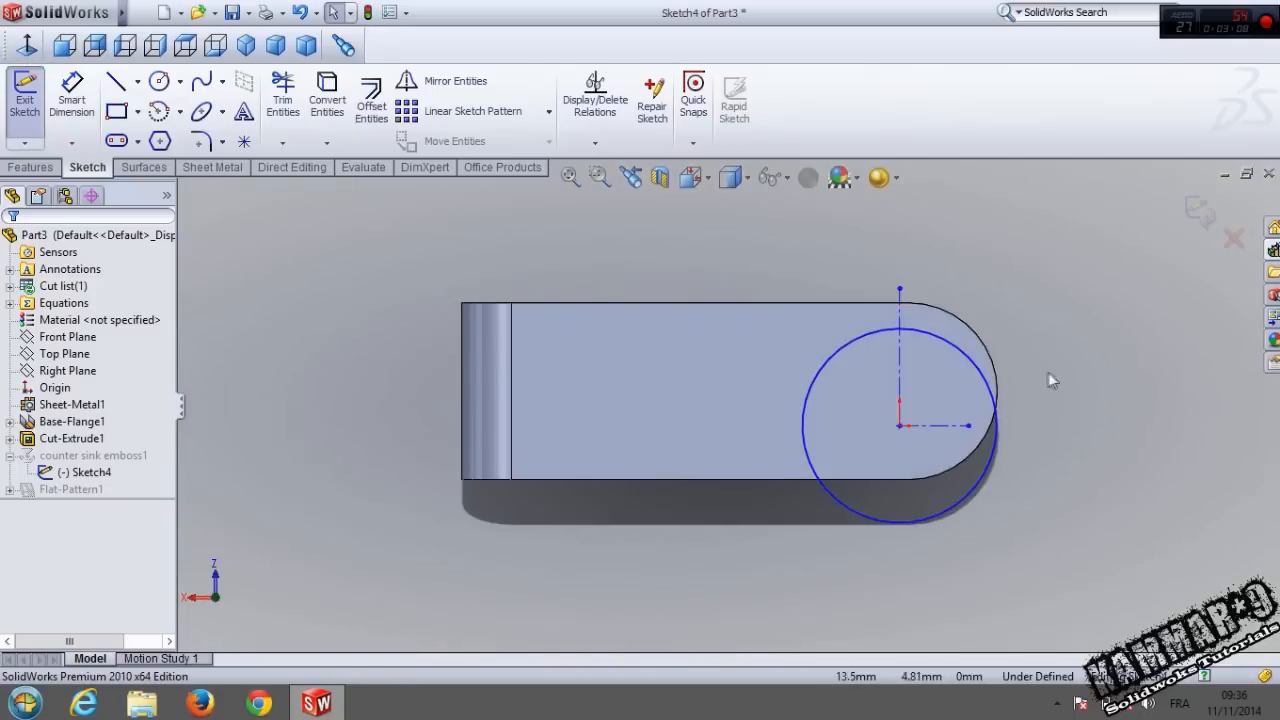
drag(806, 451, 794, 402)
Dimension the emboss centre 8 mm from the face's long straight edge.
click(72, 95)
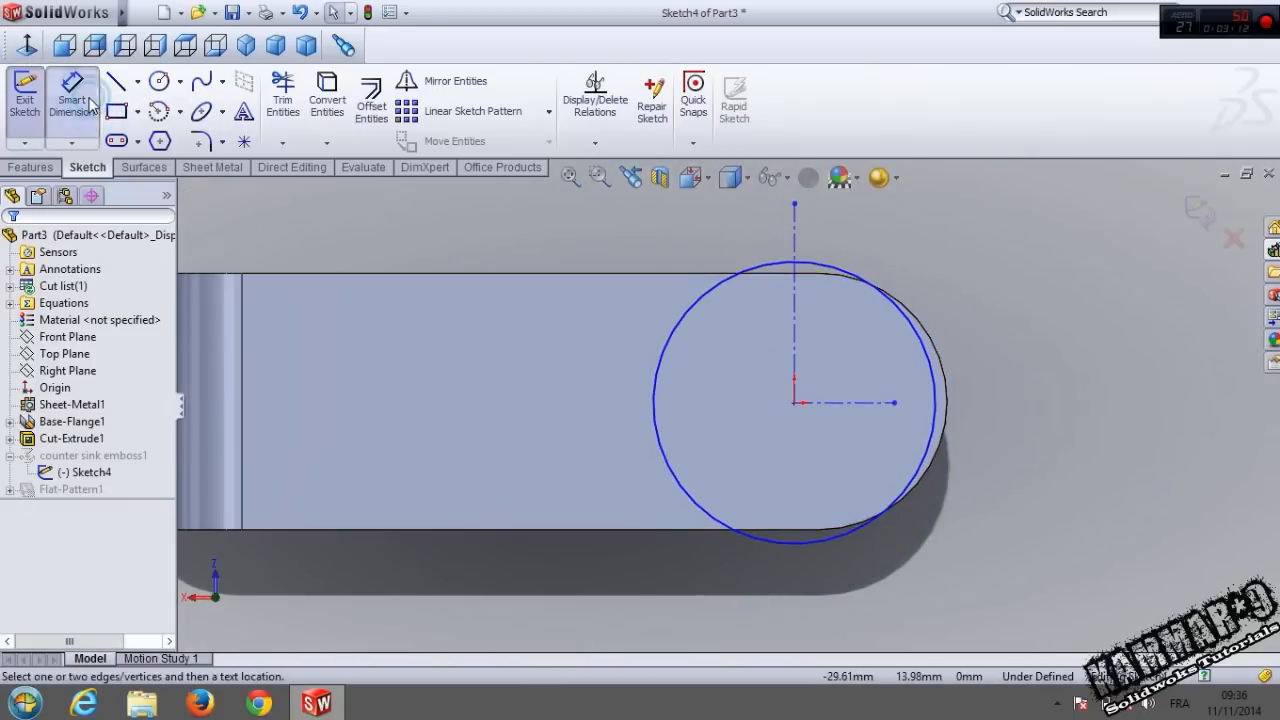
click(794, 403)
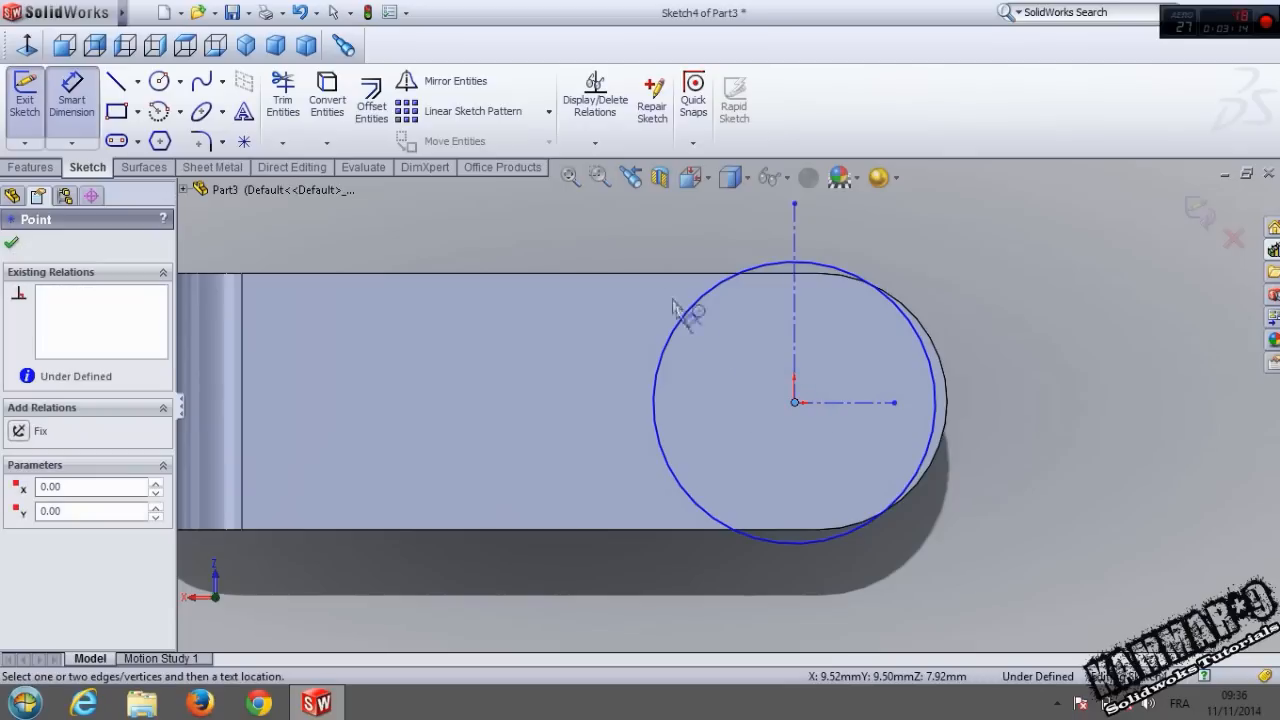
click(670, 274)
click(1045, 332)
text(8)
key(Return)
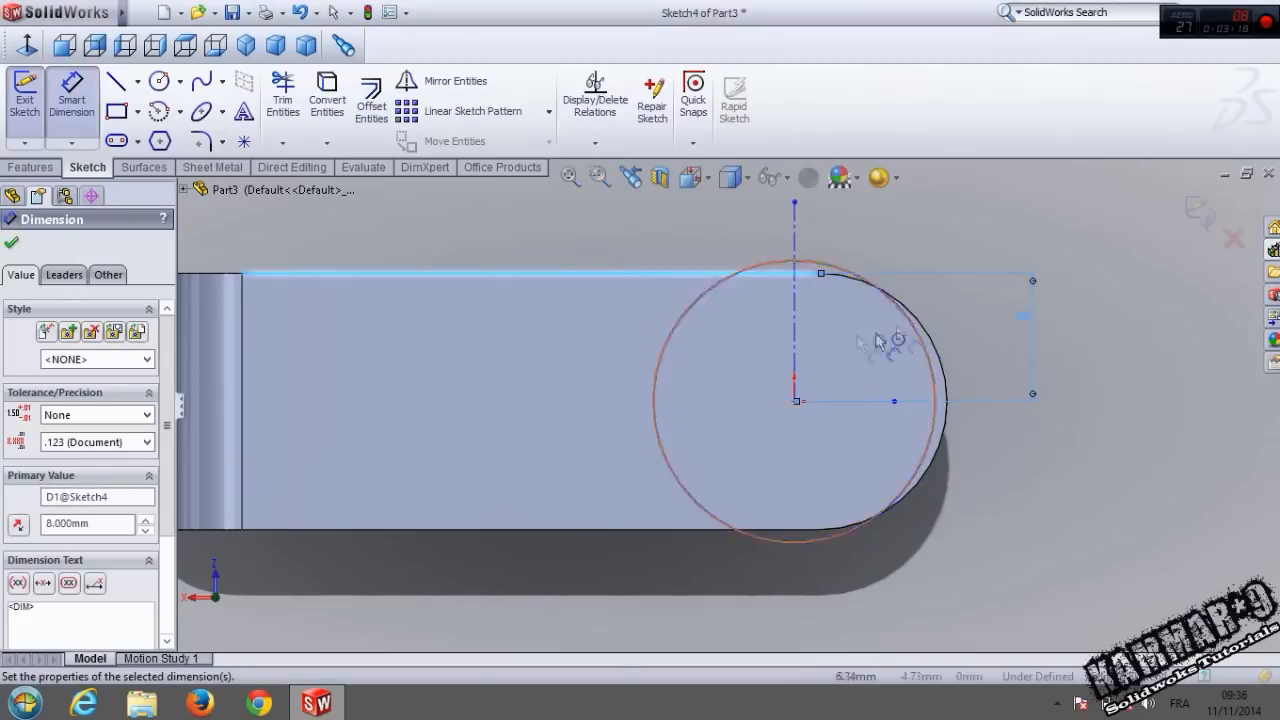
Dimension the emboss centre 8 mm from the tip of the face's rounded end and finish the position sketch.
click(794, 402)
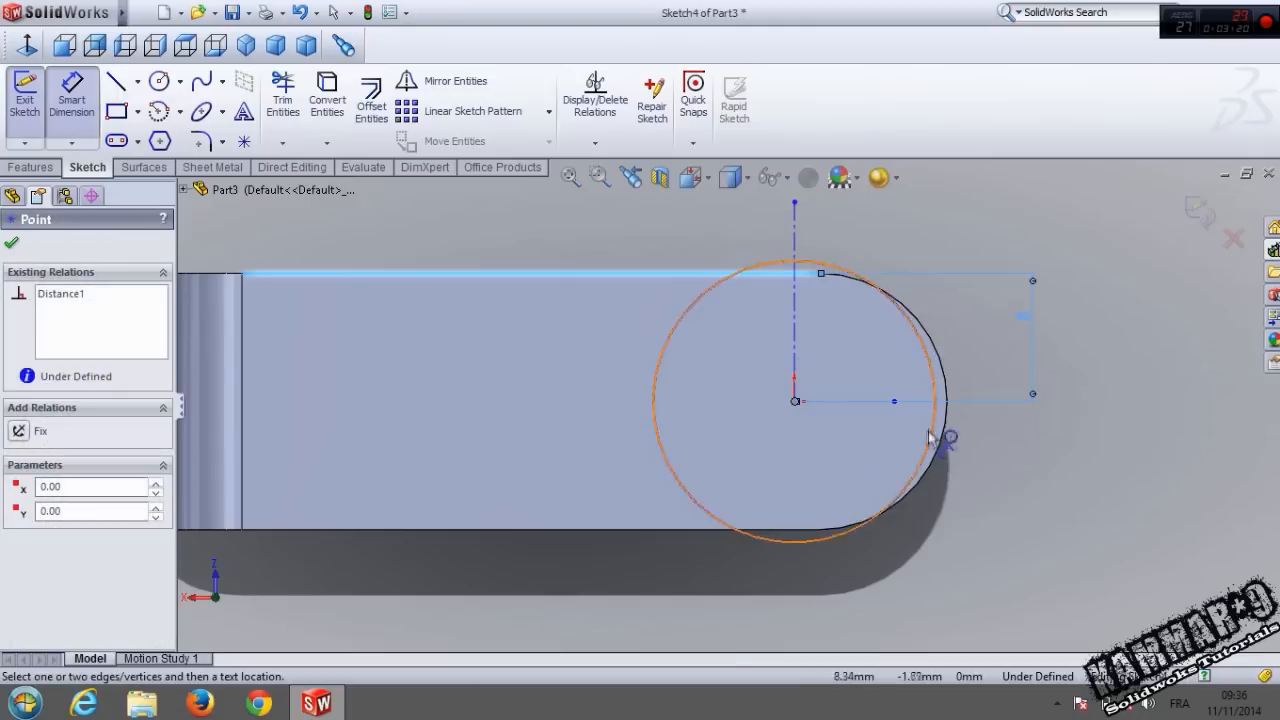
click(947, 401)
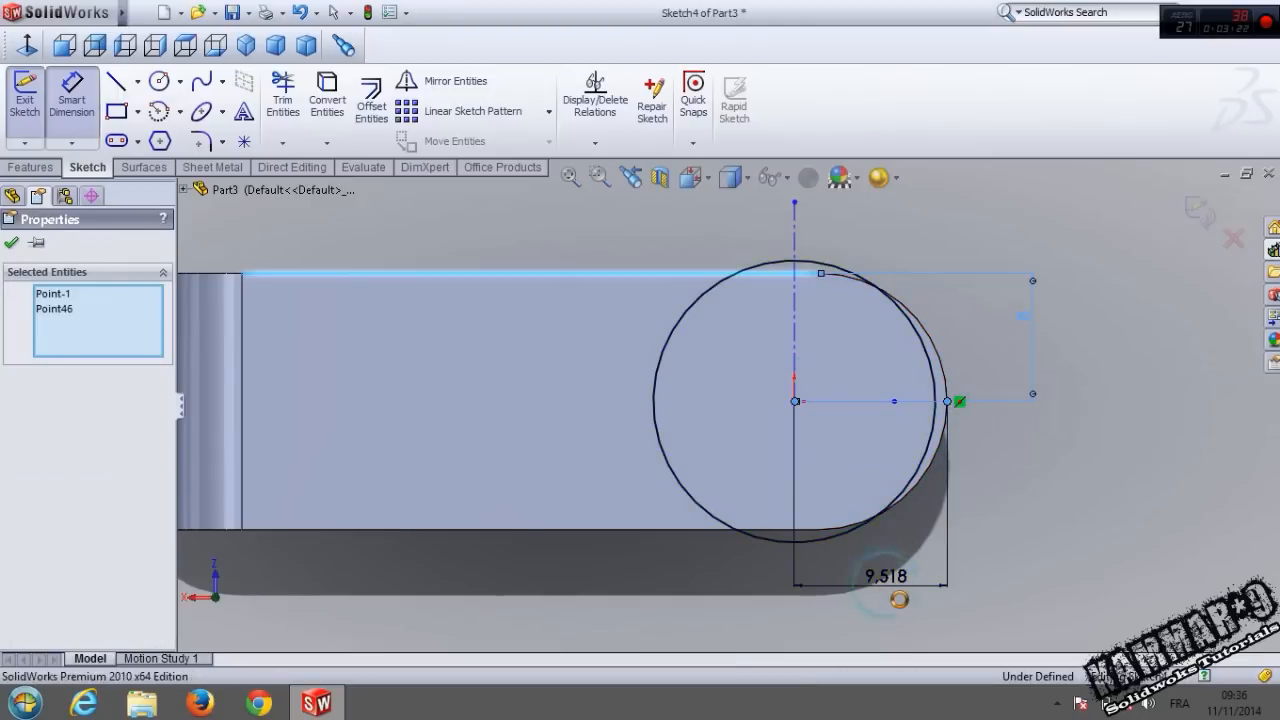
click(893, 585)
text(8)
key(Return)
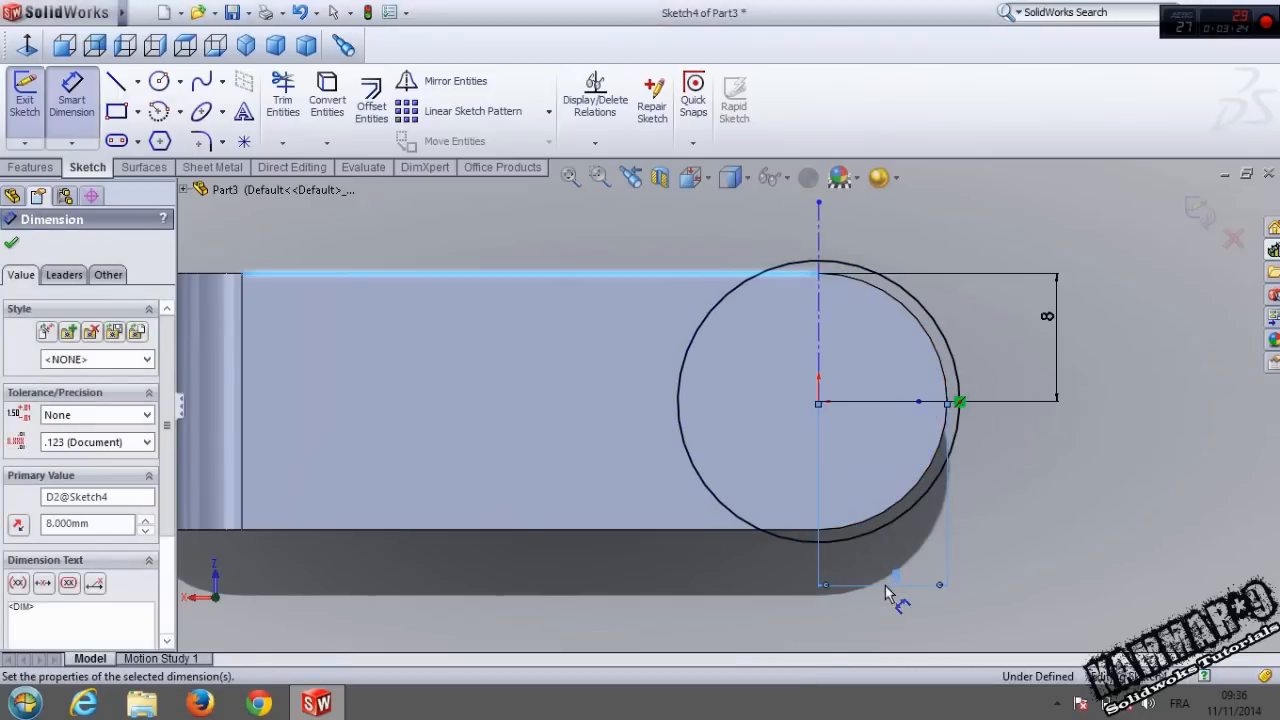
click(1195, 207)
click(1197, 210)
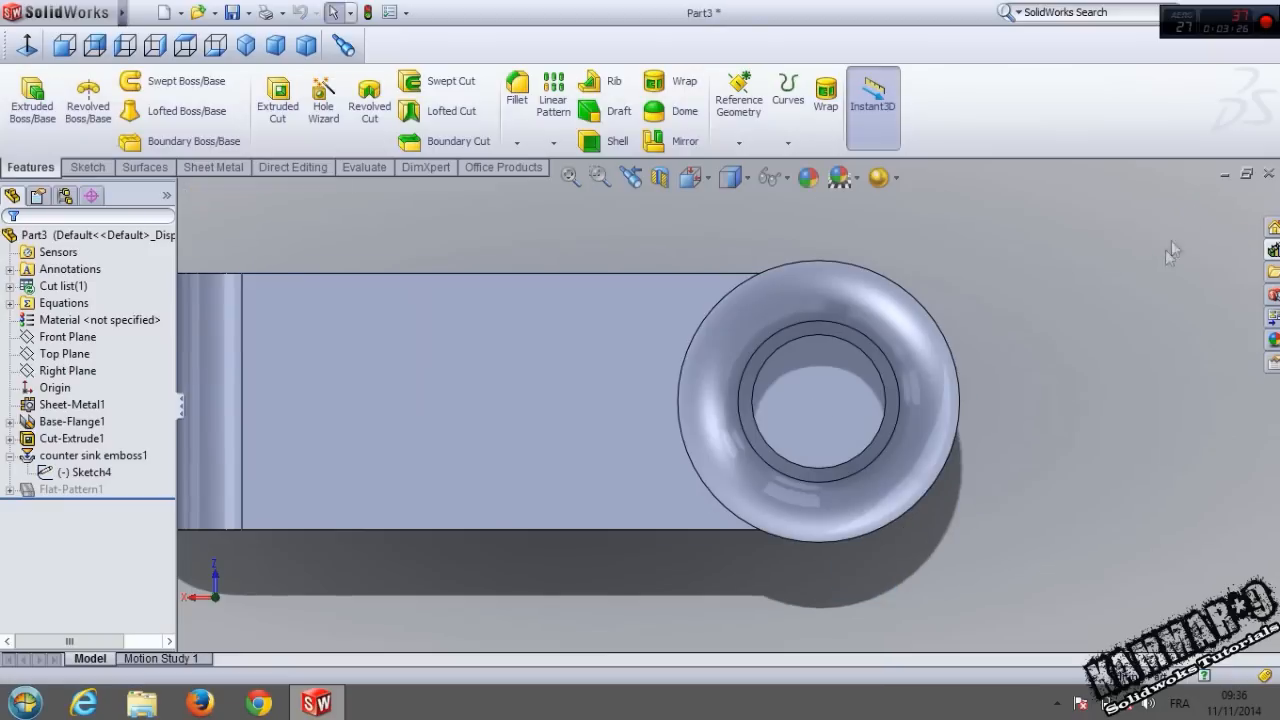
Set the large diameter of the counter sink emboss on the upper face to 8.5 mm.
middle_drag(1121, 414, 1070, 270)
middle_drag(942, 485, 660, 490)
scroll(620, 472, up, 2)
scroll(385, 390, down, 3)
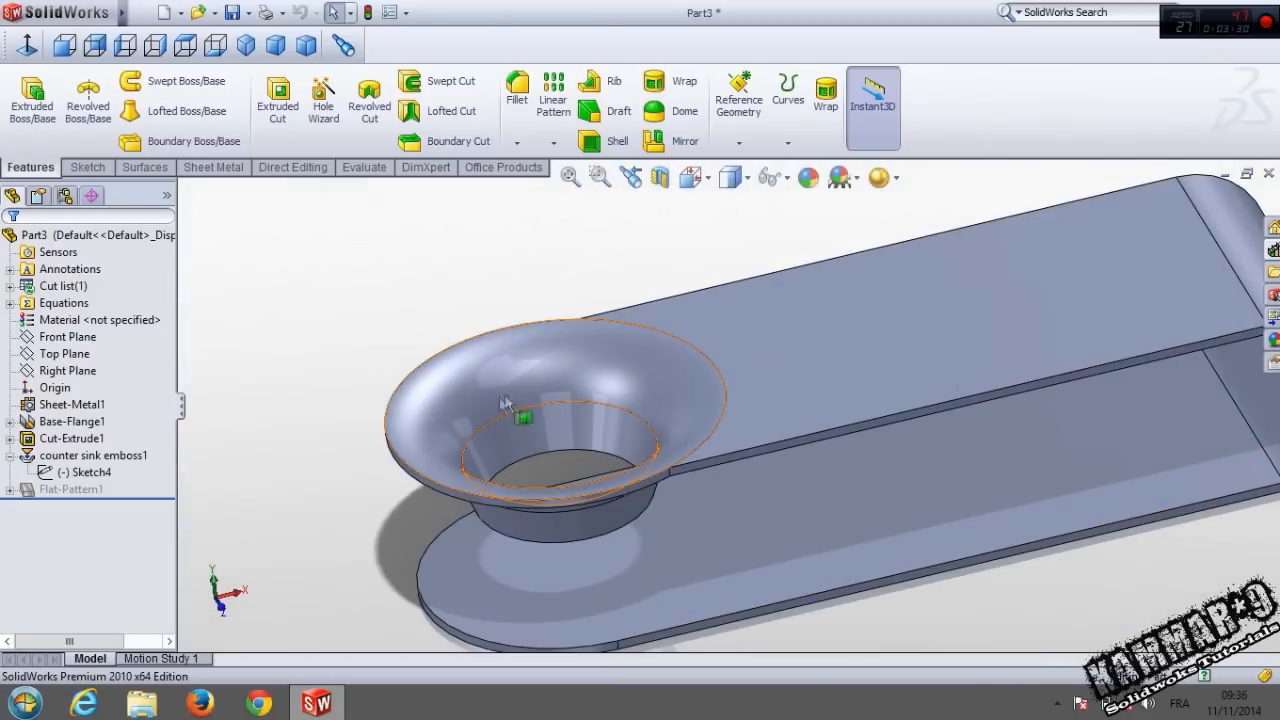
click(524, 381)
middle_drag(524, 388, 587, 440)
scroll(588, 437, up, 2)
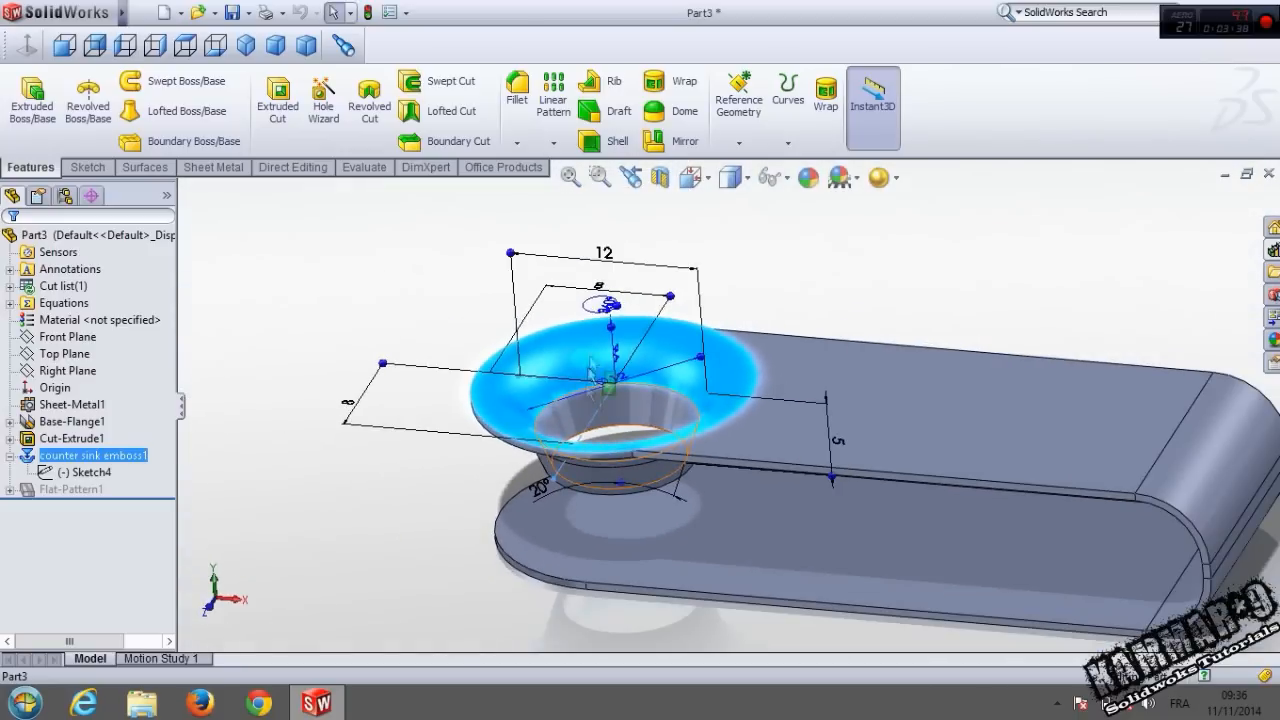
scroll(590, 335, down, 2)
mouse_move(588, 339)
middle_down()
mouse_move(587, 369)
mouse_move(588, 342)
middle_up()
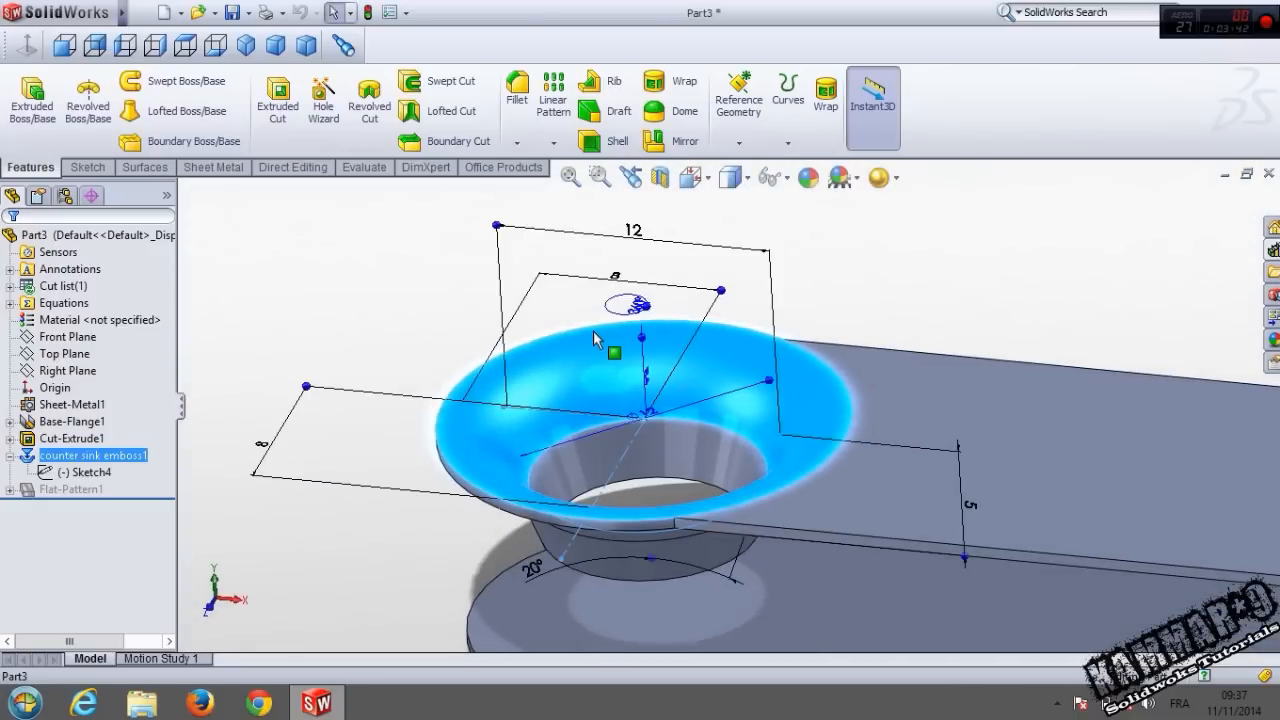
click(633, 230)
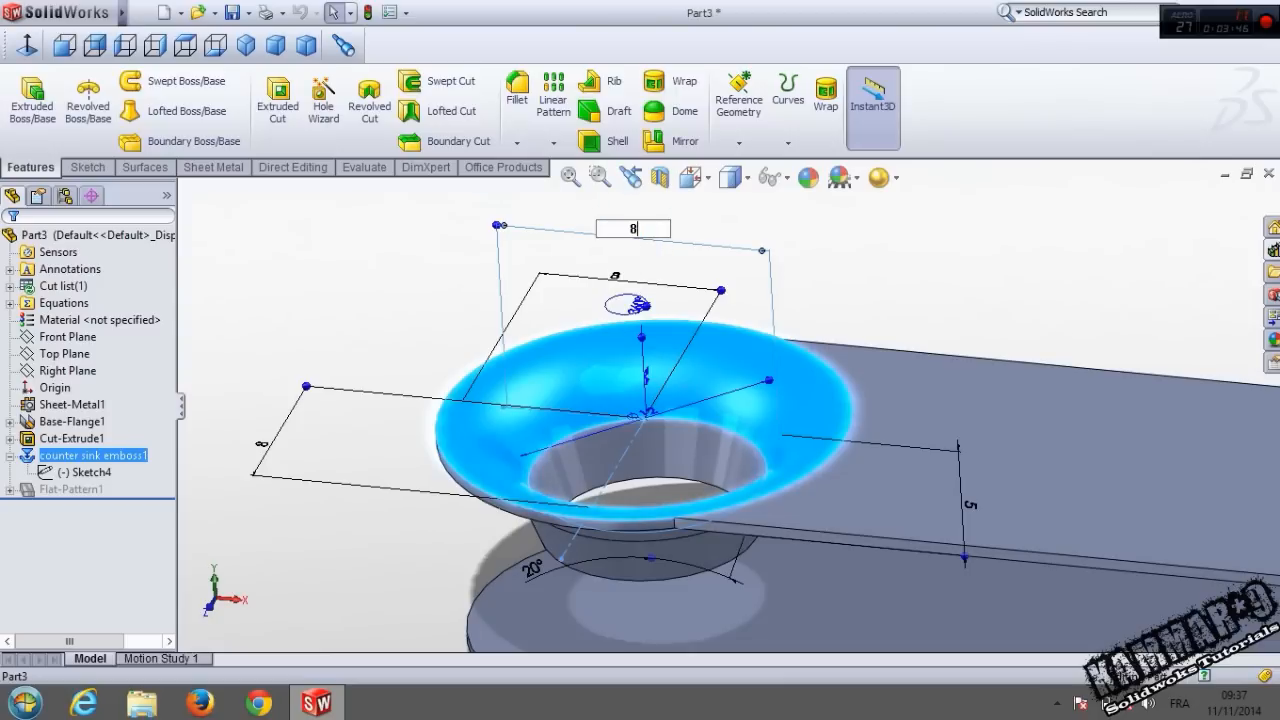
key(Return)
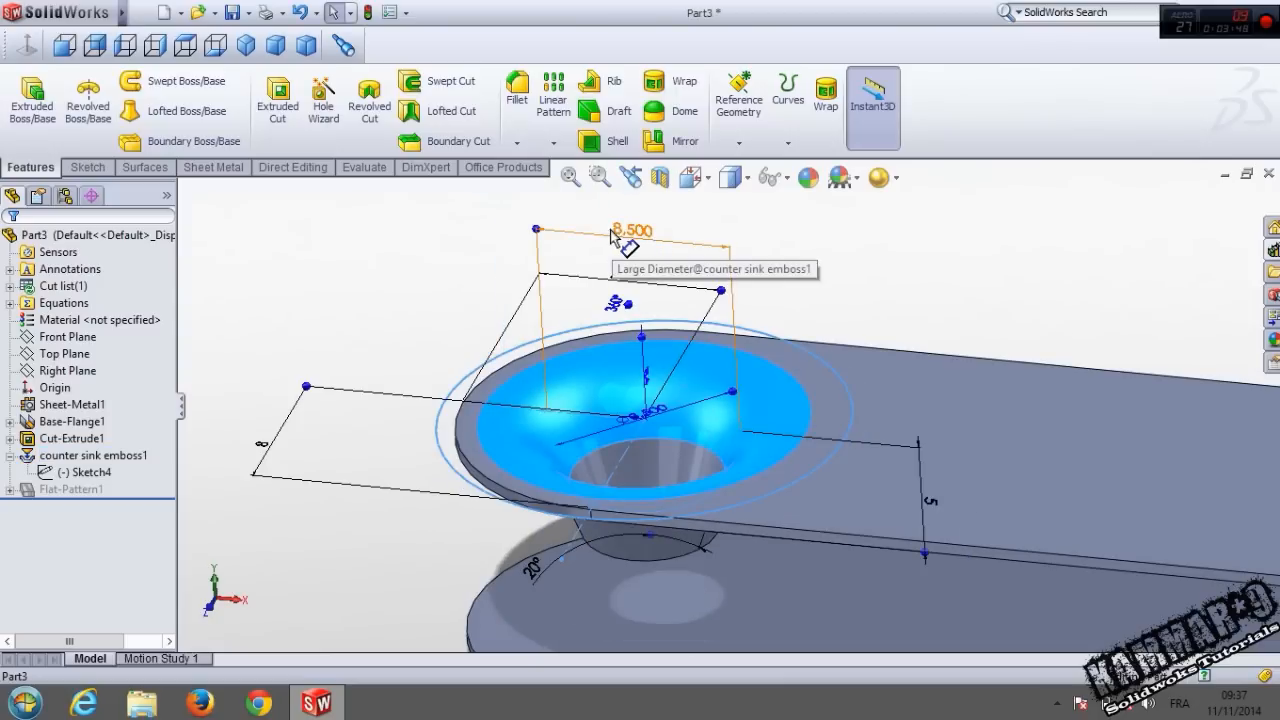
Set the upper counter sink emboss's height from the drop face to 2 mm.
middle_drag(930, 520, 850, 448)
click(923, 558)
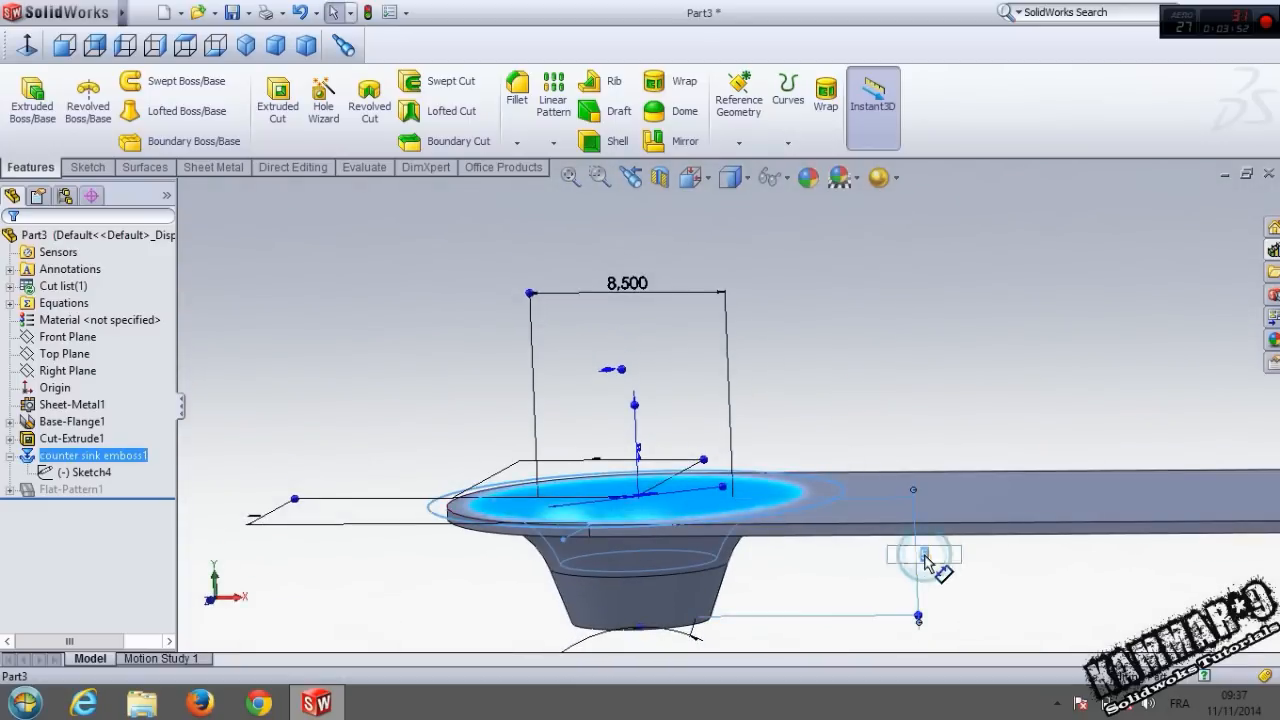
text(2)
key(Return)
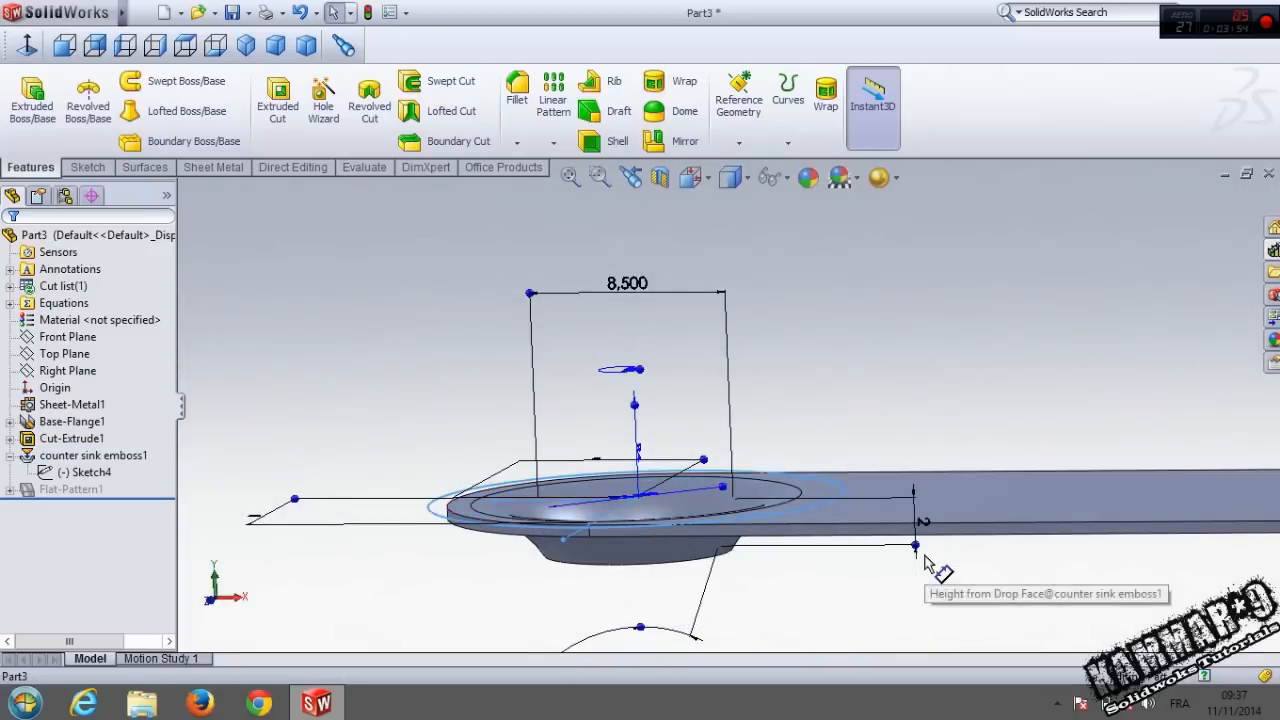
Set the side wall angle of the upper counter sink emboss to 5°.
middle_drag(923, 514, 885, 580)
middle_drag(685, 488, 680, 540)
scroll(685, 567, down, 2)
scroll(685, 564, up, 2)
scroll(632, 540, down, 3)
click(592, 527)
key(Return)
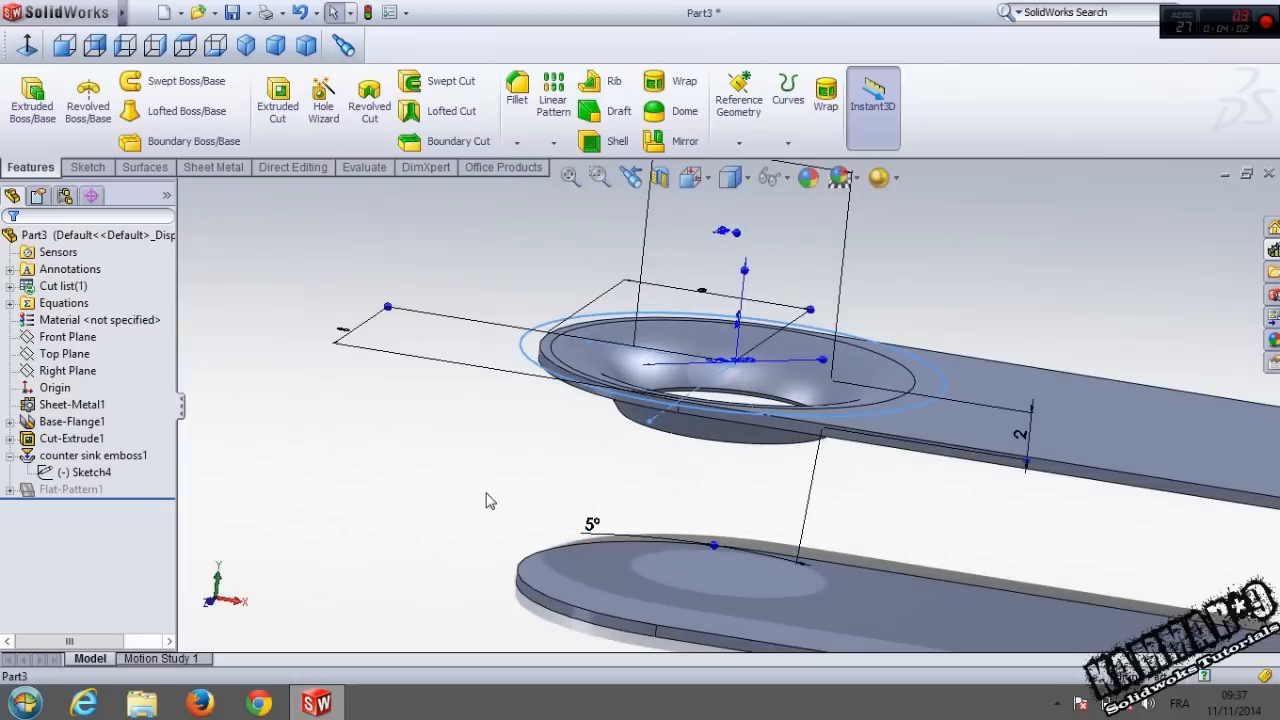
Change the fillet radius of the upper counter sink emboss.
scroll(644, 371, down, 3)
click(644, 371)
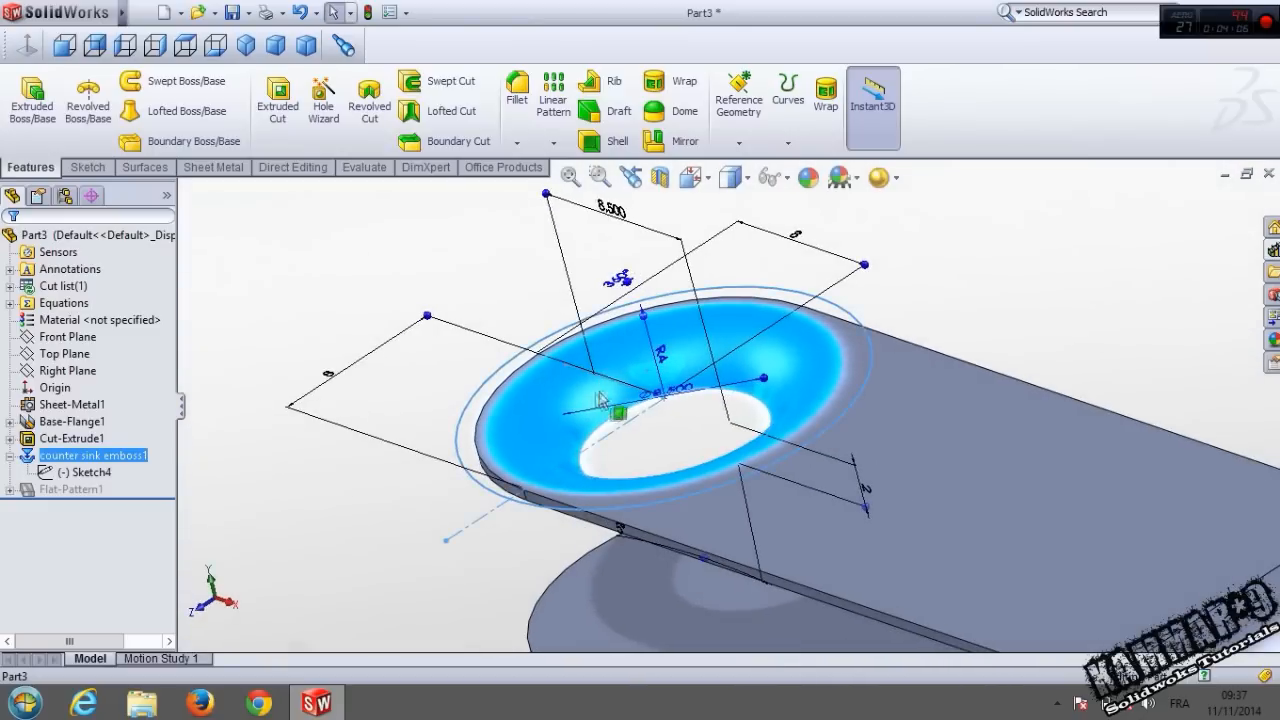
double_click(659, 368)
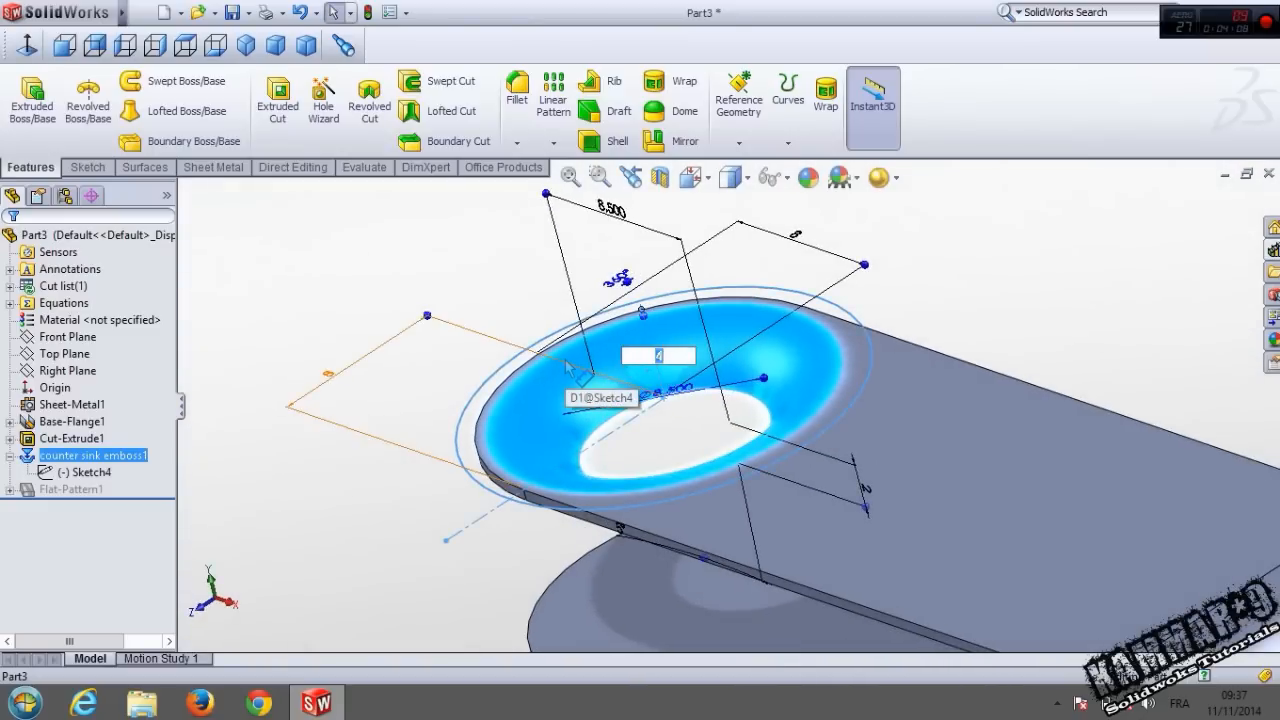
key(Return)
middle_drag(566, 370, 595, 359)
scroll(595, 359, up, 4)
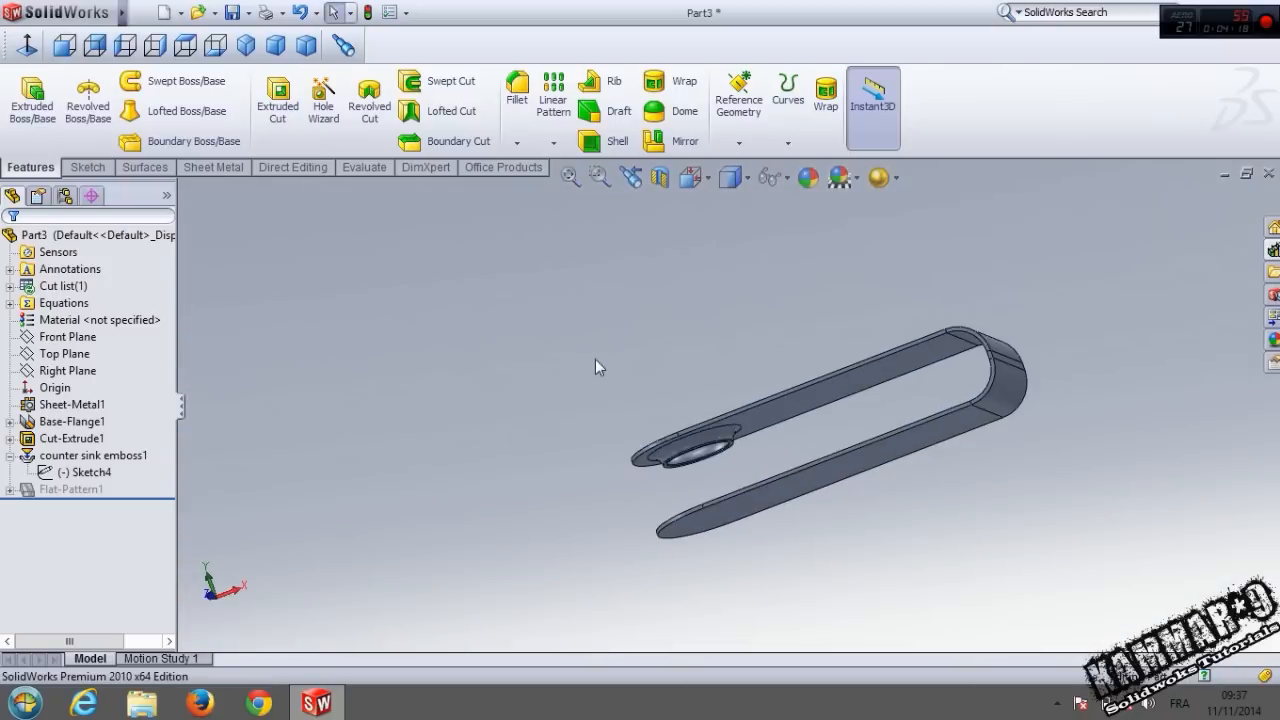
Place a second counter sink emboss from the Design Library on the outer lower face near its rounded end.
scroll(734, 517, down, 3)
middle_drag(734, 517, 744, 353)
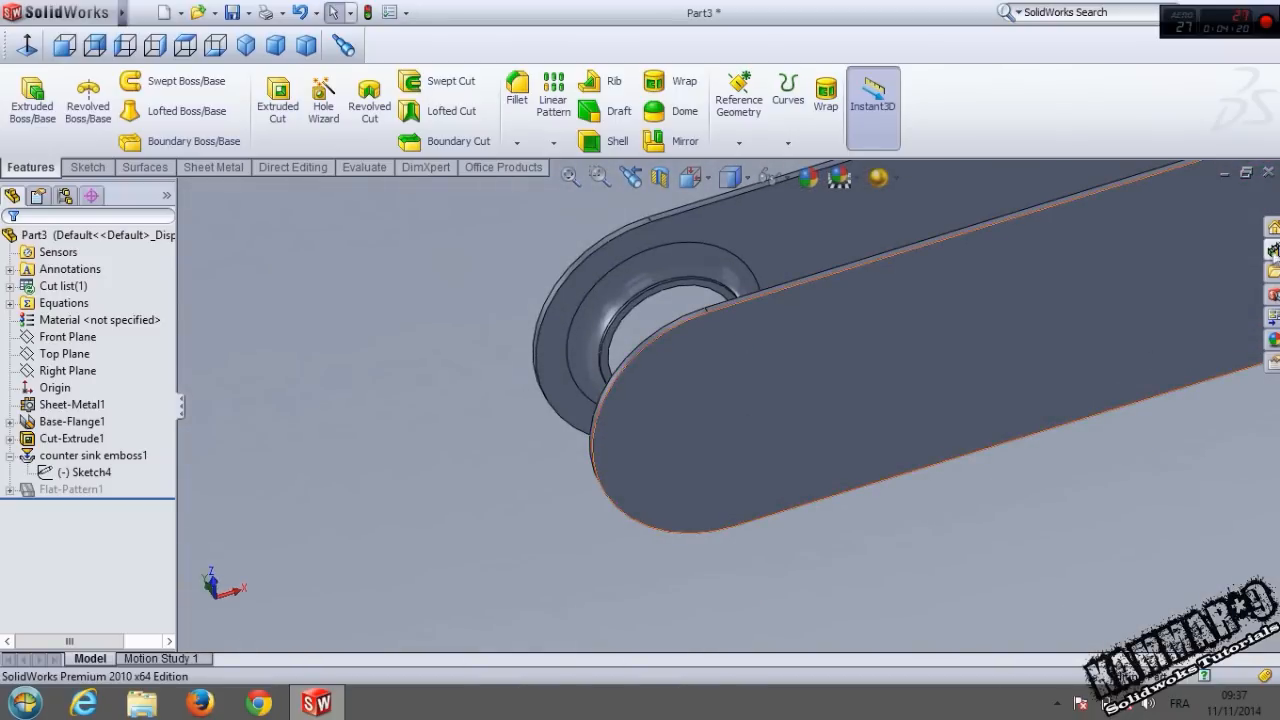
click(1273, 250)
drag(1245, 405, 758, 430)
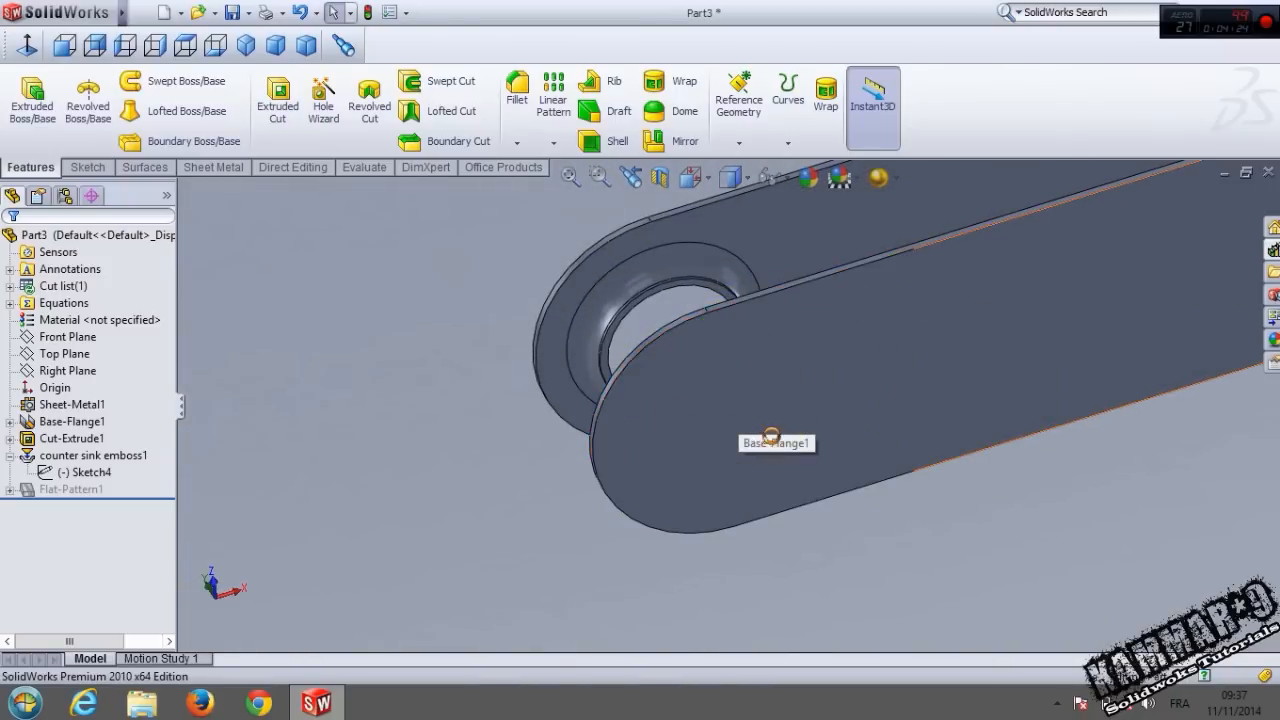
click(674, 392)
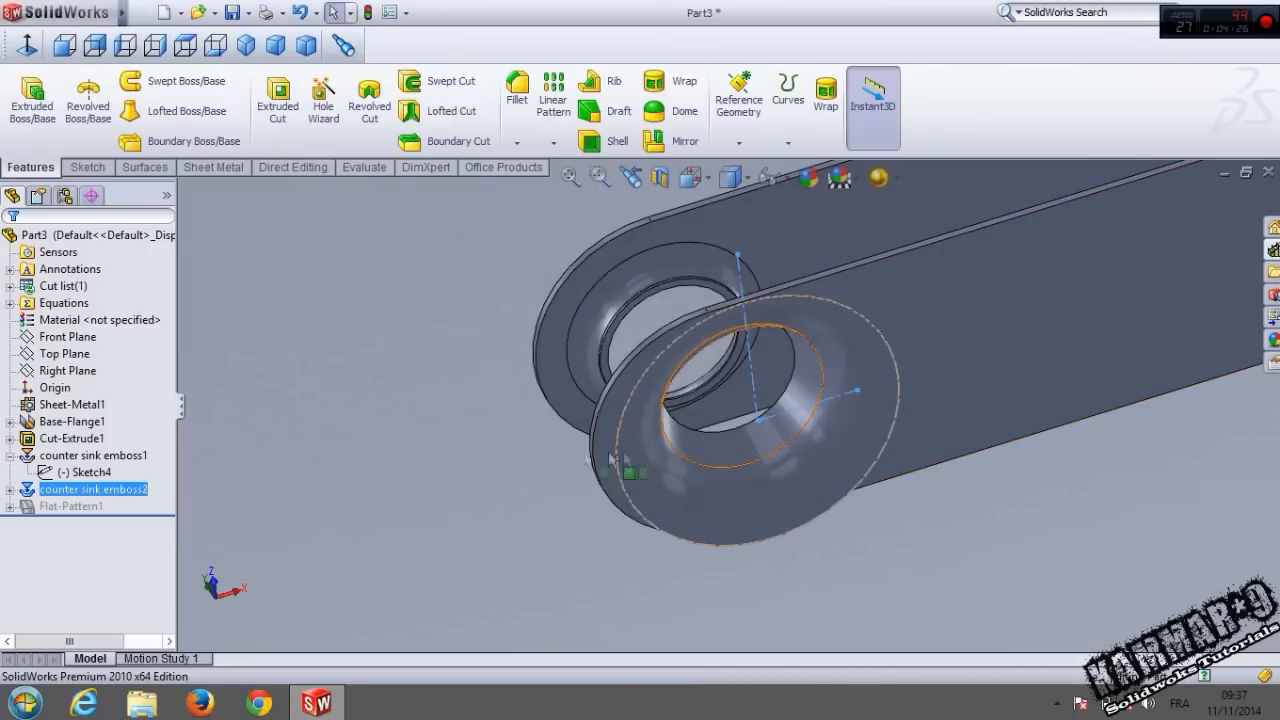
Edit the second emboss's position sketch in a normal view and dimension its centre 8 mm from the face's long straight edge.
click(8, 490)
click(78, 506)
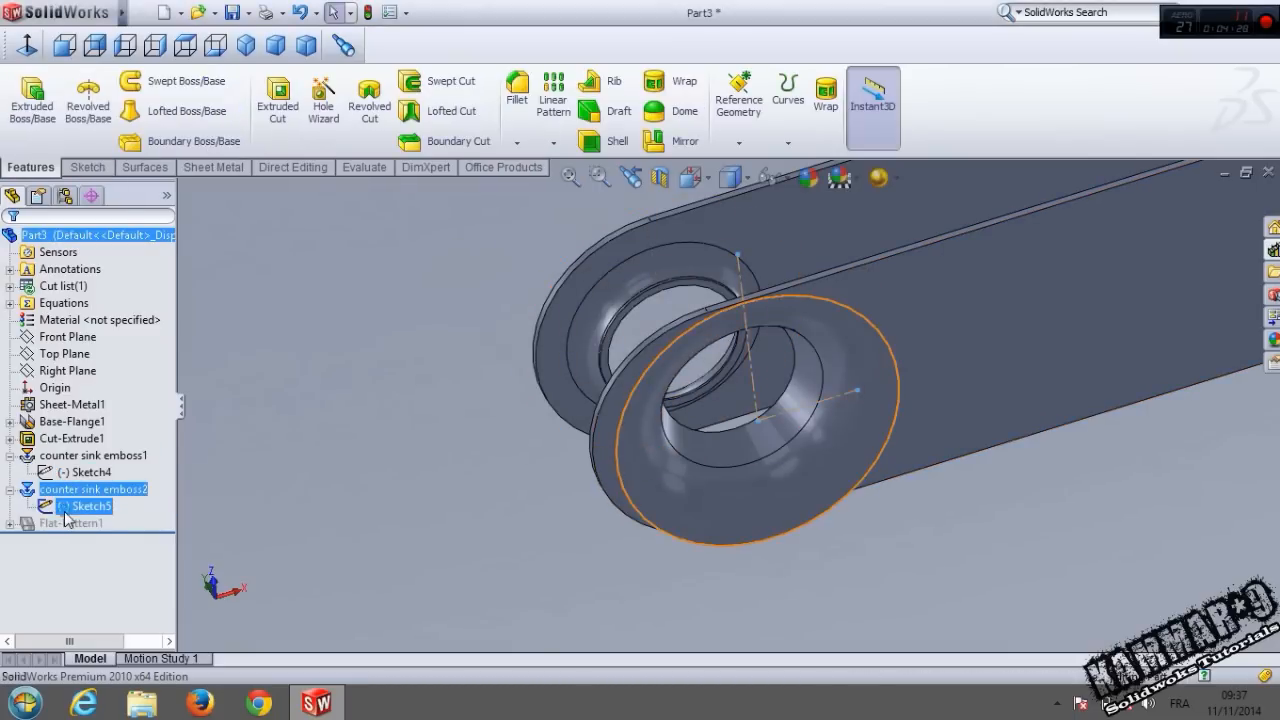
click(80, 472)
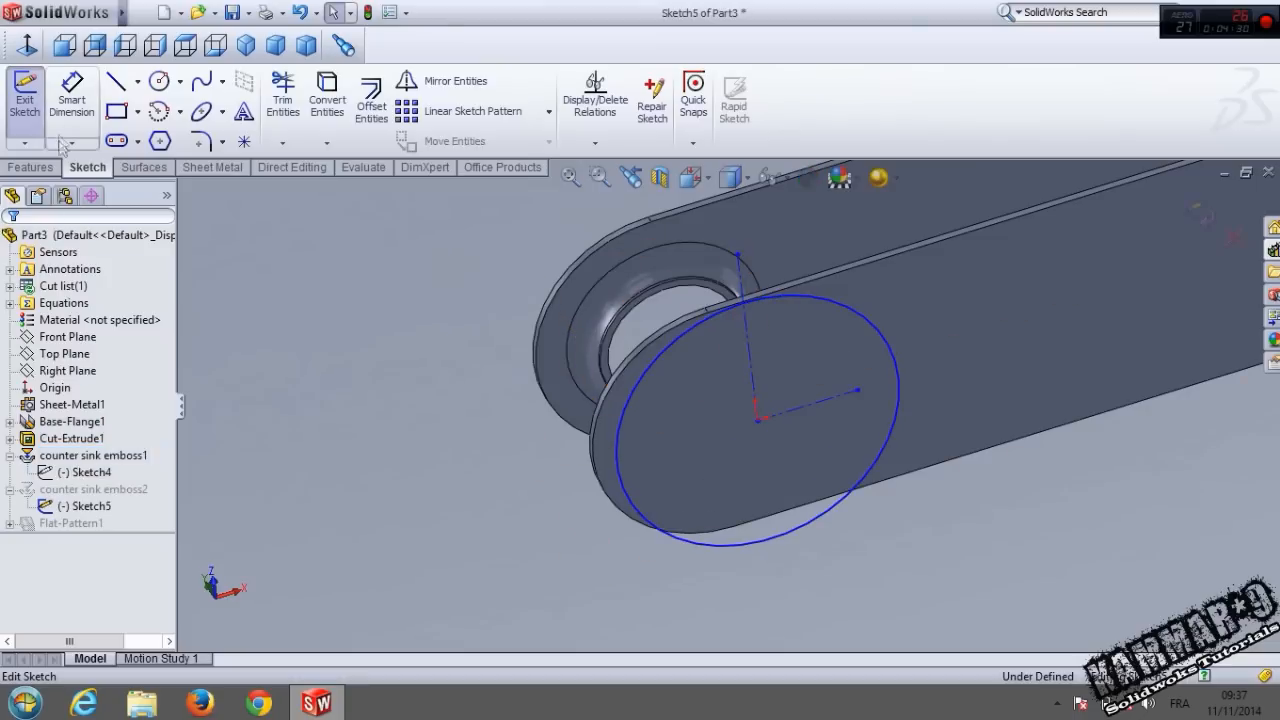
click(28, 47)
click(72, 98)
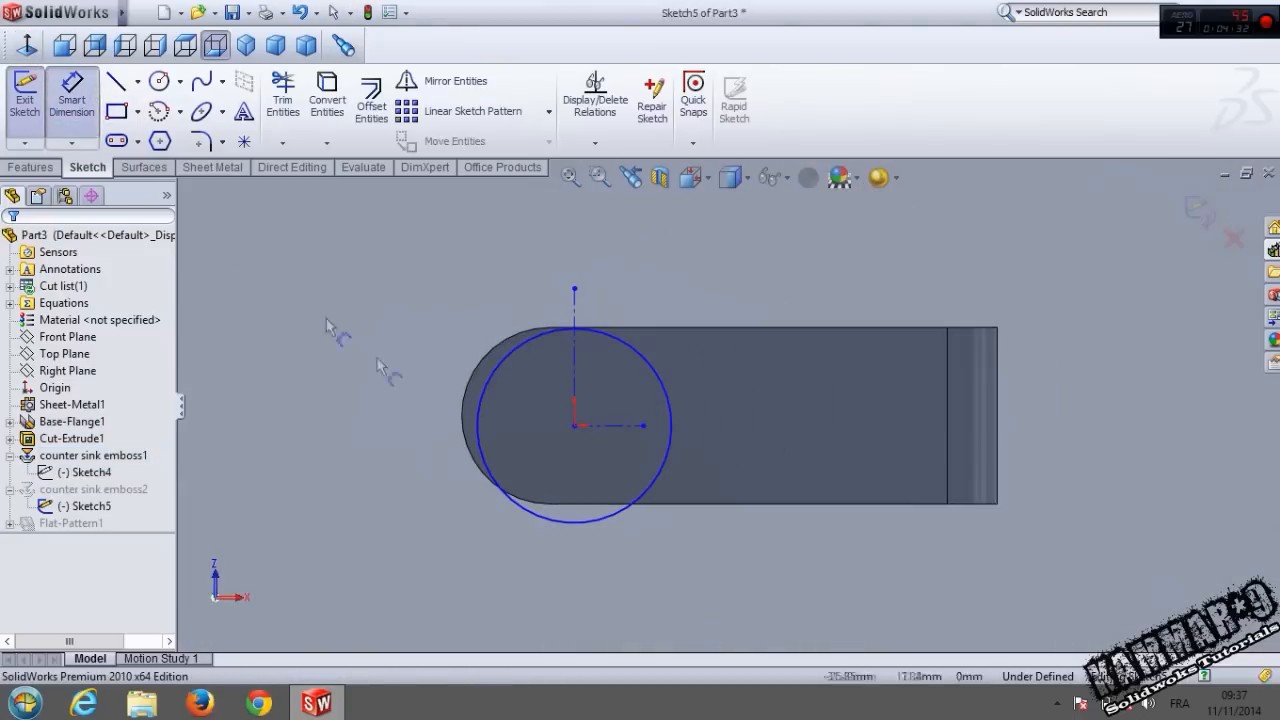
click(574, 427)
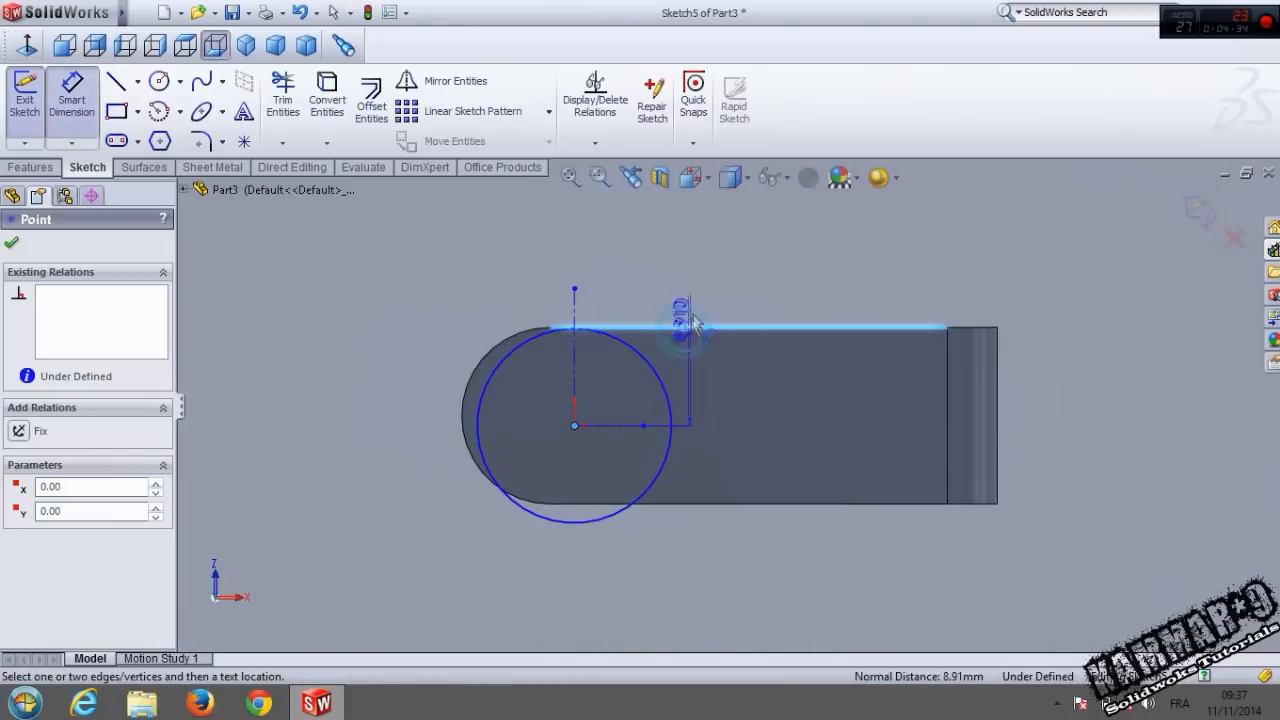
click(682, 327)
click(705, 272)
text(8)
key(Return)
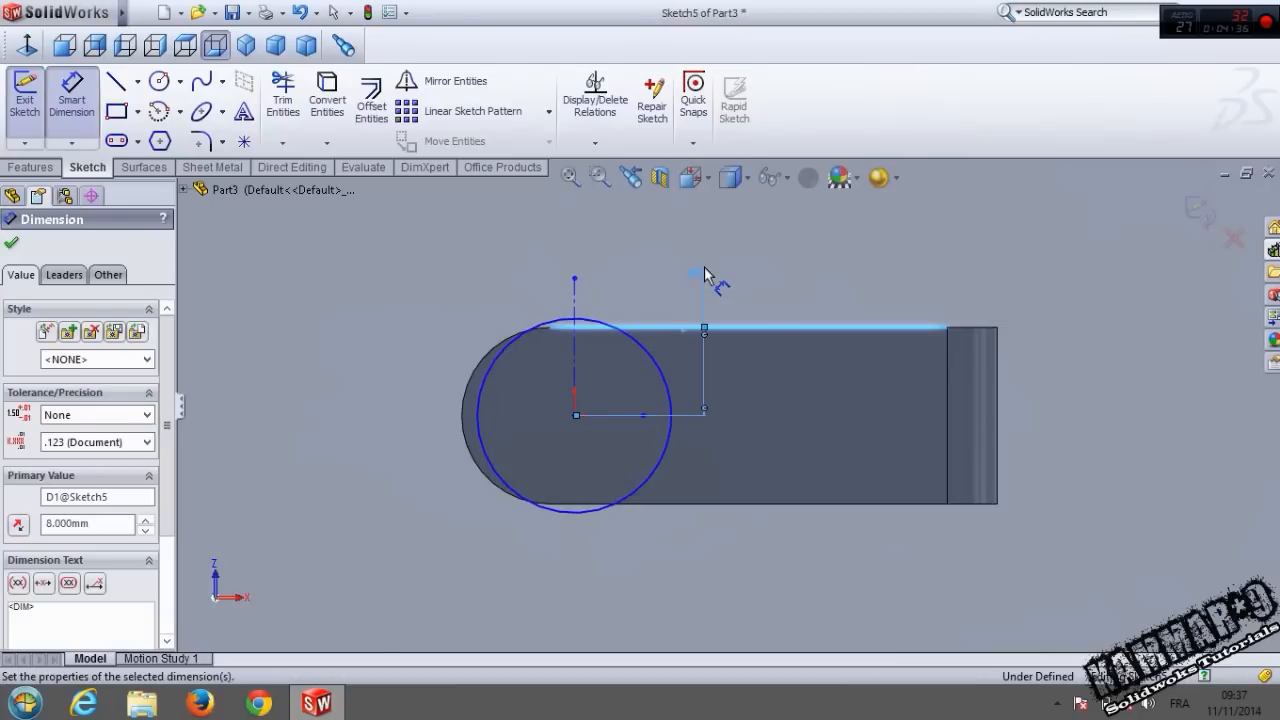
Dimension the second emboss's centre 8 mm from the rounded end's tip and finish its position sketch.
click(575, 415)
click(462, 420)
click(512, 254)
text(8)
key(Return)
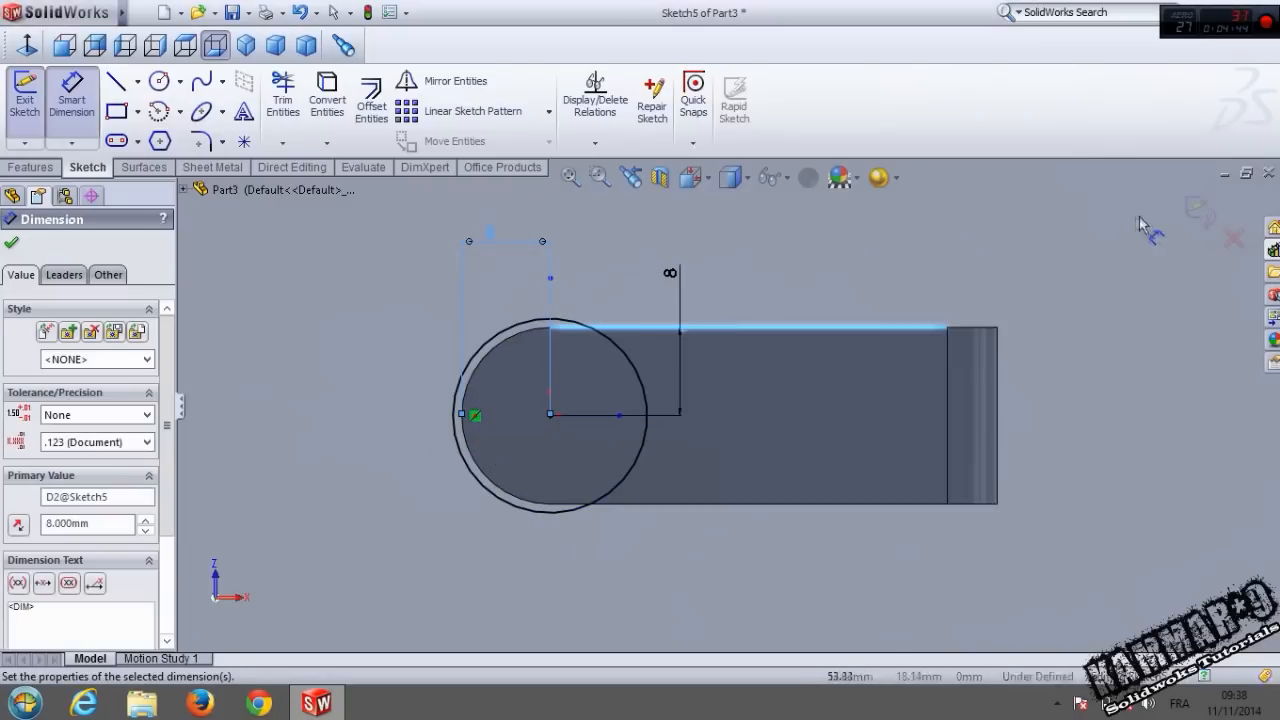
click(1196, 212)
Set the second counter sink emboss's large diameter to 8.5 mm and its height to 2 mm.
middle_drag(548, 432, 533, 360)
scroll(572, 347, down, 3)
click(572, 347)
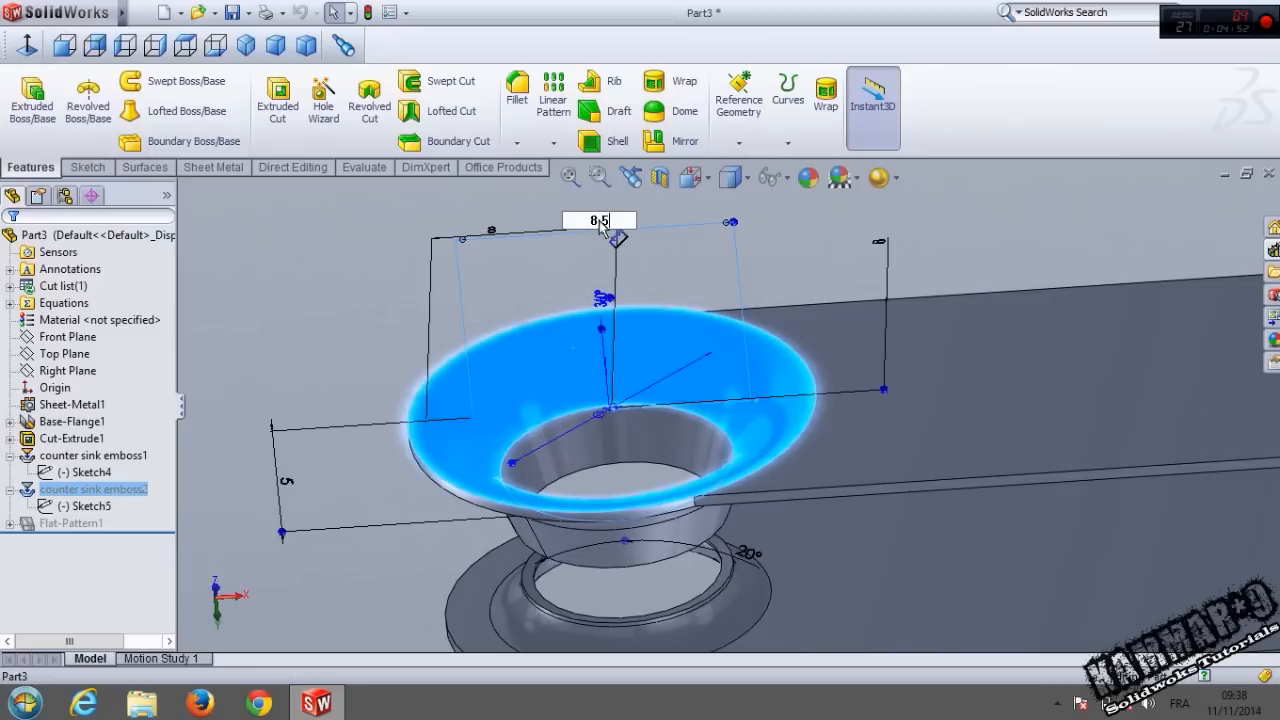
key(Return)
click(345, 477)
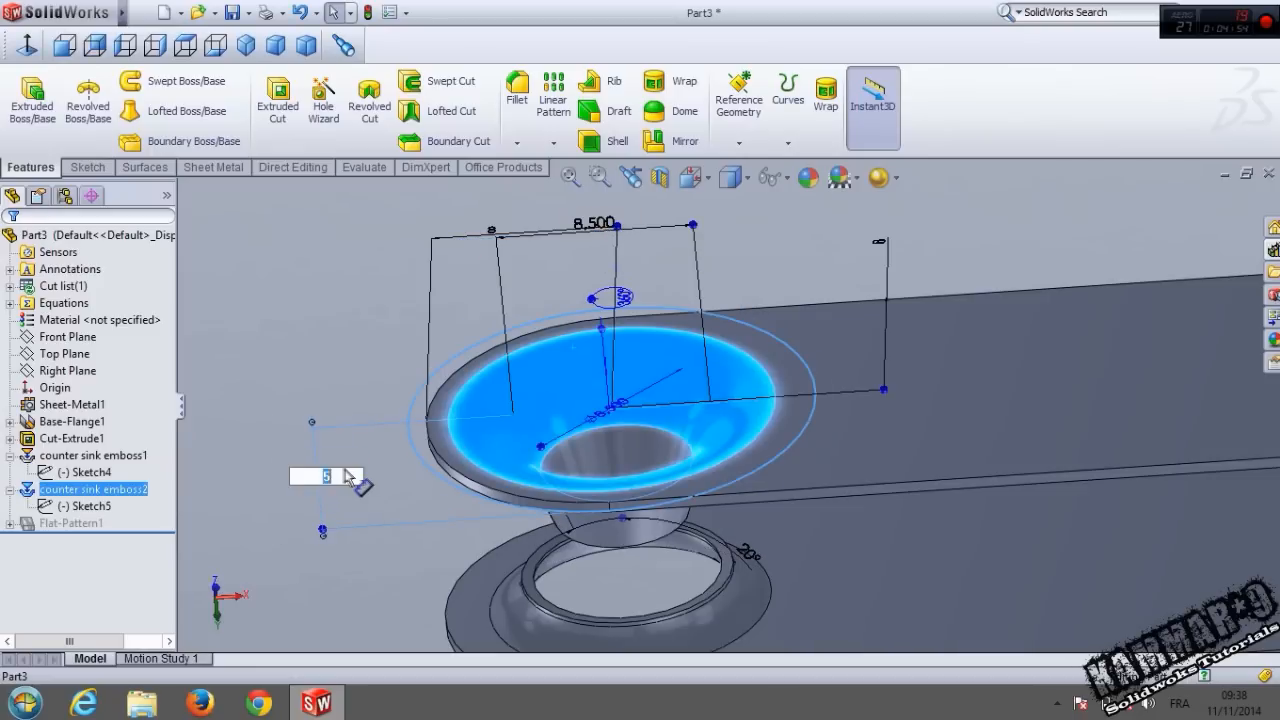
text(2)
key(Return)
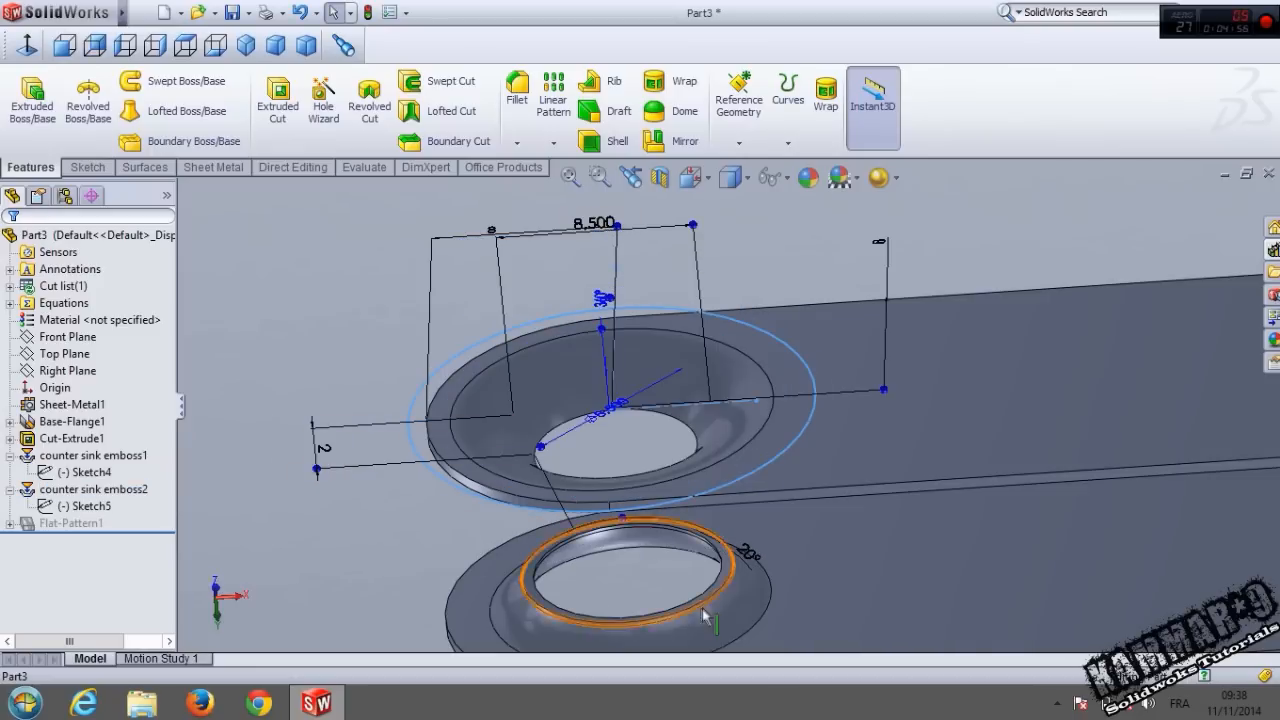
Set the second counter sink emboss's side wall angle to 5°.
middle_drag(709, 571, 702, 522)
click(745, 537)
text(5)
key(Return)
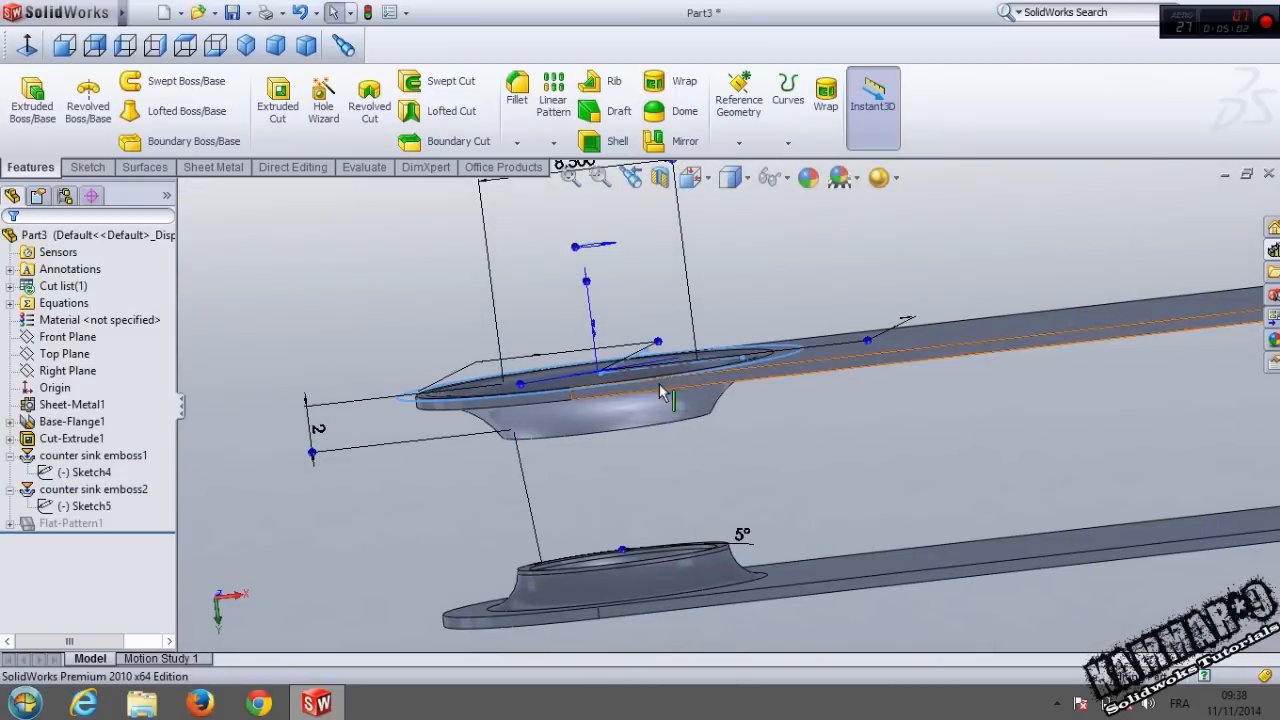
Change the fillet radius of the second counter sink emboss and clear the selection.
middle_drag(688, 368, 657, 448)
scroll(577, 413, down, 2)
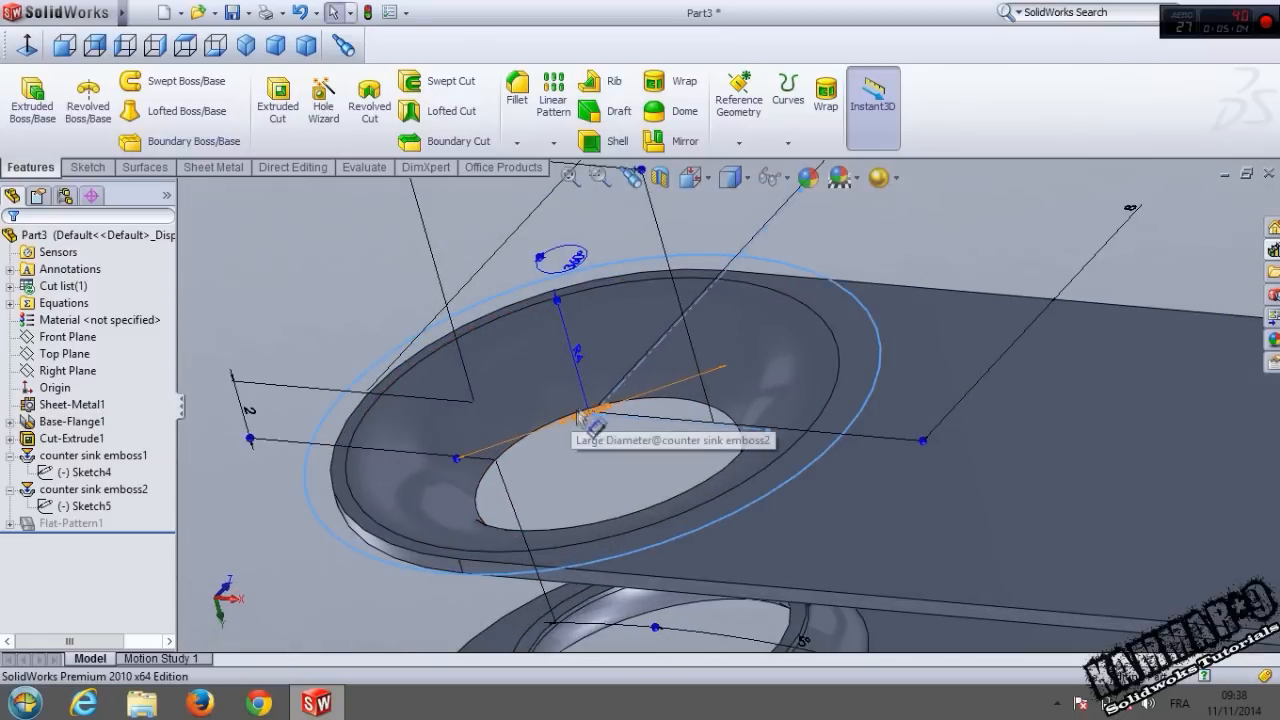
click(579, 352)
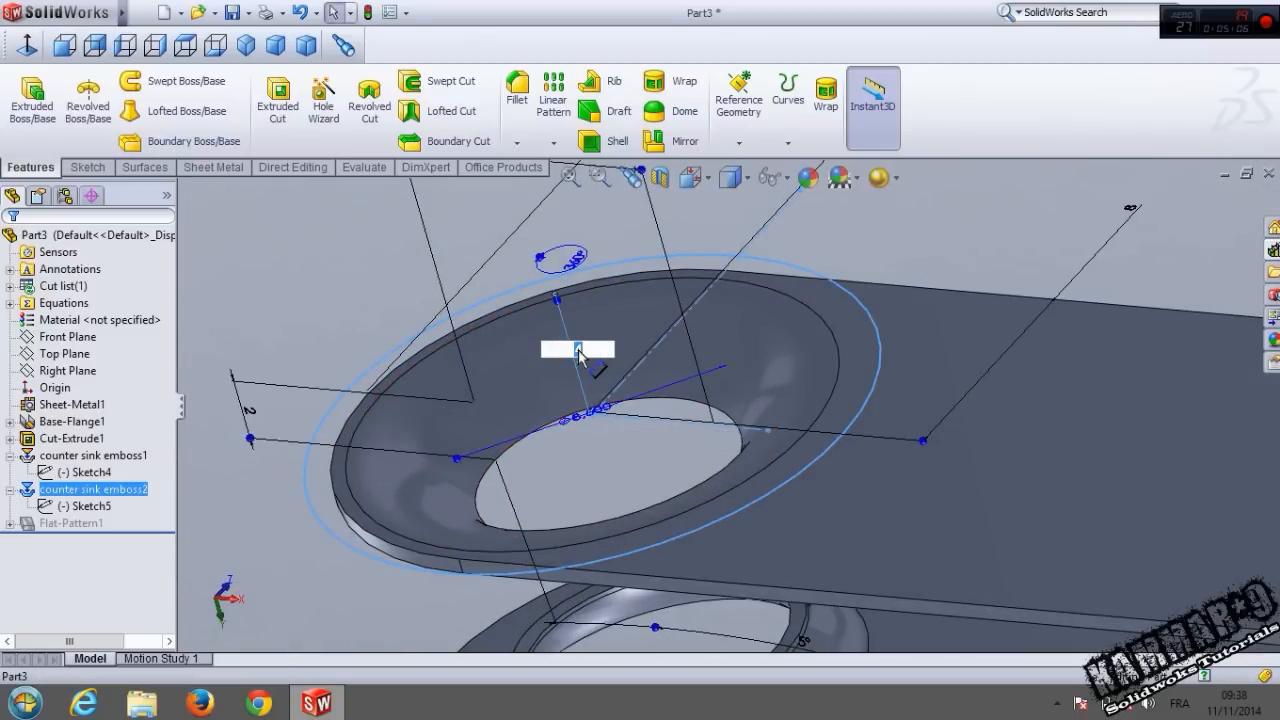
key(Return)
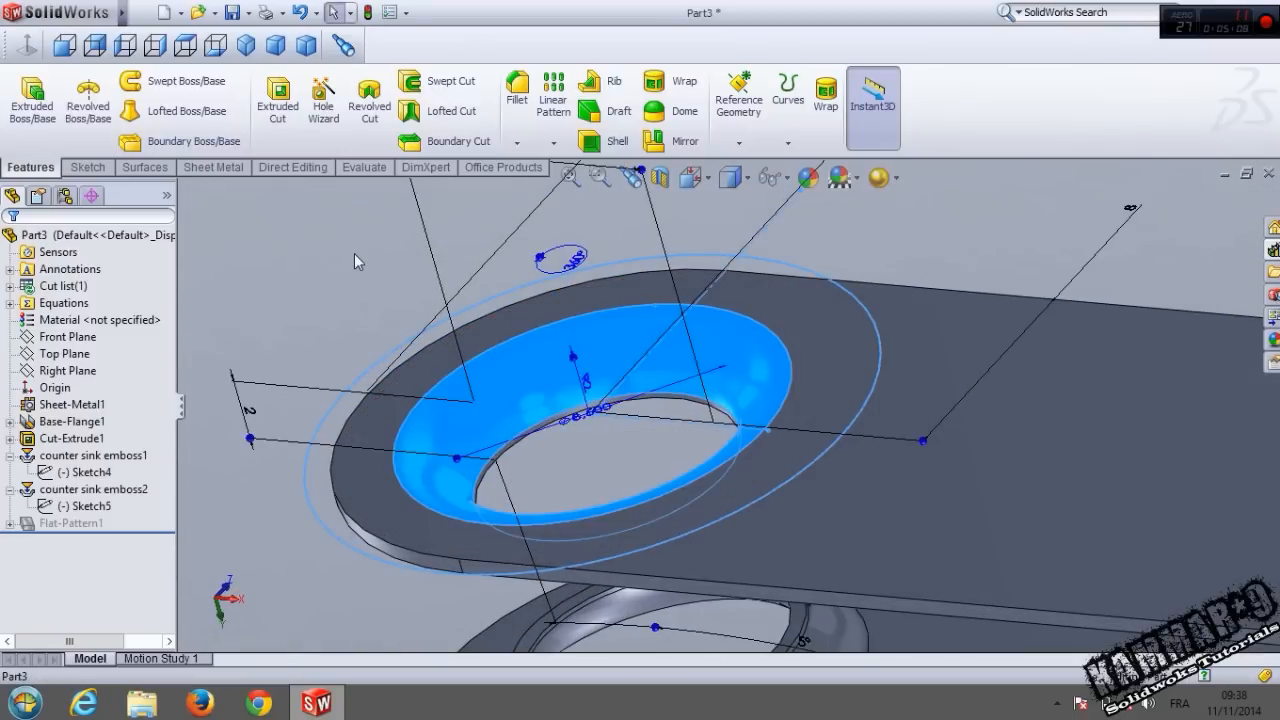
middle_drag(467, 360, 496, 456)
click(349, 500)
Save the part as steel part2 in the Nouveau dossier folder under Flash disk, alongside the body and circuit parts.
middle_drag(640, 482, 694, 358)
click(187, 47)
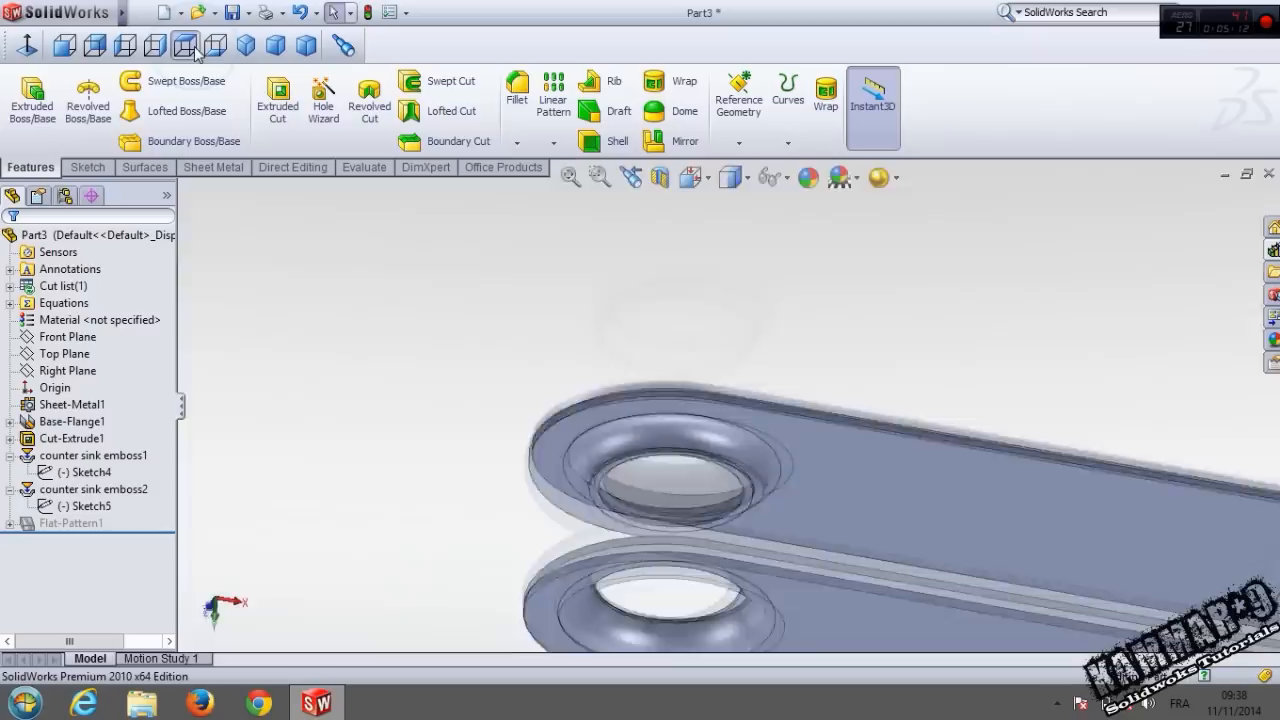
scroll(548, 420, down, 4)
middle_drag(557, 429, 580, 330)
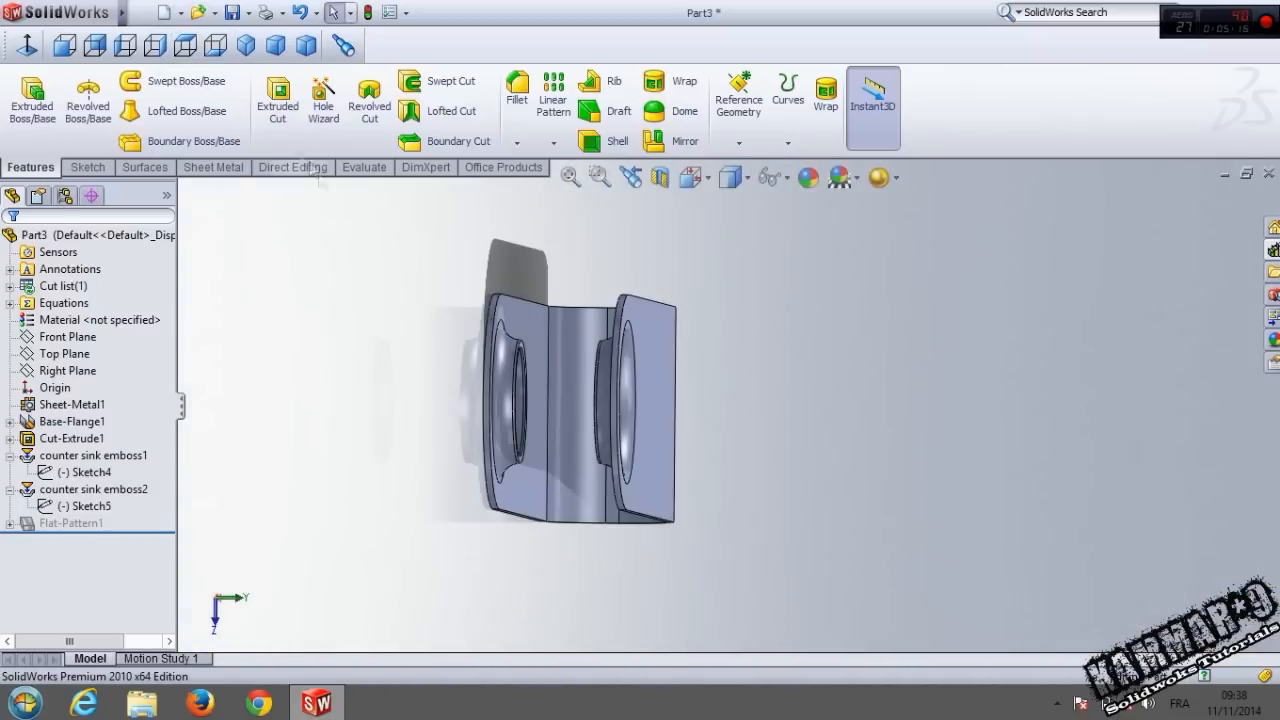
click(233, 12)
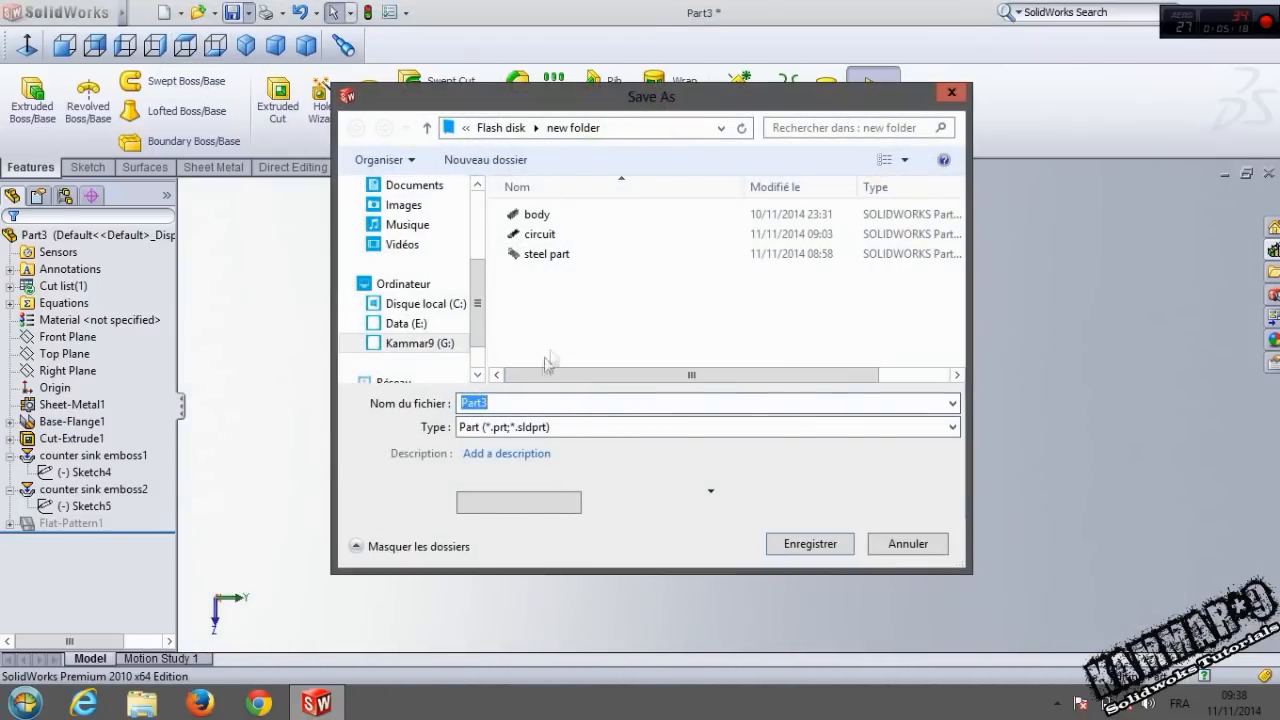
click(520, 130)
double_click(575, 238)
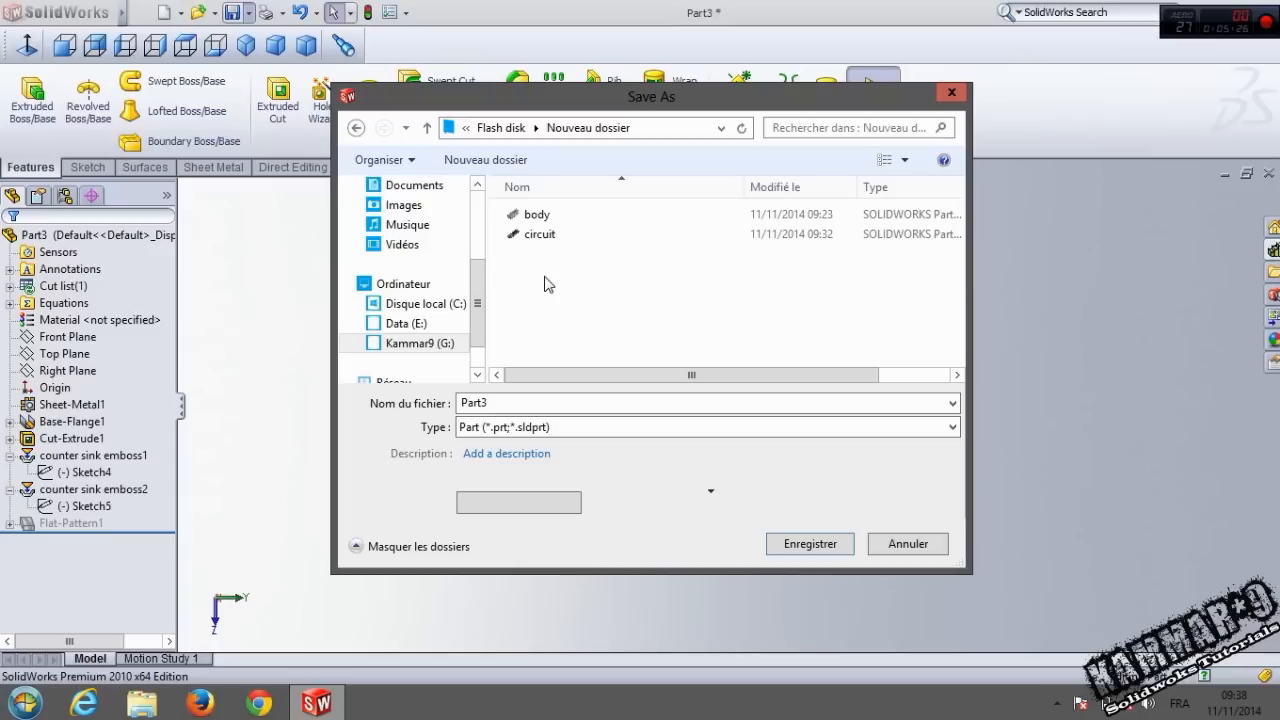
double_click(519, 402)
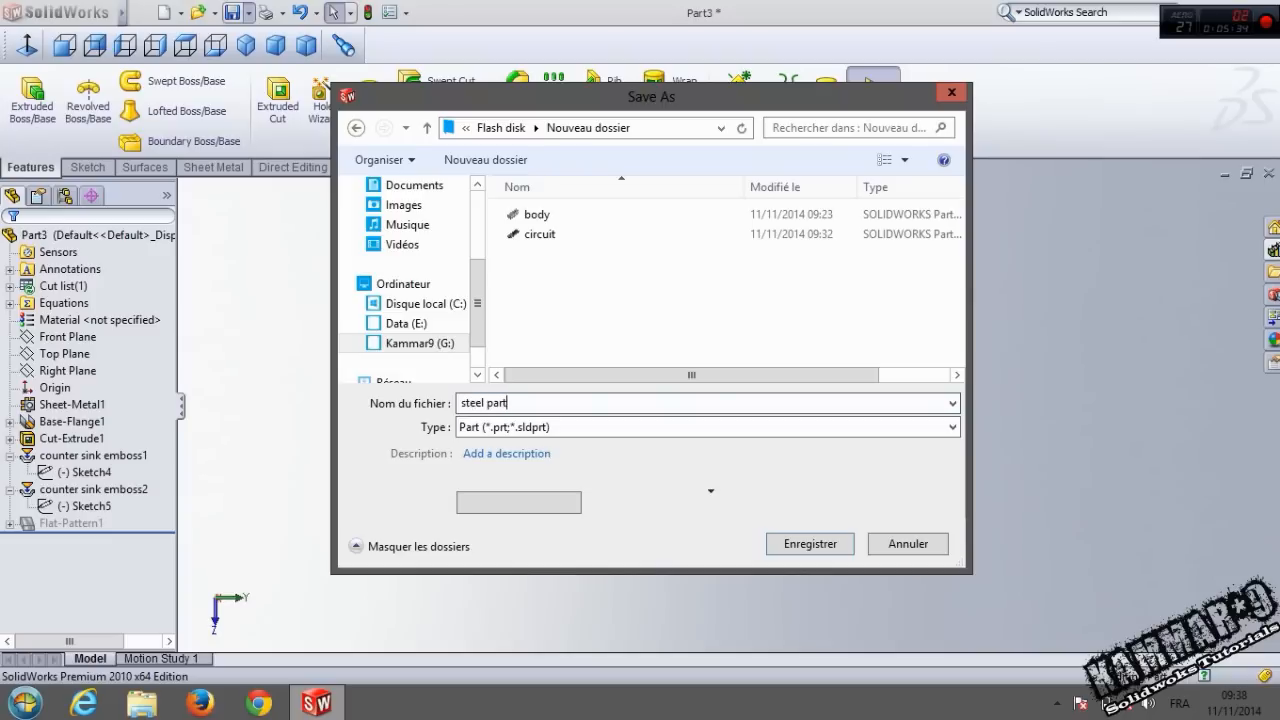
key(Return)
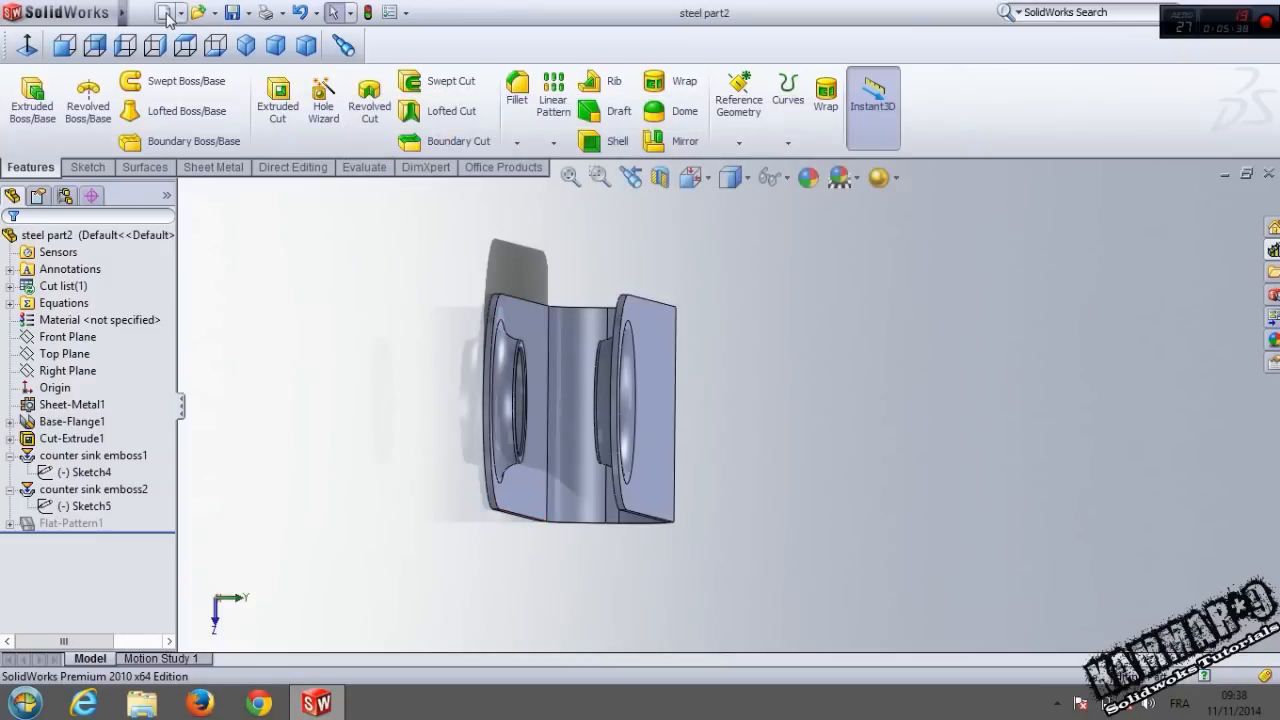
Create a new assembly document.
click(165, 14)
click(470, 352)
click(749, 541)
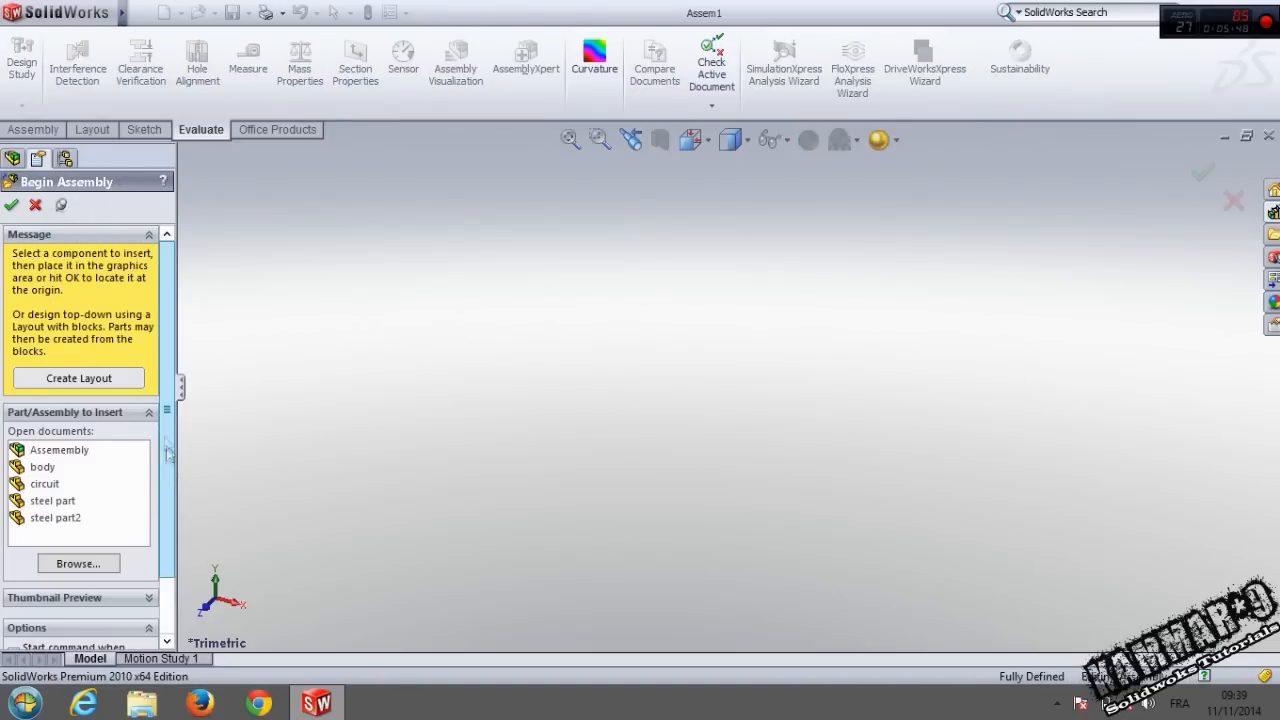
click(40, 467)
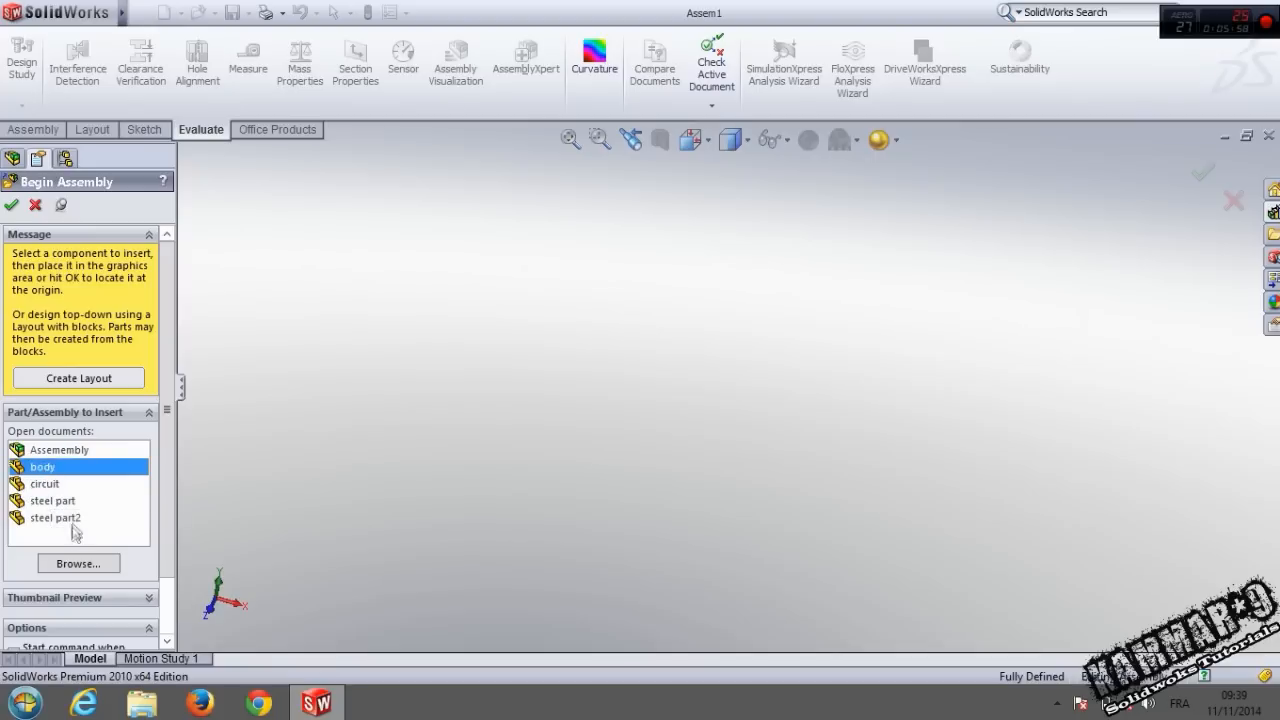
click(45, 485)
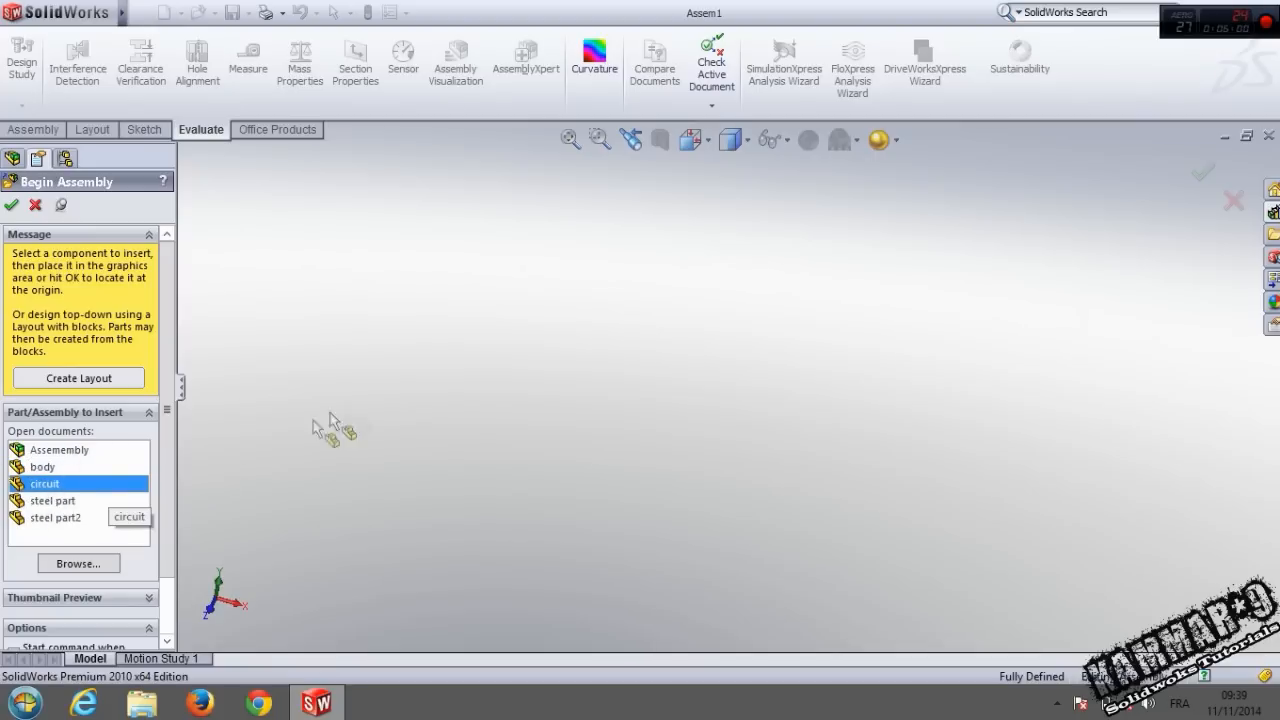
drag(171, 528, 183, 604)
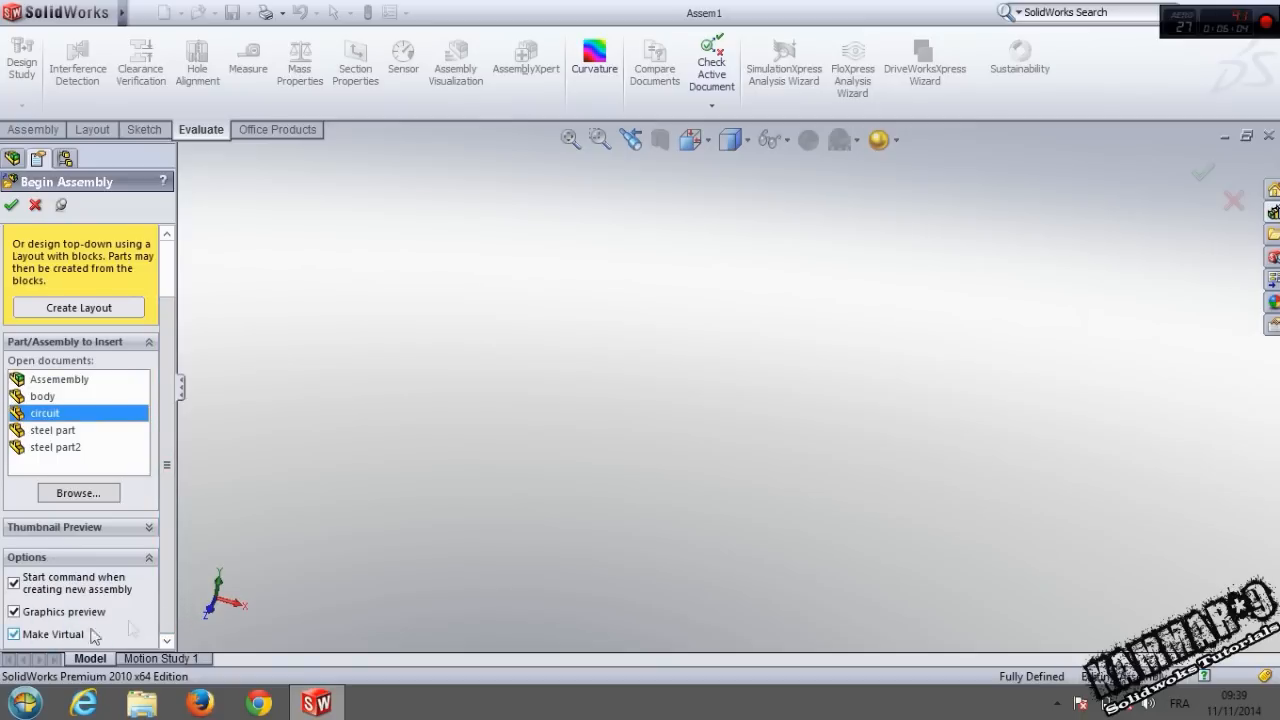
click(60, 467)
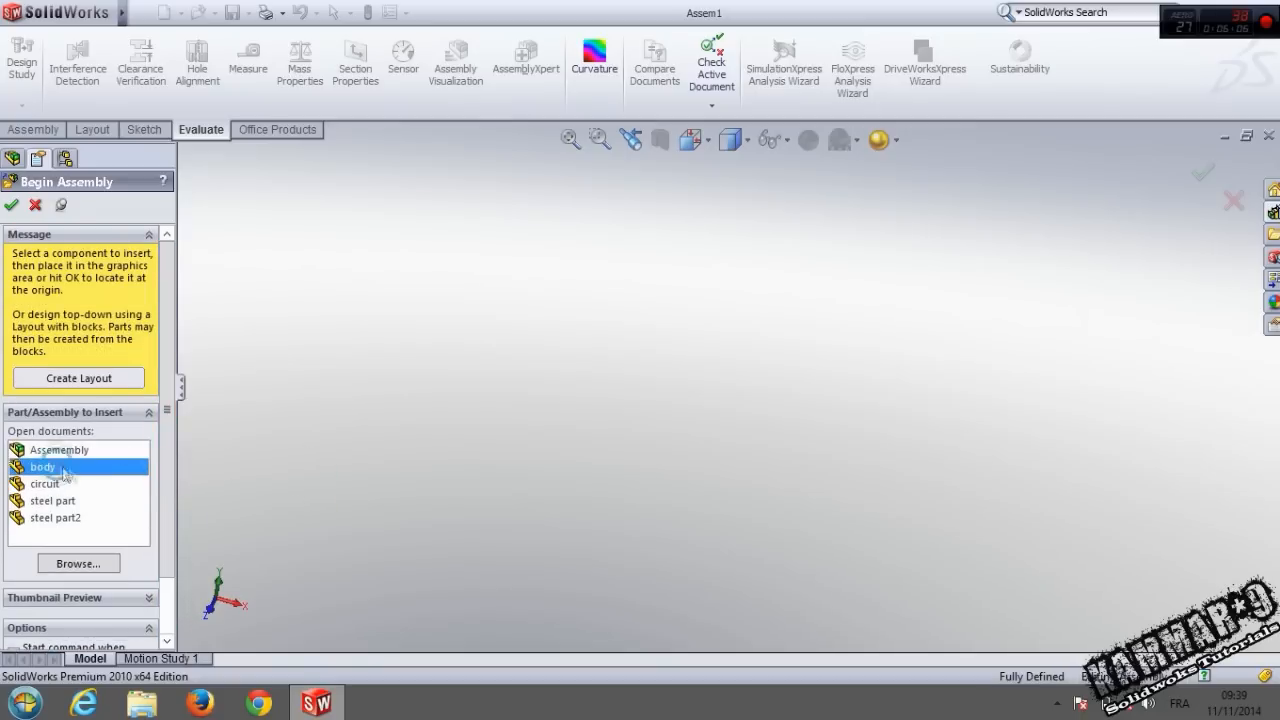
click(38, 208)
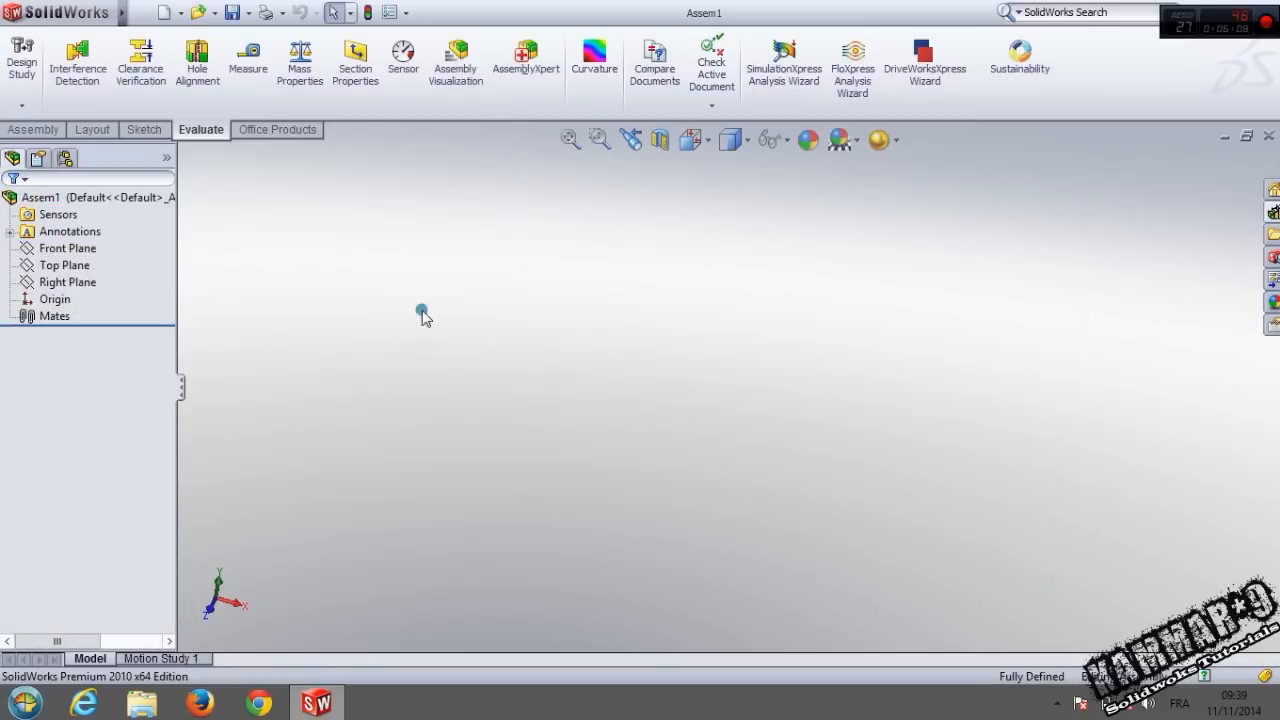
click(40, 130)
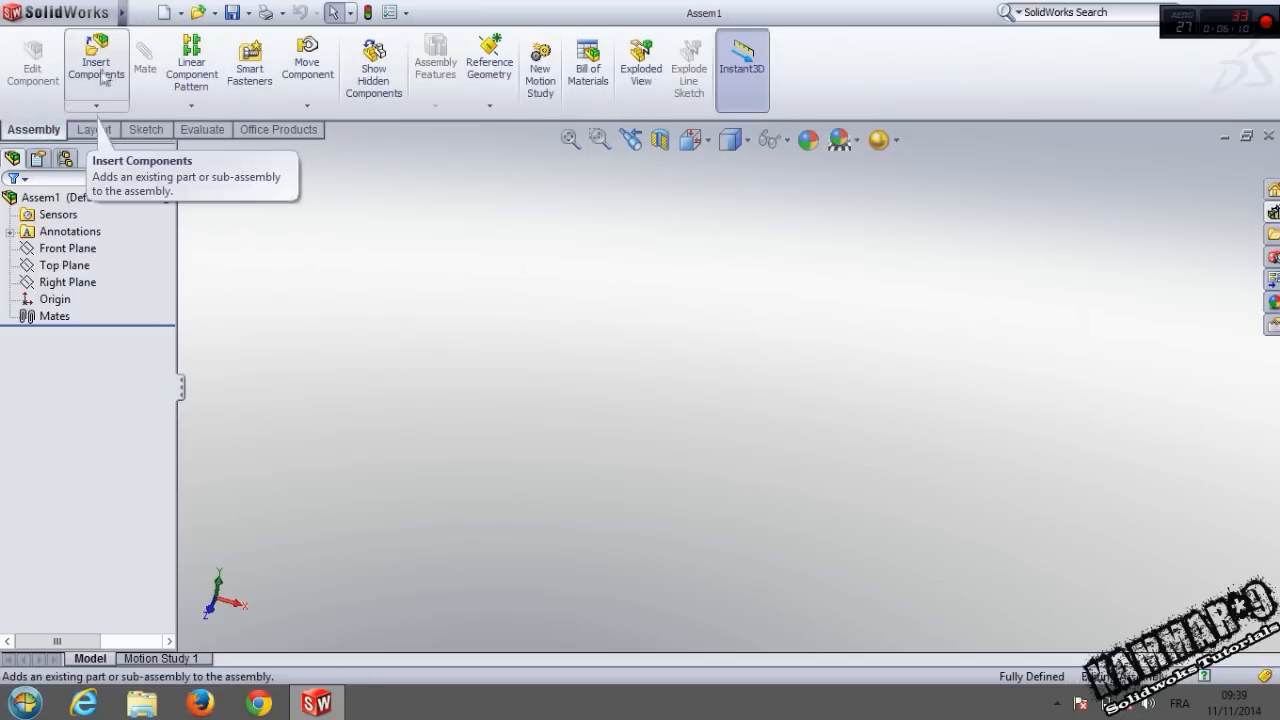
click(96, 58)
click(42, 451)
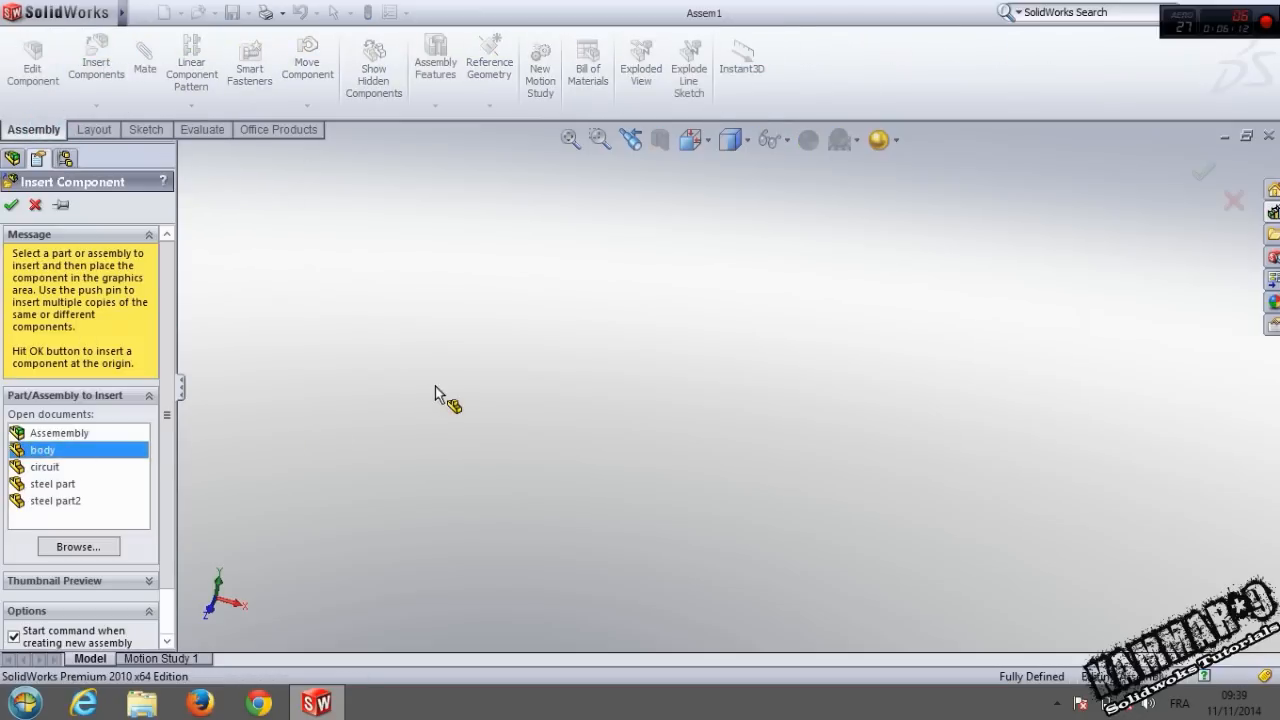
click(35, 206)
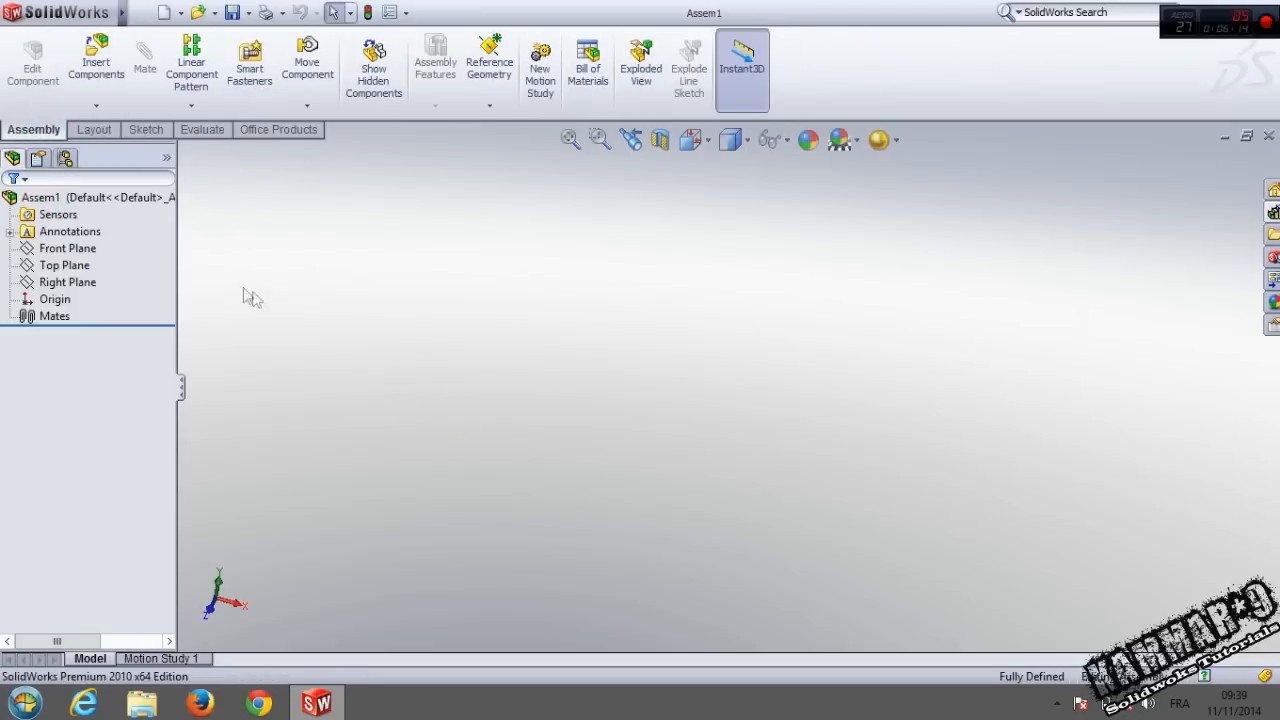
Switch to the open Assemembly document and close it to return to the new assembly.
key(ctrl+Tab)
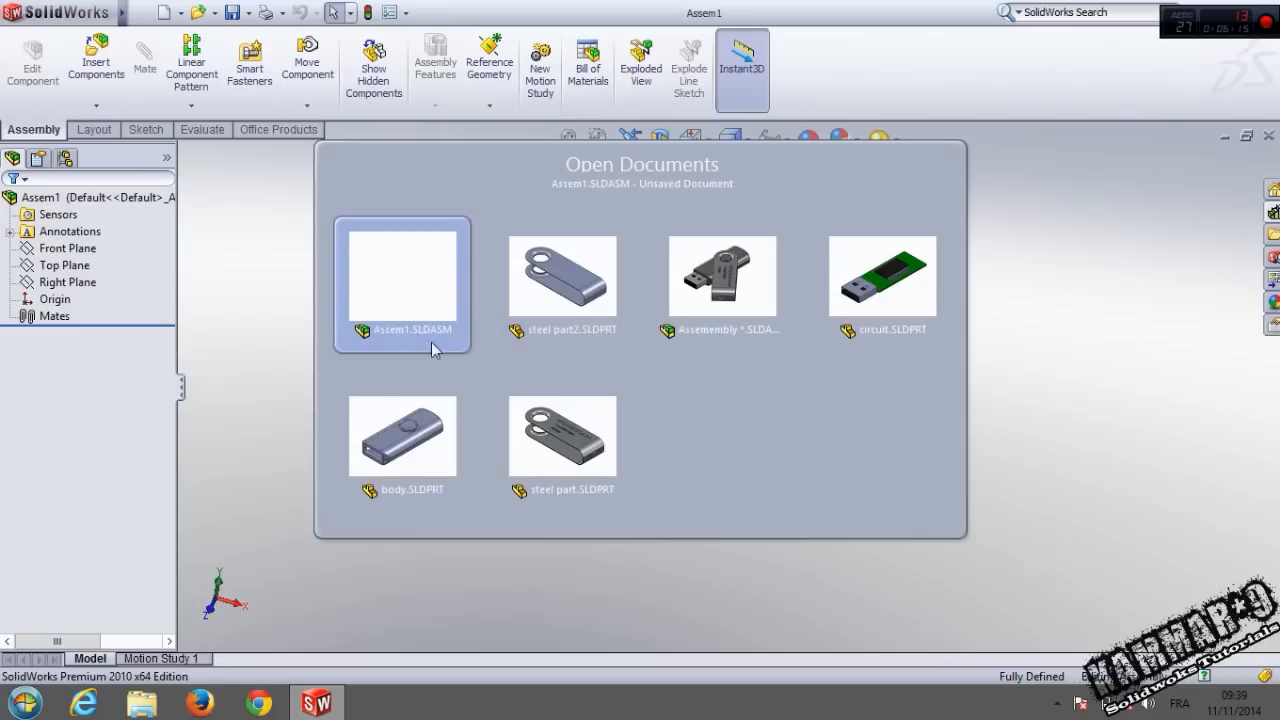
click(727, 290)
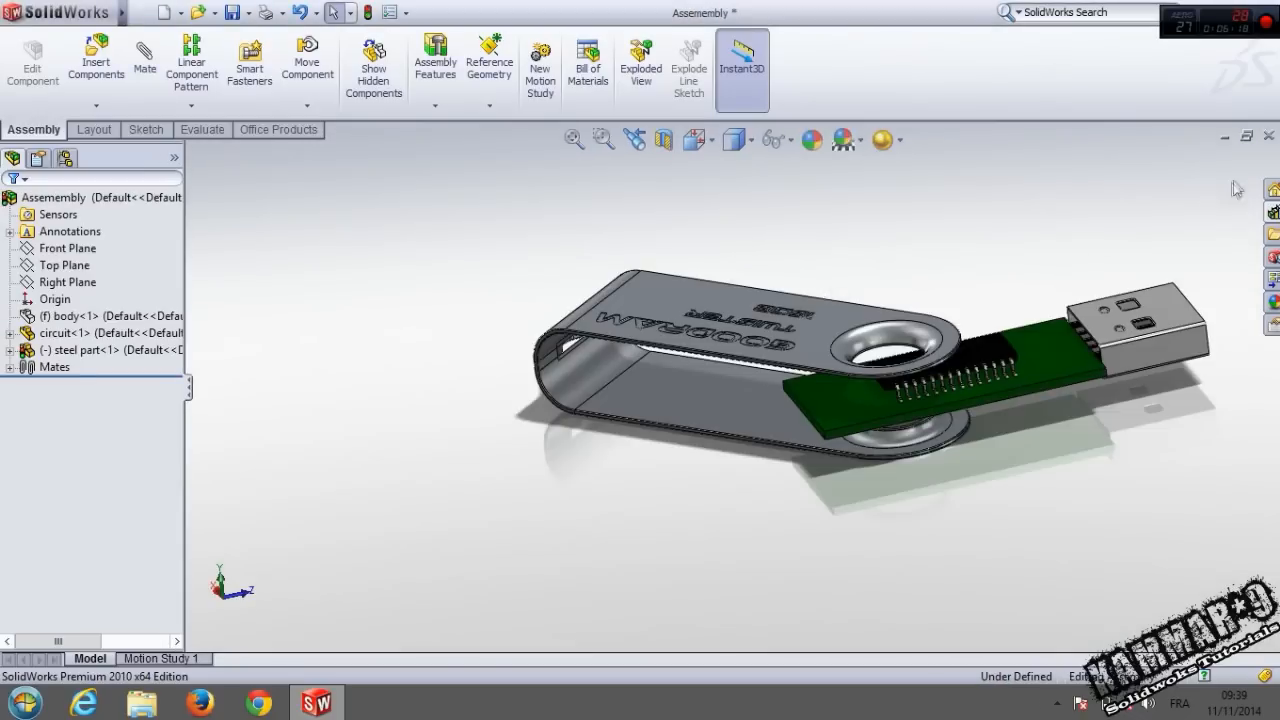
click(1270, 138)
click(685, 351)
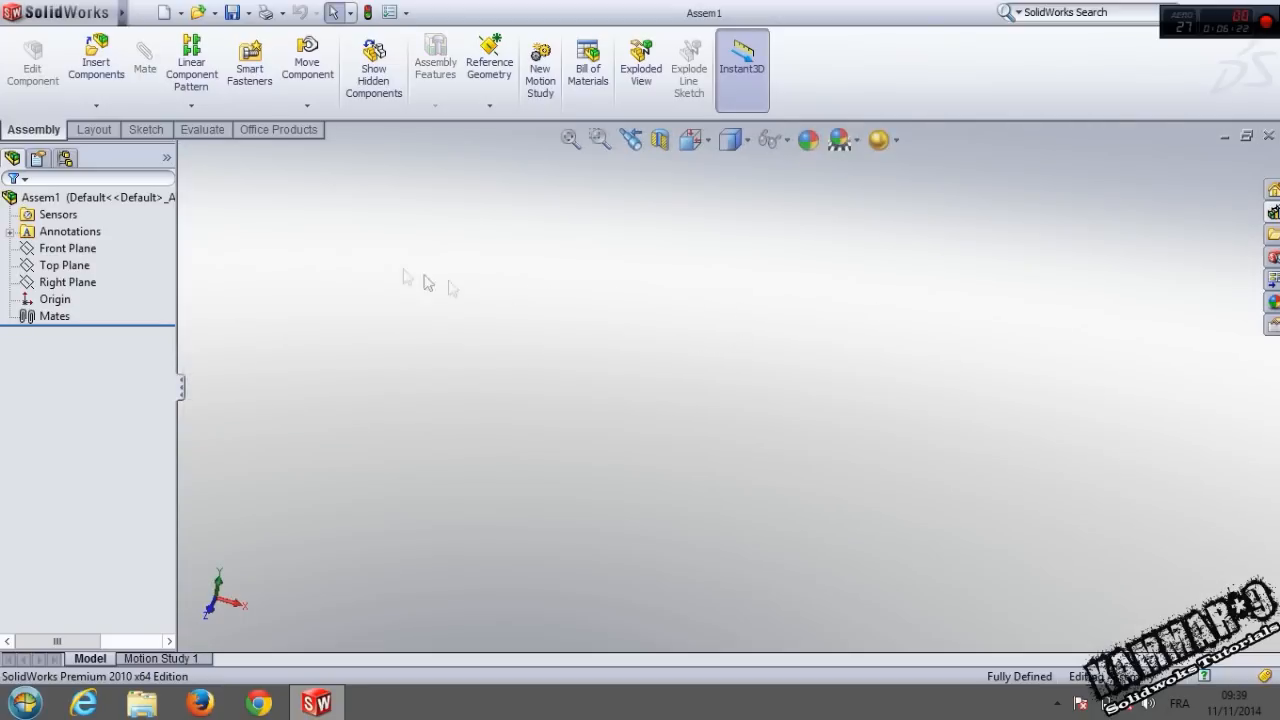
Insert the body part into the assembly as its first component.
click(97, 65)
click(57, 436)
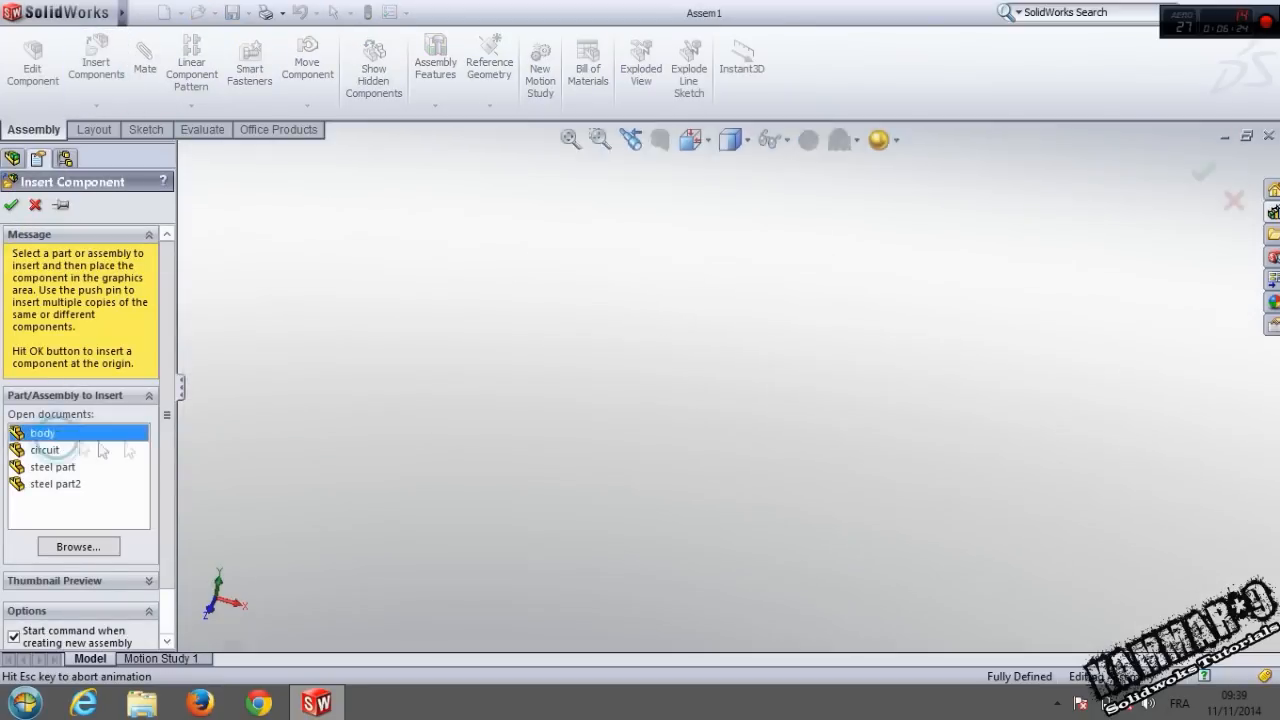
click(546, 440)
Insert the circuit part and place it beside the body, on the side away from its rounded button.
middle_drag(595, 456, 589, 391)
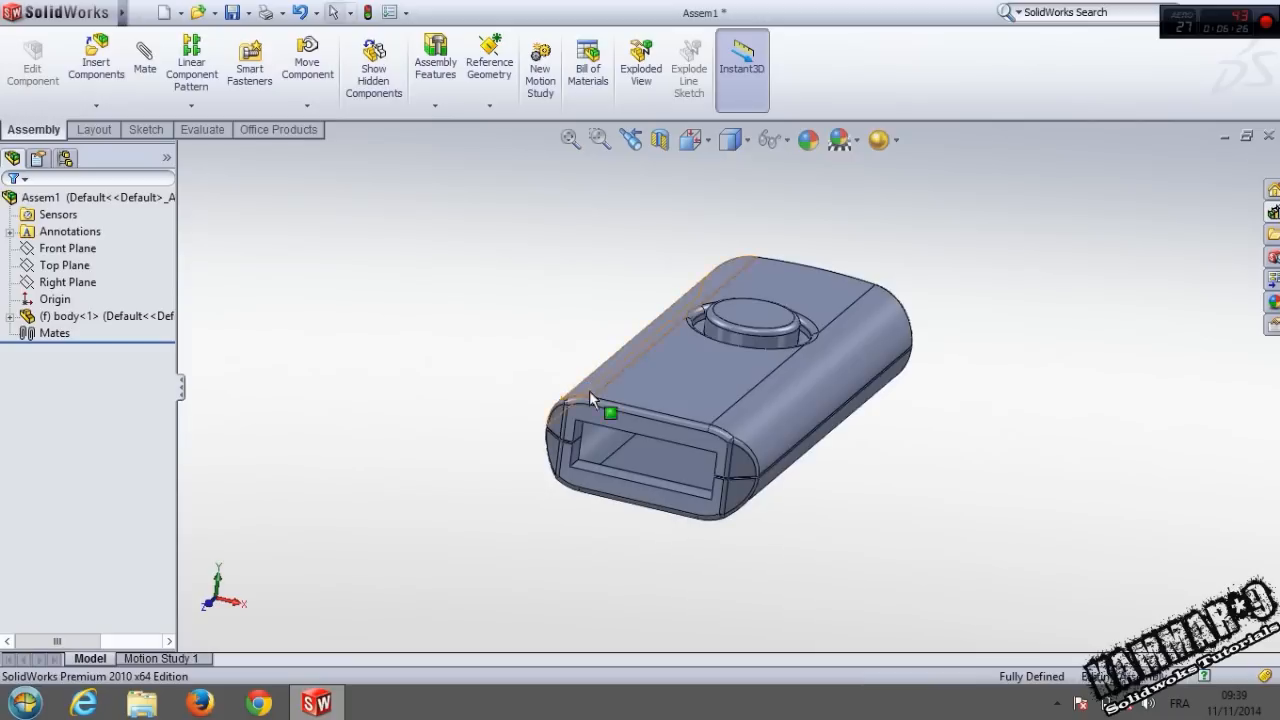
click(96, 62)
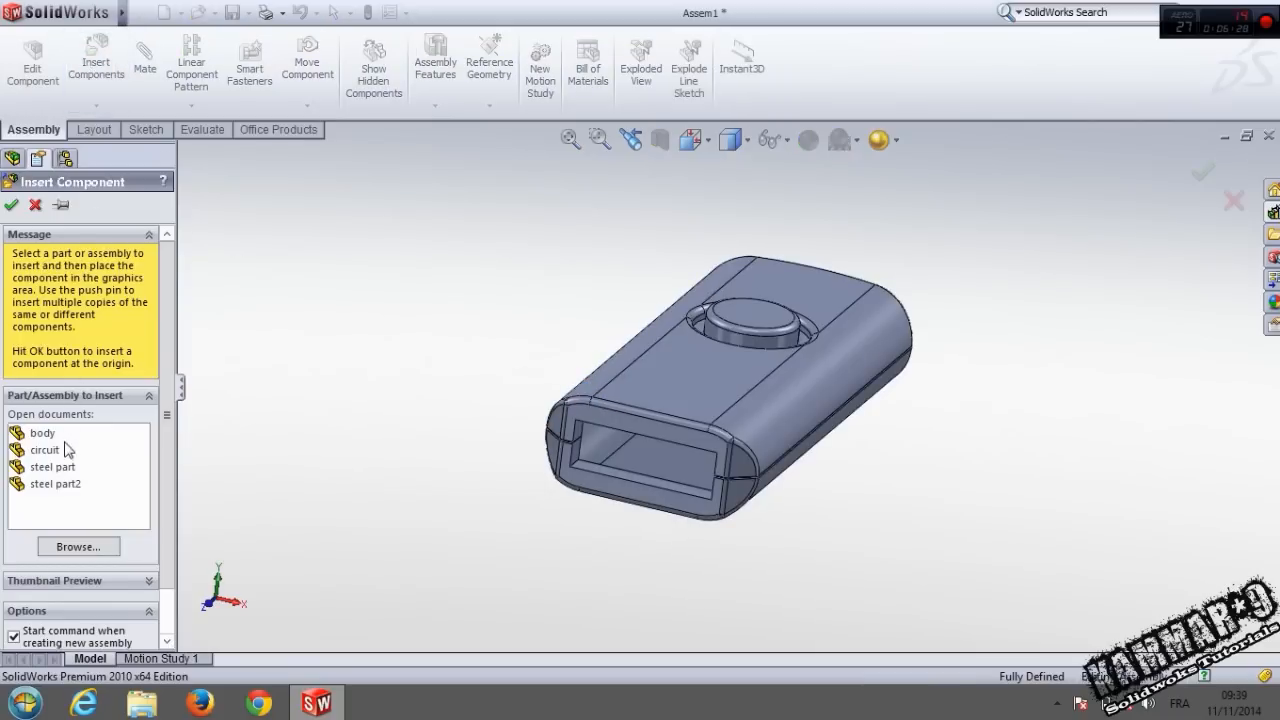
click(45, 450)
click(280, 272)
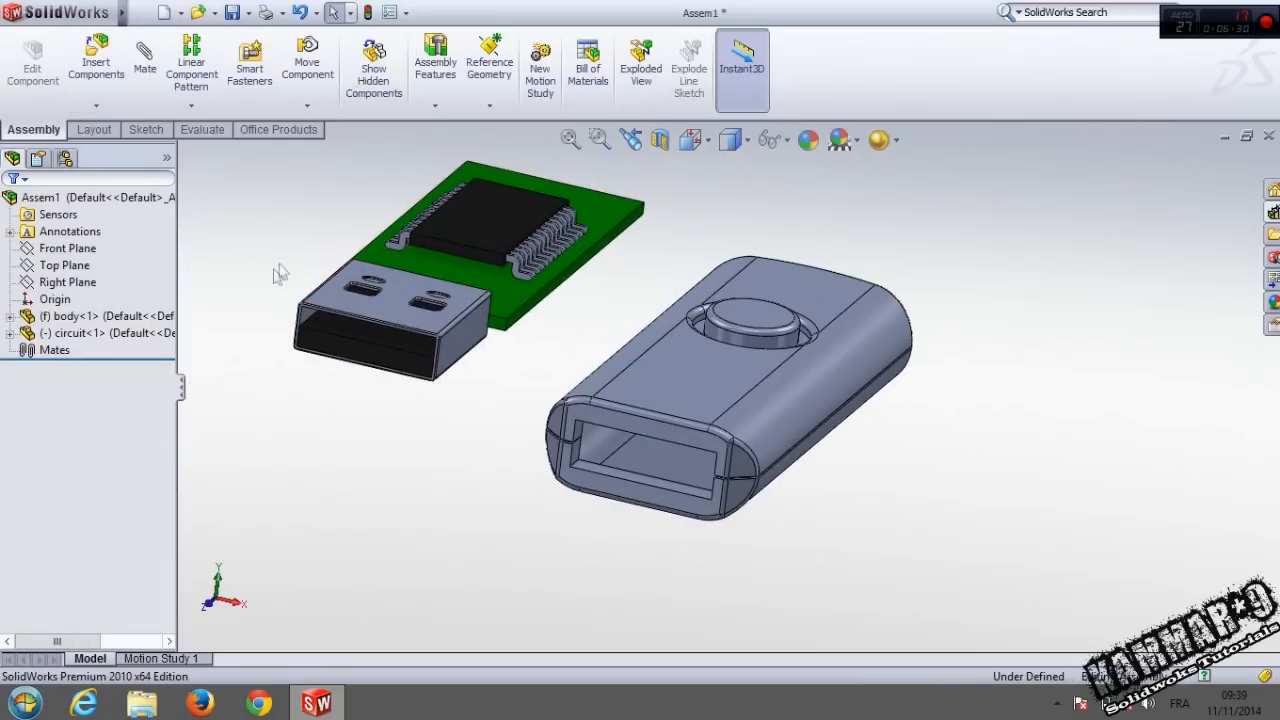
Insert the steel part2 component and place it beside the body, opposite the circuit.
middle_drag(427, 258, 397, 268)
click(95, 62)
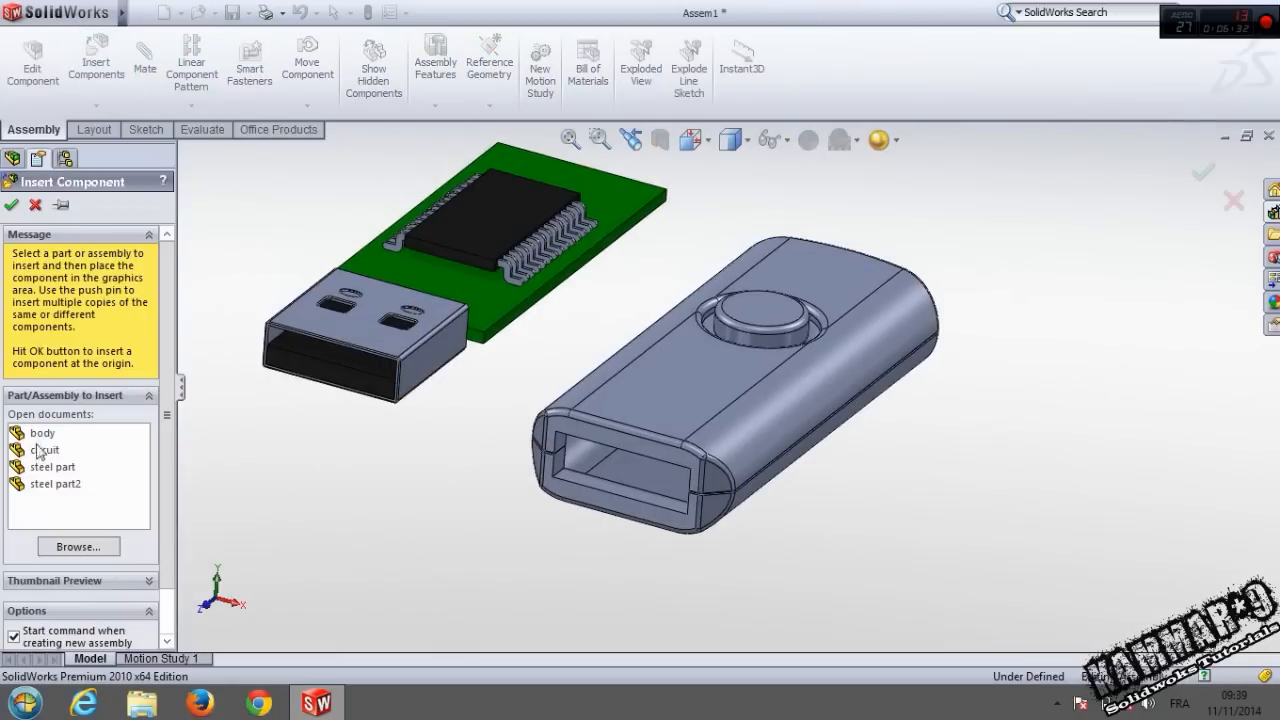
click(61, 485)
scroll(680, 428, up, 3)
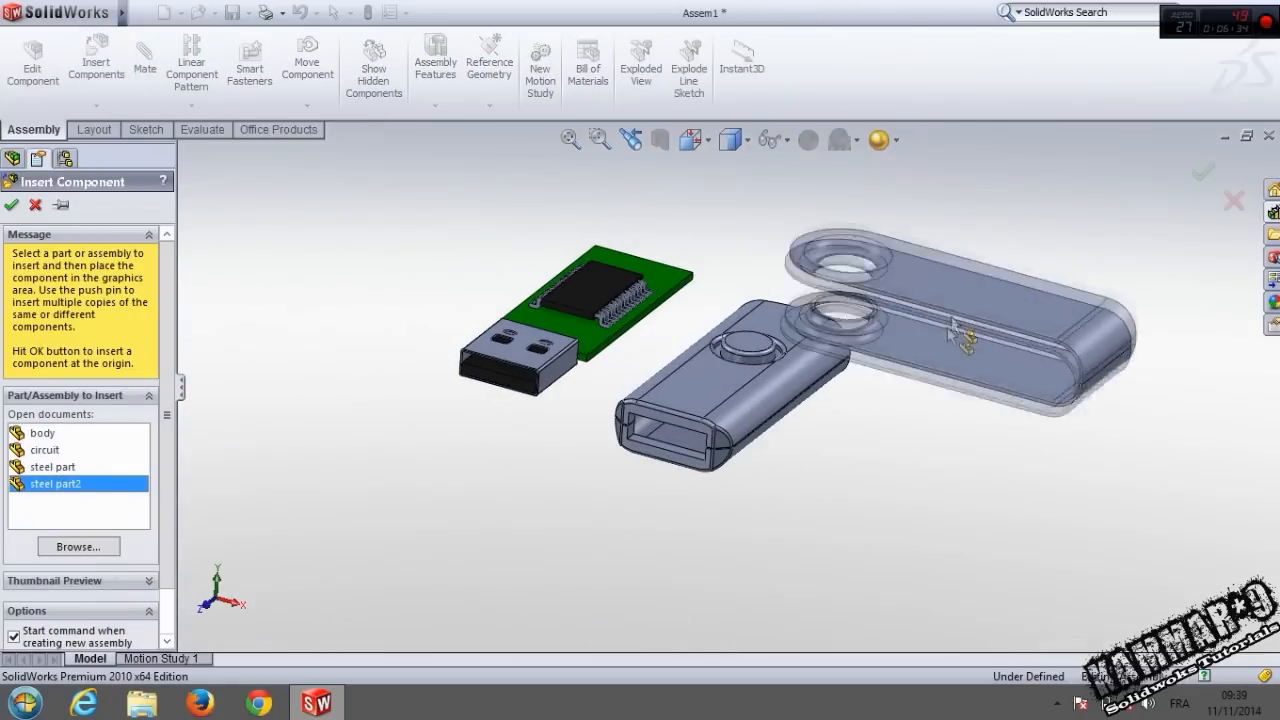
click(957, 290)
Add a coincident mate between the USB connector's side face and the inner side face of the body's opening.
mouse_move(706, 378)
middle_down()
mouse_move(700, 331)
mouse_move(690, 392)
middle_up()
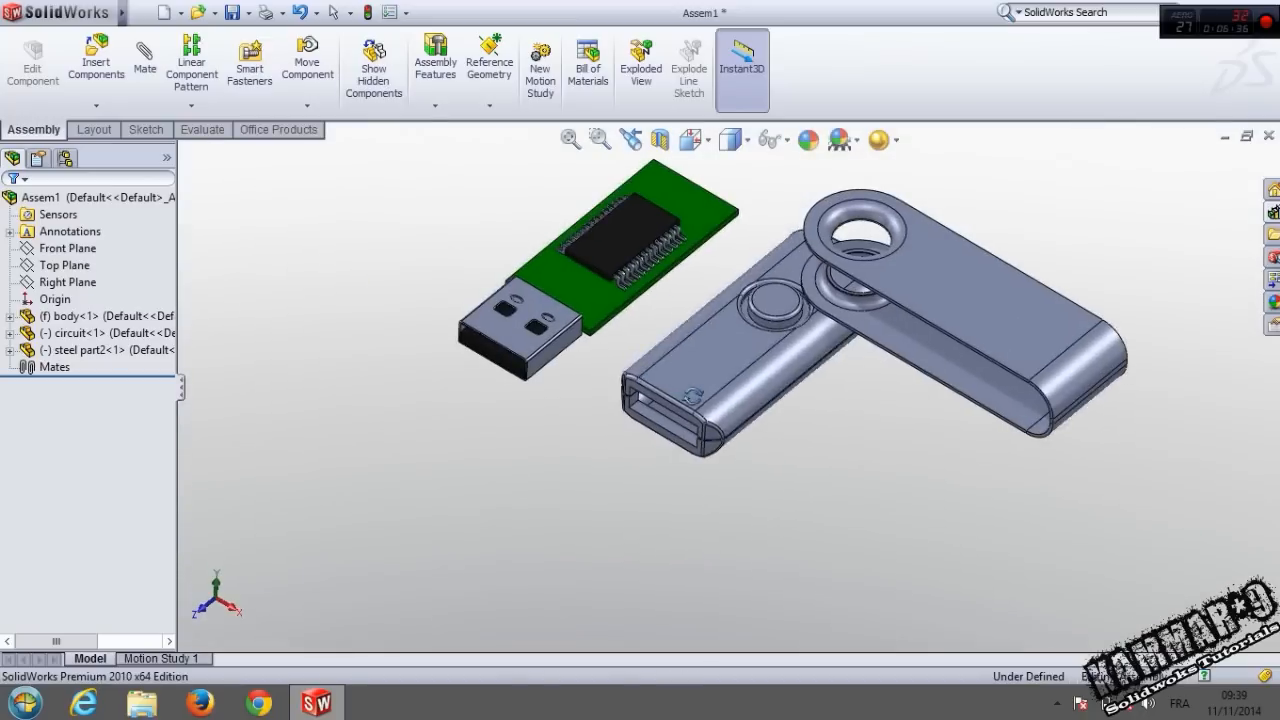
scroll(843, 296, down, 3)
middle_drag(843, 296, 603, 453)
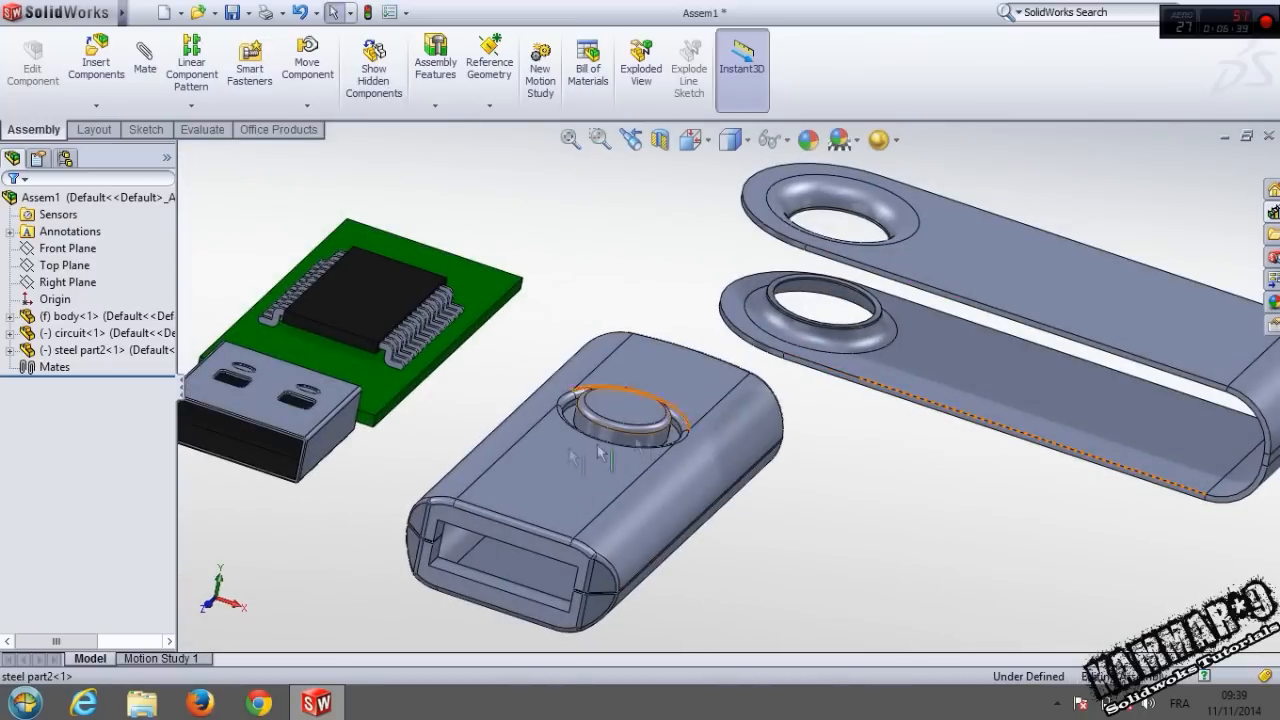
click(330, 437)
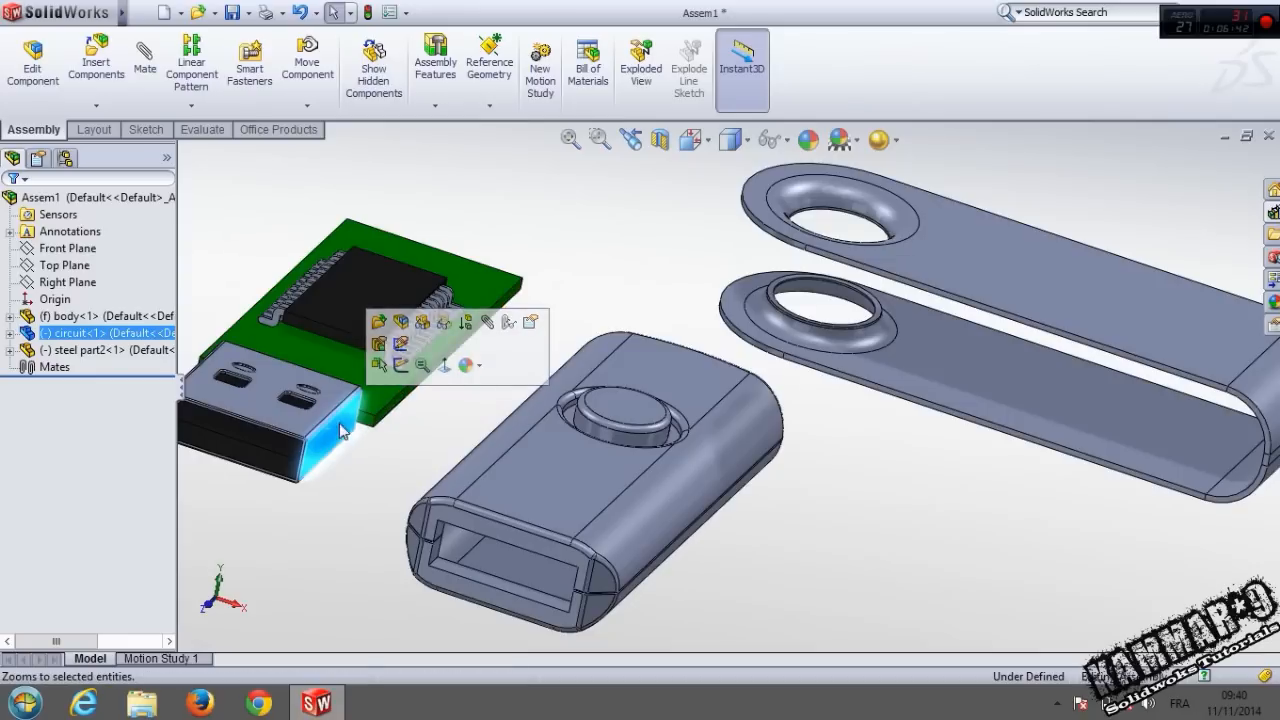
click(487, 323)
scroll(640, 480, down, 8)
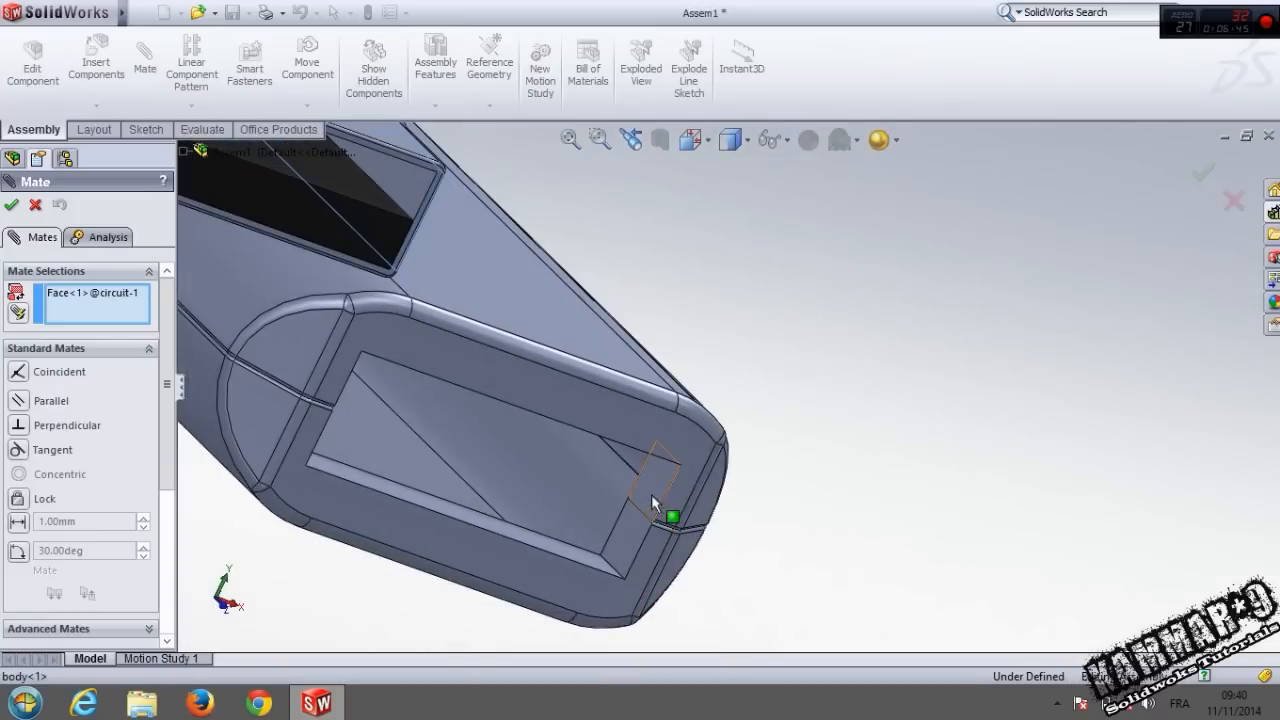
click(651, 494)
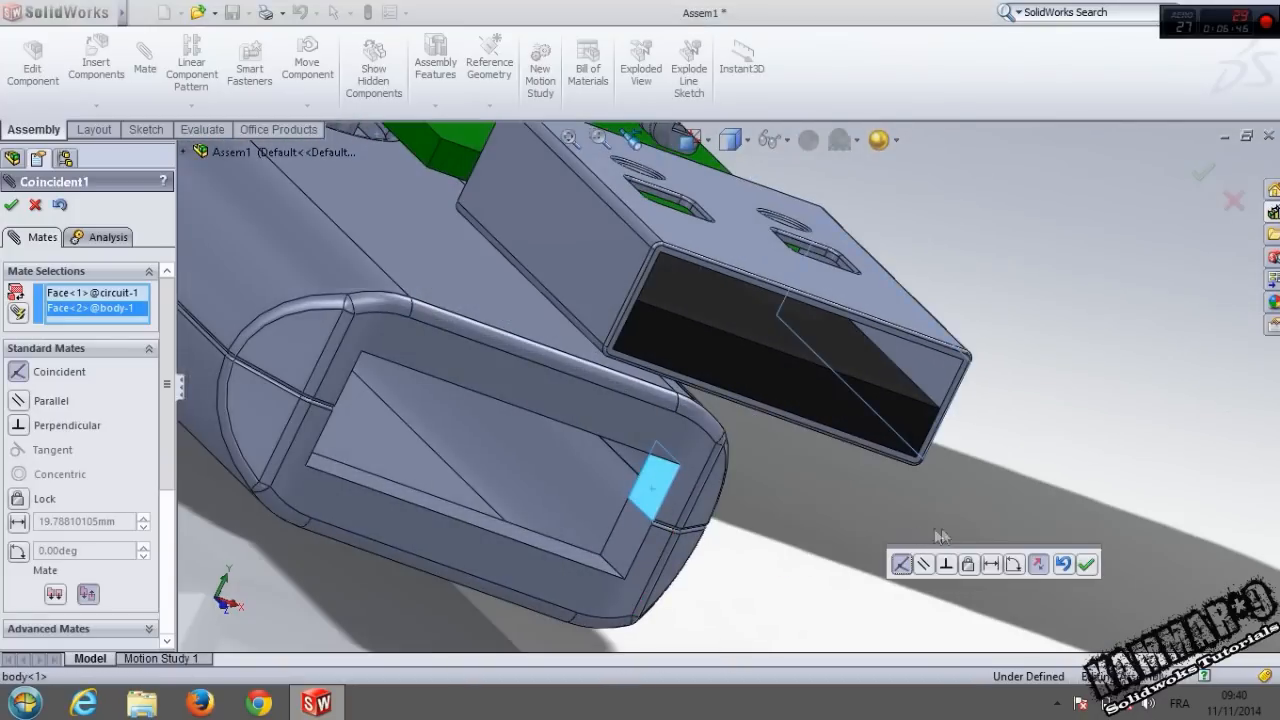
click(1087, 565)
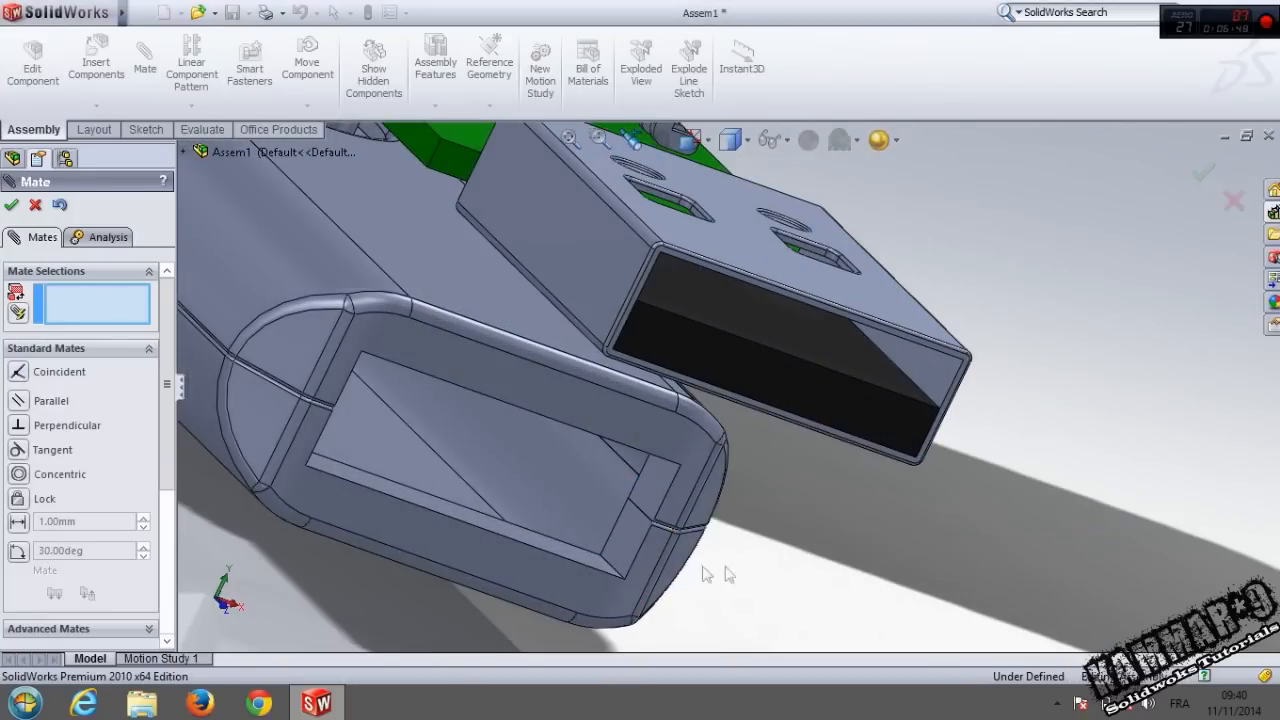
Add a coincident mate between the lower inner face of the body's opening and the connector's face with the two slots.
click(582, 555)
middle_drag(598, 562, 828, 338)
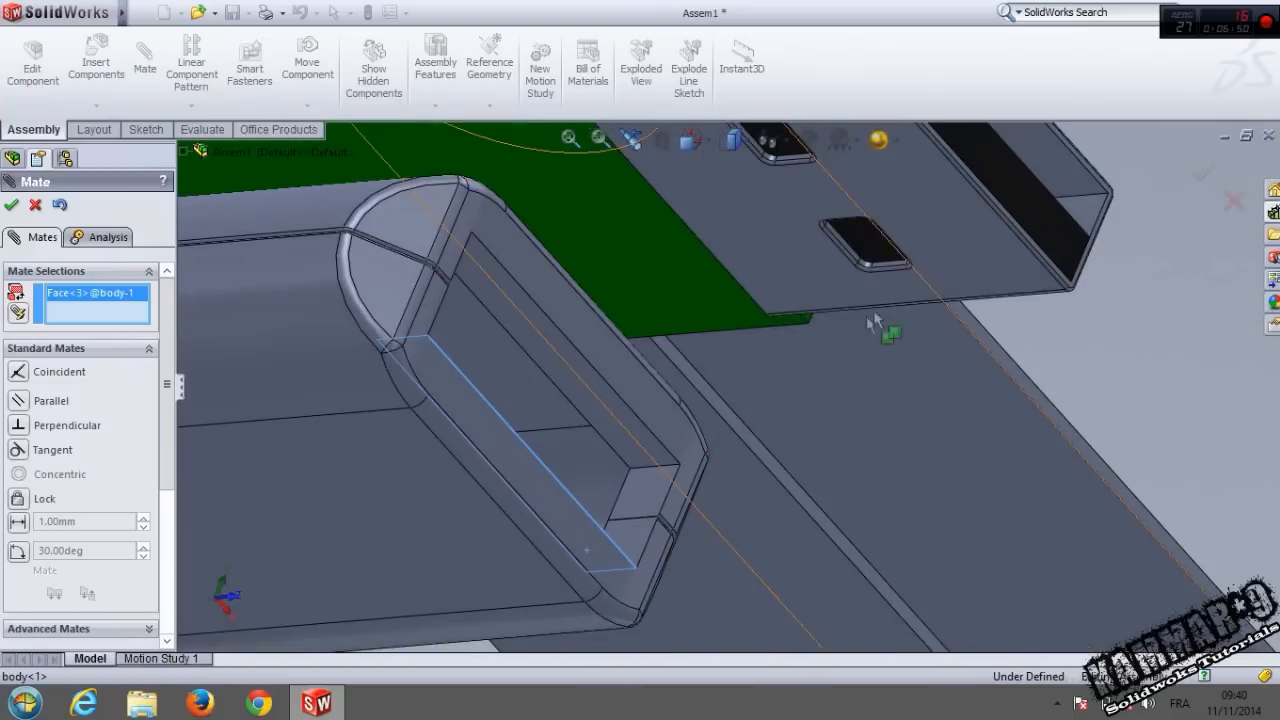
click(960, 225)
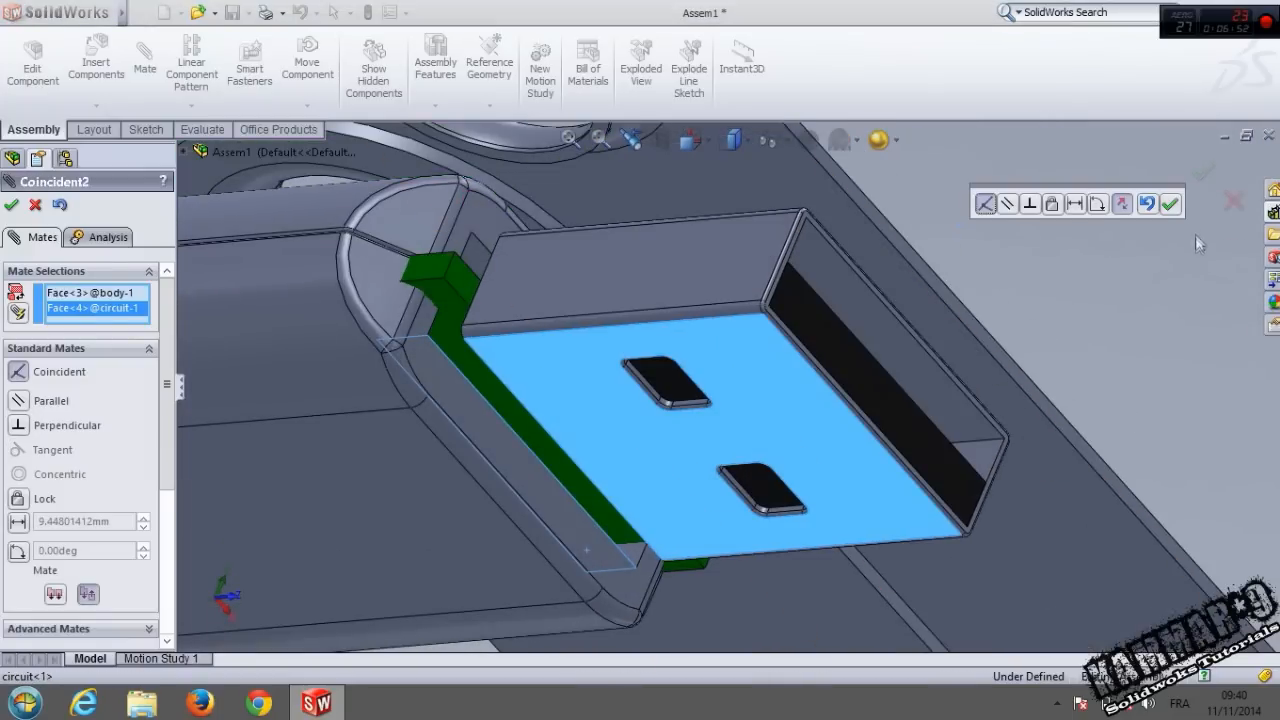
click(1171, 204)
Add a coincident mate between the inner edge of the body's opening and the rear face of the circuit's USB connector.
middle_drag(600, 400, 569, 366)
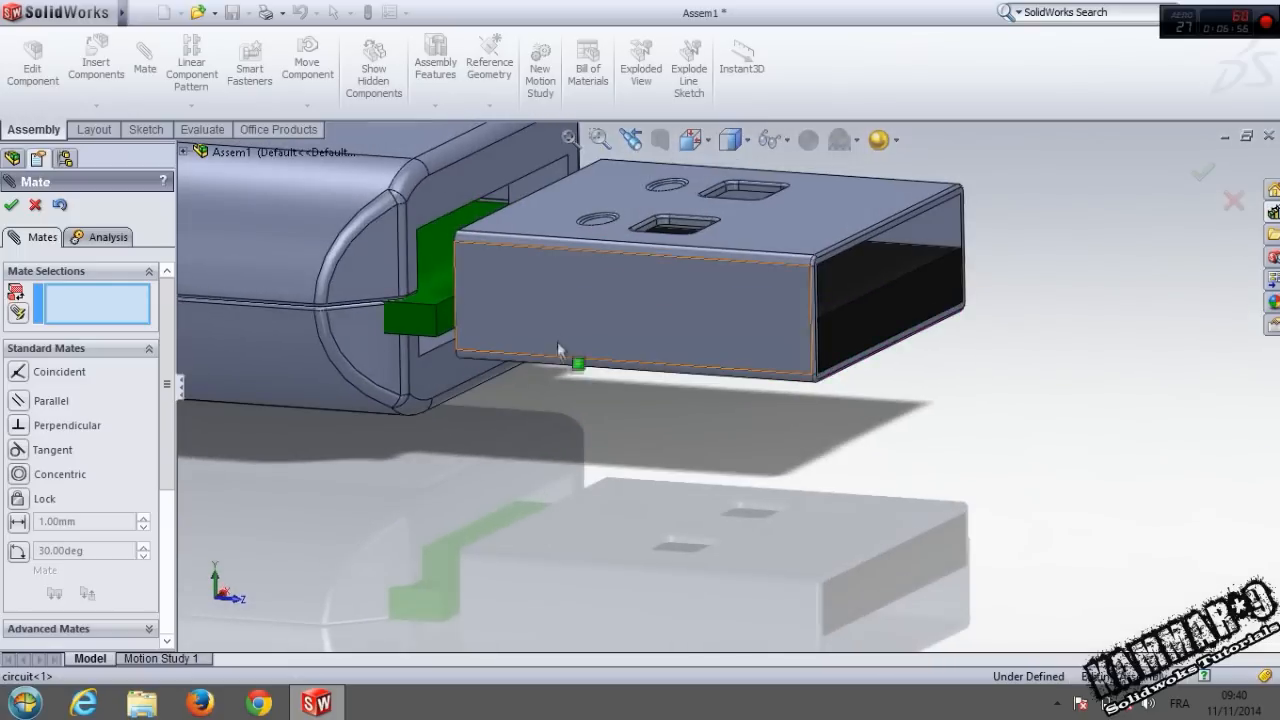
middle_drag(542, 319, 553, 268)
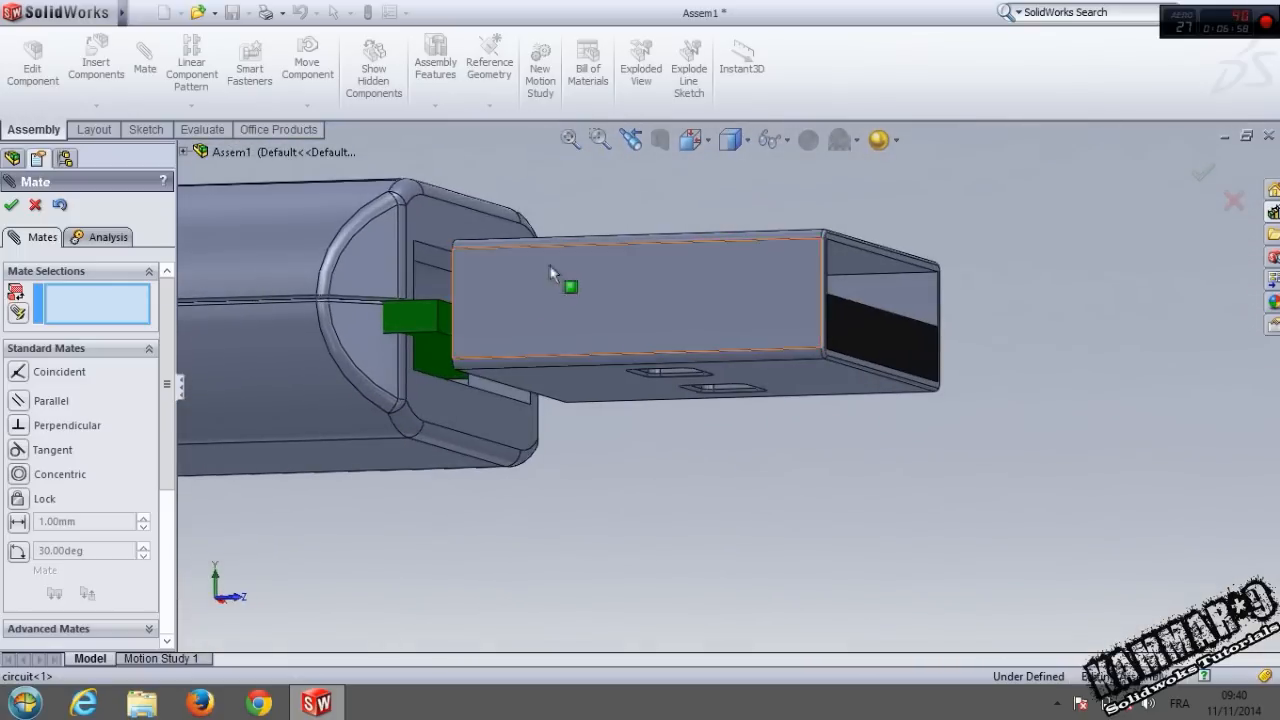
scroll(440, 270, down, 3)
scroll(452, 272, down, 2)
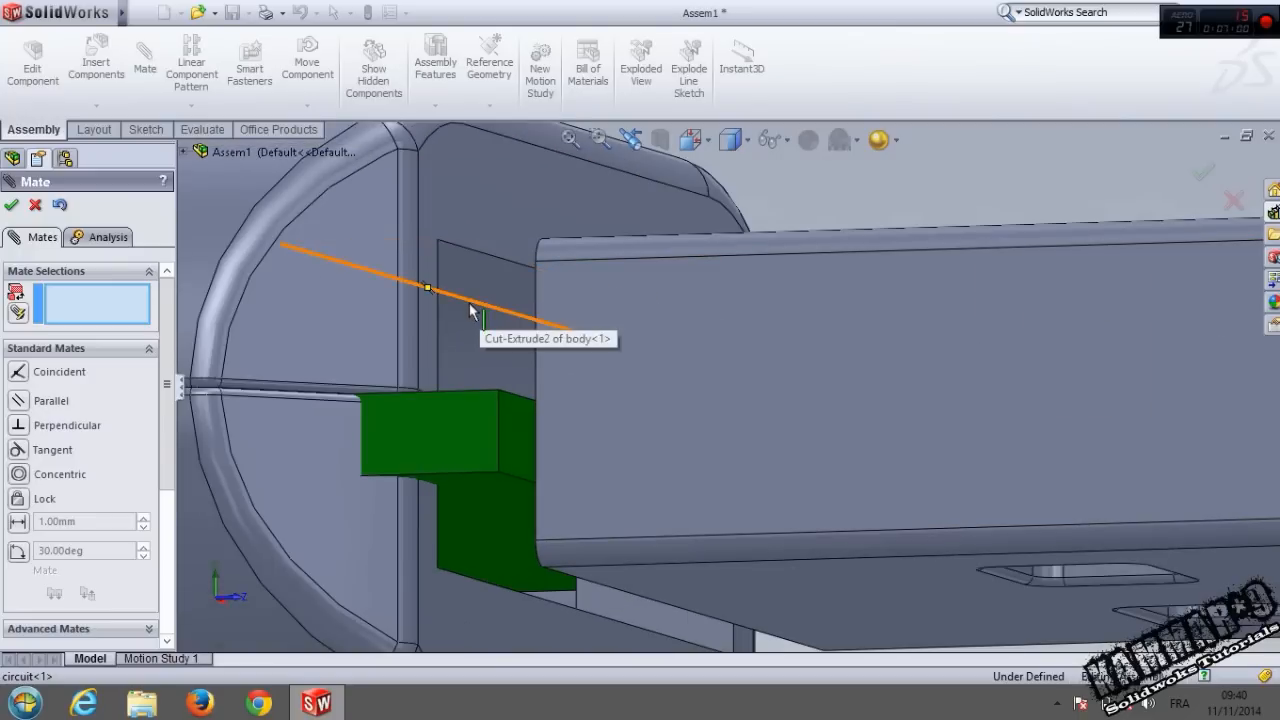
click(472, 300)
middle_drag(472, 300, 785, 457)
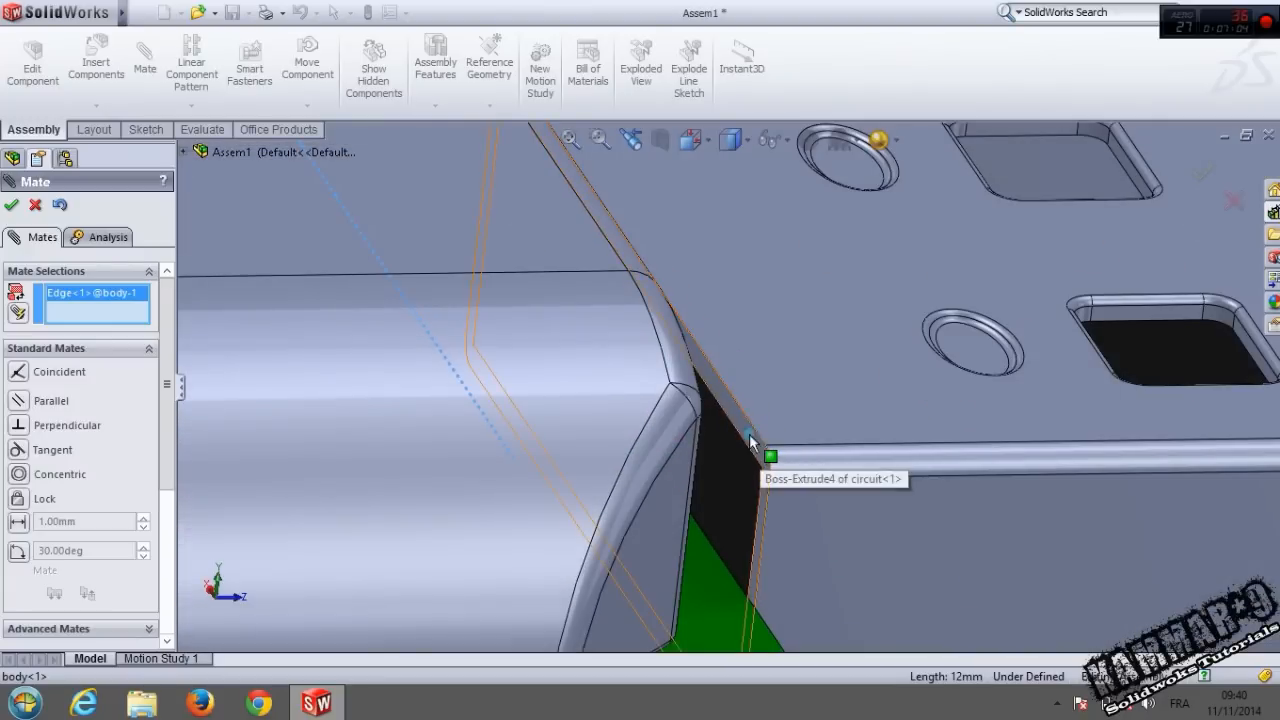
click(755, 445)
click(979, 560)
scroll(985, 566, up, 4)
middle_drag(930, 468, 851, 530)
scroll(851, 530, up, 2)
scroll(914, 333, down, 2)
scroll(914, 333, down, 1)
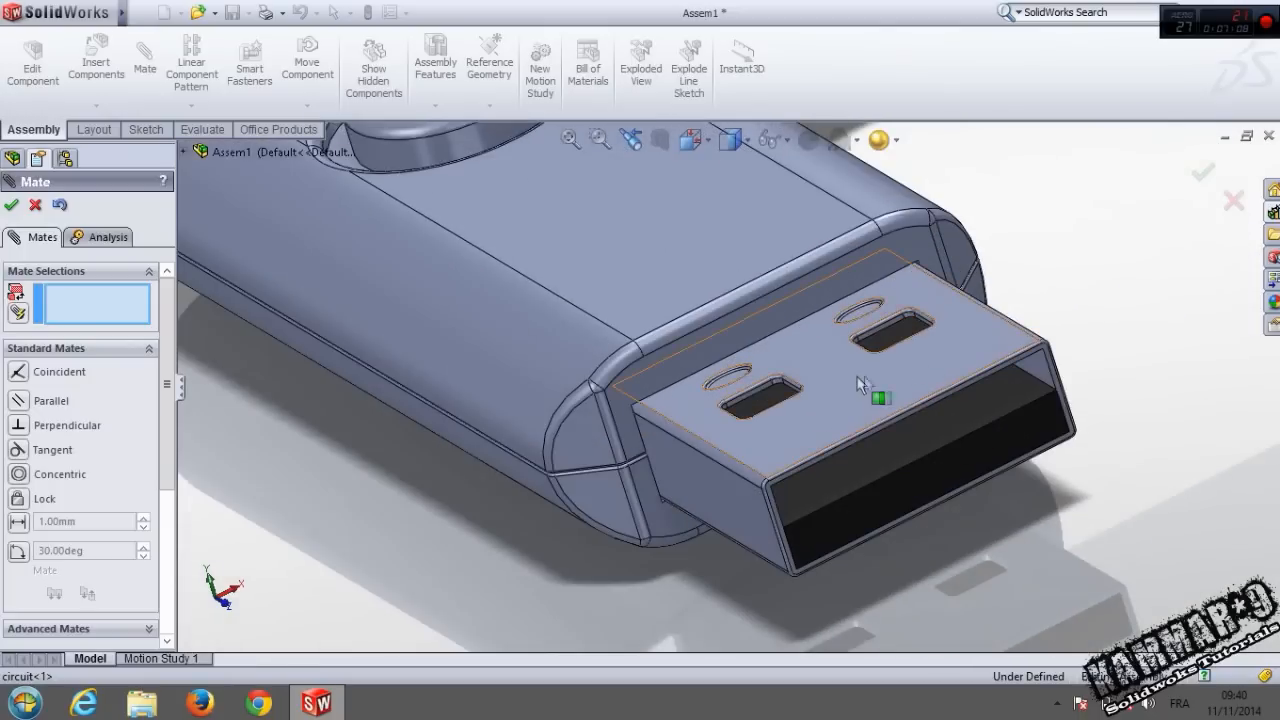
Add a concentric mate between the rounded end face of the steel cover's upper arm and the side face of the body's round button.
scroll(860, 383, up, 2)
middle_drag(863, 383, 787, 361)
scroll(787, 361, up, 4)
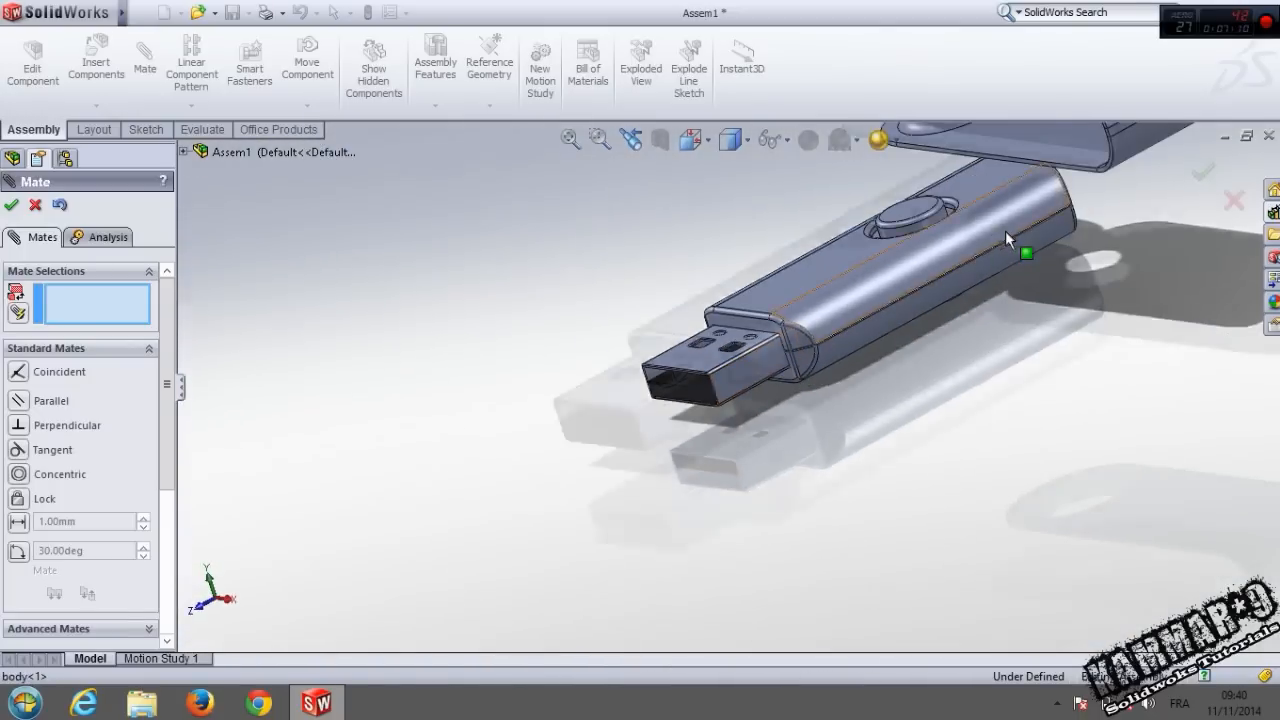
scroll(1005, 230, down, 2)
scroll(1004, 231, up, 2)
scroll(900, 168, down, 2)
middle_drag(545, 320, 680, 304)
scroll(677, 309, up, 3)
scroll(750, 310, down, 4)
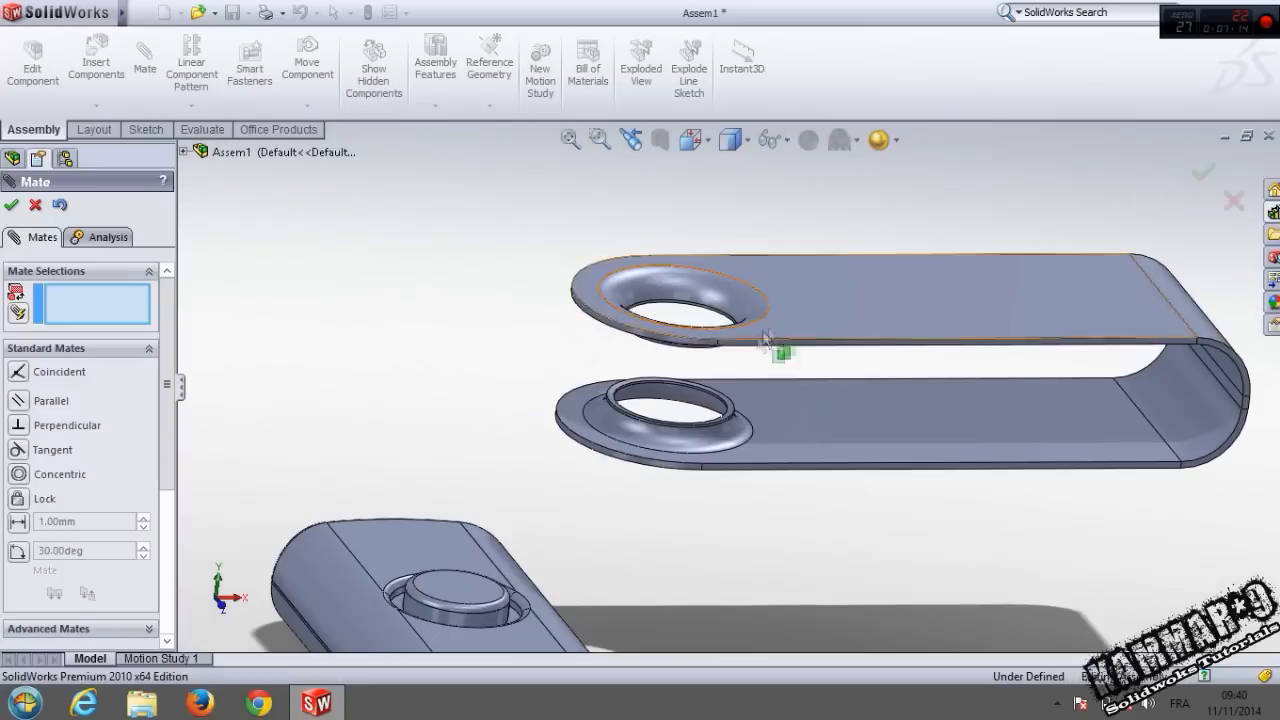
scroll(660, 330, down, 3)
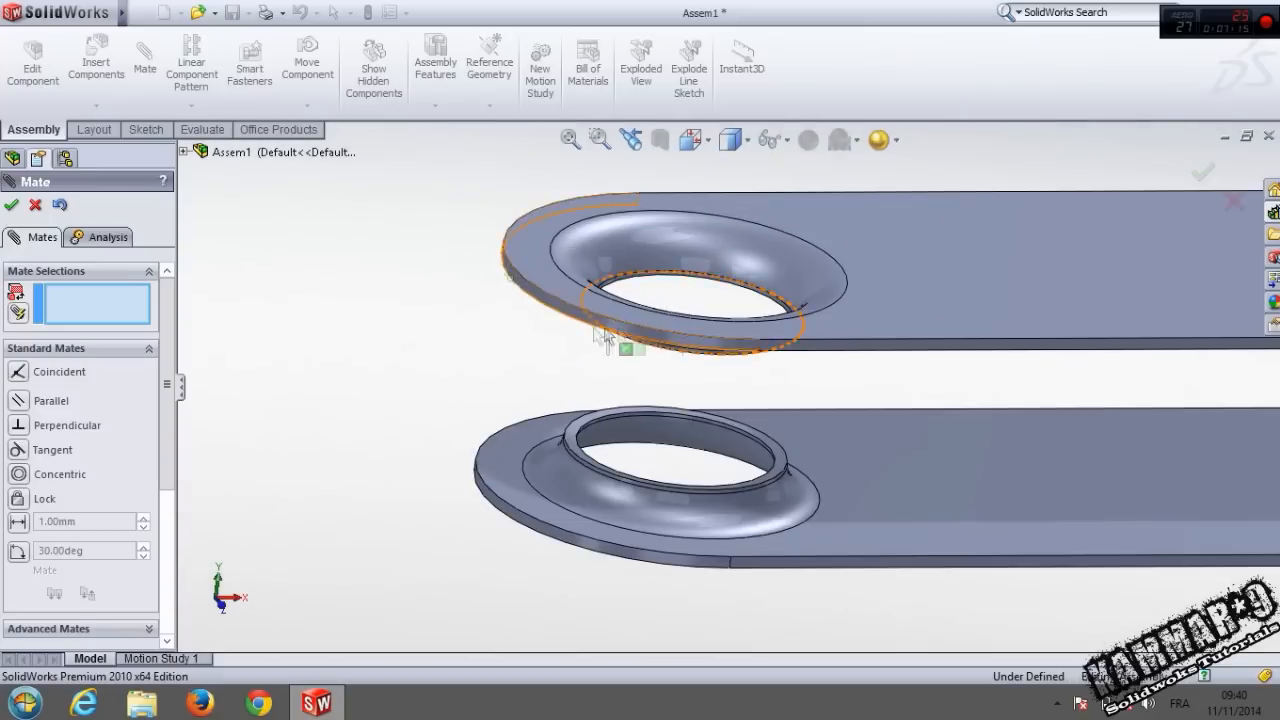
click(533, 293)
scroll(506, 329, up, 3)
scroll(566, 485, down, 4)
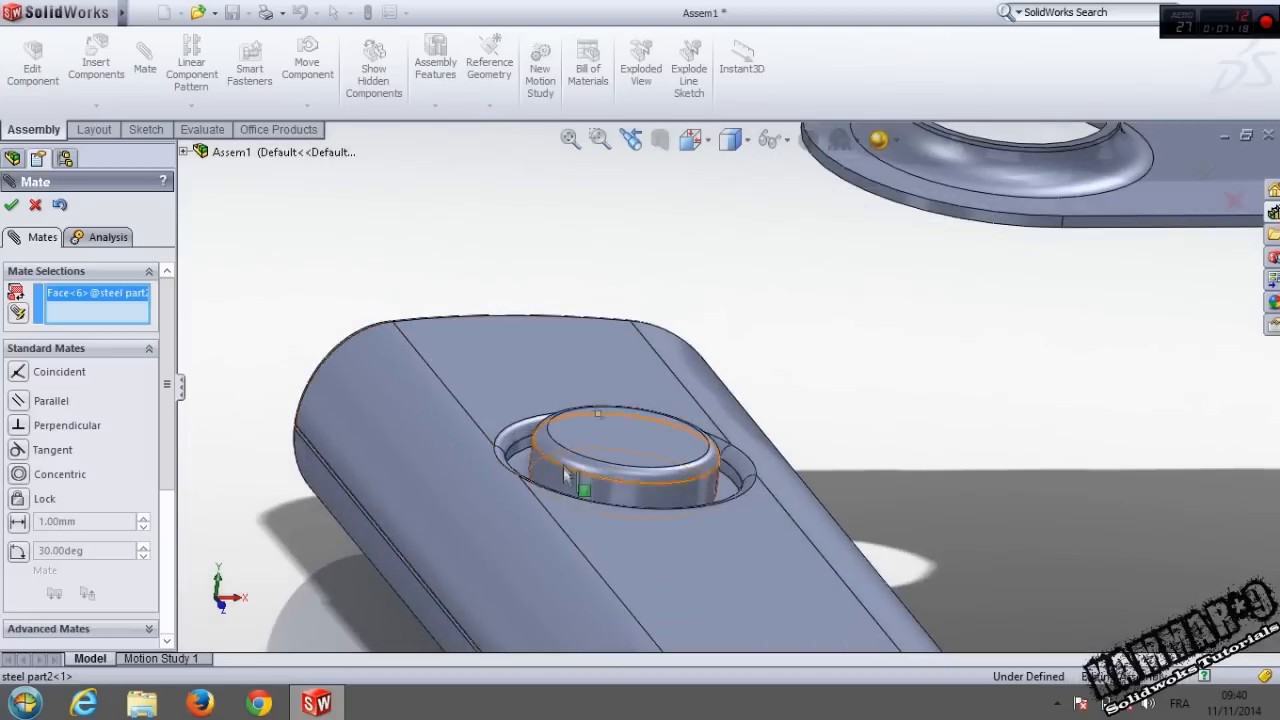
scroll(560, 470, down, 2)
click(557, 458)
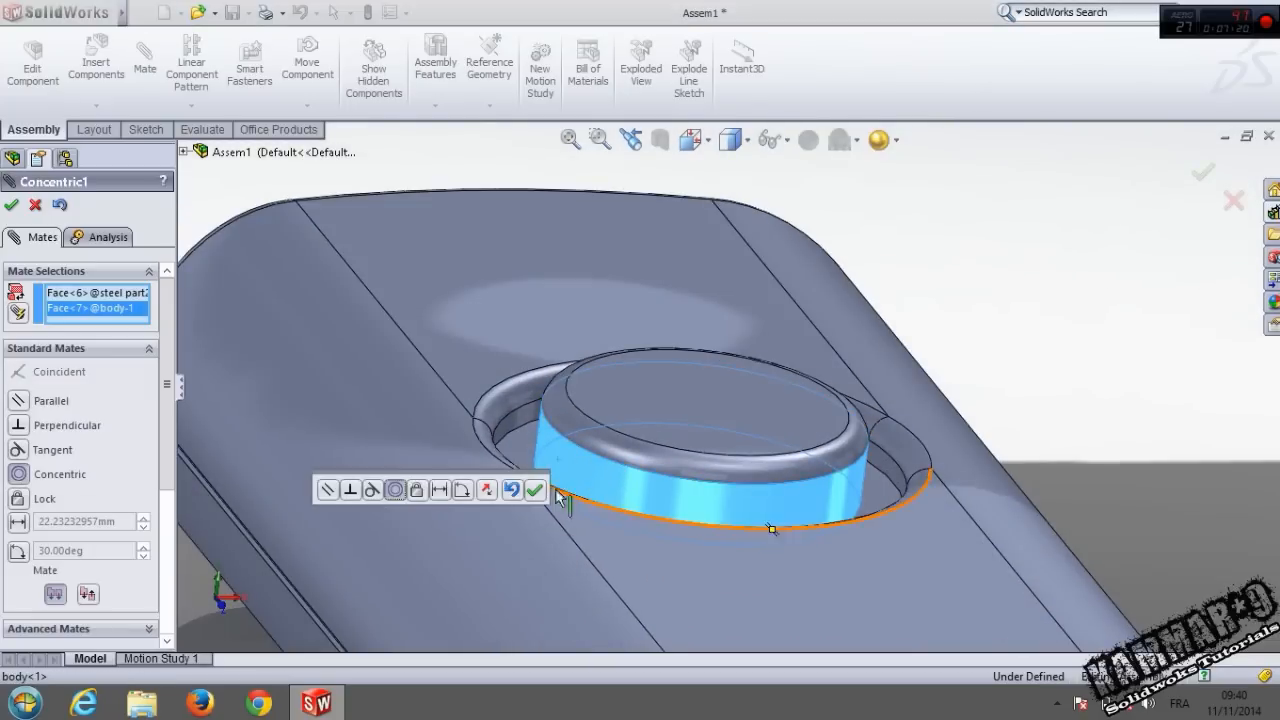
click(535, 490)
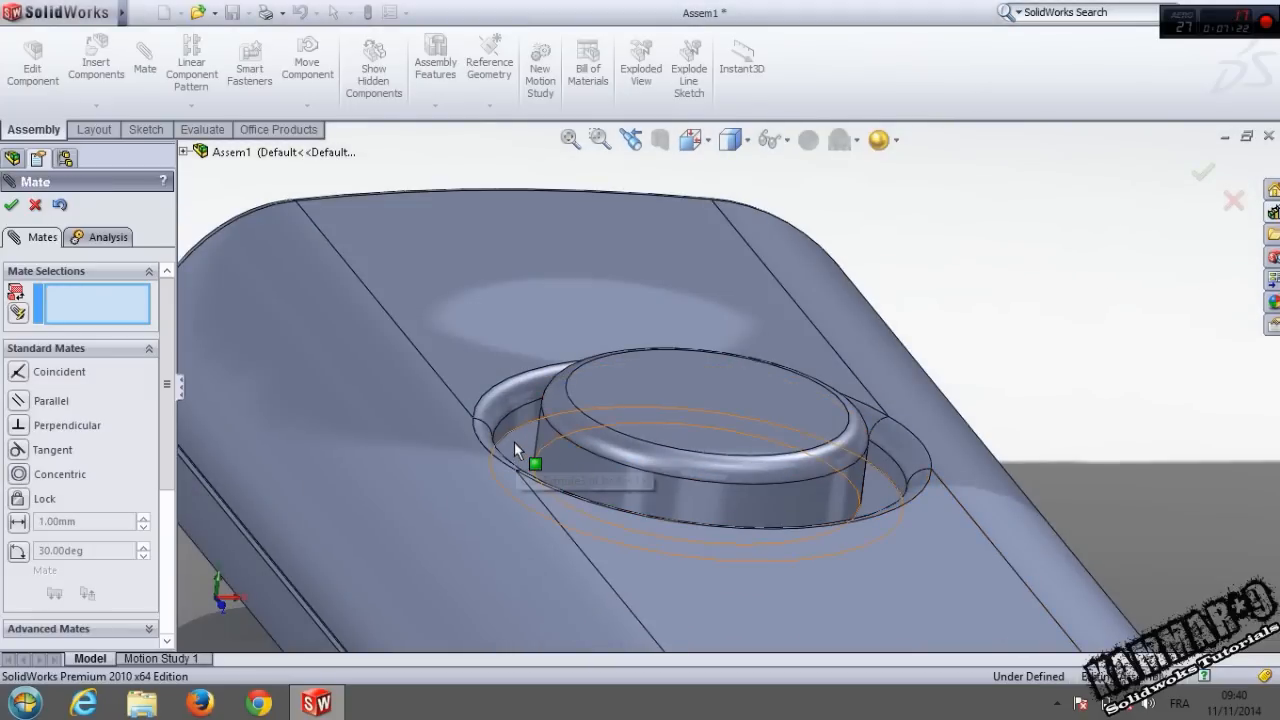
Add a coincident mate between the recess floor around the body's button and the rim edge of the cover's embossed hole, then finish mating.
scroll(450, 492, up, 3)
click(503, 405)
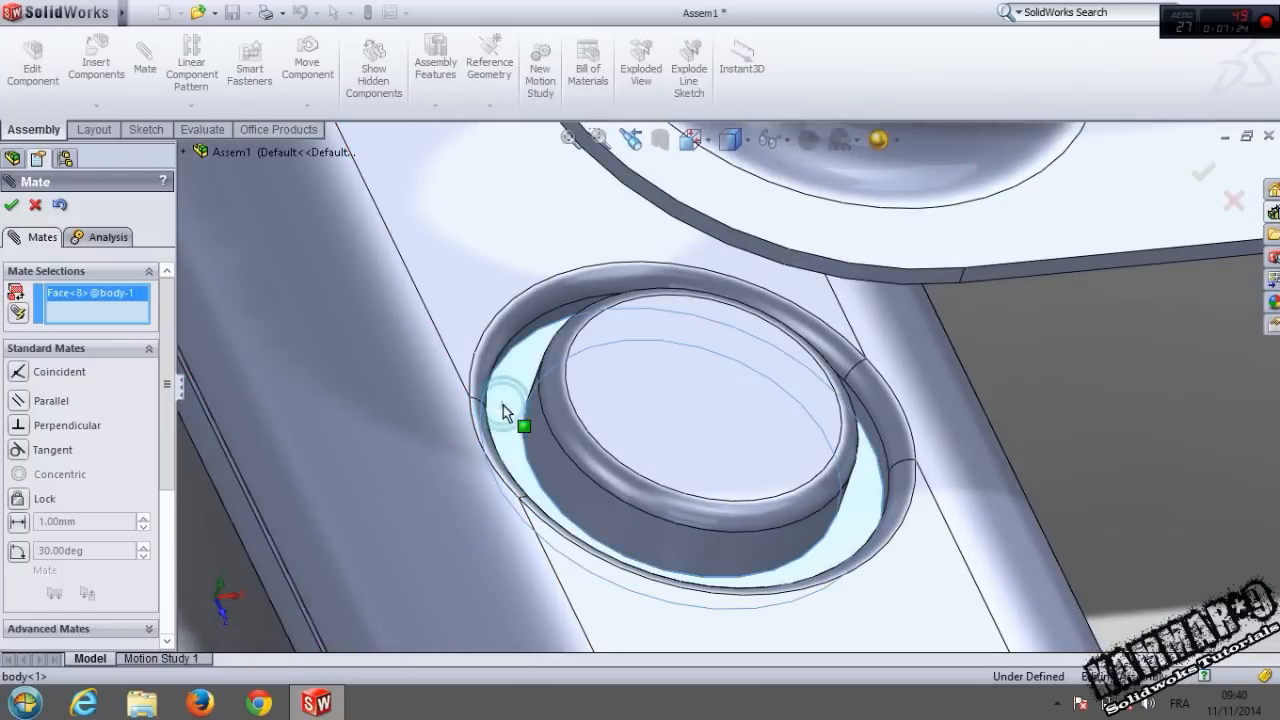
scroll(549, 490, down, 2)
middle_drag(706, 404, 786, 254)
scroll(846, 264, up, 2)
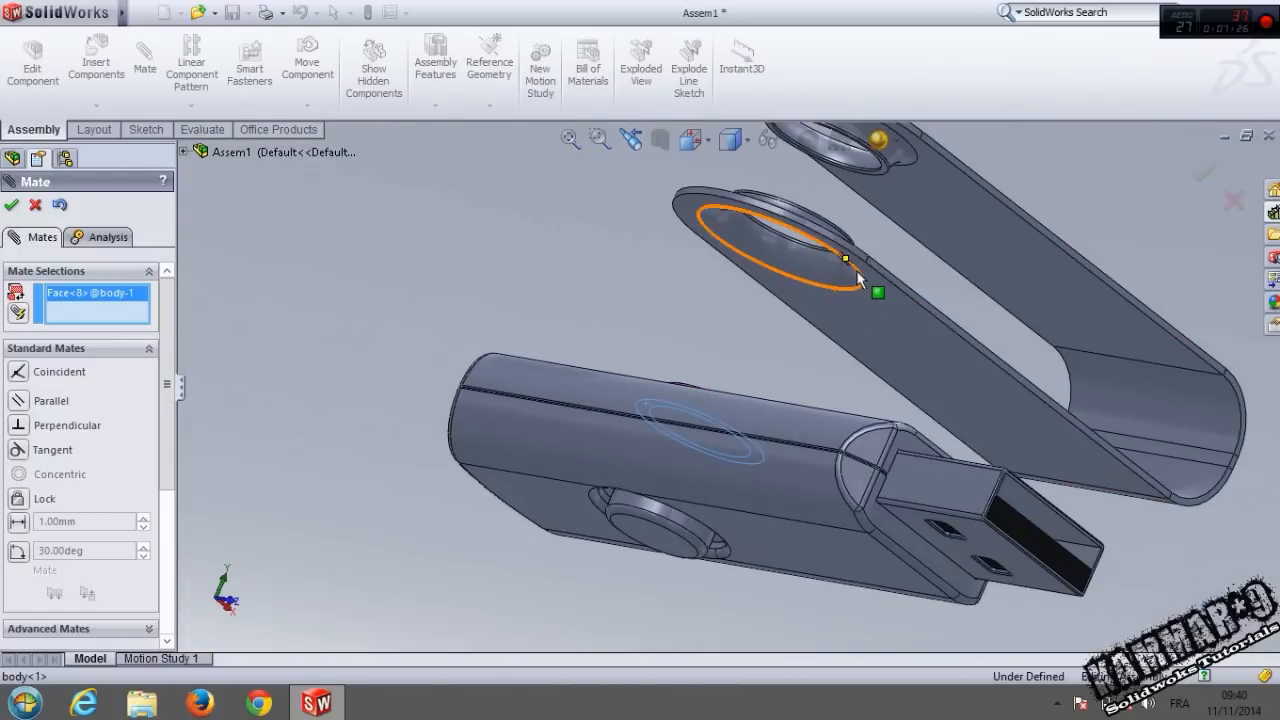
scroll(861, 200, down, 5)
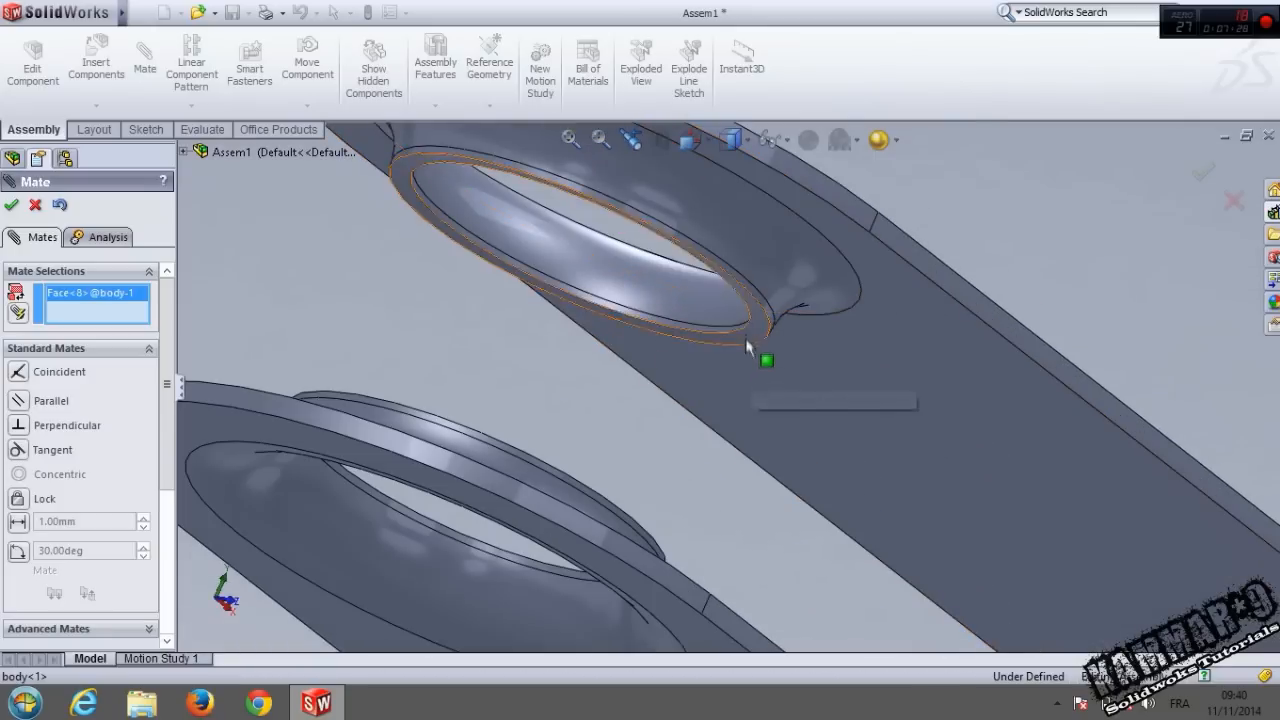
click(745, 337)
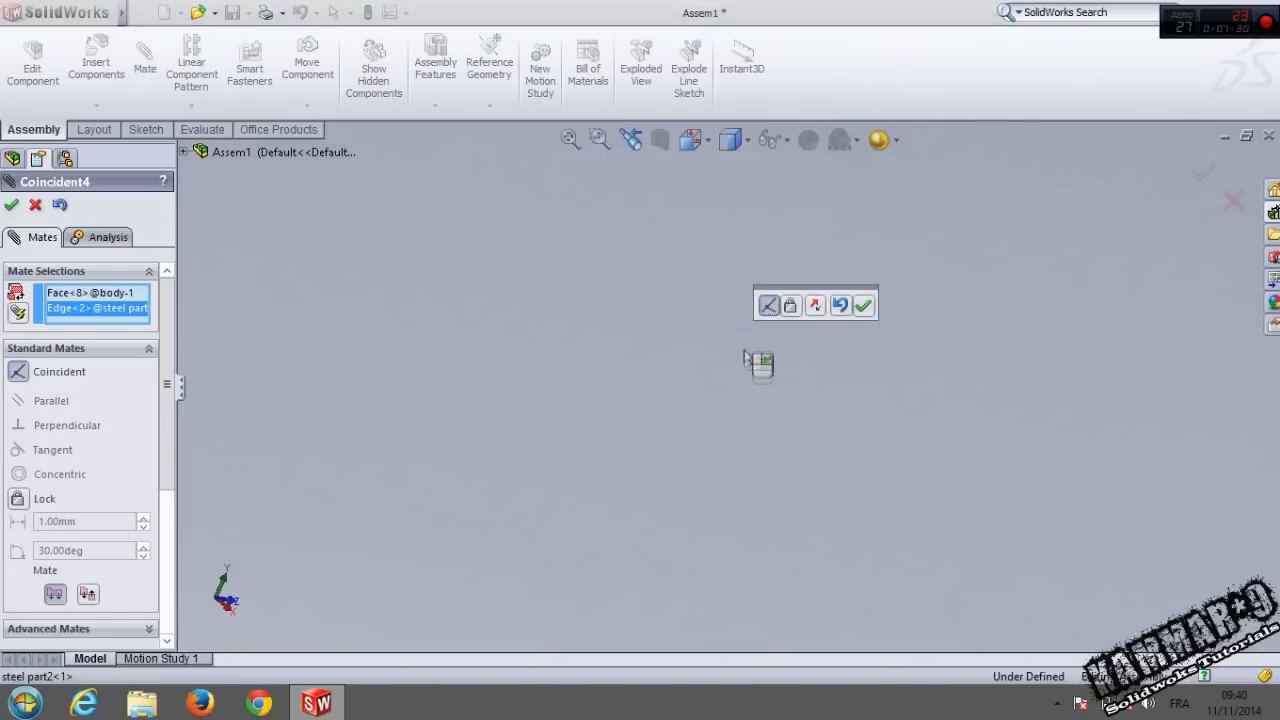
click(863, 306)
scroll(717, 428, up, 5)
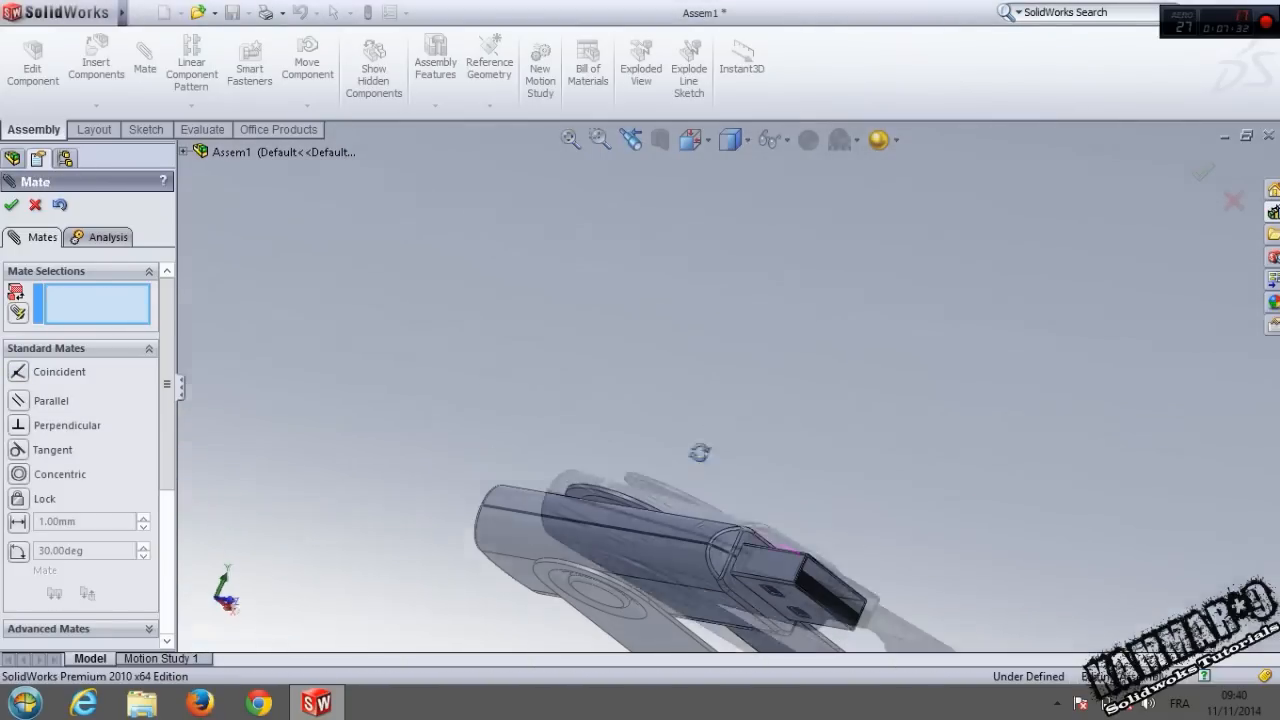
scroll(850, 420, down, 6)
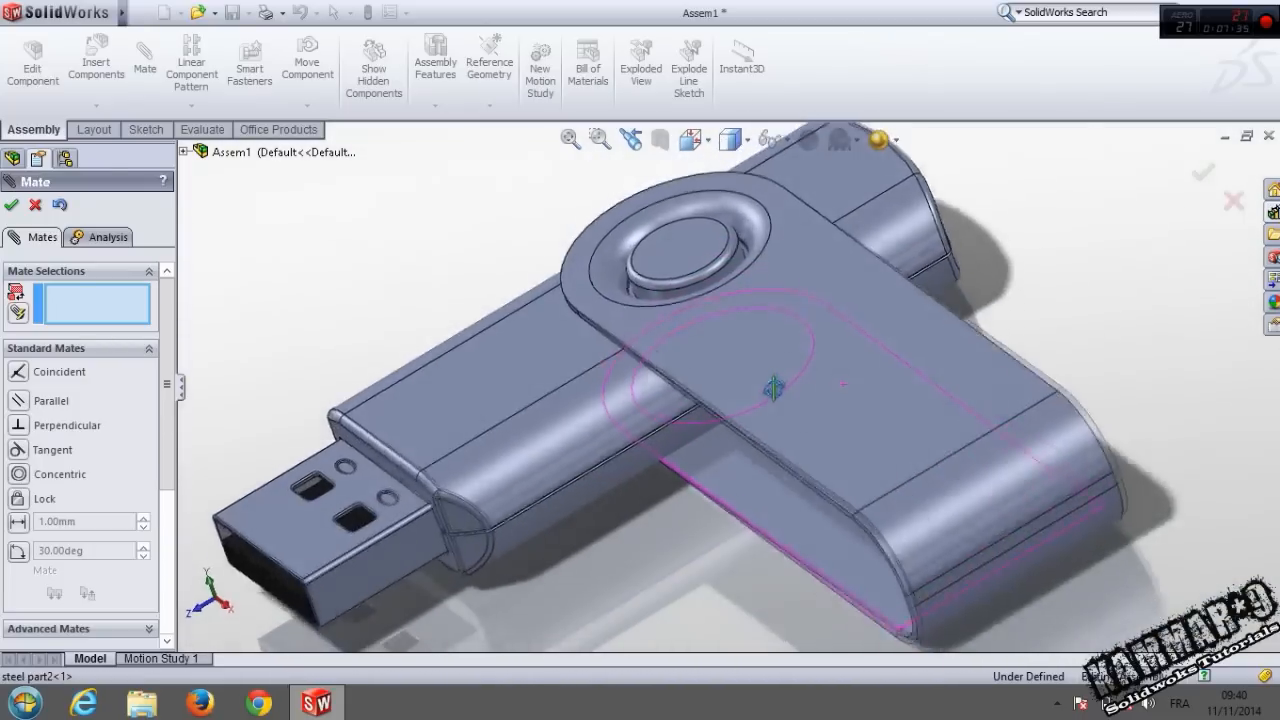
middle_drag(773, 388, 237, 293)
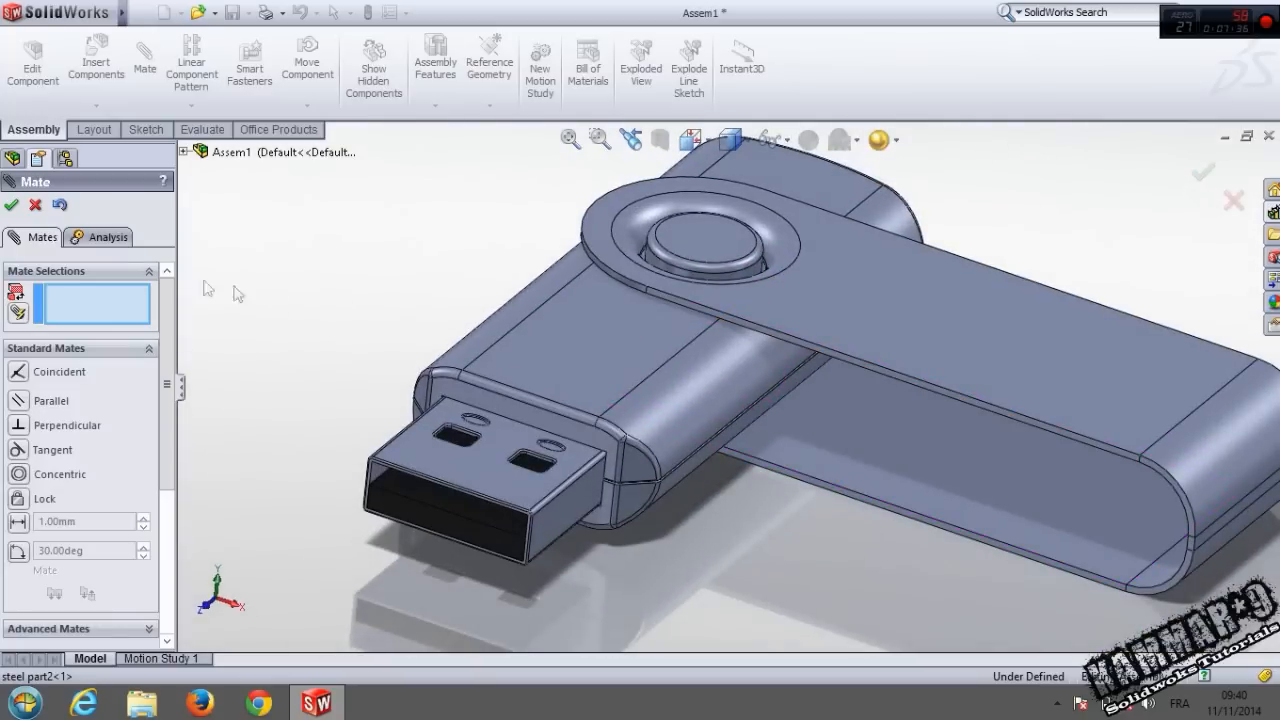
click(11, 205)
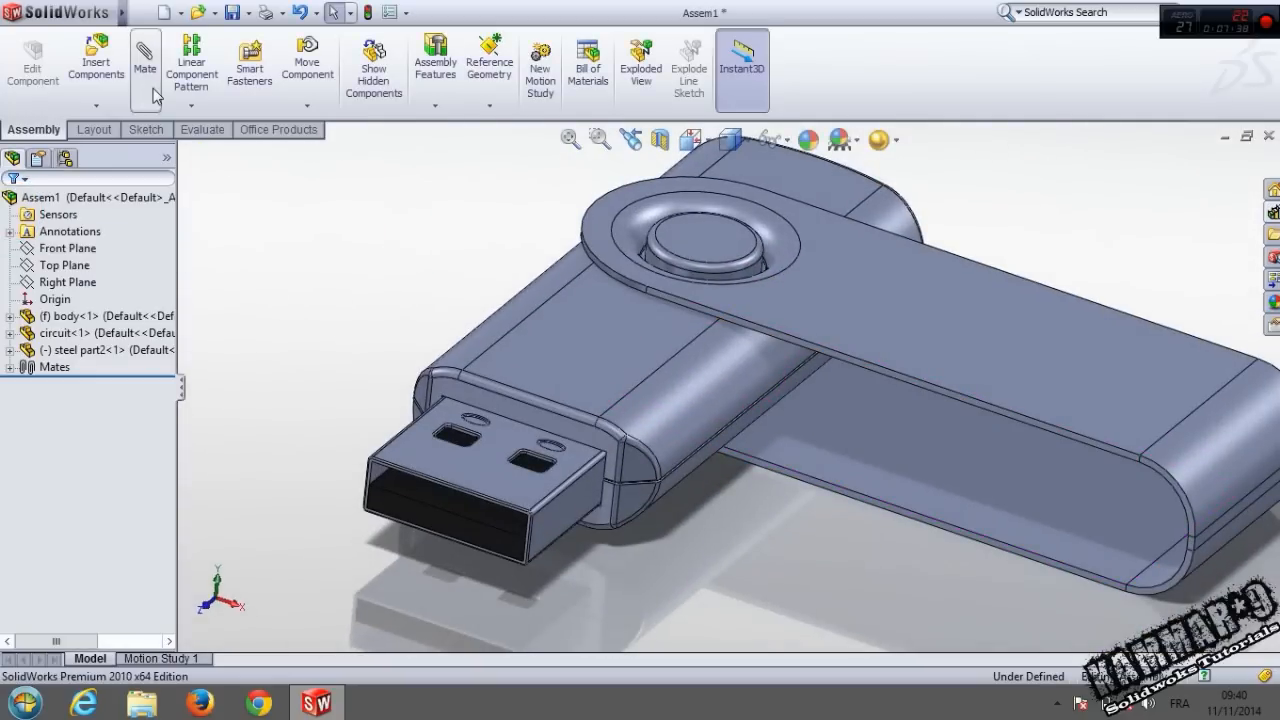
Run interference detection on the whole assembly and examine the overlaps around the button.
click(202, 130)
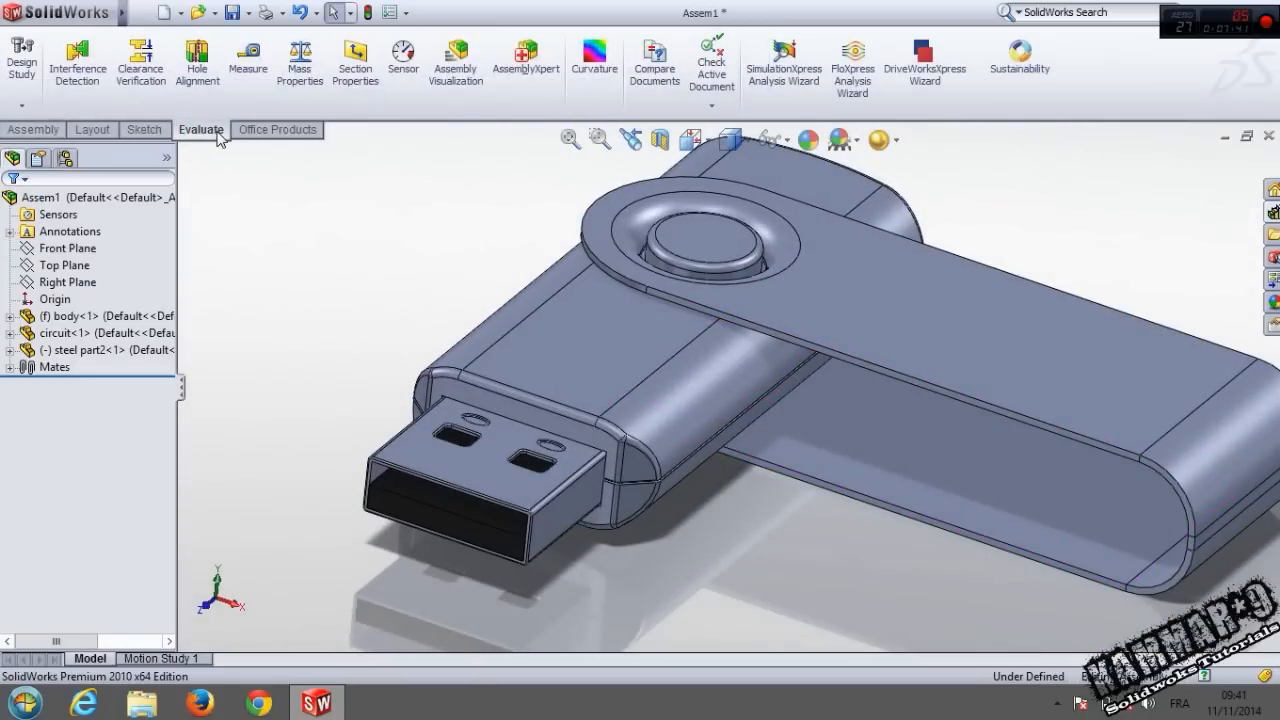
click(77, 80)
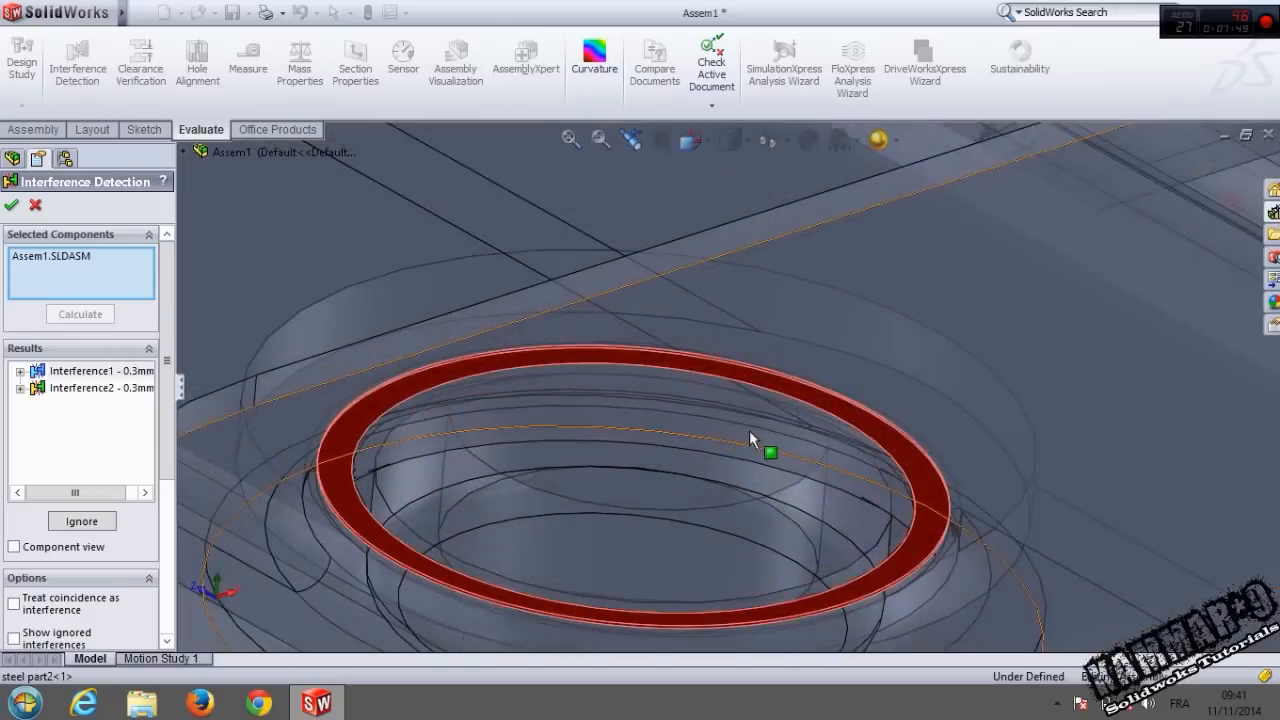
middle_drag(753, 440, 545, 425)
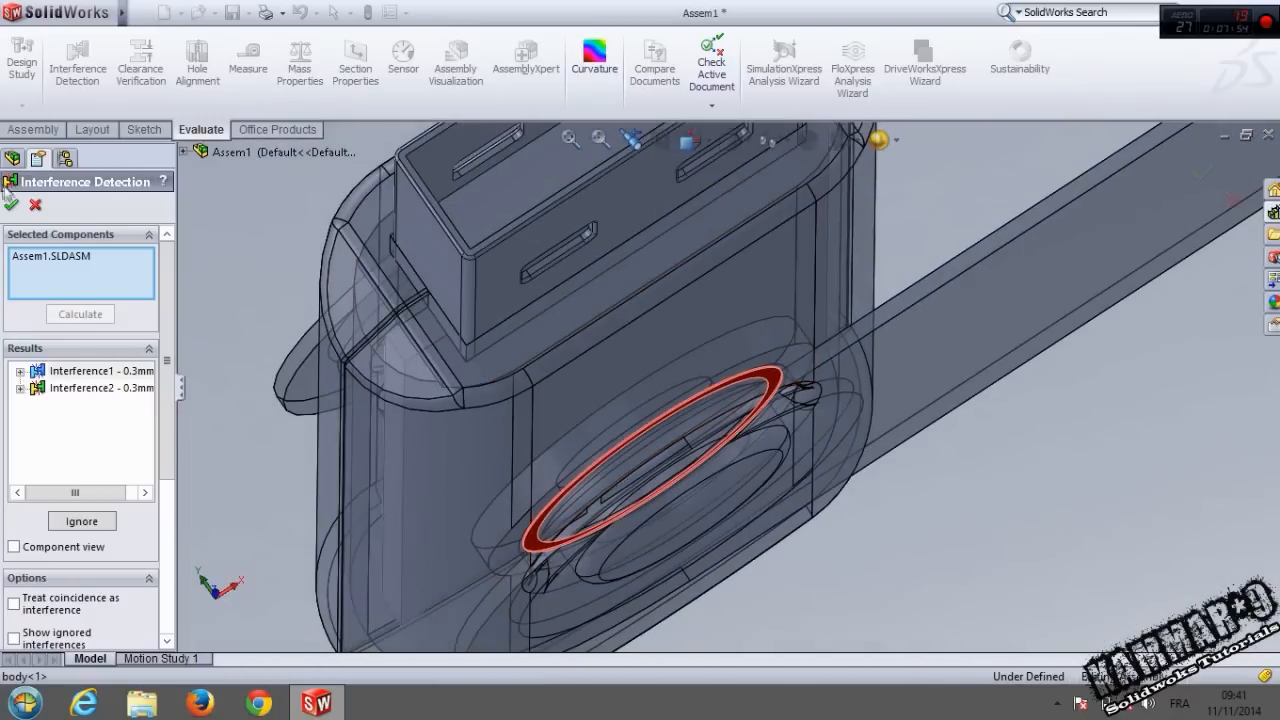
click(11, 204)
Check the normal distance between the inner face of the cover's upper arm and the body's flat top face.
middle_drag(655, 332, 809, 471)
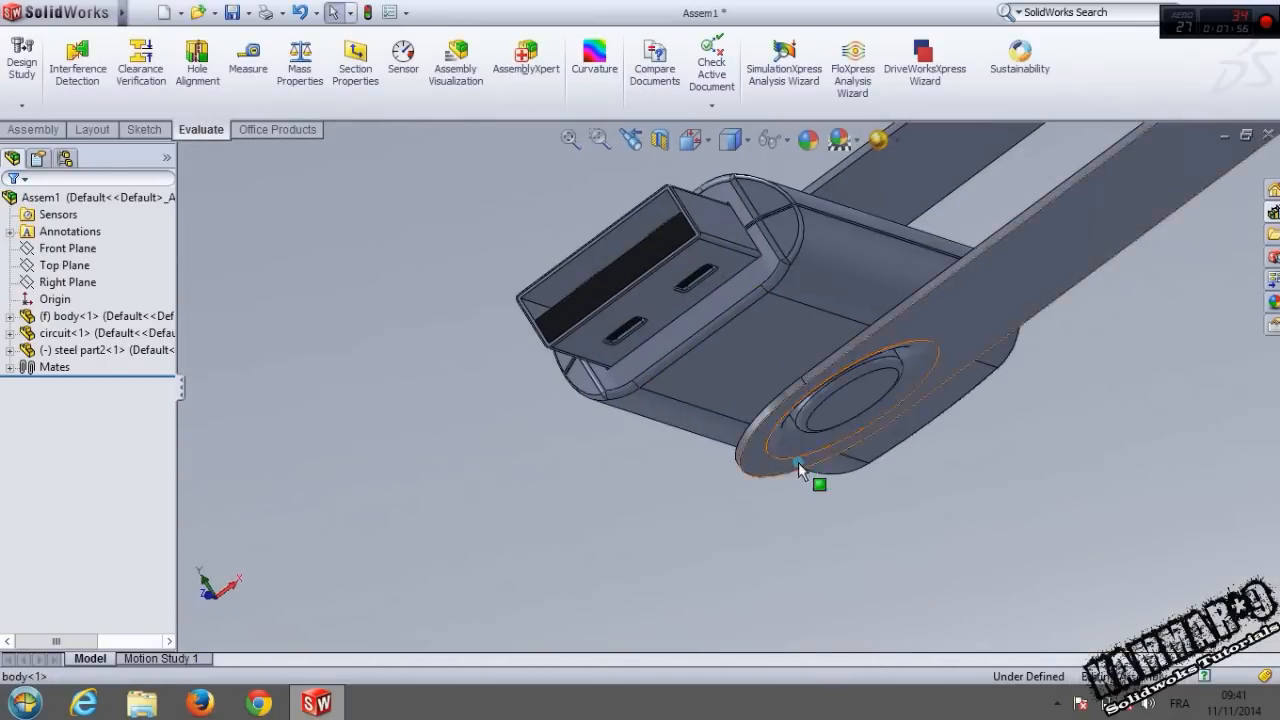
middle_drag(737, 537, 800, 388)
scroll(805, 390, down, 5)
middle_drag(821, 302, 795, 355)
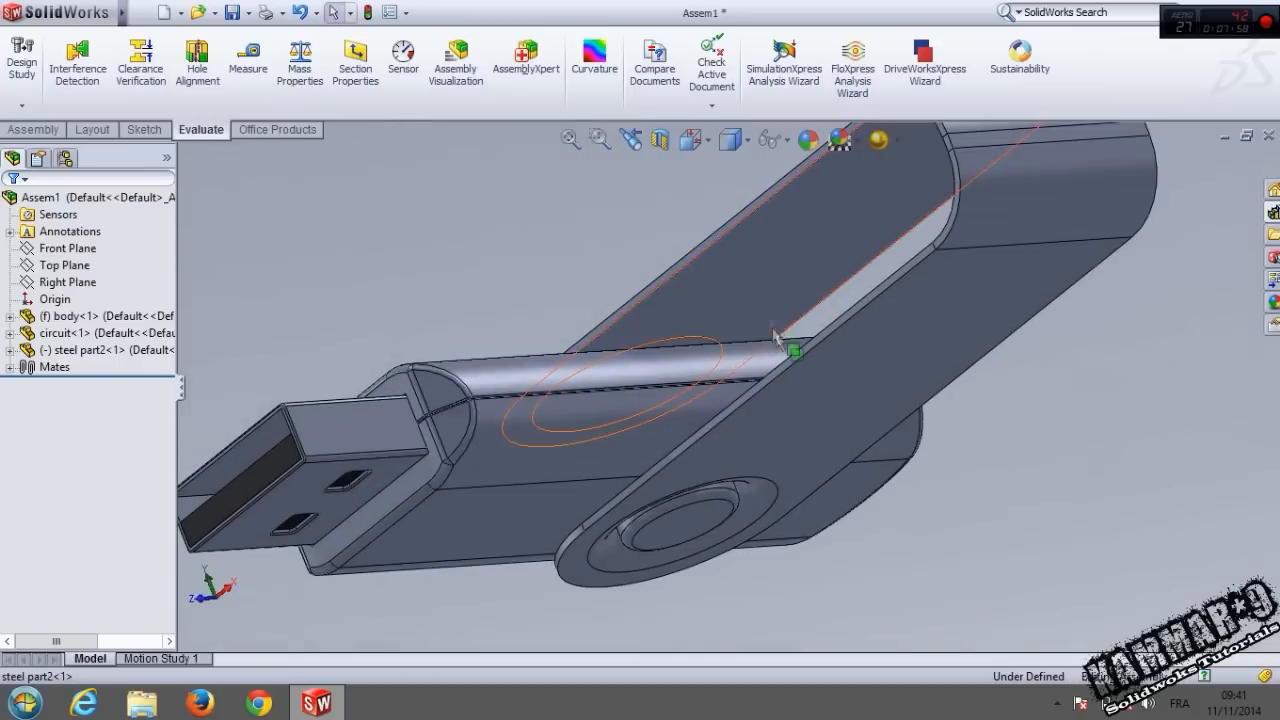
click(759, 285)
middle_drag(601, 255, 469, 398)
ctrl+click(469, 399)
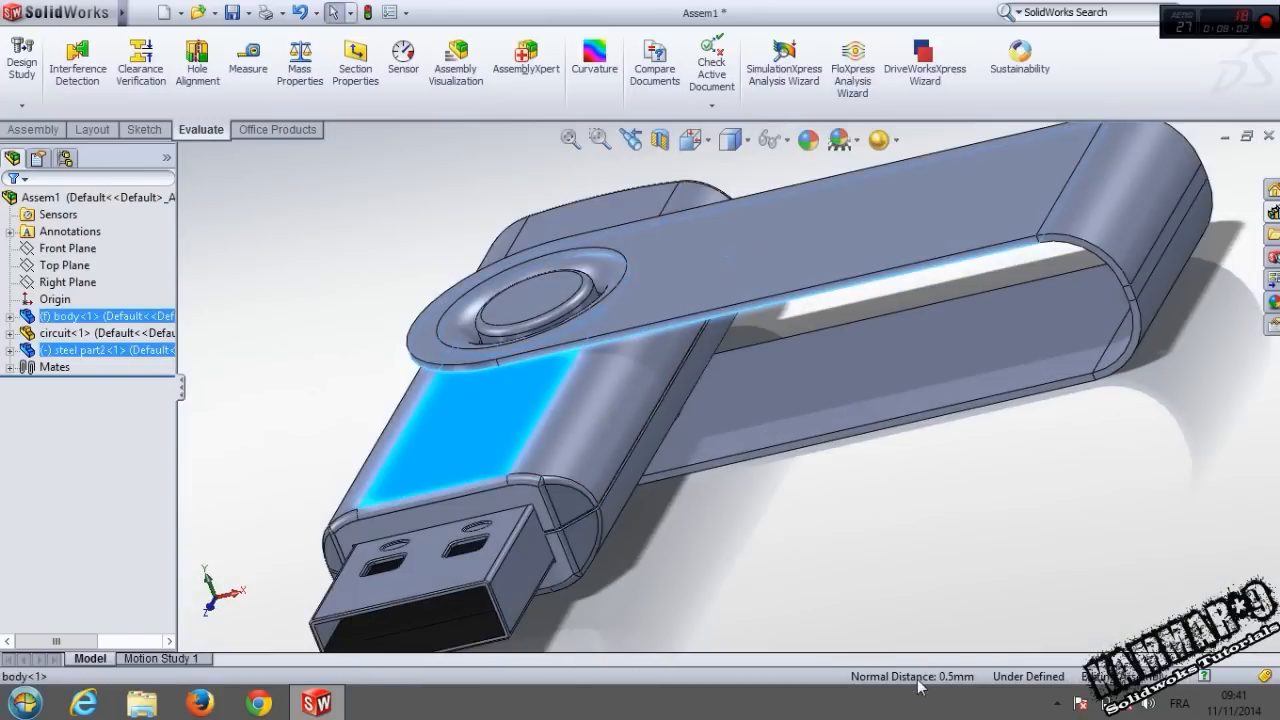
click(886, 549)
Check the normal distance between the inner face of the cover's lower arm and the body's flat underside.
click(834, 389)
middle_drag(834, 389, 552, 508)
ctrl+click(552, 508)
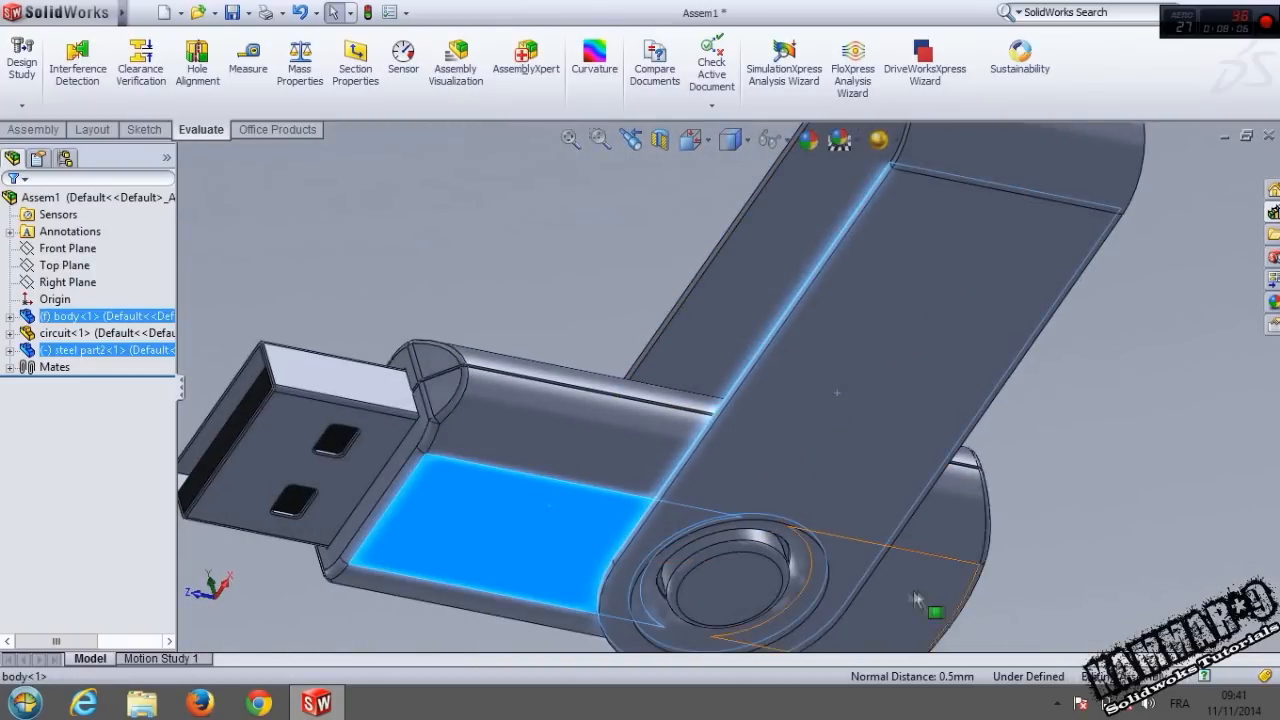
middle_drag(1070, 468, 750, 365)
middle_drag(632, 352, 600, 366)
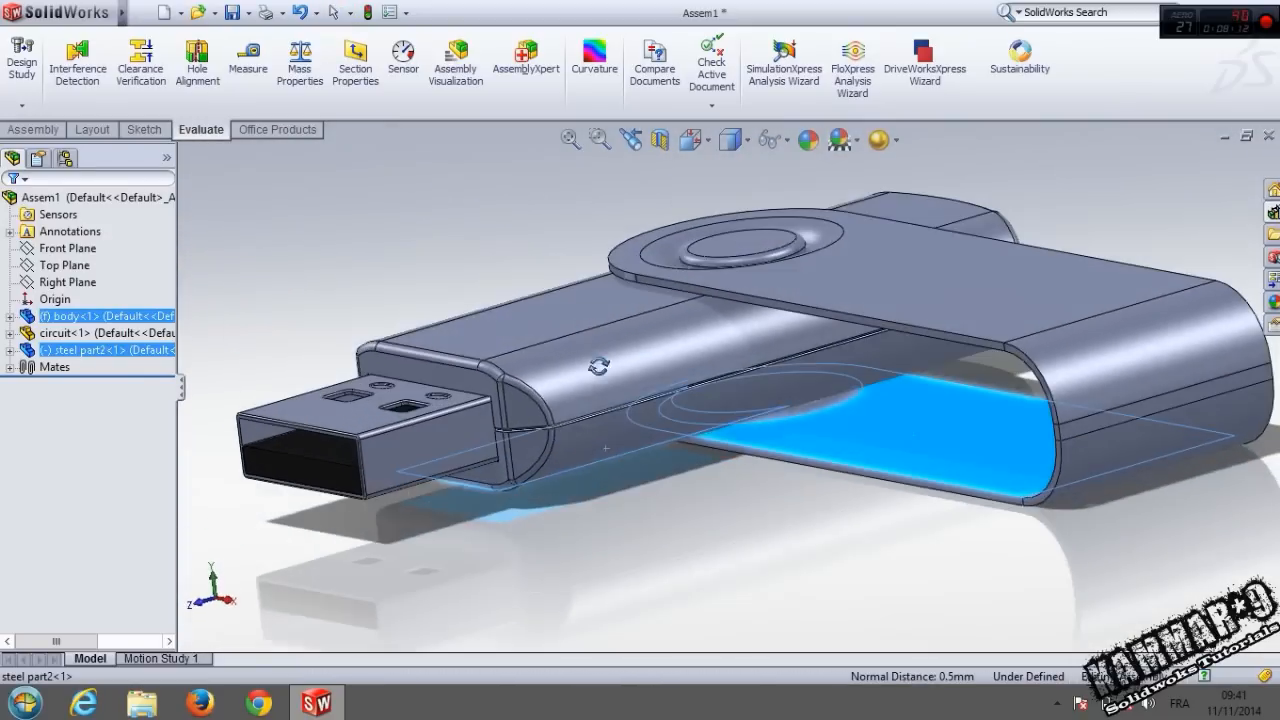
click(652, 534)
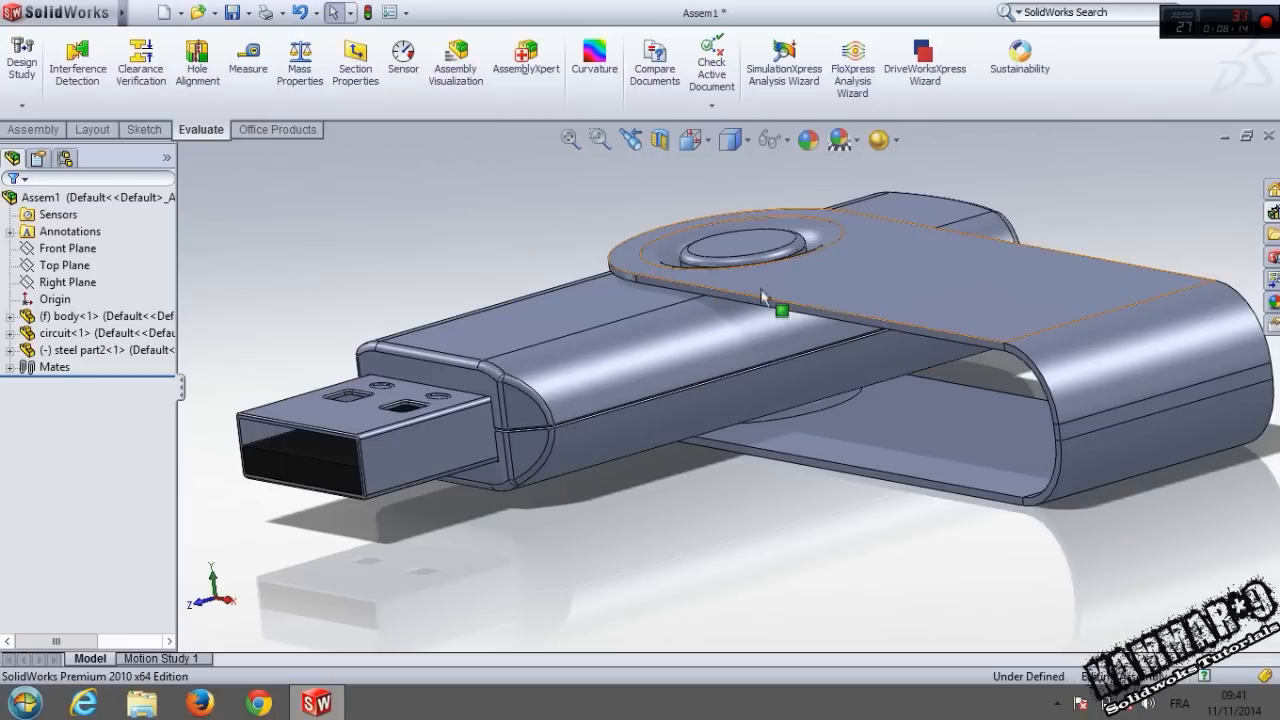
Open the steel part2 cover from the assembly in its own part window.
middle_drag(641, 456, 579, 485)
scroll(579, 485, up, 2)
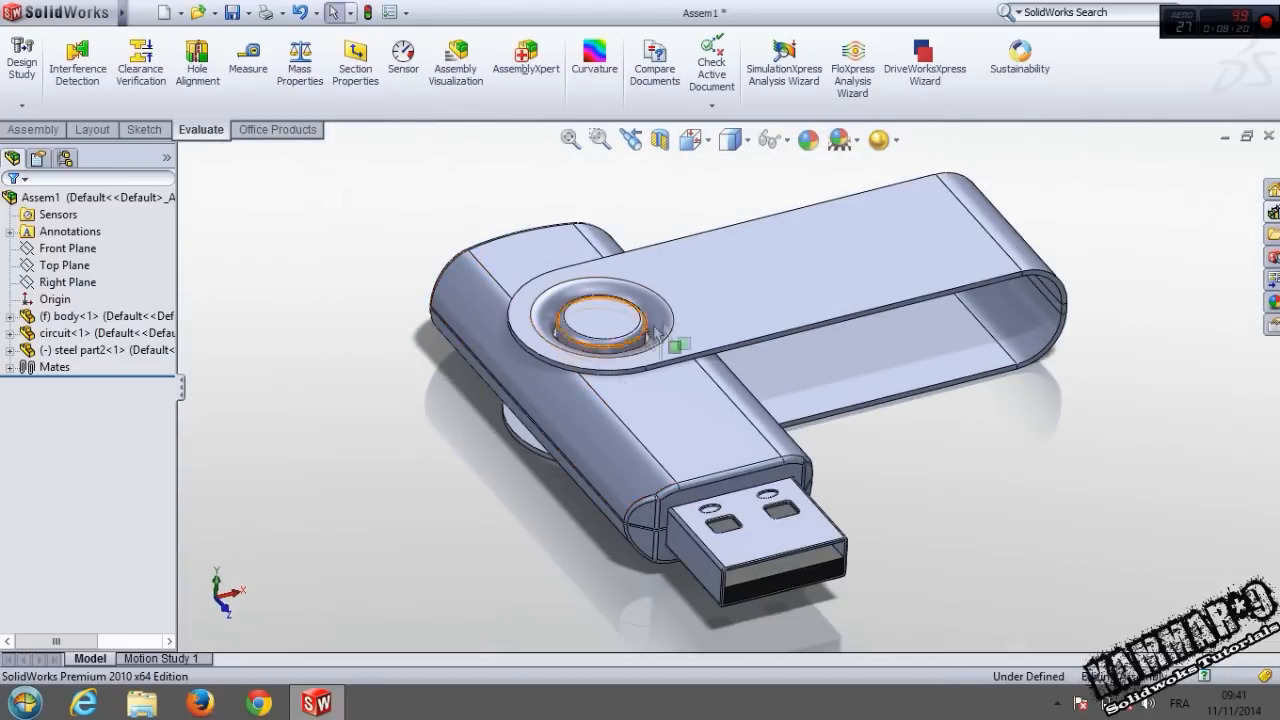
middle_drag(896, 330, 698, 371)
scroll(698, 371, up, 2)
scroll(935, 312, down, 3)
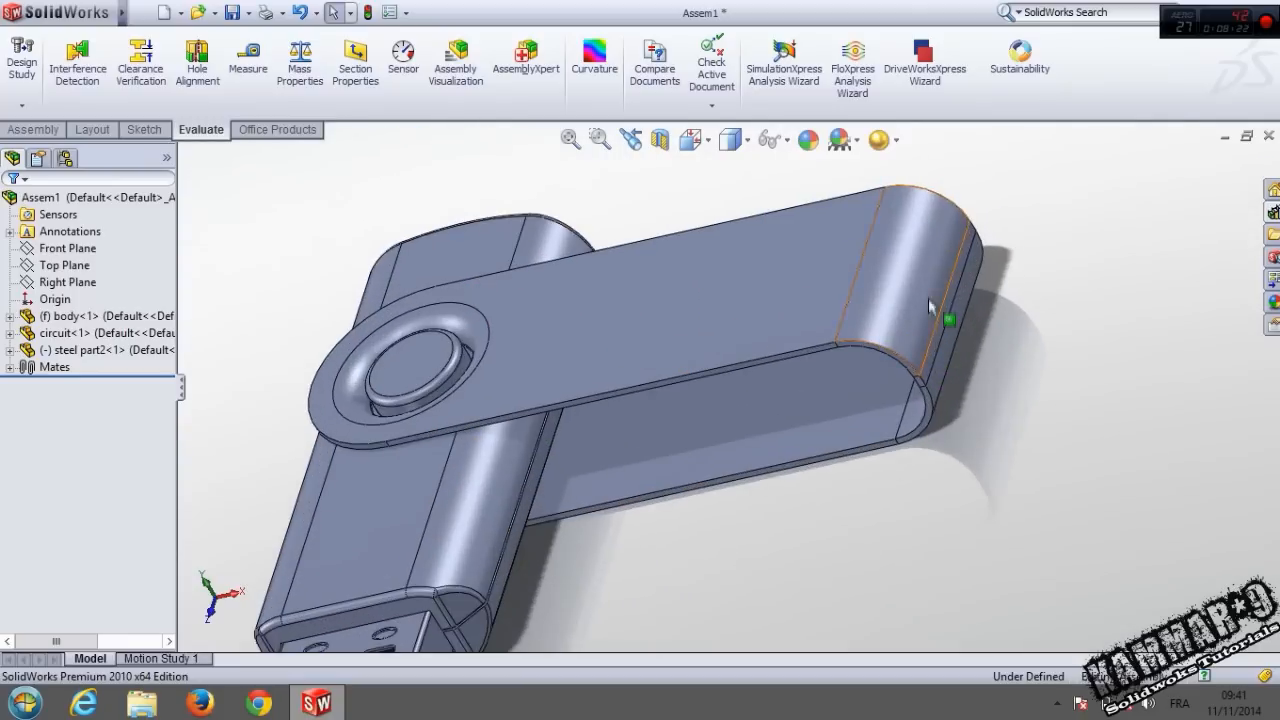
click(904, 291)
click(951, 188)
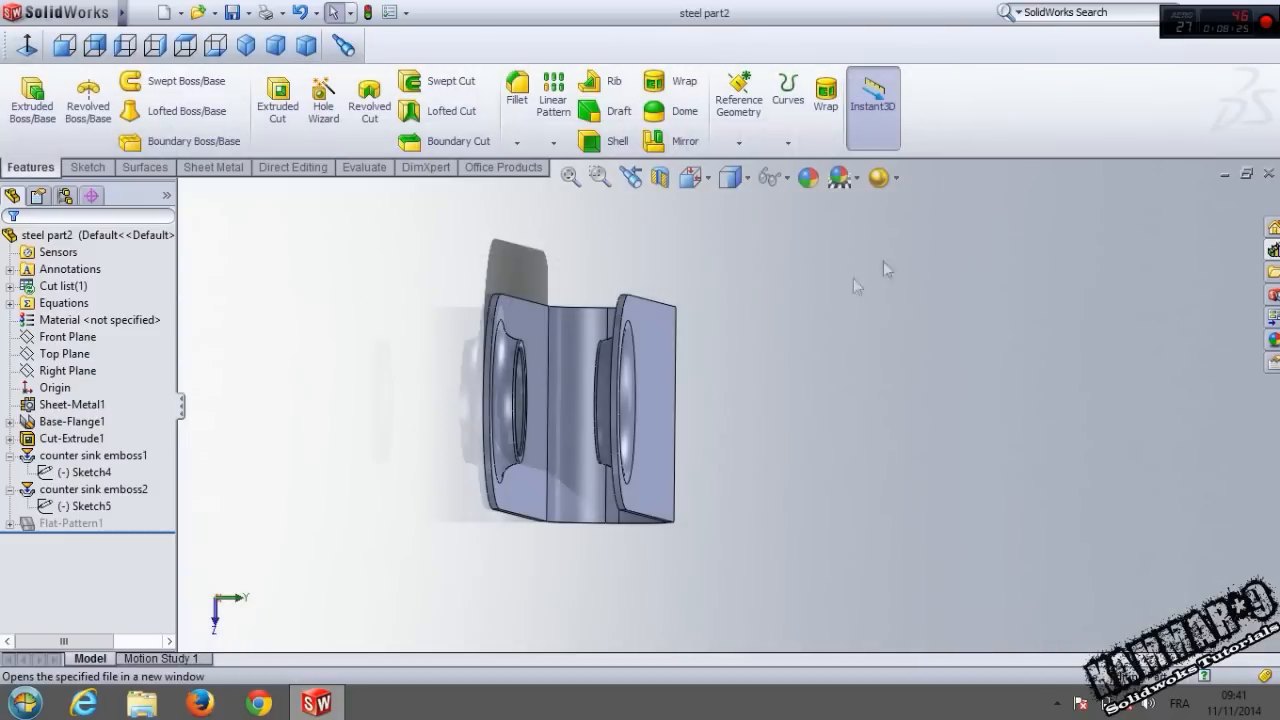
scroll(595, 400, down, 2)
middle_drag(700, 398, 542, 348)
scroll(542, 348, up, 2)
scroll(542, 341, up, 1)
scroll(896, 437, down, 2)
middle_drag(912, 450, 984, 333)
scroll(913, 330, up, 2)
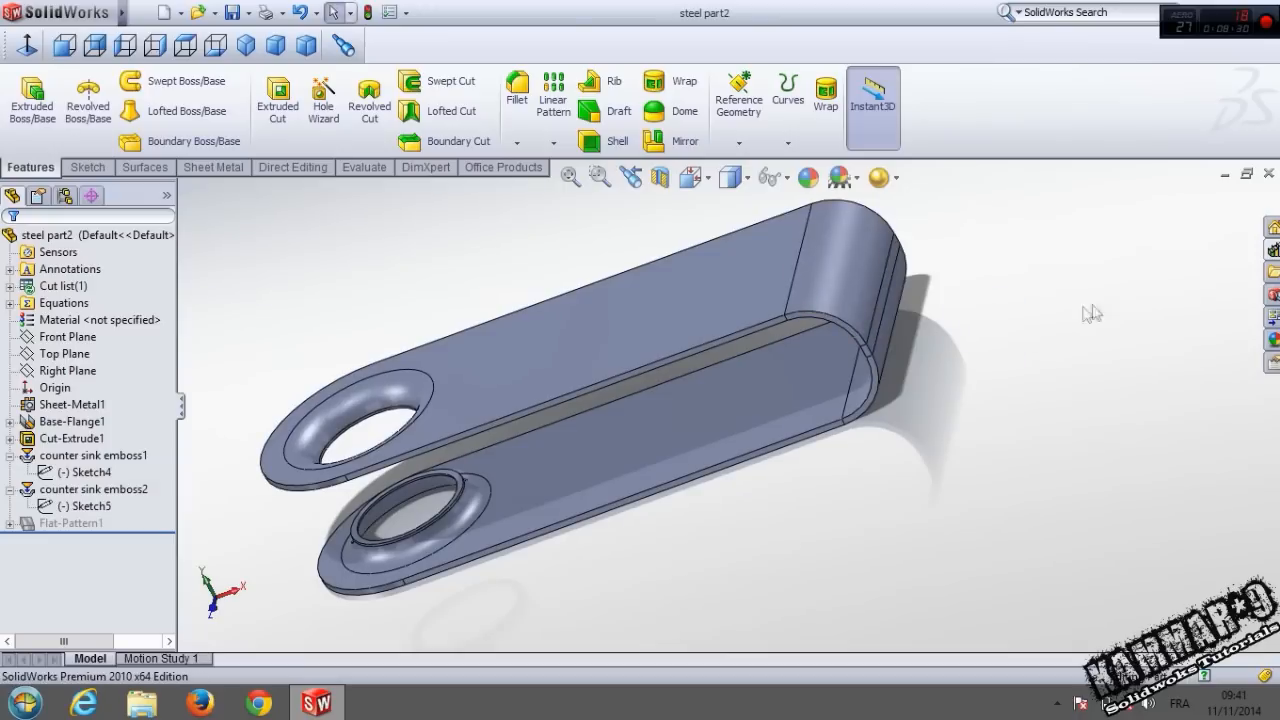
Minimize the open document windows and restore the steel part2 window.
click(1275, 251)
click(1224, 175)
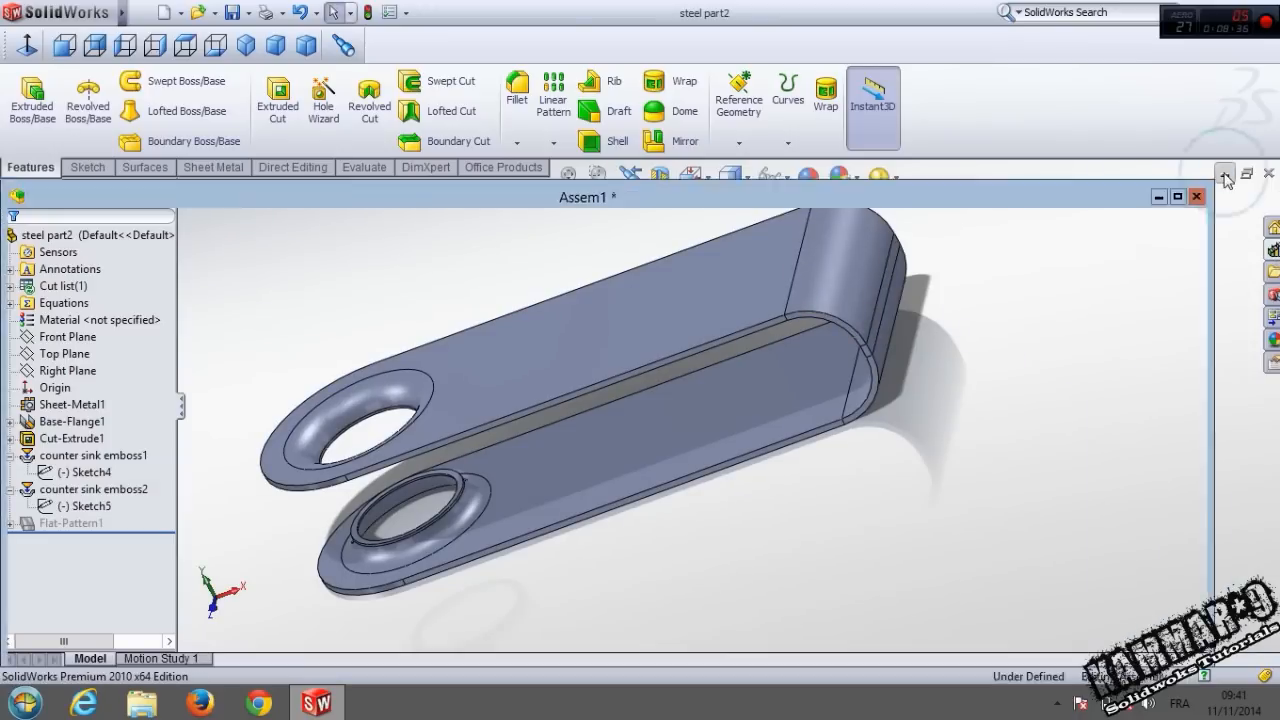
click(1158, 159)
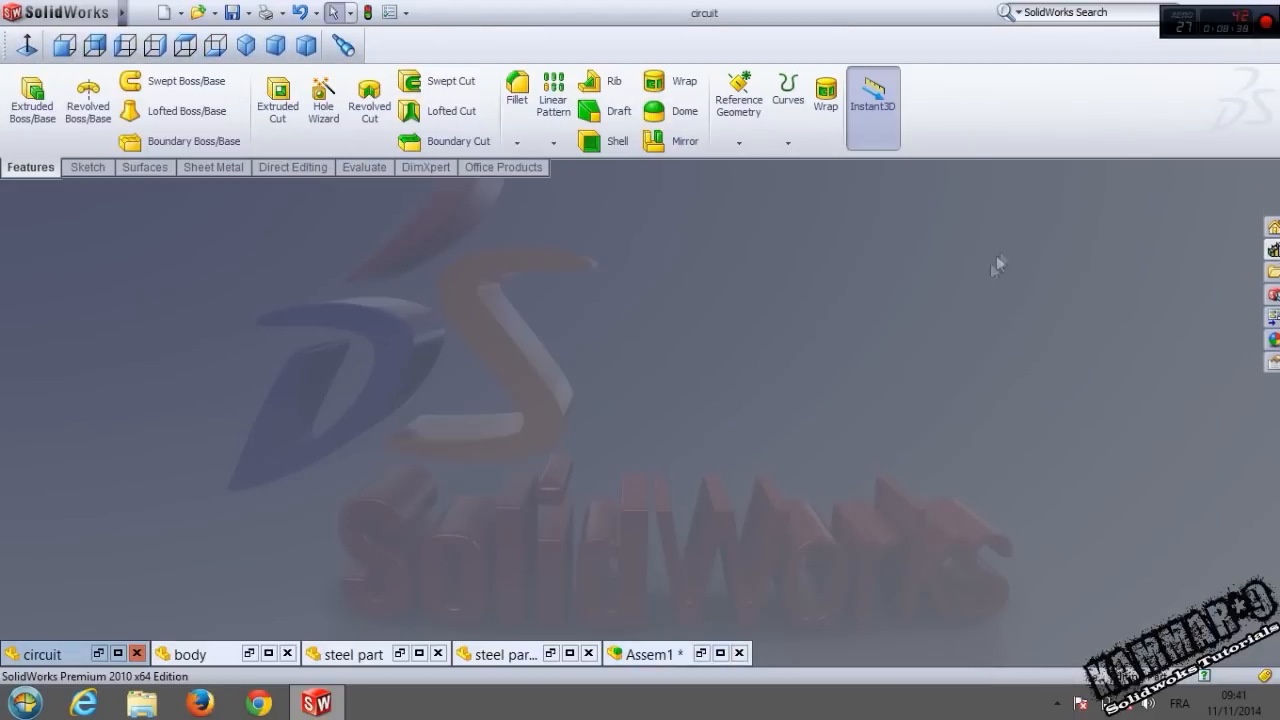
click(551, 653)
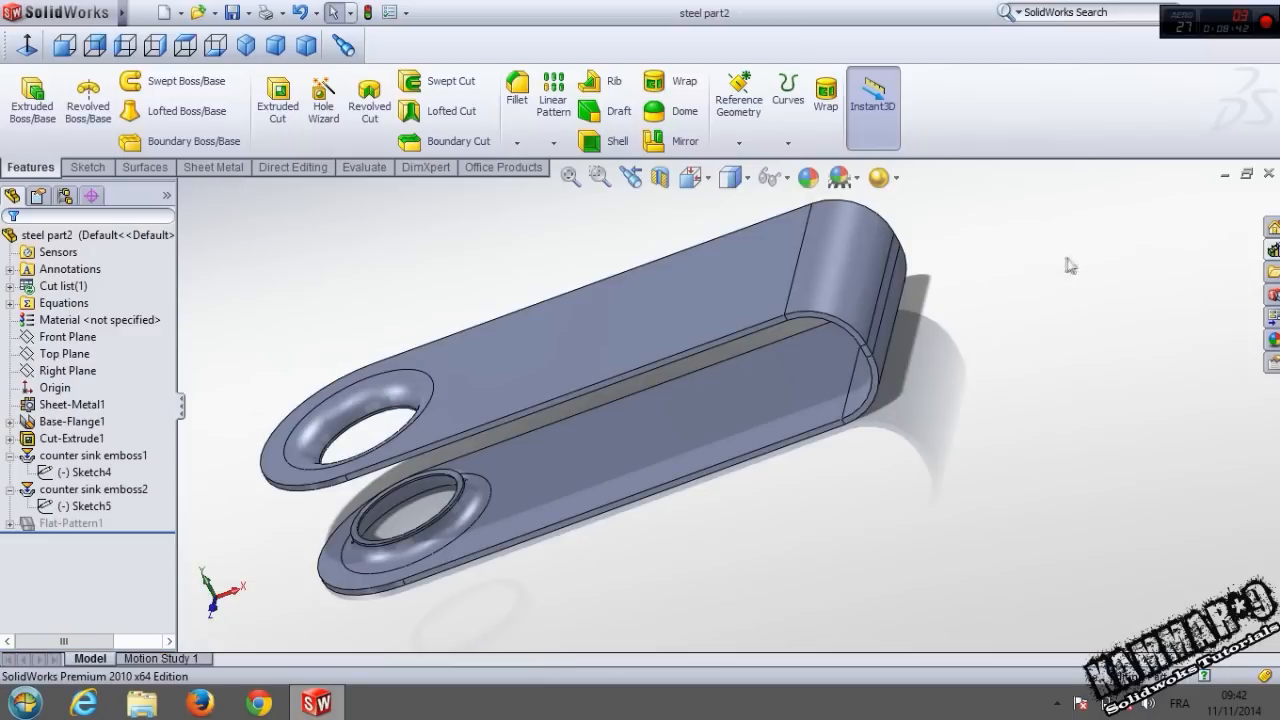
Switch to the finished steel part and examine the small raised loop on its curved end and the forming feature behind it.
click(1225, 174)
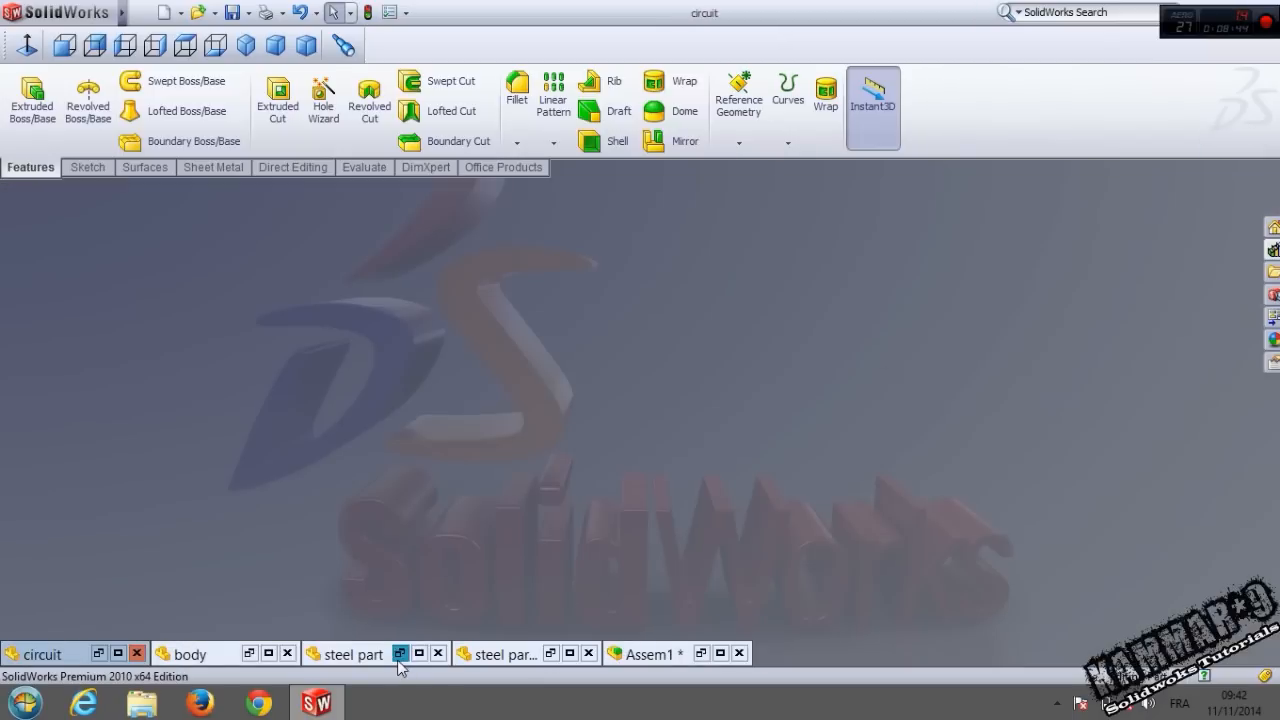
click(399, 653)
middle_drag(662, 433, 440, 455)
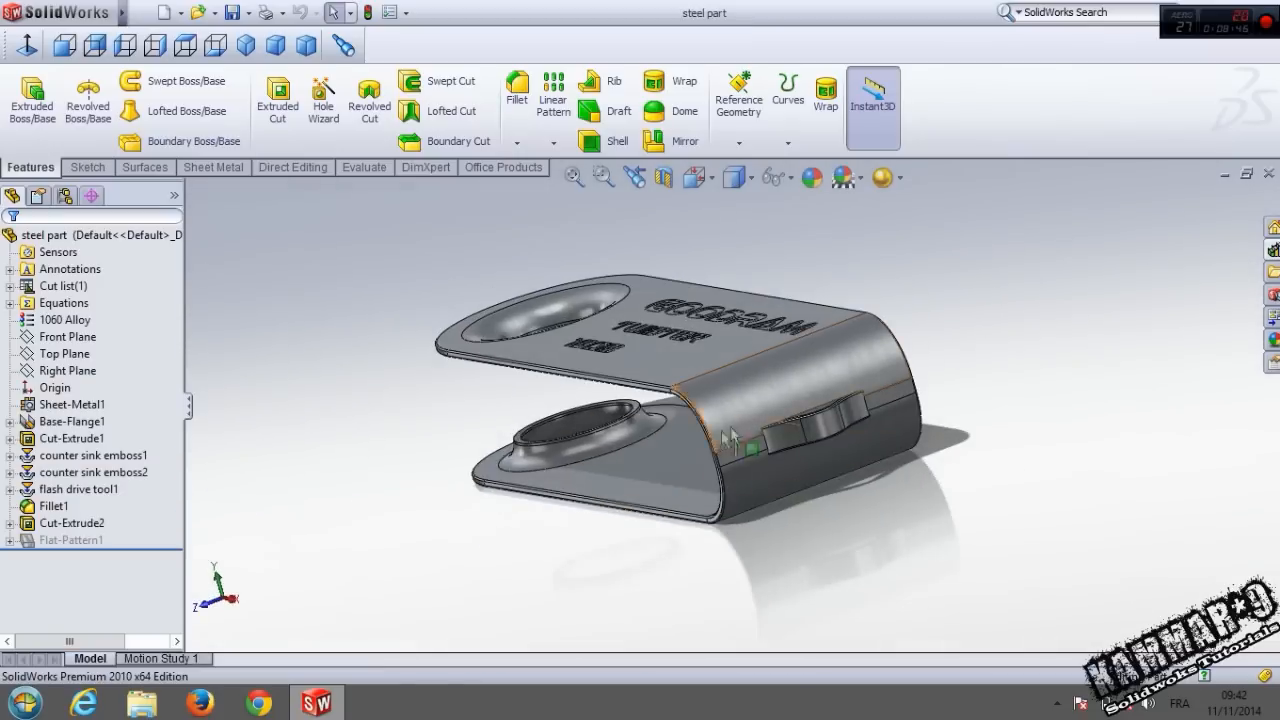
scroll(750, 436, down, 3)
middle_drag(773, 395, 806, 432)
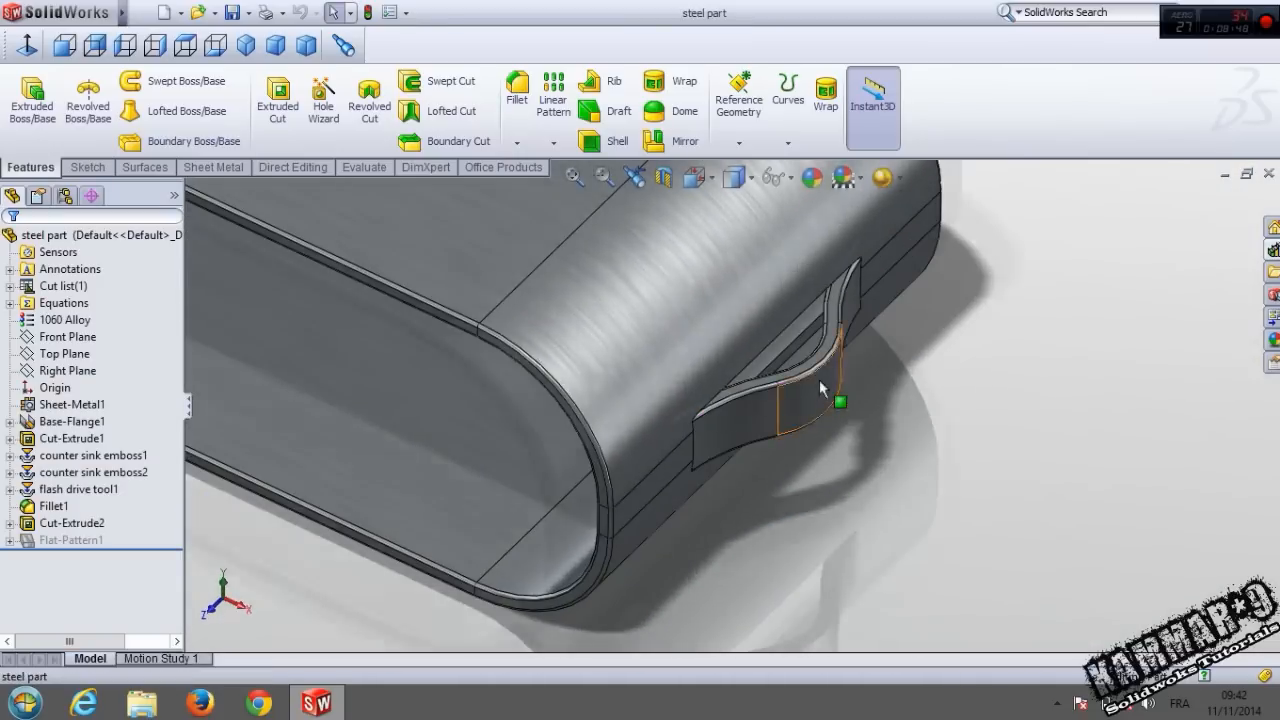
scroll(864, 379, down, 3)
scroll(797, 352, up, 2)
scroll(760, 375, up, 3)
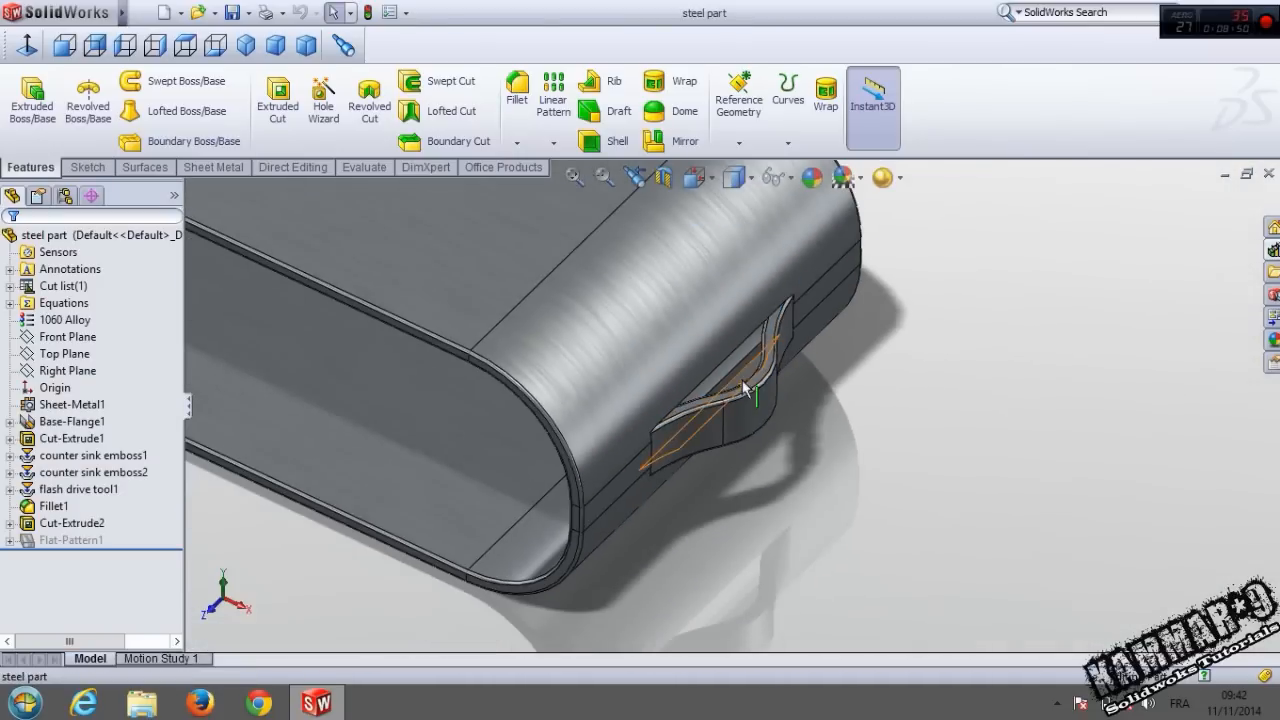
click(98, 492)
click(960, 525)
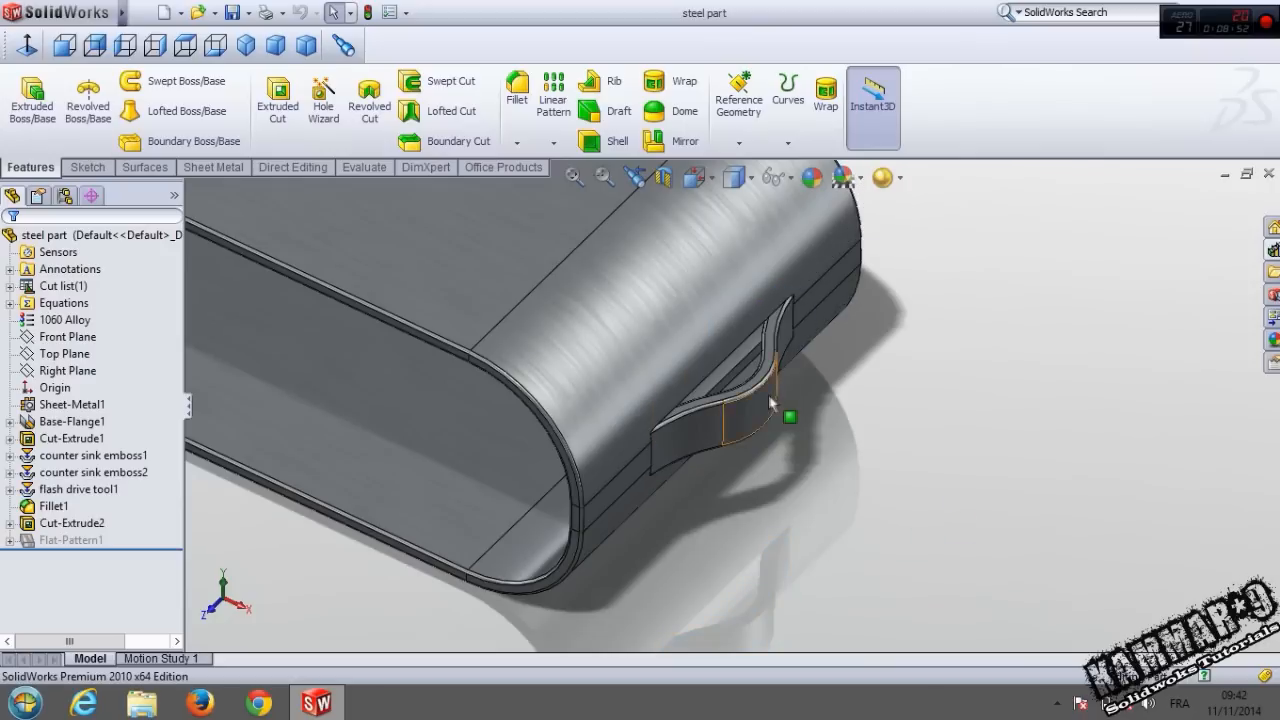
click(1273, 251)
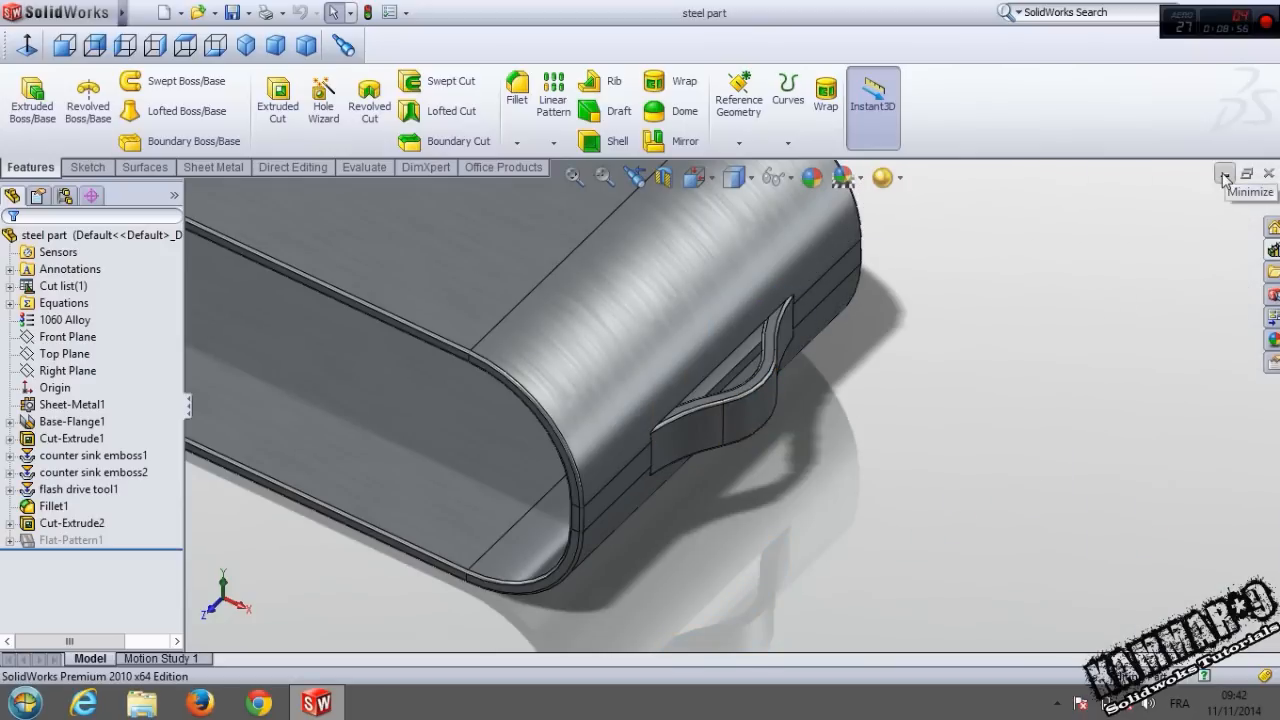
Return to the steel part2 window and view the outer face of its bend.
click(1224, 177)
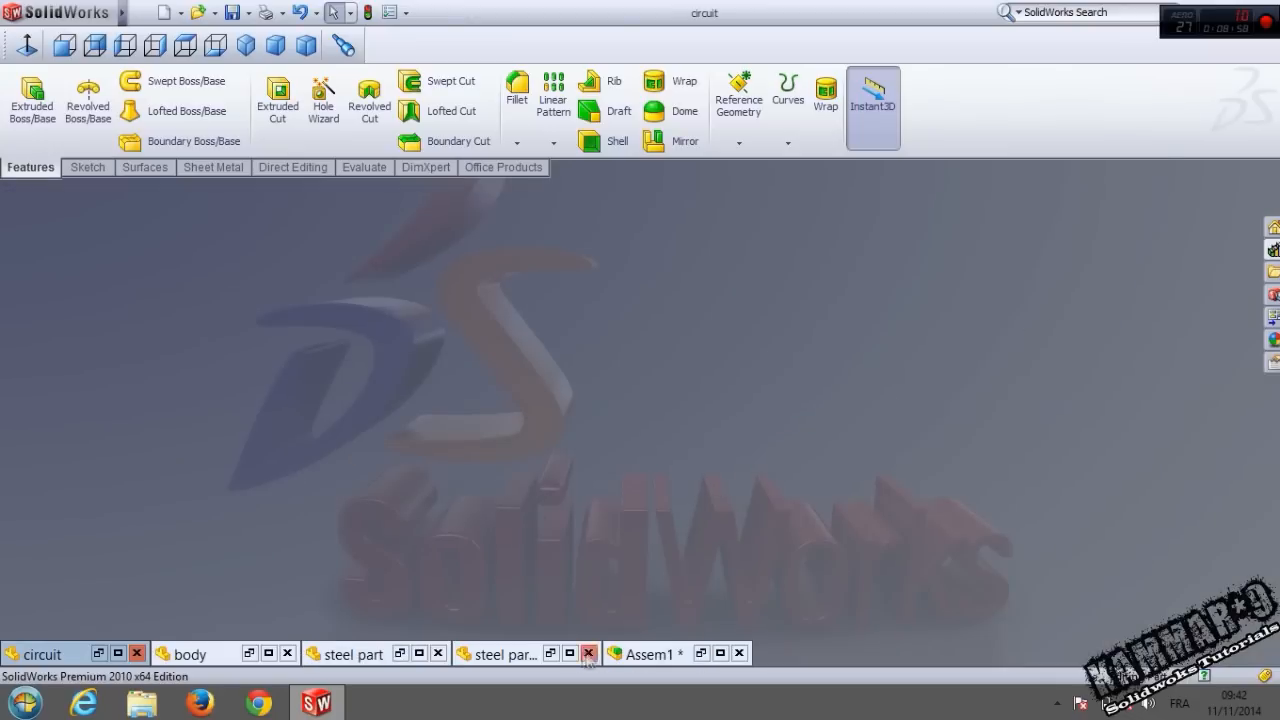
click(549, 656)
middle_drag(681, 438, 630, 381)
scroll(755, 447, down, 3)
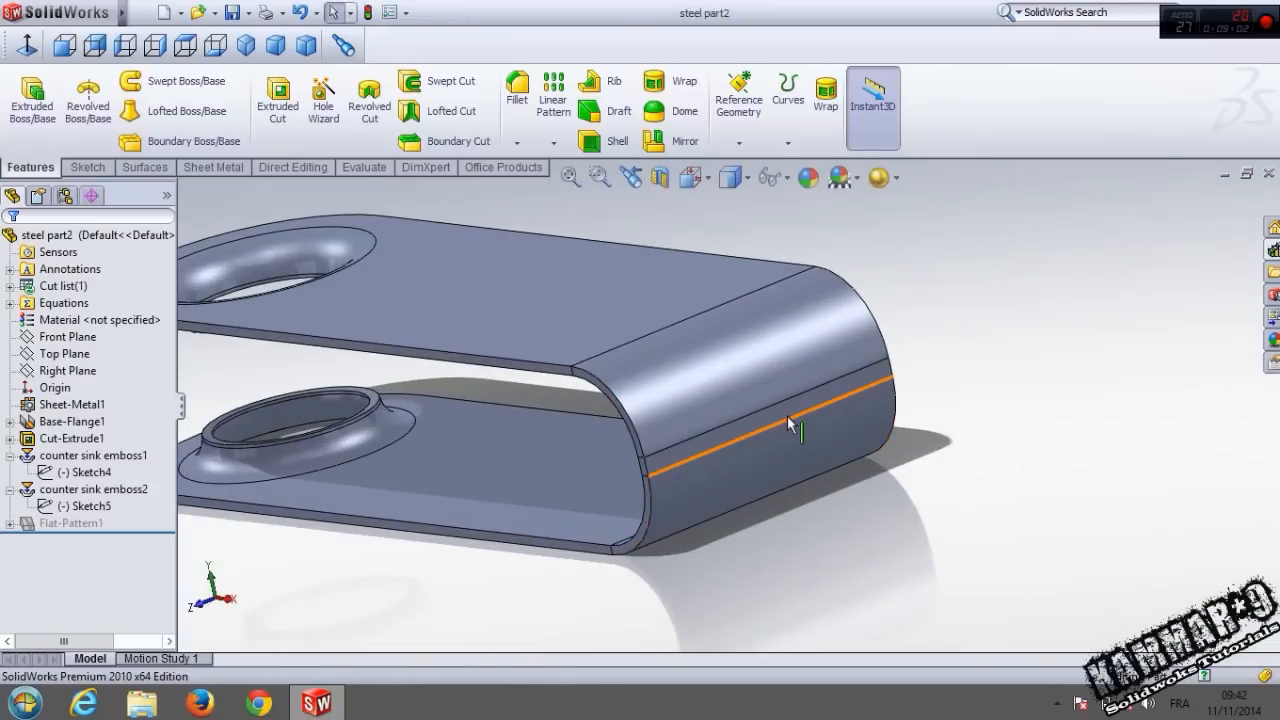
Create a new part and sketch a horizontal line about 35 mm long across the origin on the Front Plane.
click(166, 13)
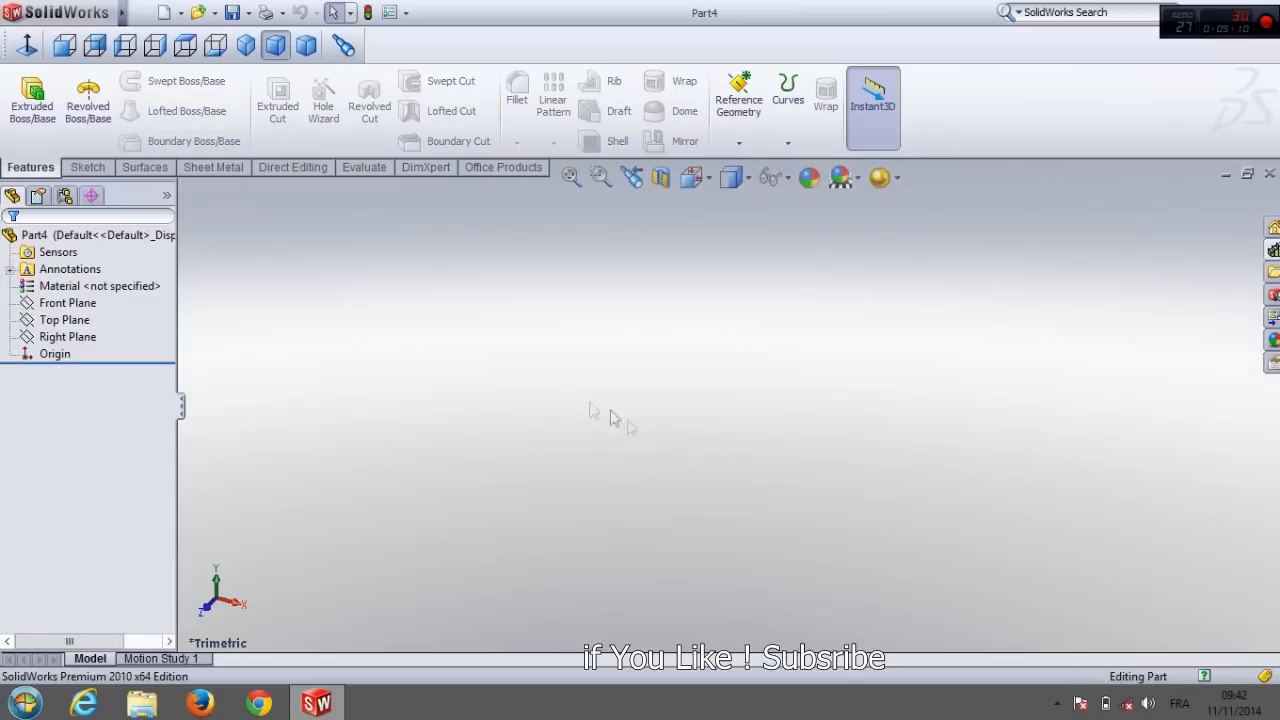
click(68, 305)
click(101, 282)
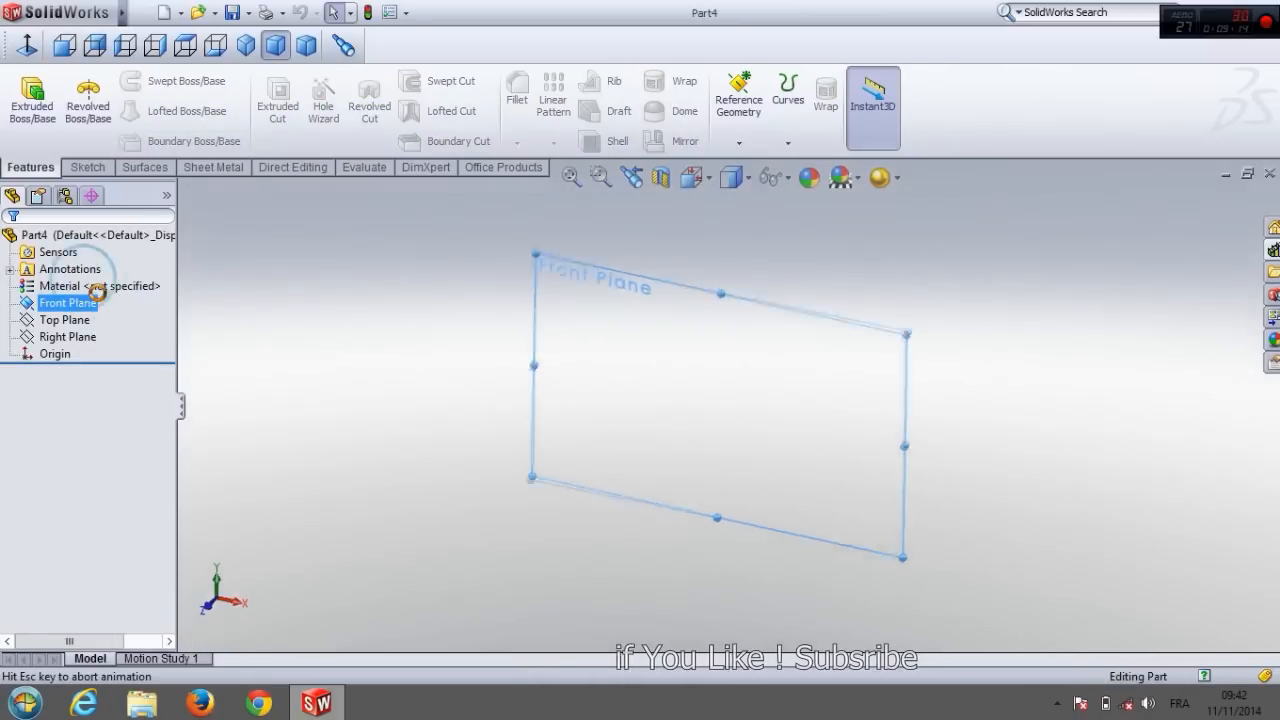
click(116, 82)
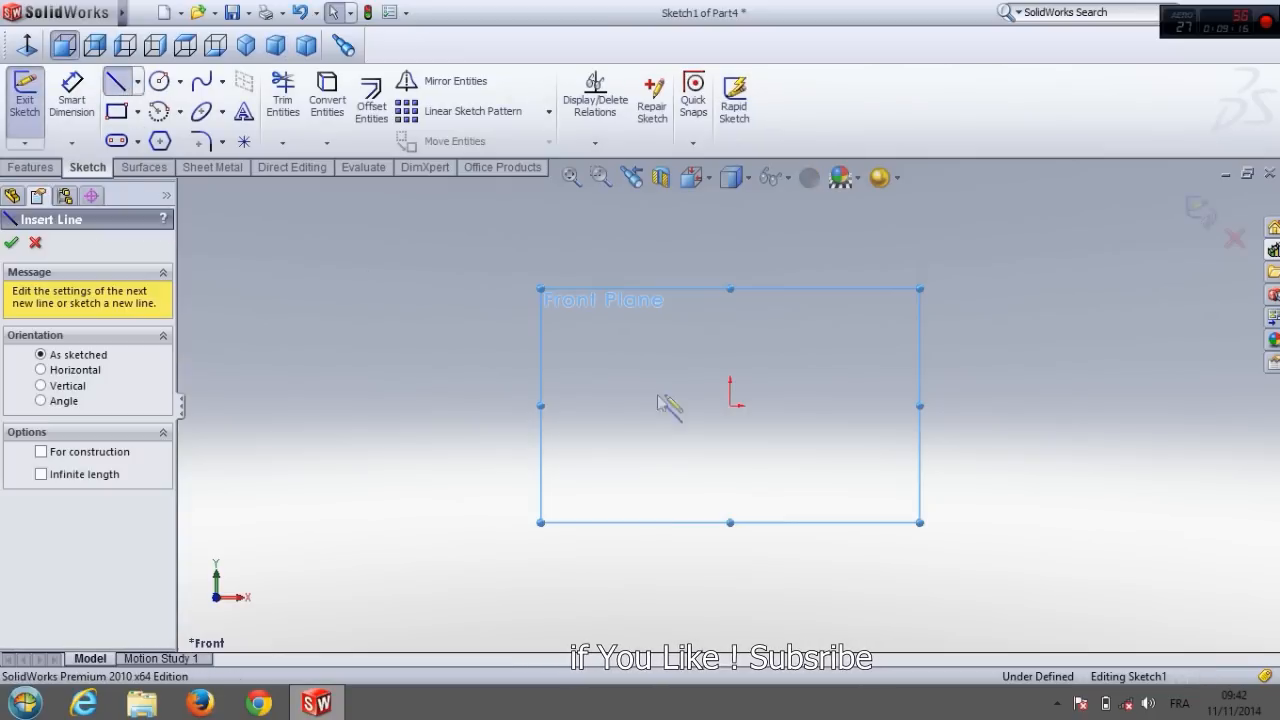
click(693, 405)
click(767, 405)
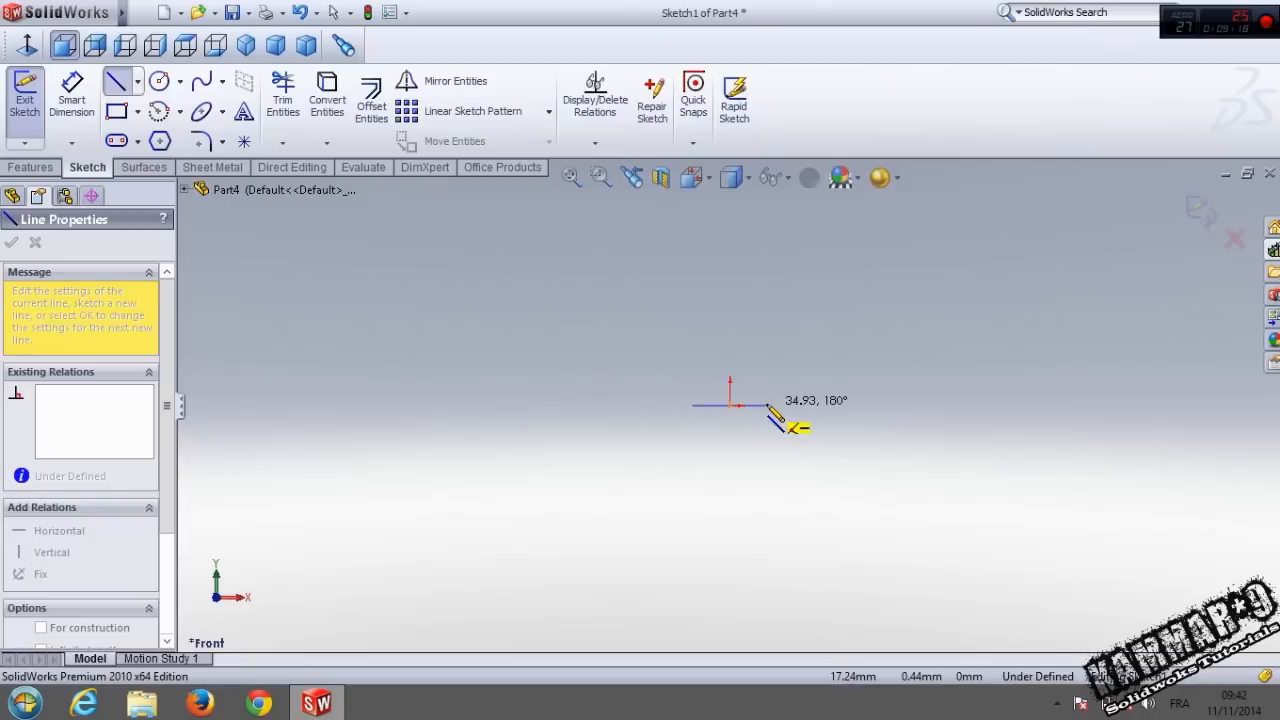
click(731, 460)
click(738, 460)
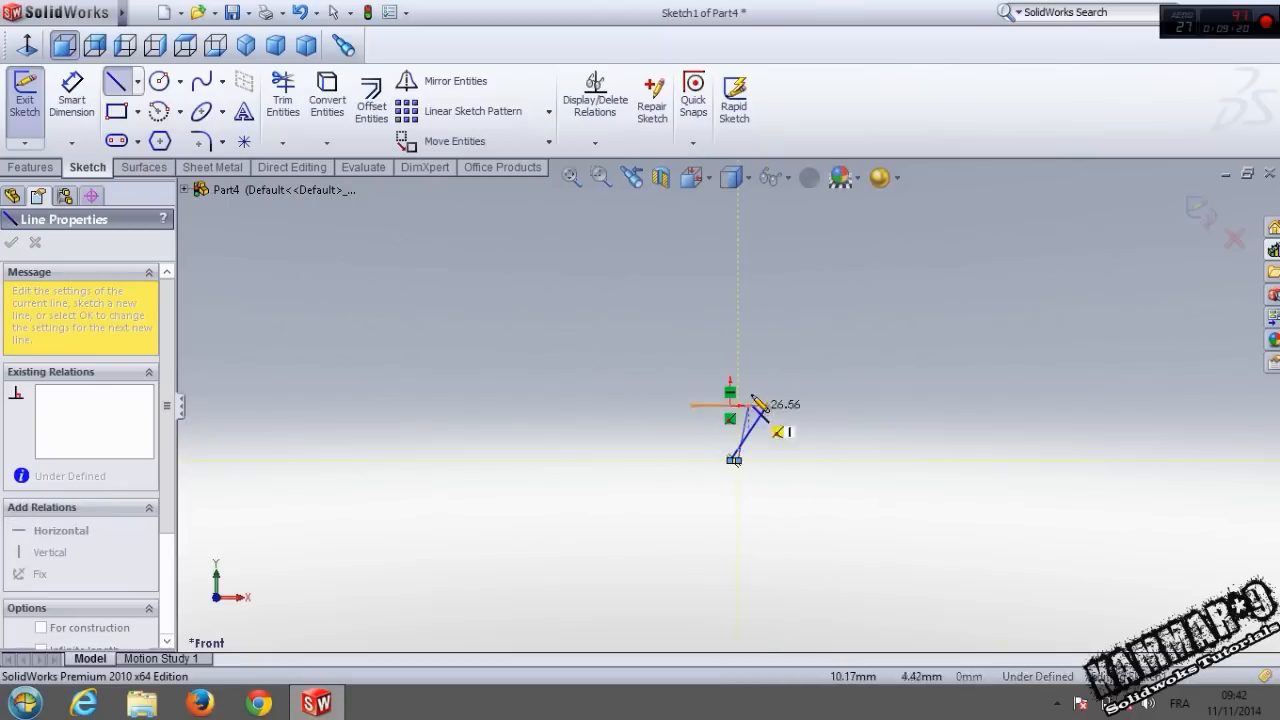
scroll(757, 396, down, 3)
click(970, 416)
key(Escape)
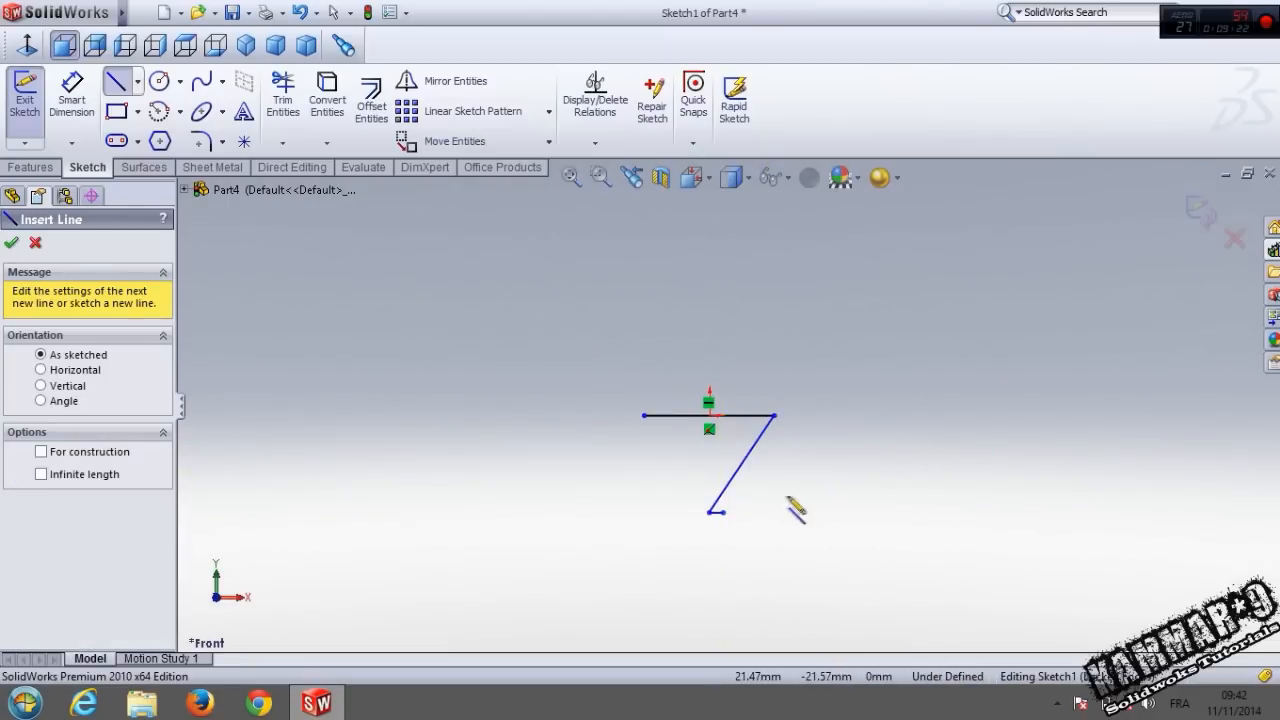
key(Escape)
click(729, 483)
key(Delete)
drag(678, 471, 775, 556)
key(Delete)
Sketch a vertical line about 20 mm long upward from the origin.
scroll(717, 422, down, 2)
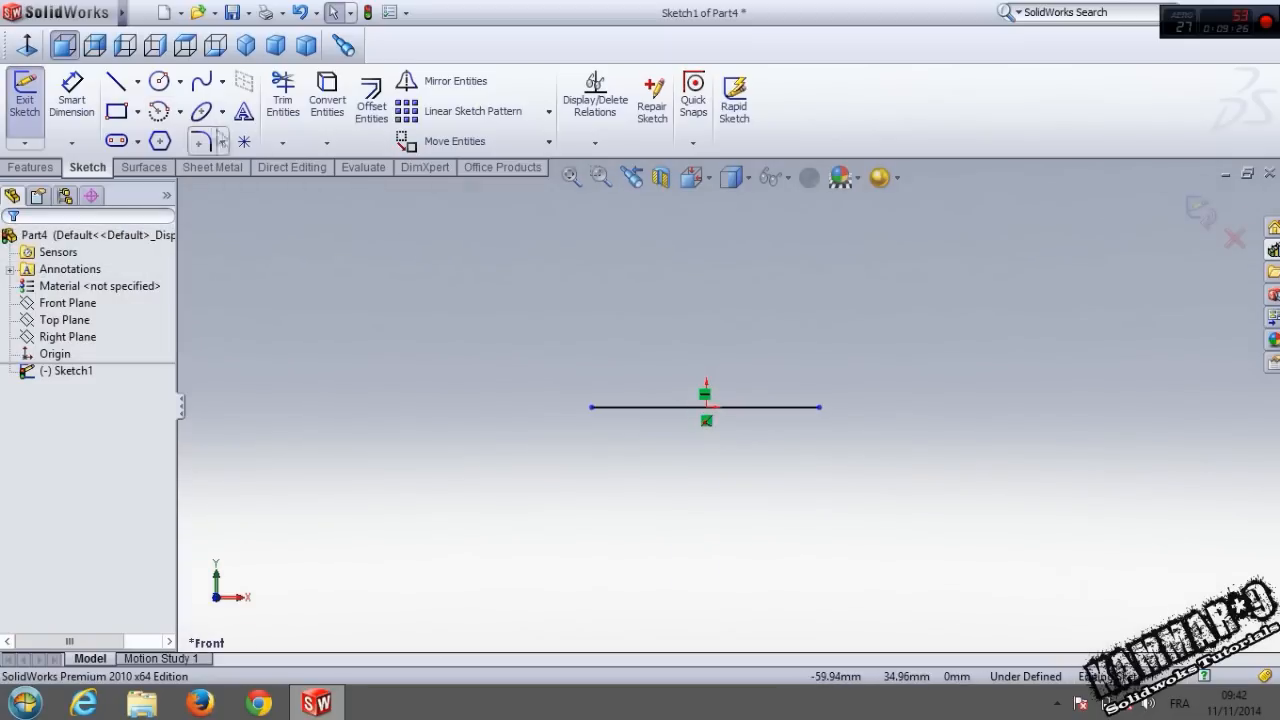
click(120, 83)
click(706, 407)
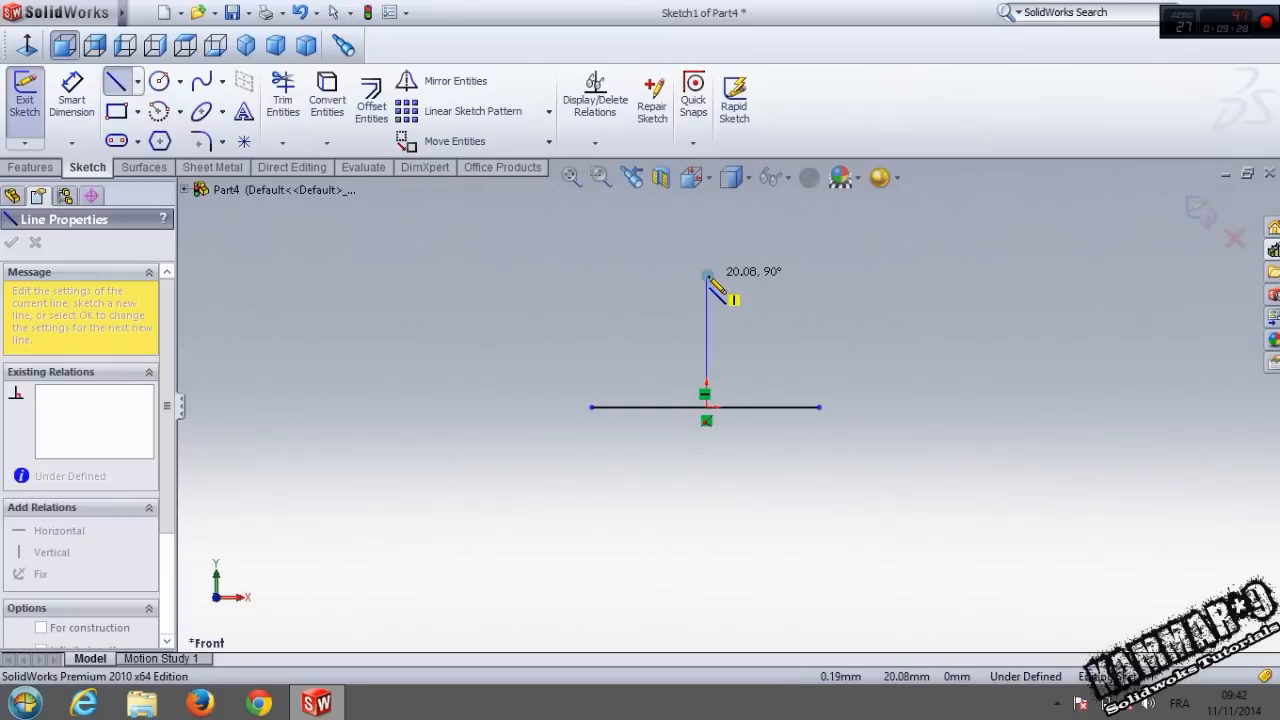
key(Escape)
scroll(690, 430, down, 2)
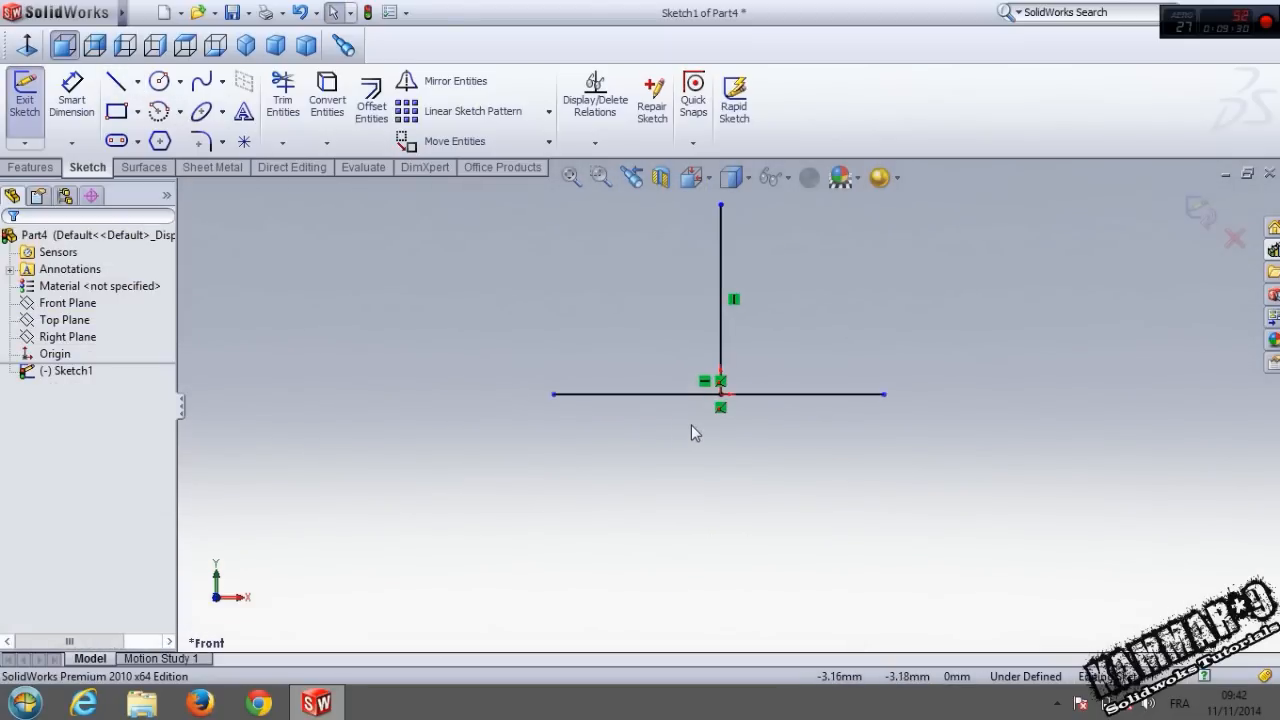
Dimension the horizontal line's length to 8 mm.
click(71, 95)
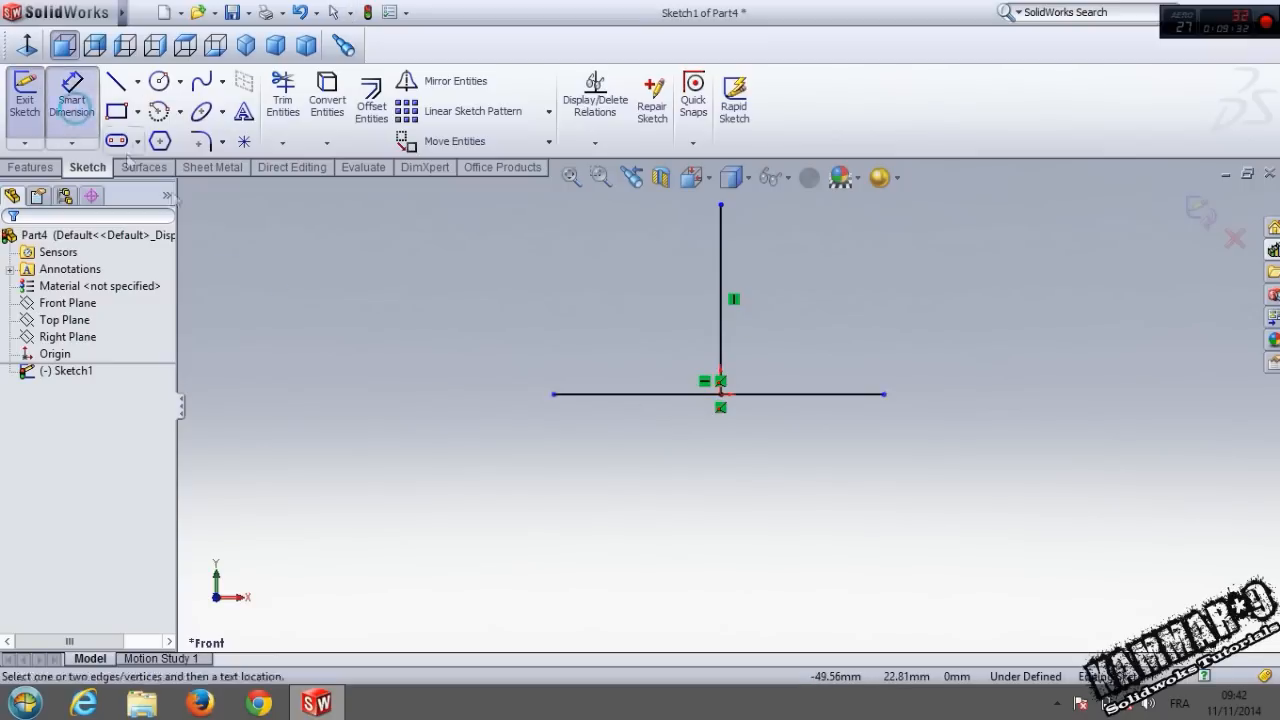
click(597, 396)
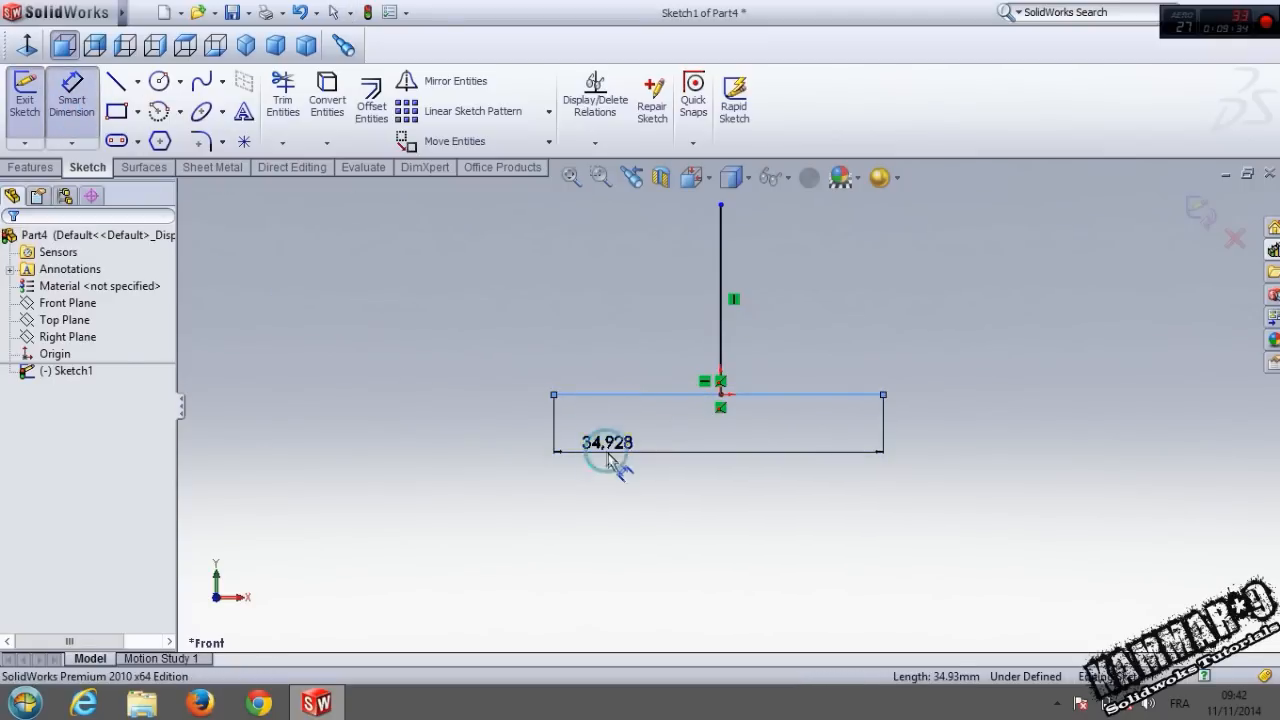
click(612, 464)
key(Return)
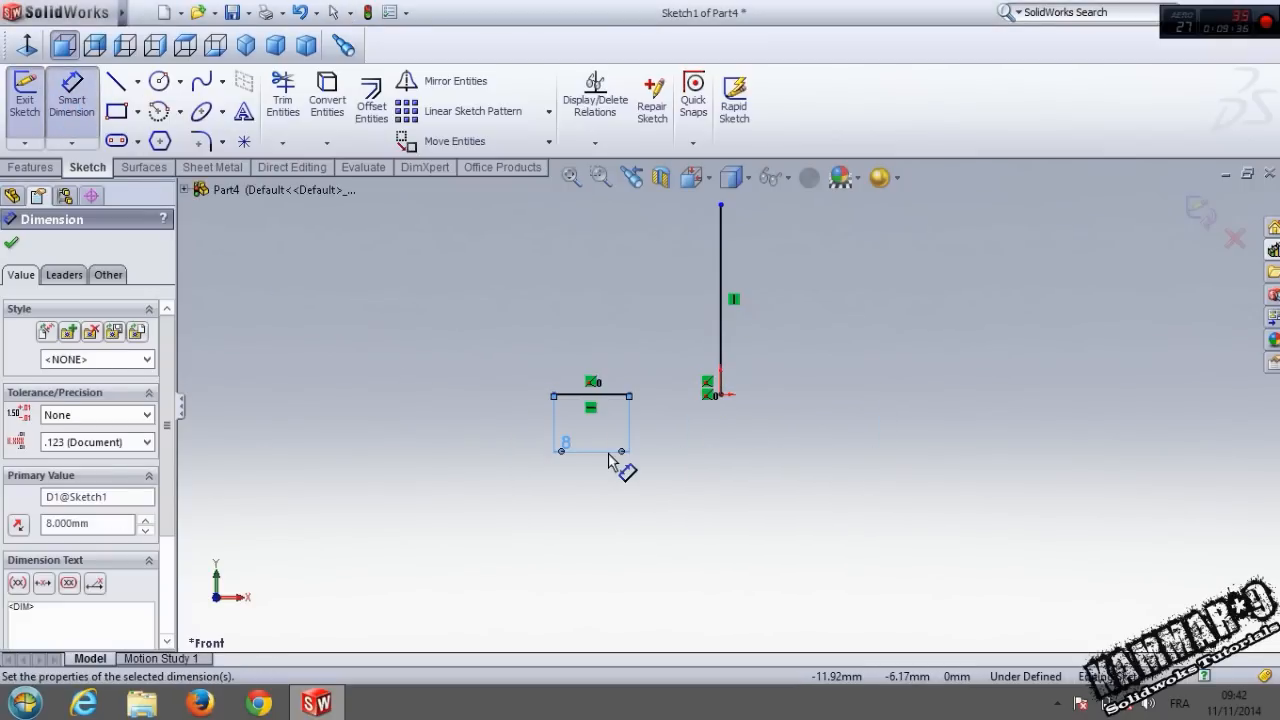
Dimension the vertical line's length to 2.5 mm.
click(722, 337)
click(845, 320)
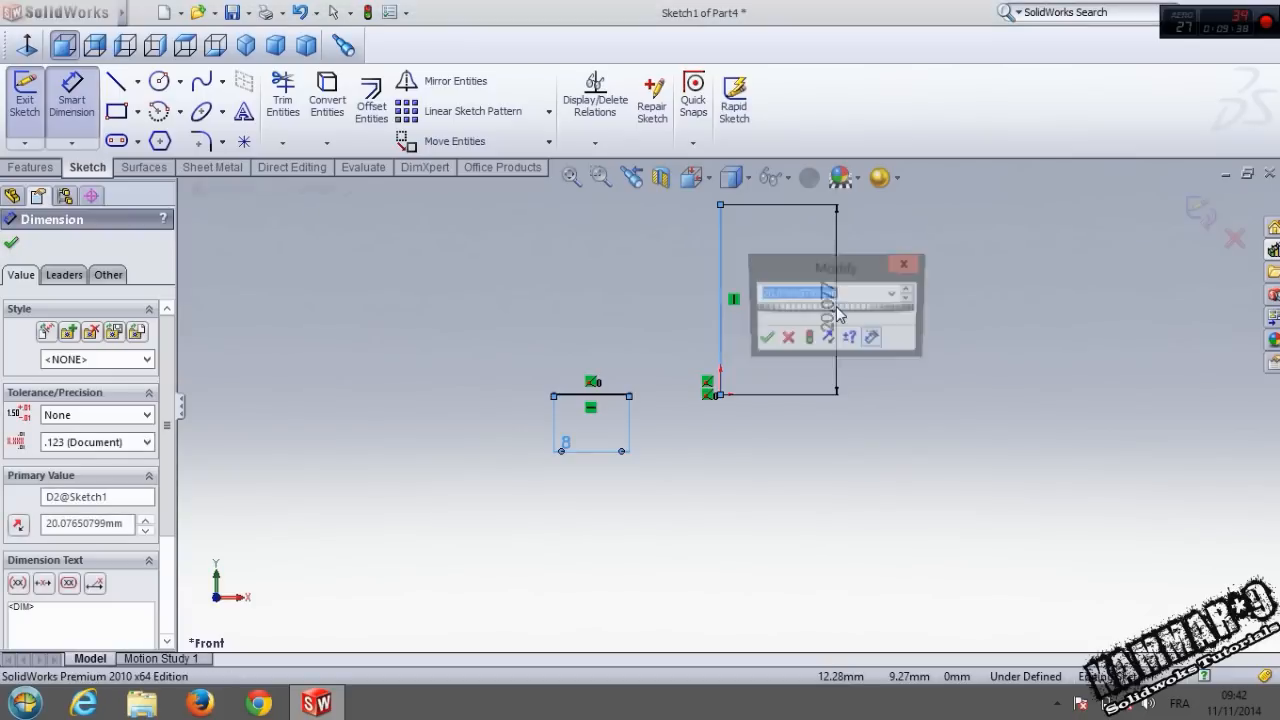
text(2.5)
key(Return)
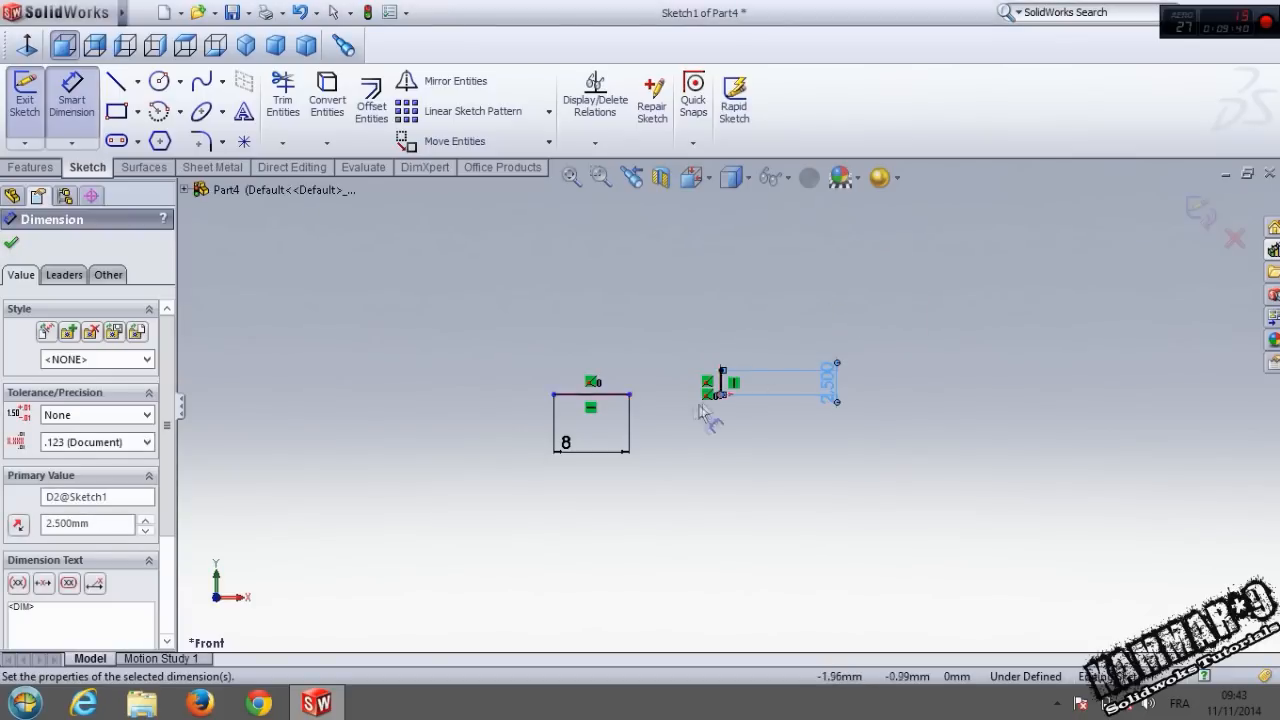
scroll(674, 410, down, 3)
key(Escape)
Centre the horizontal line on the vertical line's lower endpoint with a Midpoint relation.
click(560, 373)
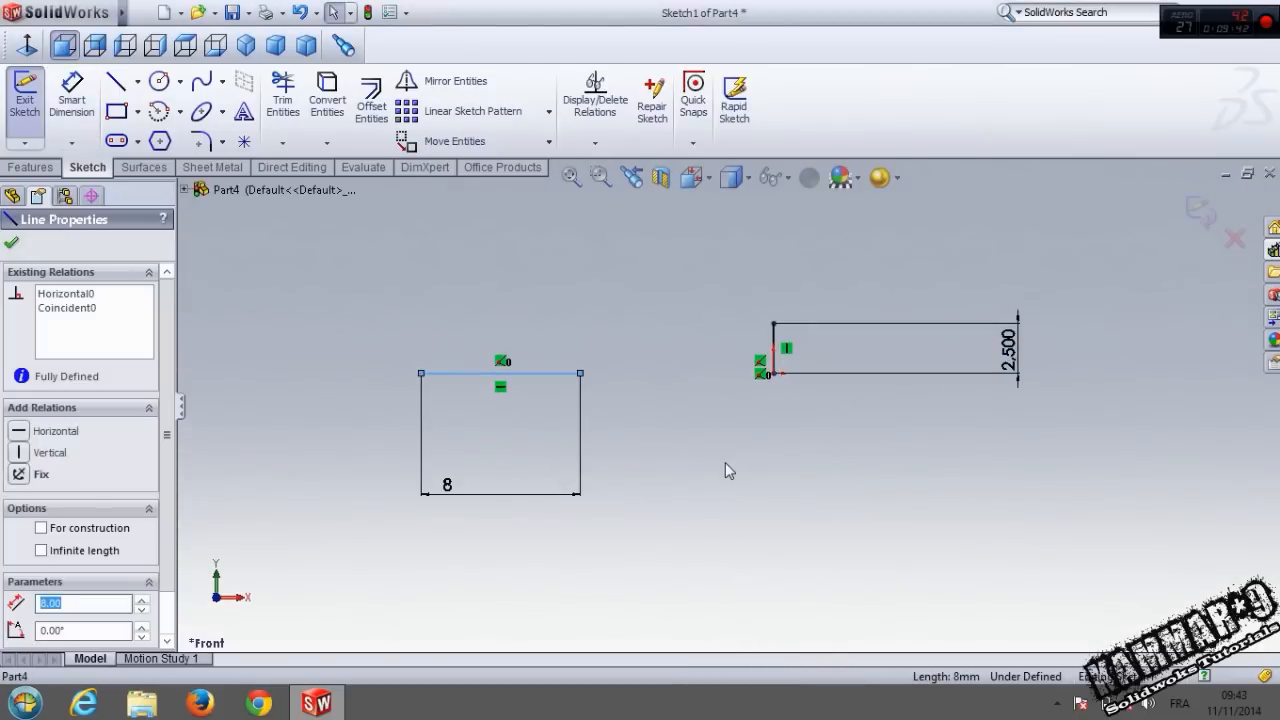
scroll(783, 398, down, 2)
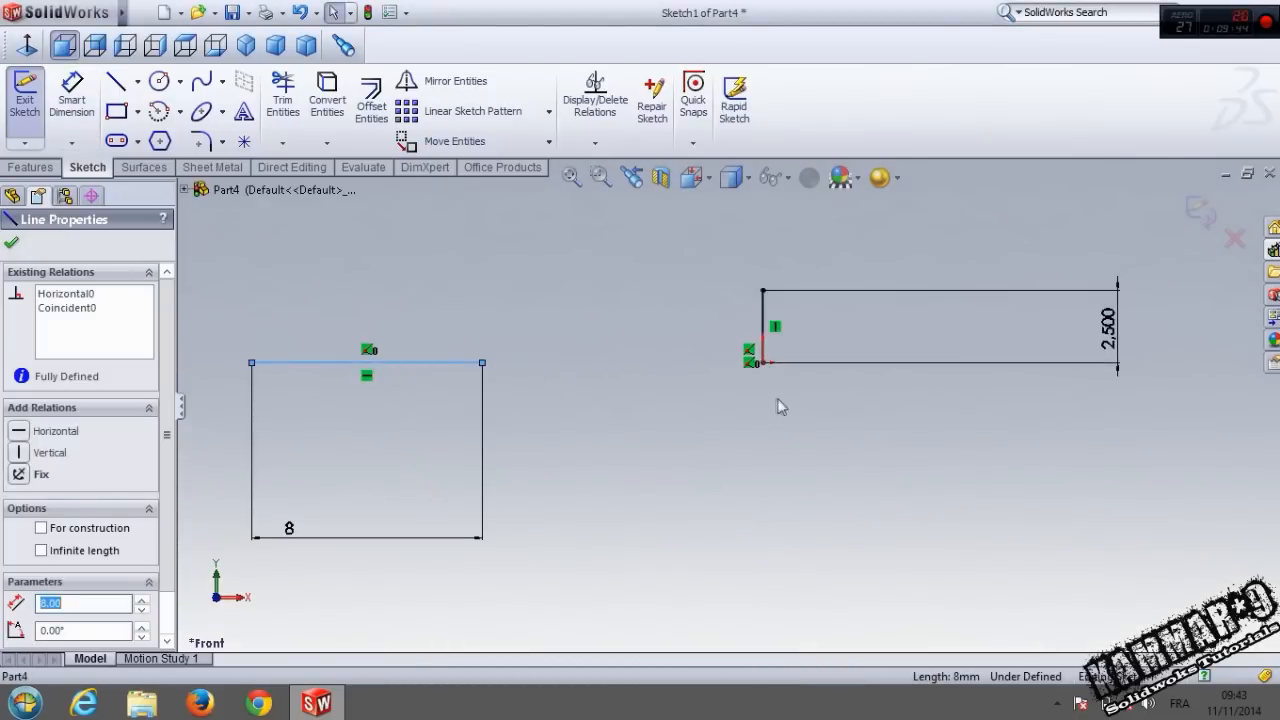
ctrl+click(763, 363)
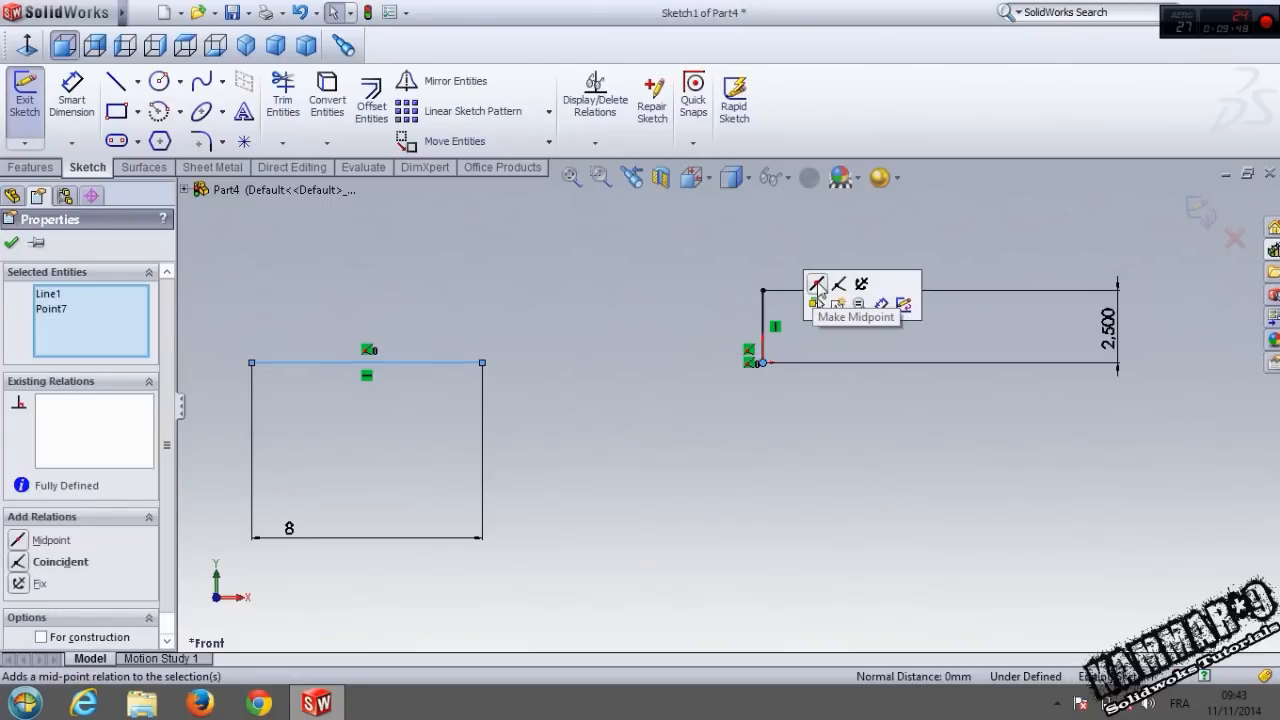
click(818, 287)
click(734, 457)
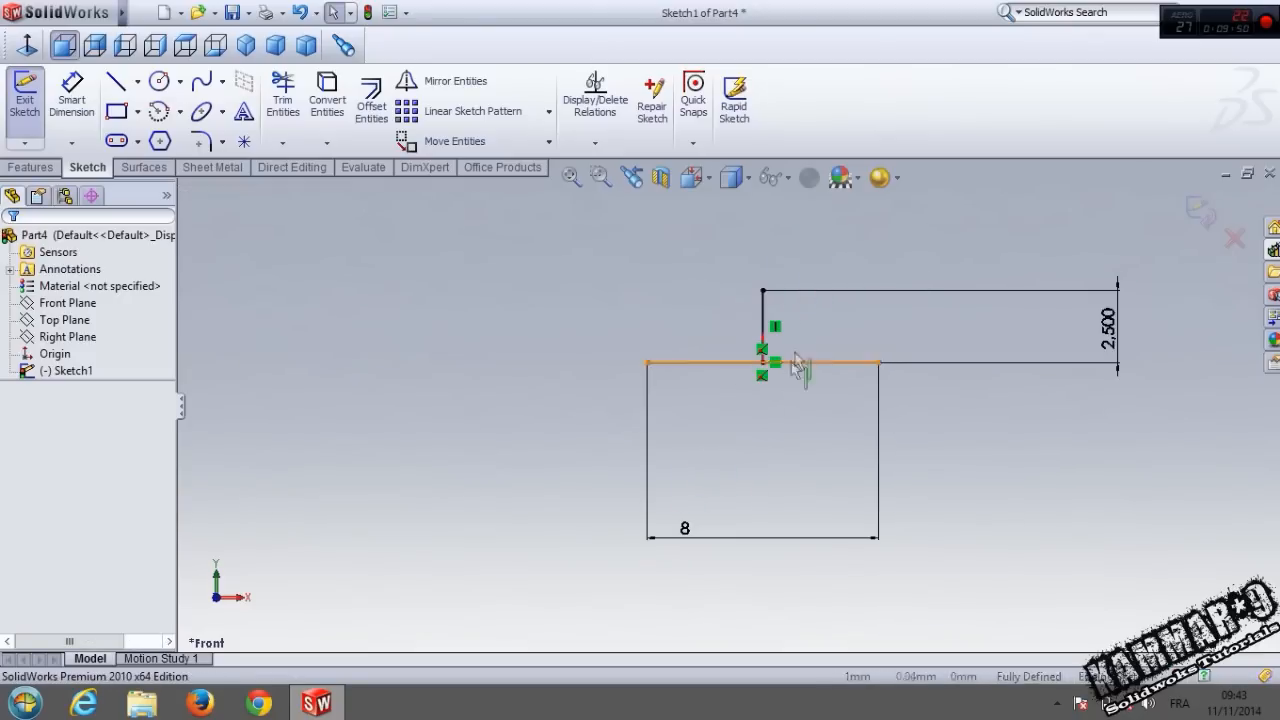
Convert the 2.5 mm vertical line to construction geometry.
scroll(800, 304, down, 2)
click(723, 329)
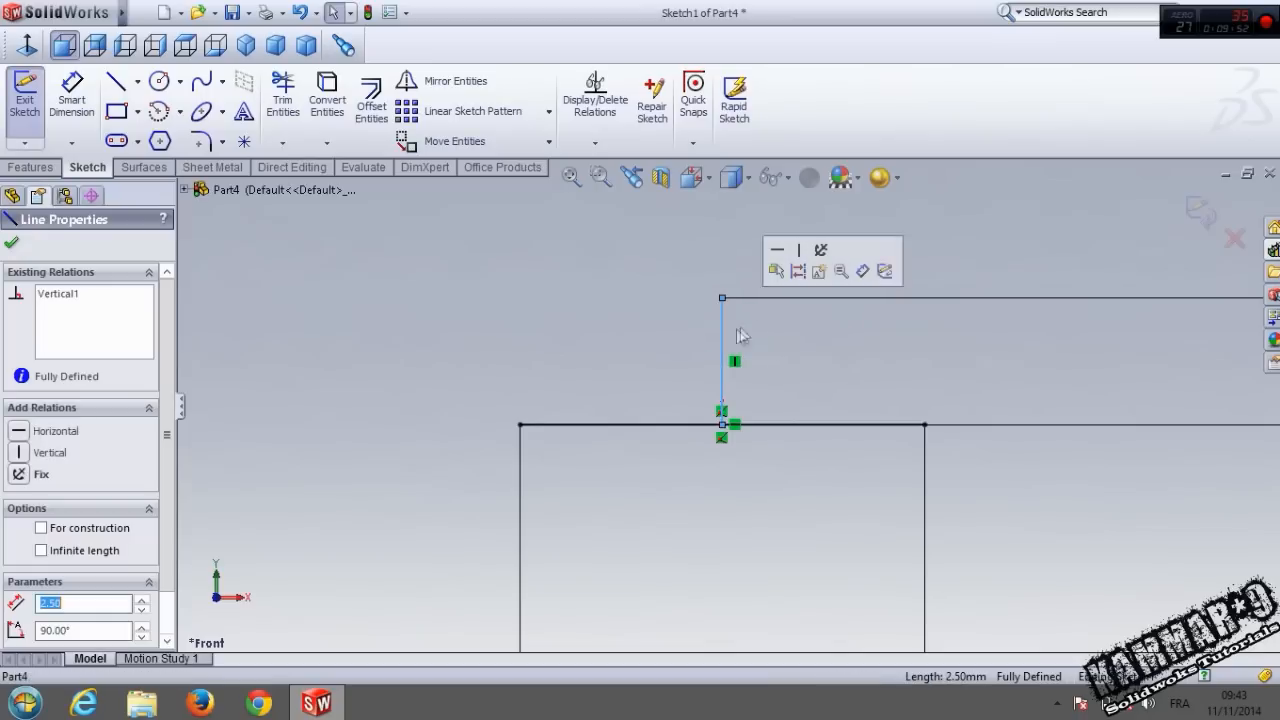
click(798, 272)
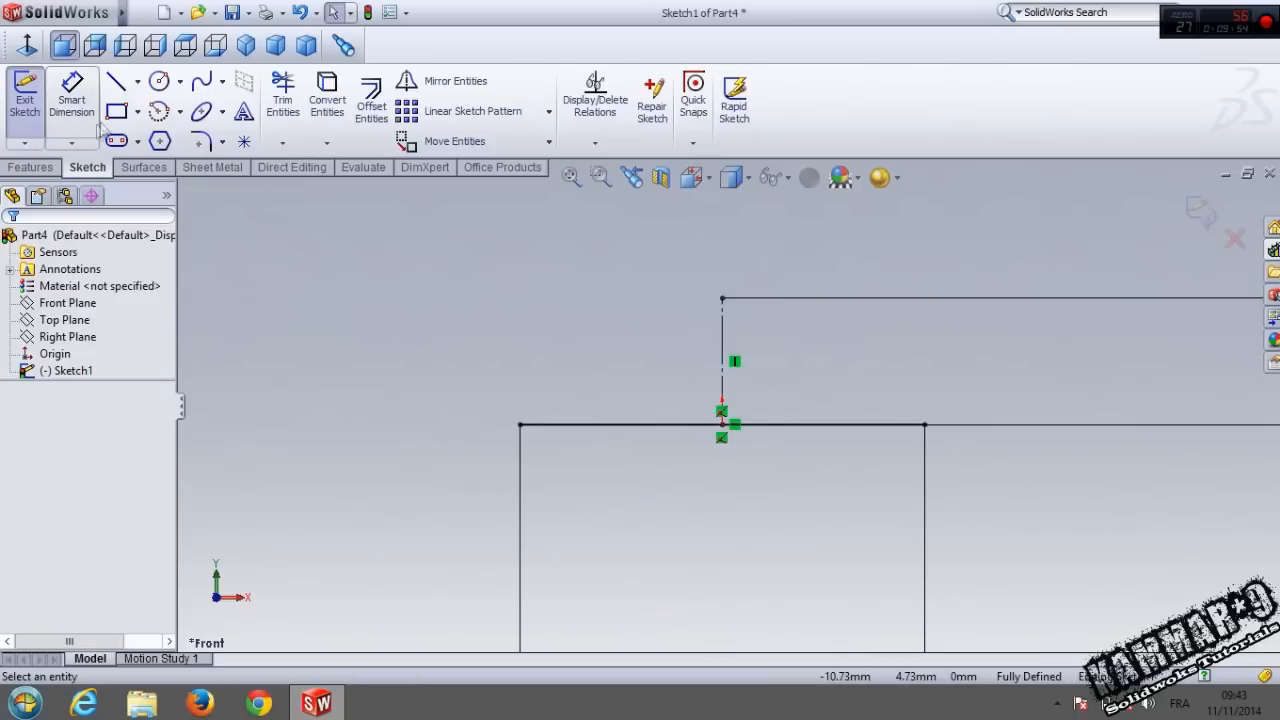
Draw two inward-curving three-point arcs joining the horizontal line's endpoints to the top of the vertical construction line.
click(159, 111)
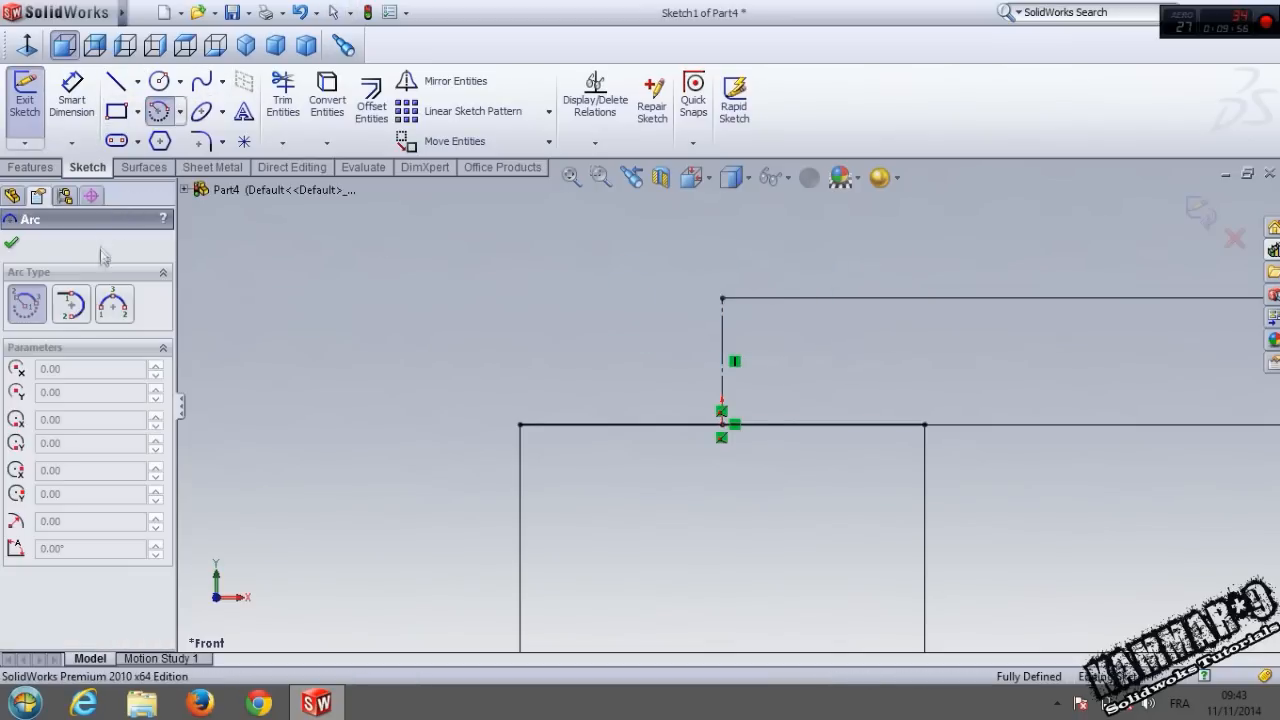
click(114, 305)
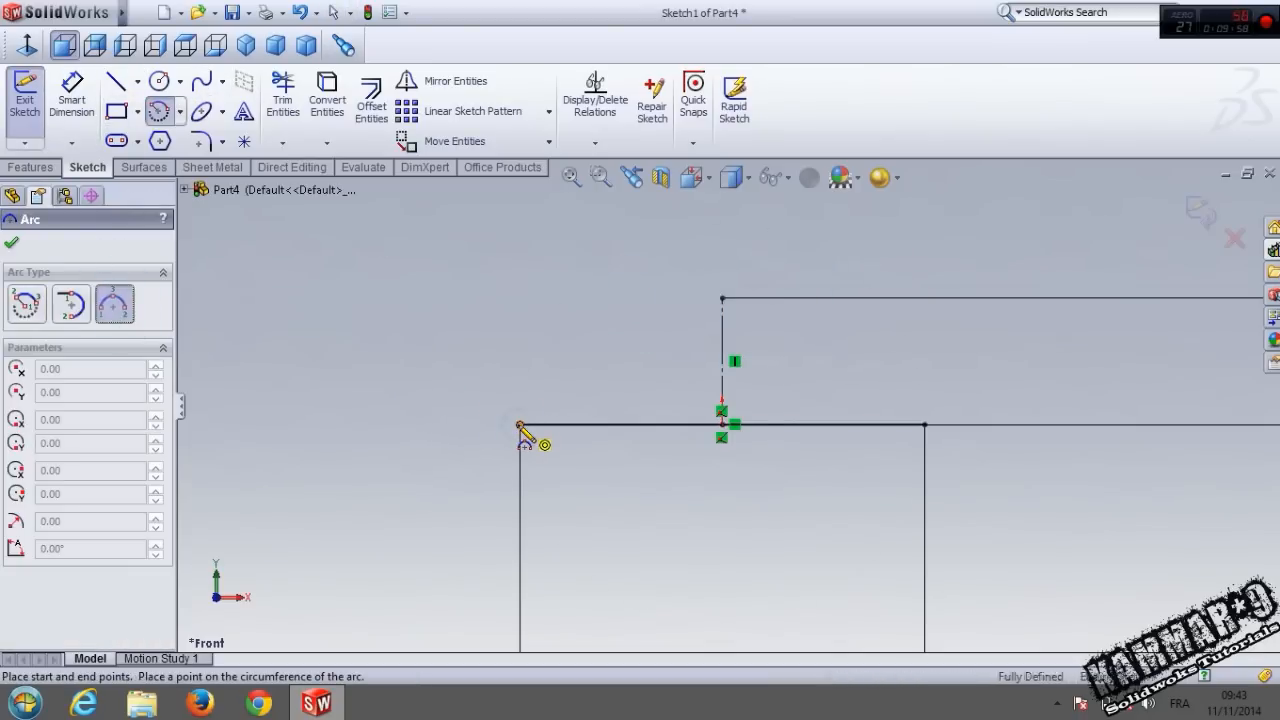
click(665, 370)
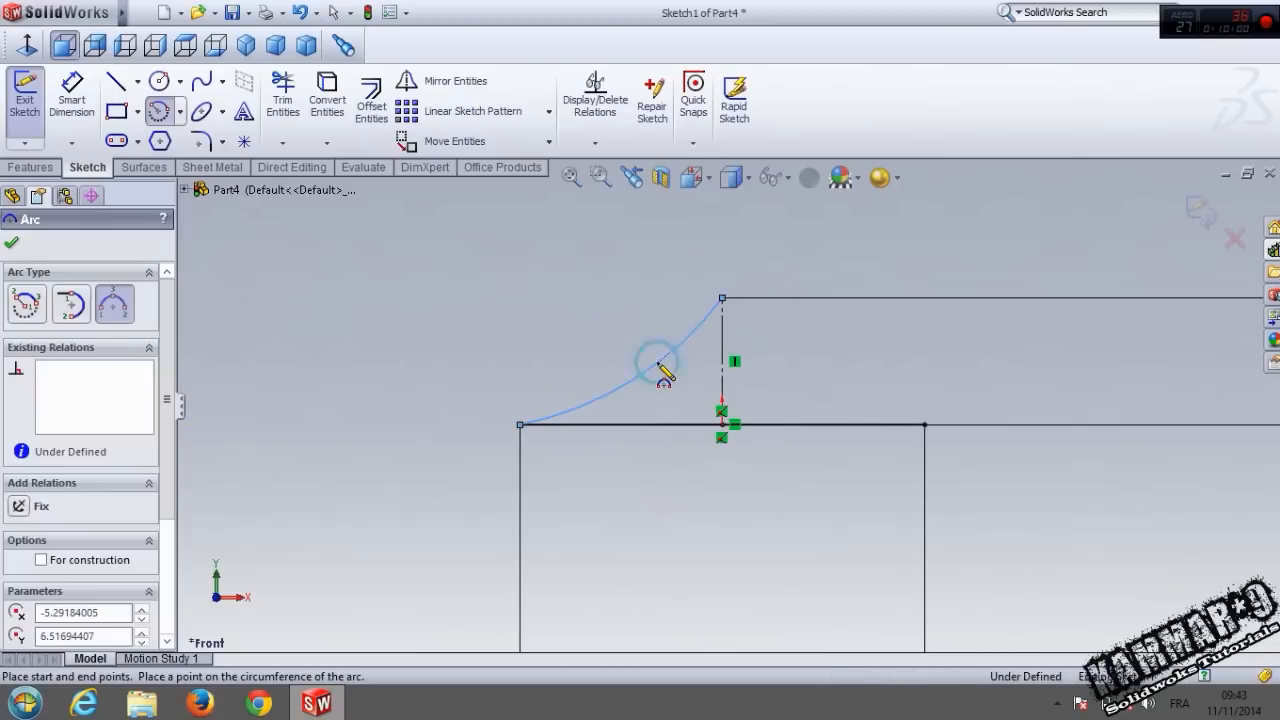
click(722, 299)
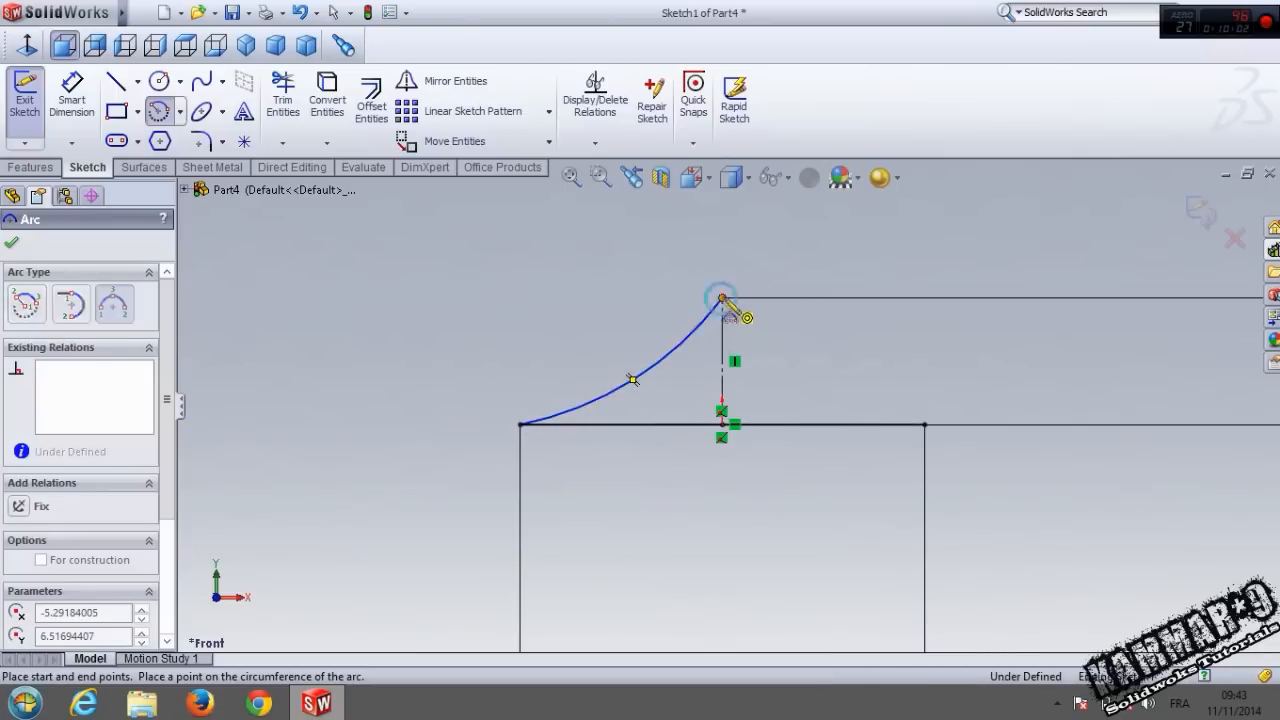
click(924, 424)
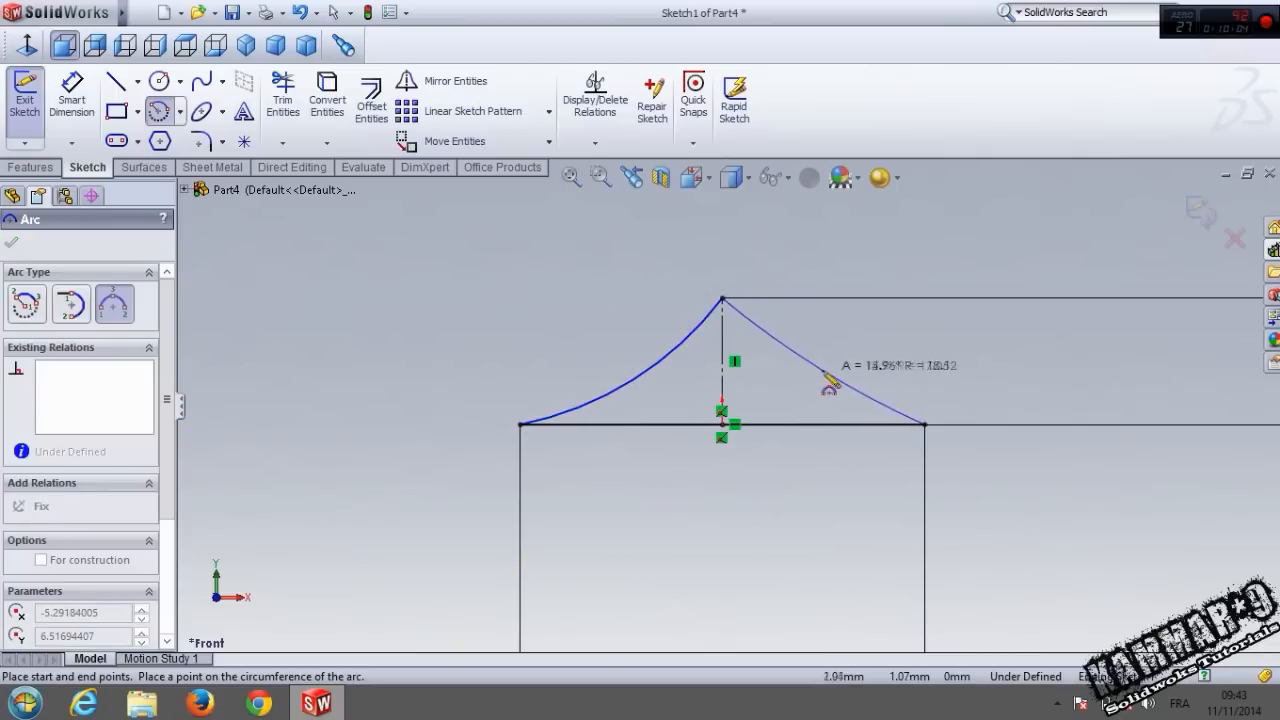
click(802, 384)
key(Escape)
Dimension the right arc with a 6 mm radius.
right_drag(896, 374, 914, 229)
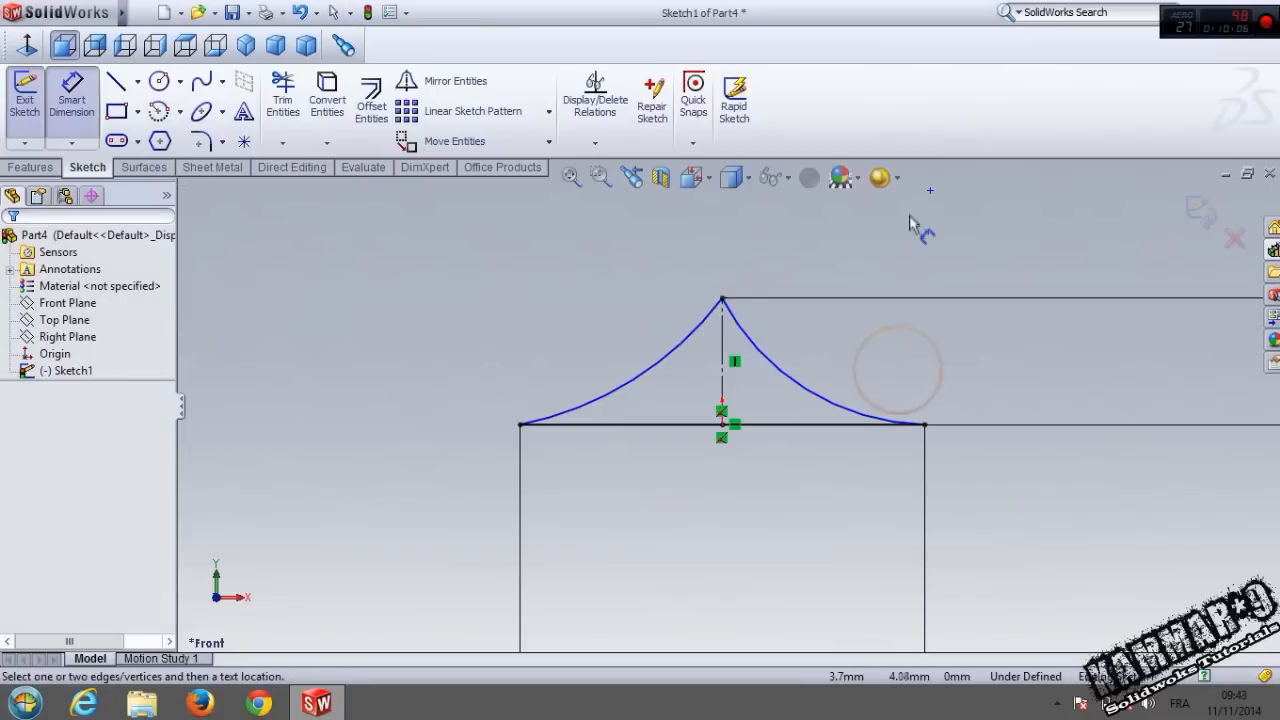
click(808, 387)
click(842, 352)
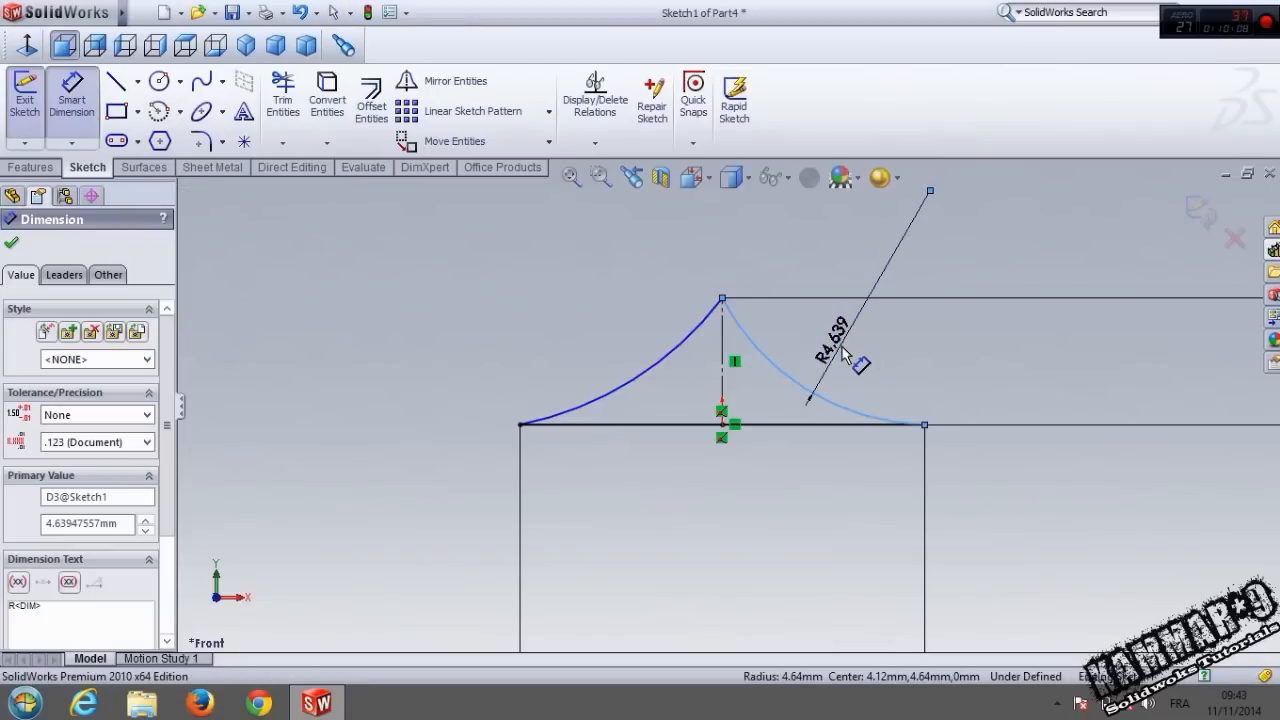
text(6)
key(Return)
key(Escape)
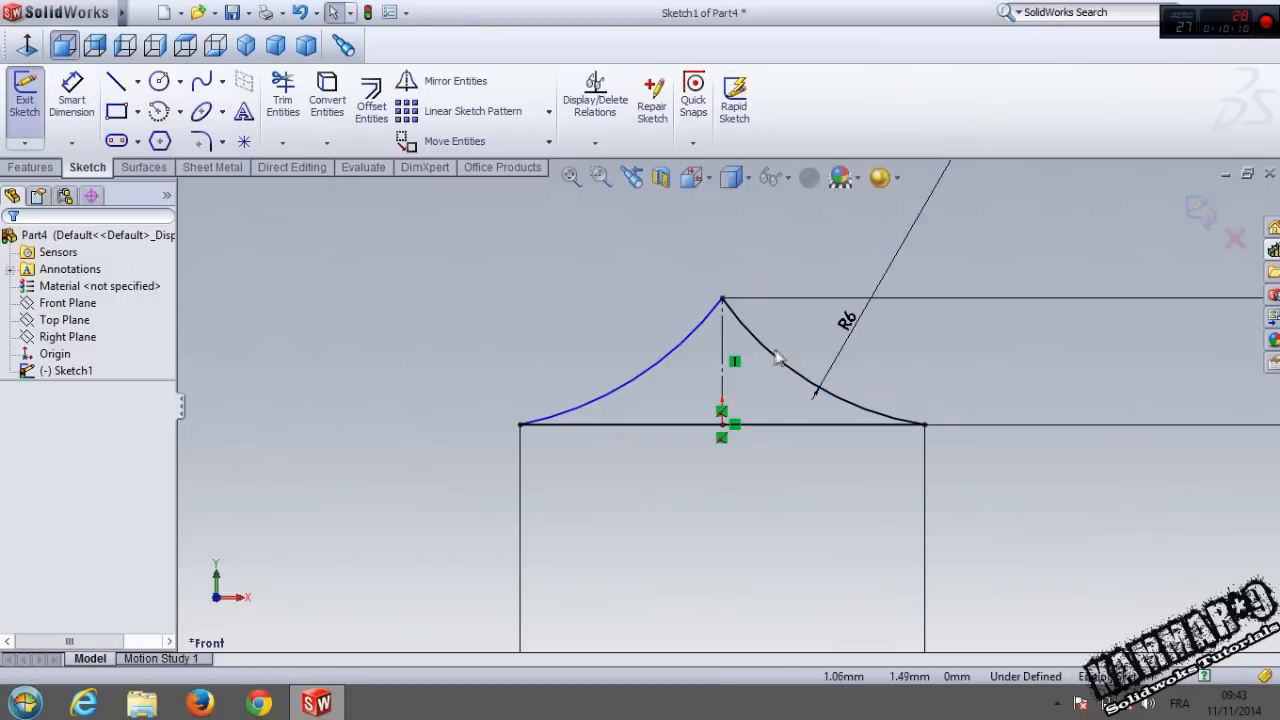
Make the left and right arcs equal with an Equal relation.
click(774, 352)
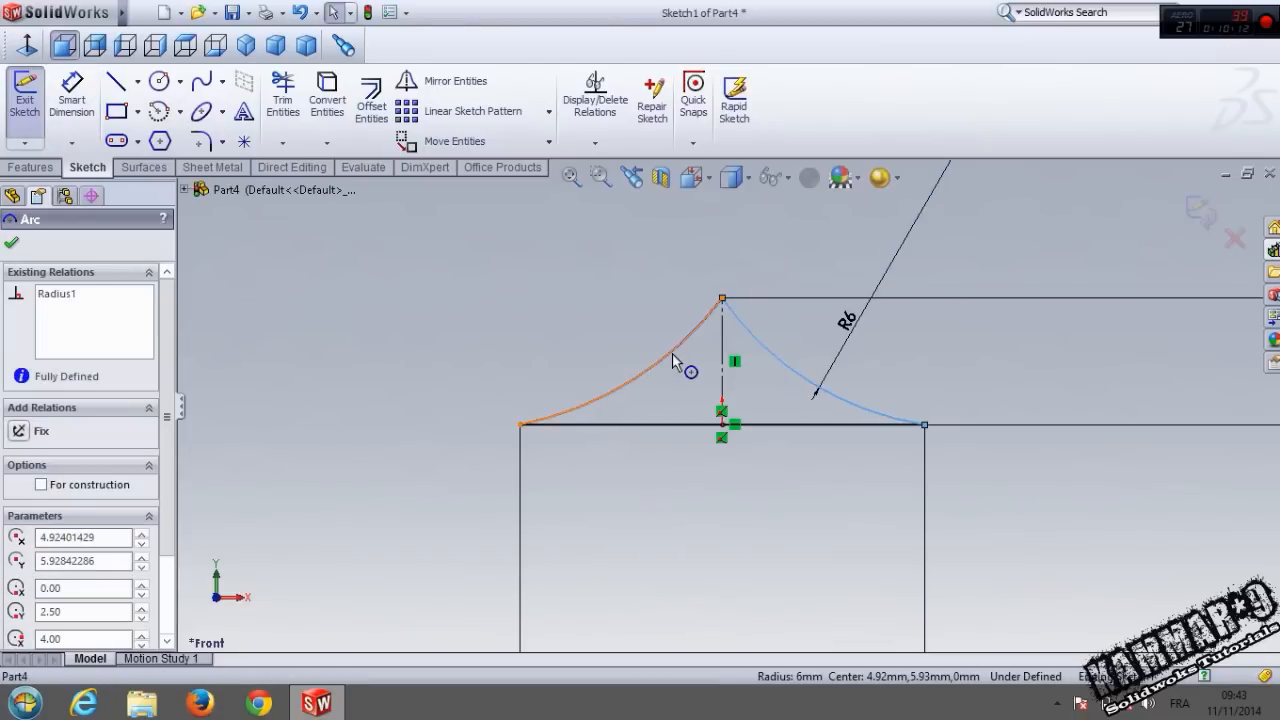
ctrl+click(673, 354)
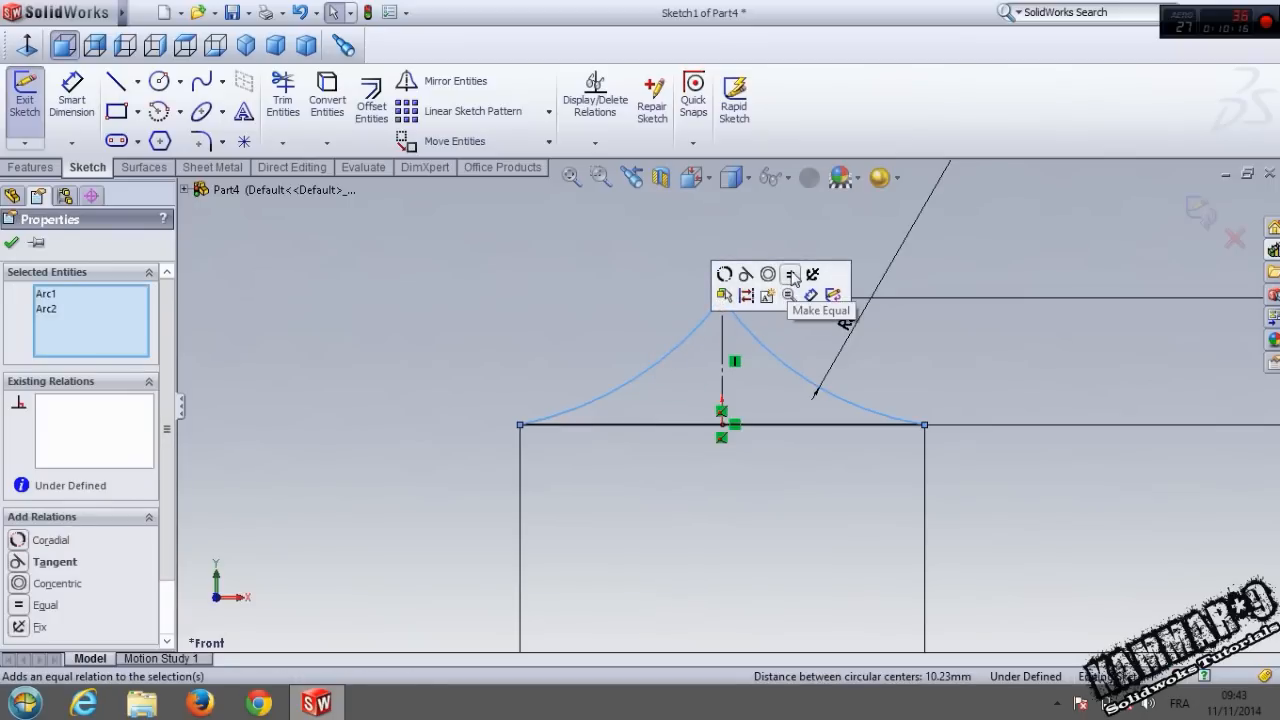
click(791, 274)
click(614, 268)
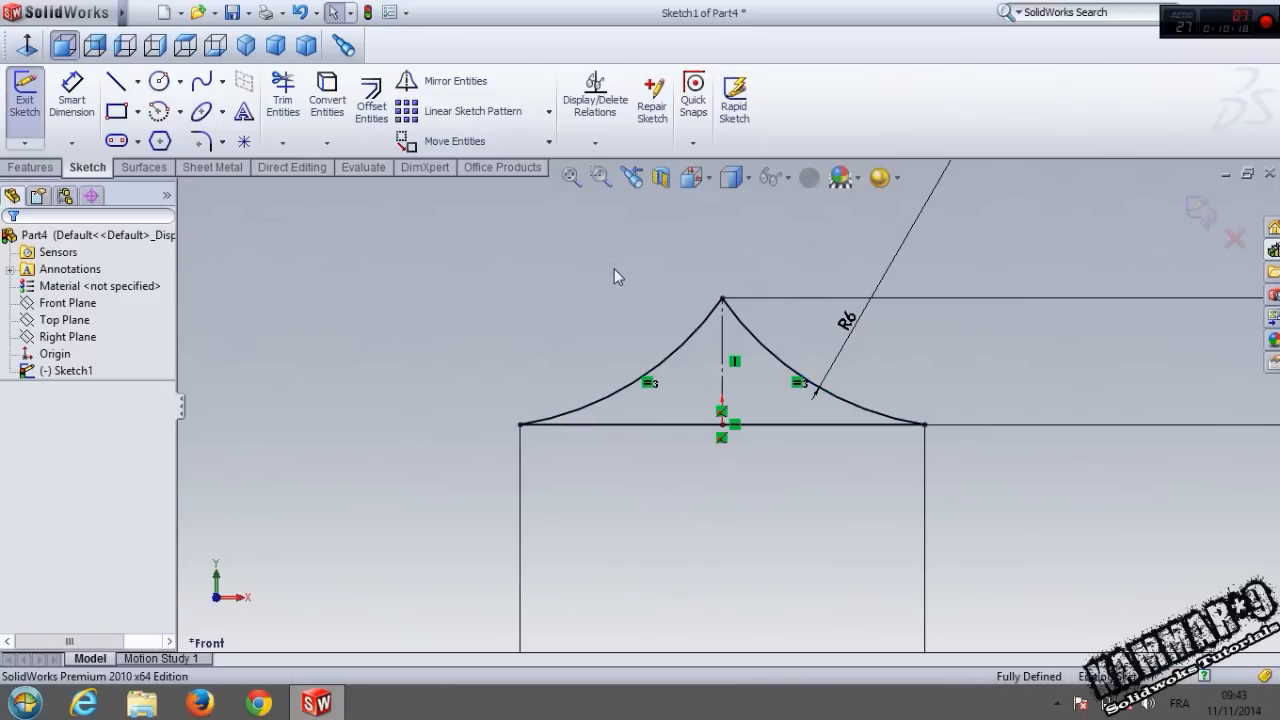
Round the peak where the two R6 arcs meet with a 2 mm sketch fillet.
click(201, 141)
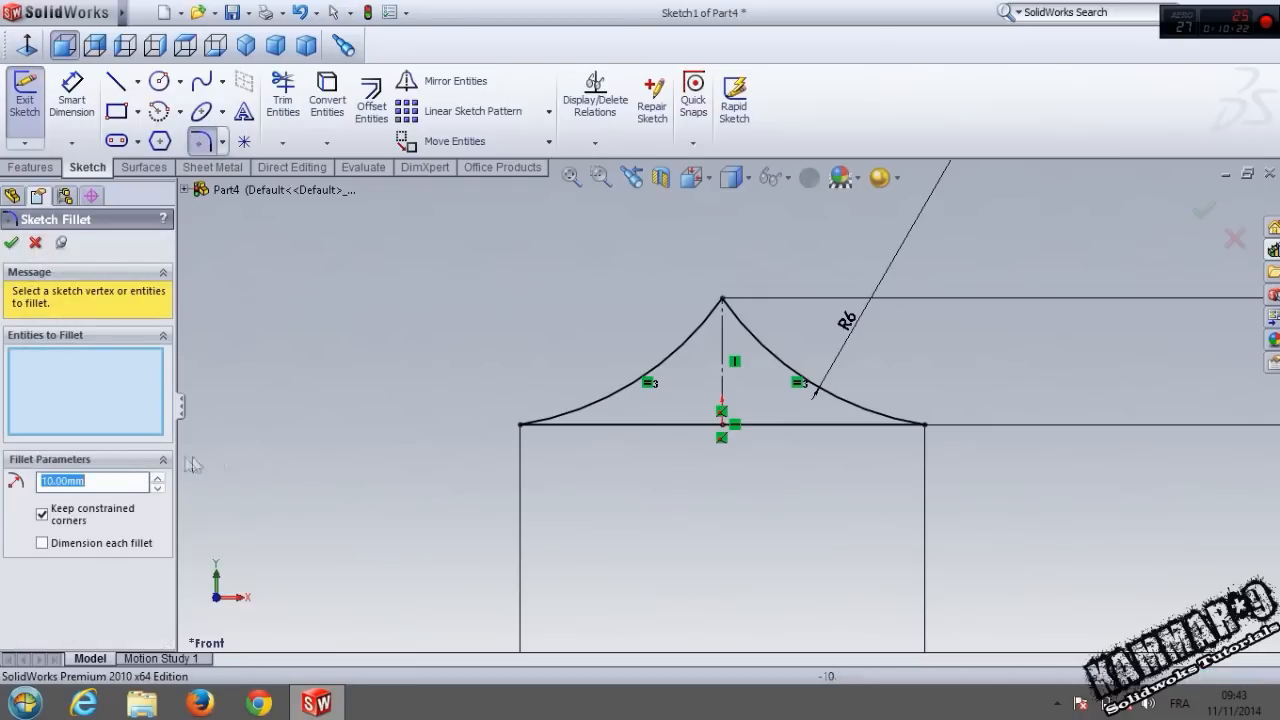
text(2)
key(Return)
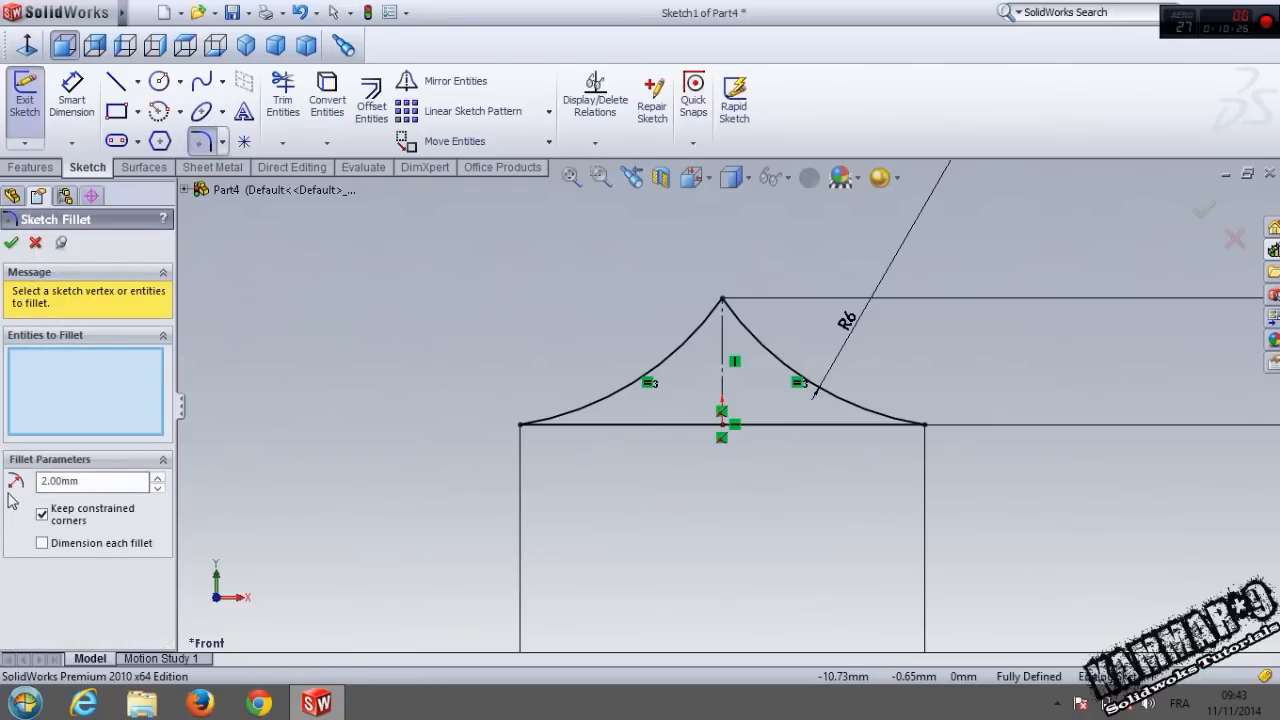
click(722, 300)
click(696, 370)
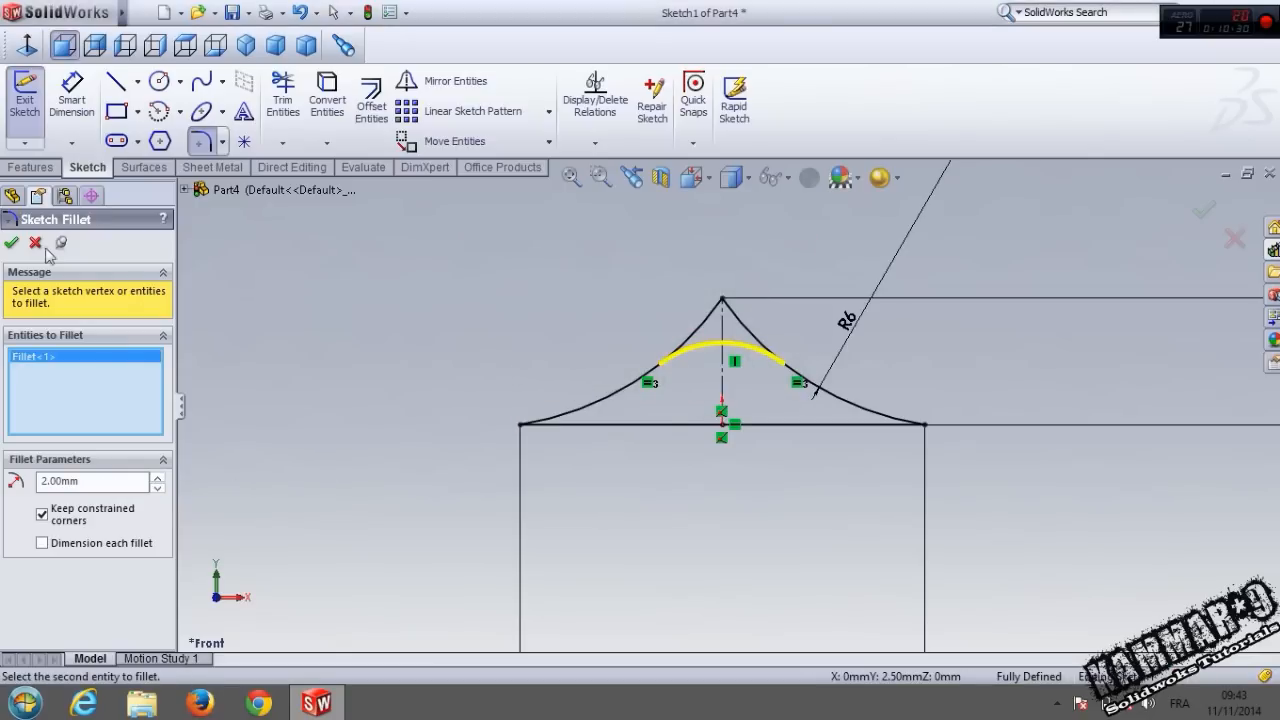
click(11, 242)
click(11, 242)
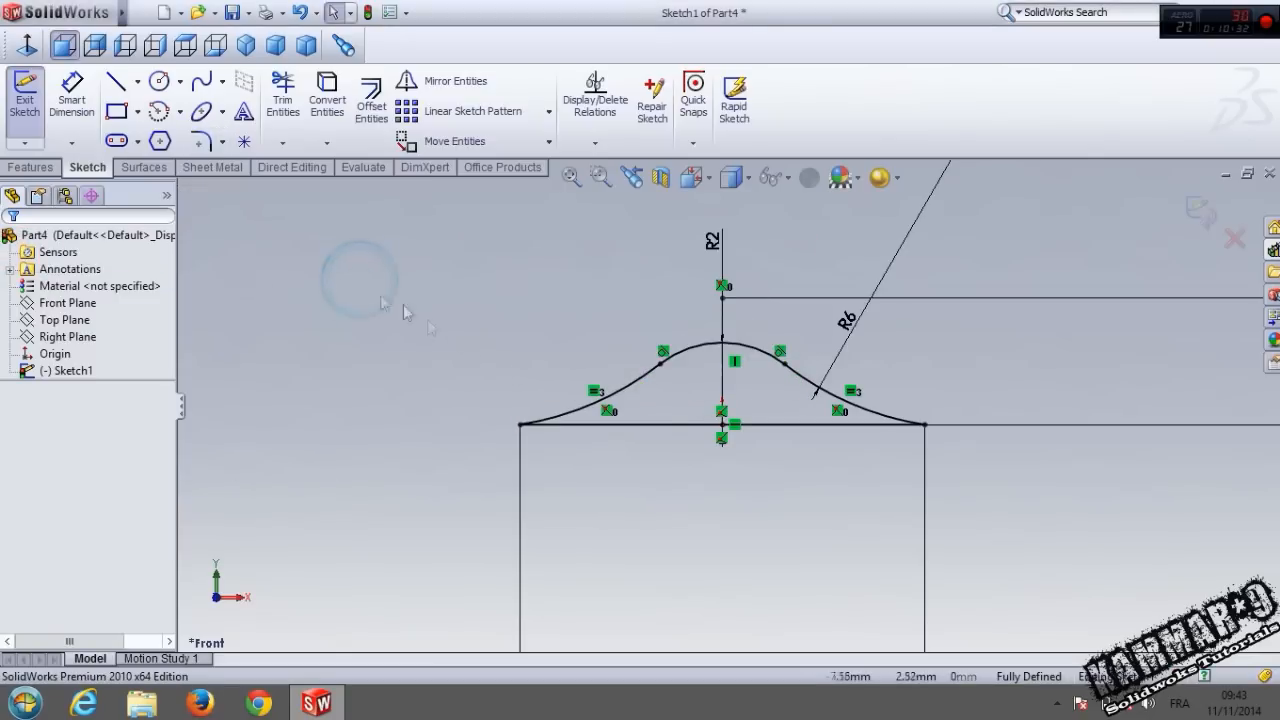
key(f)
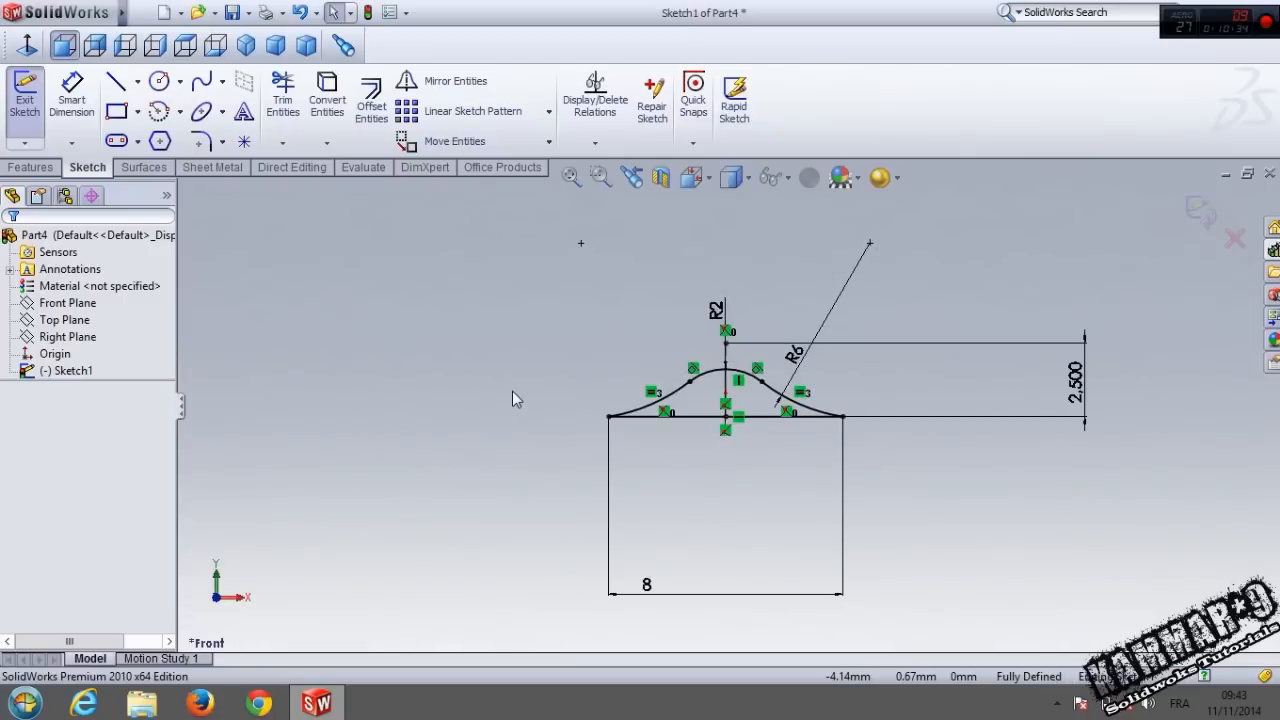
click(203, 170)
click(459, 102)
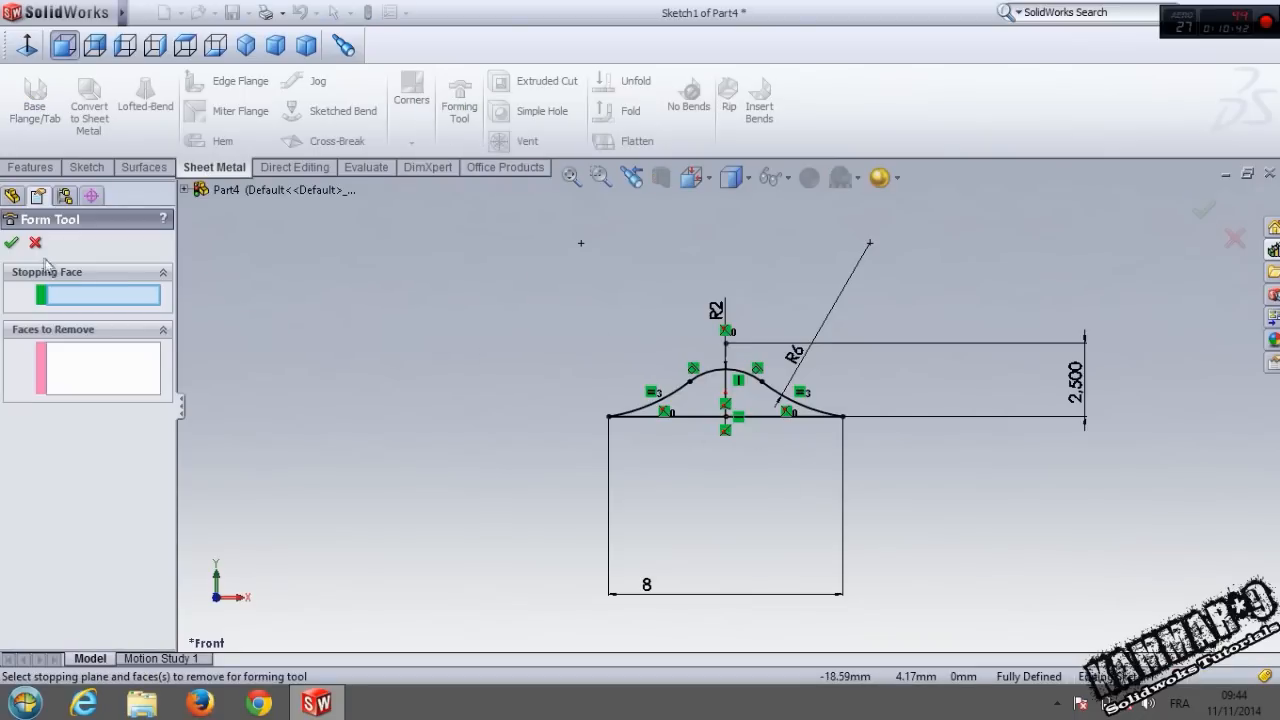
click(35, 242)
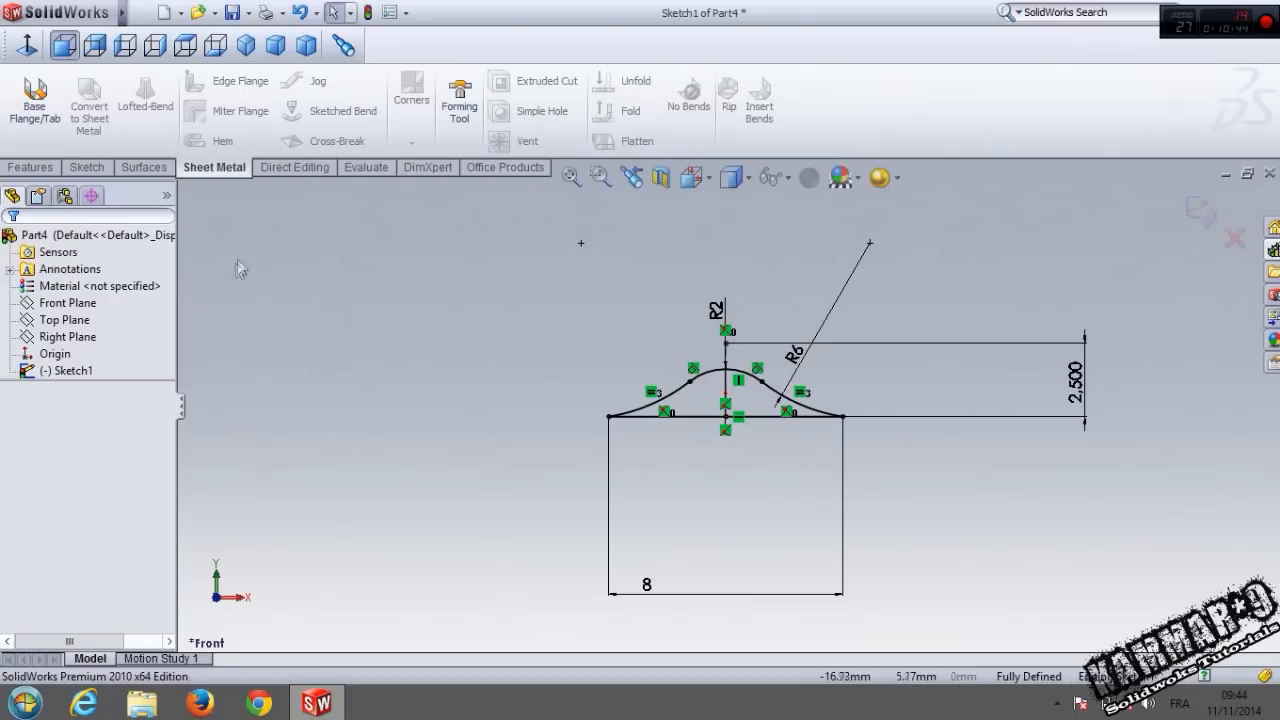
Extrude the closed bump profile 2 mm as a blind boss.
click(30, 167)
click(40, 104)
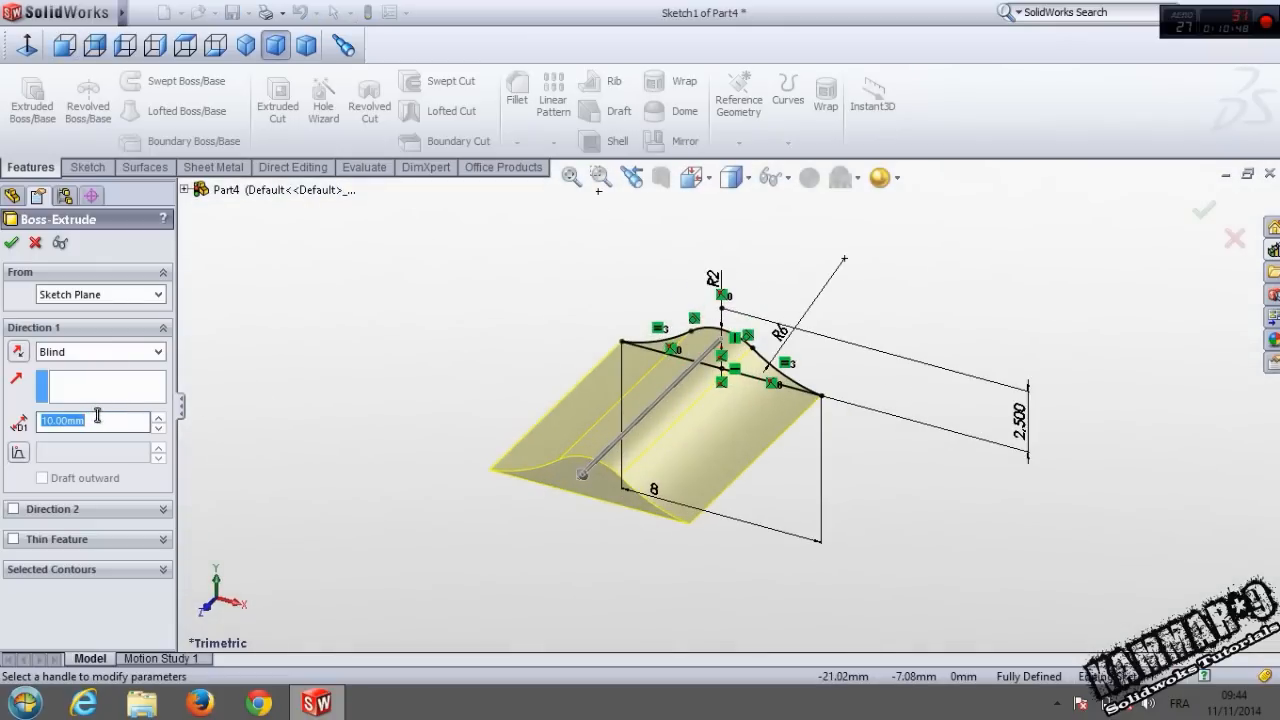
text(2)
key(Return)
scroll(678, 398, down, 3)
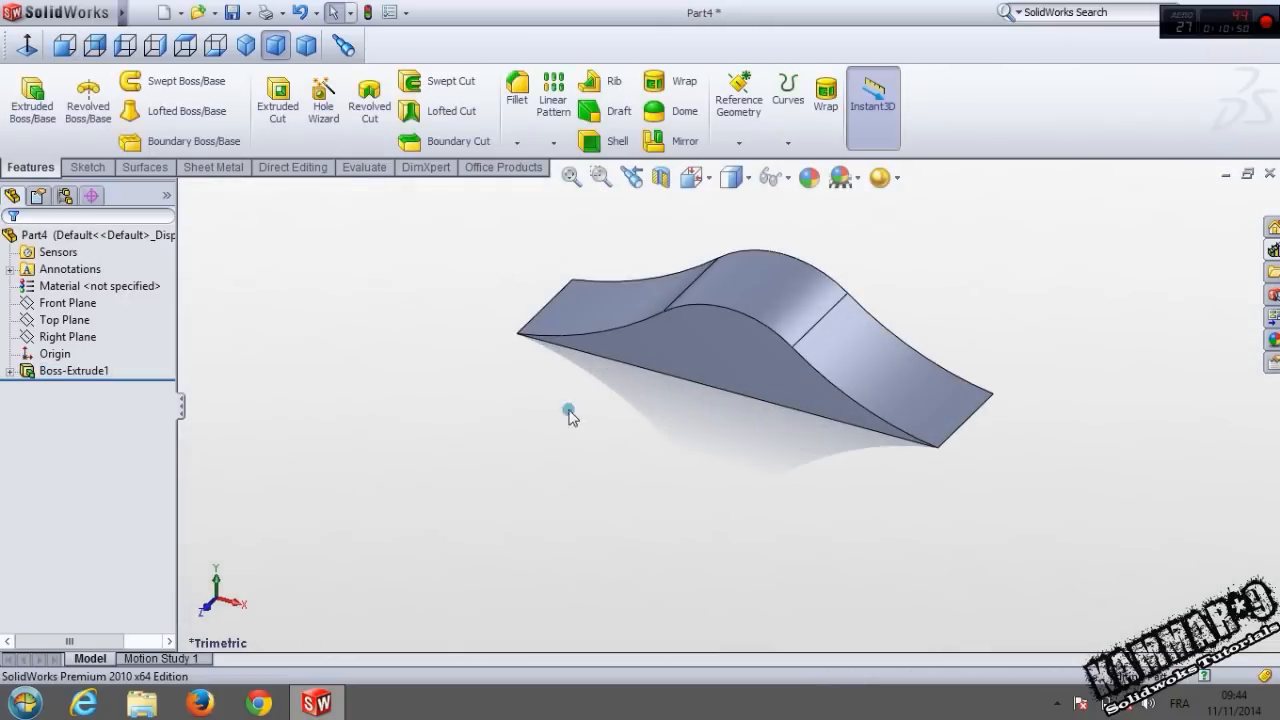
Start a Forming Tool and choose the two bump-shaped end faces as the faces to remove.
click(213, 167)
click(459, 105)
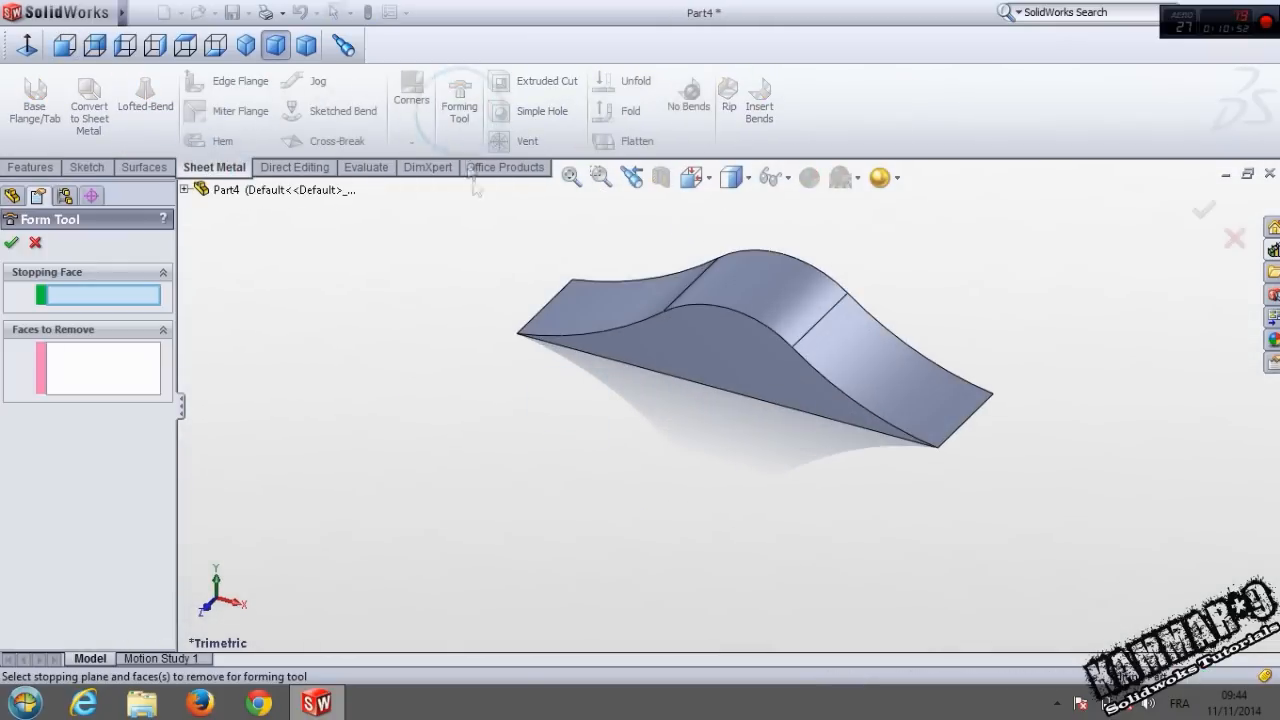
middle_drag(533, 451, 529, 265)
click(86, 366)
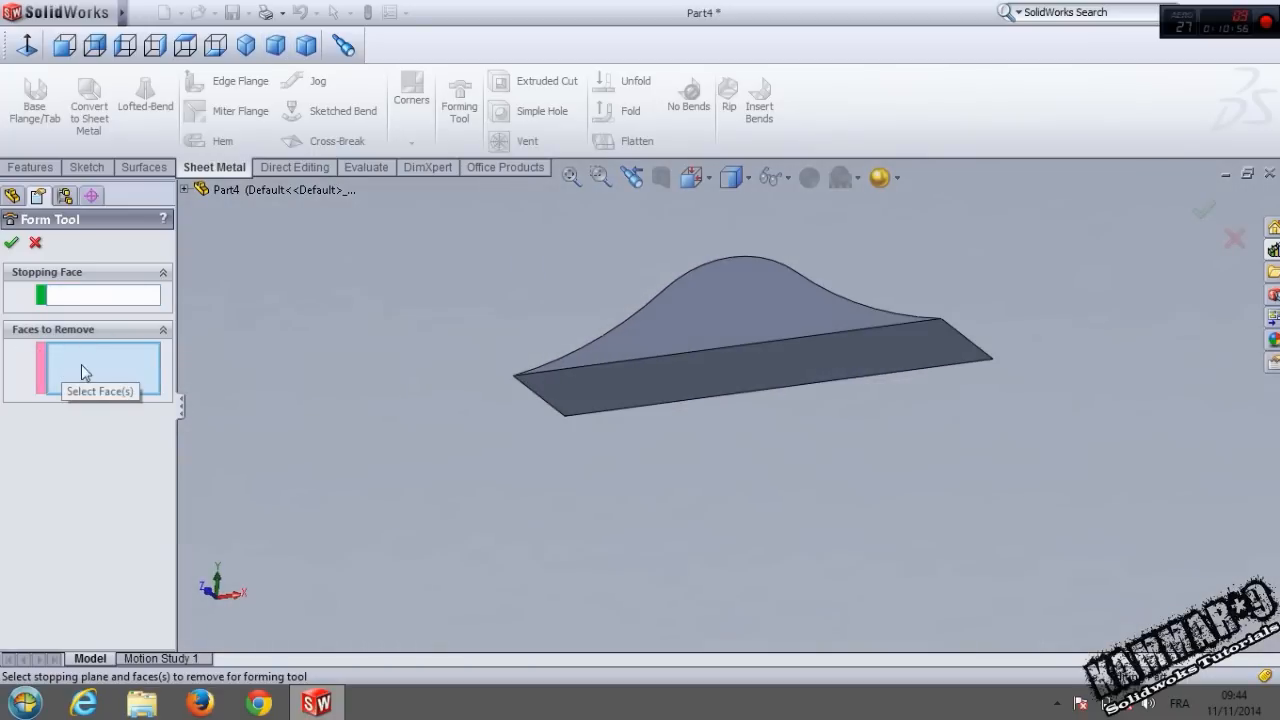
click(736, 325)
middle_drag(817, 423, 714, 412)
click(583, 271)
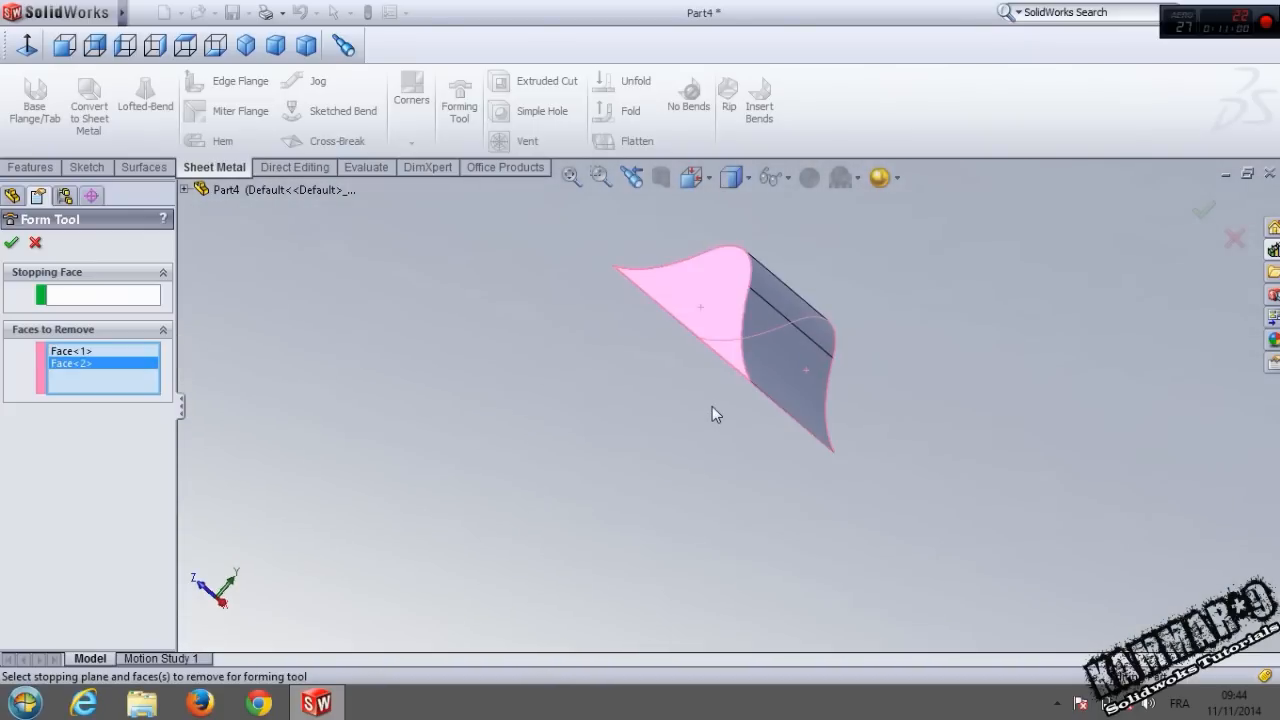
Set the flat rectangular base face as the stopping face and create the forming tool.
click(100, 296)
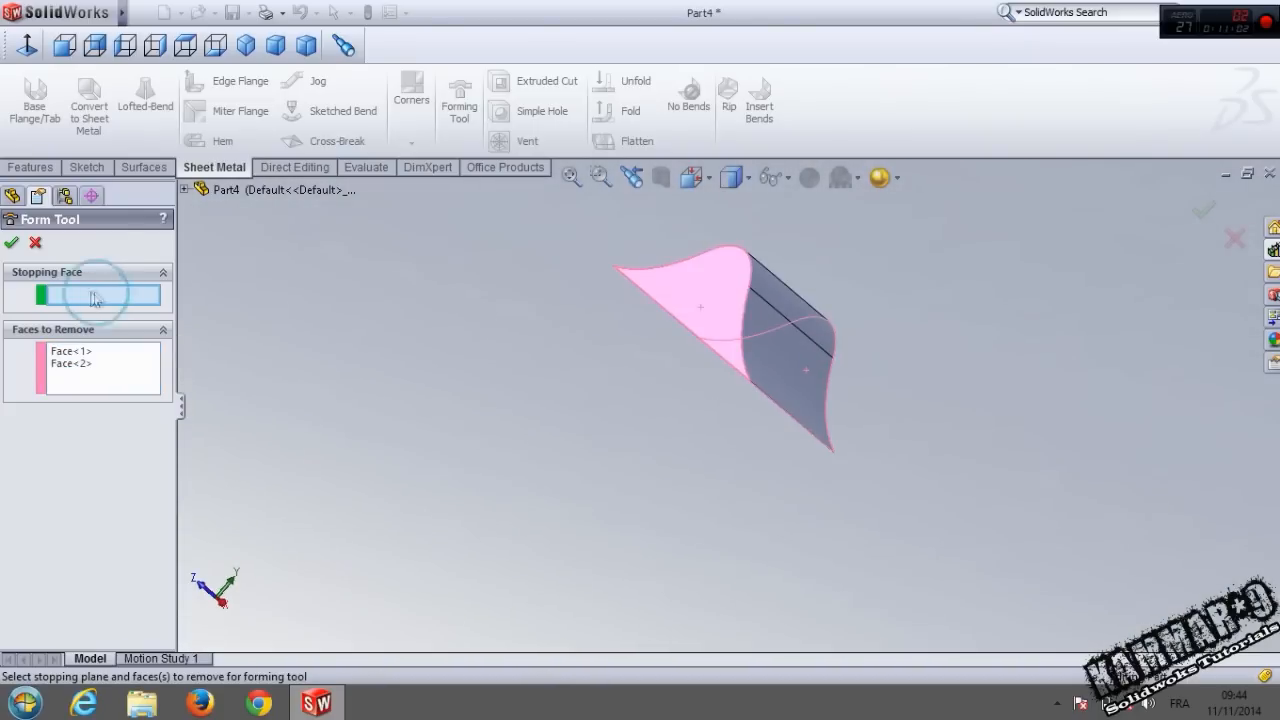
middle_drag(326, 317, 586, 349)
click(588, 352)
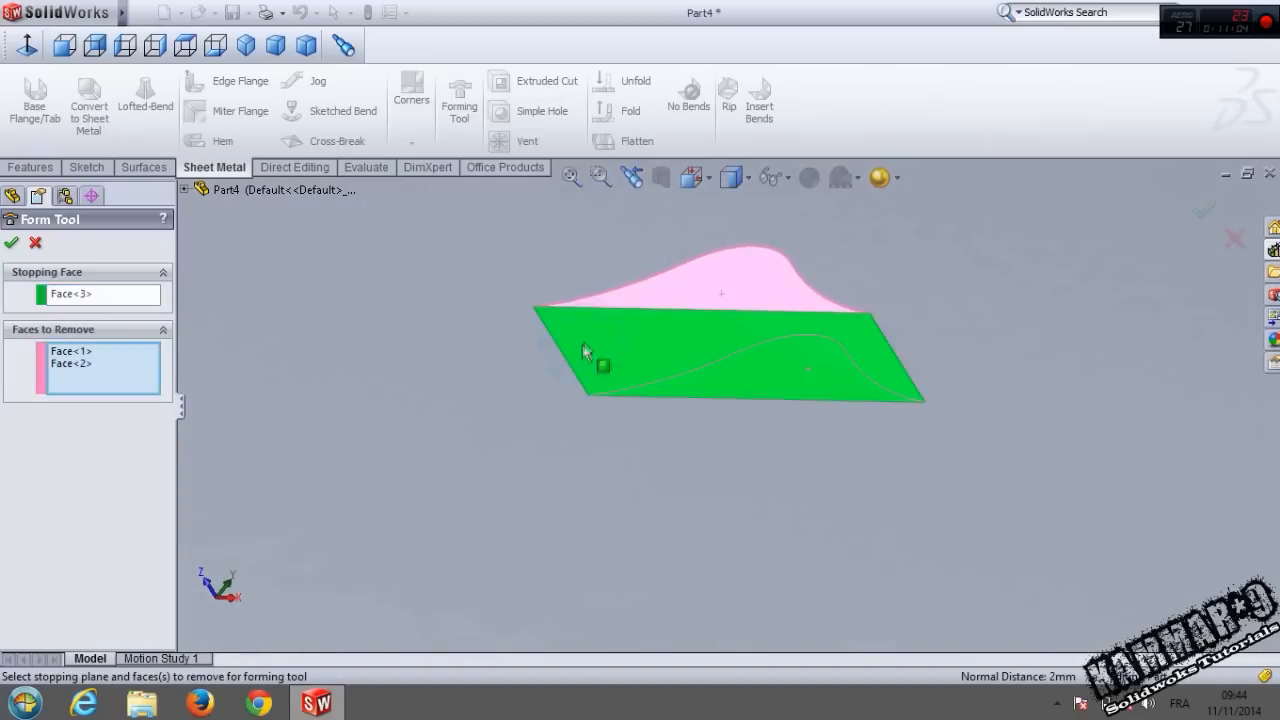
click(11, 242)
middle_drag(397, 394, 580, 486)
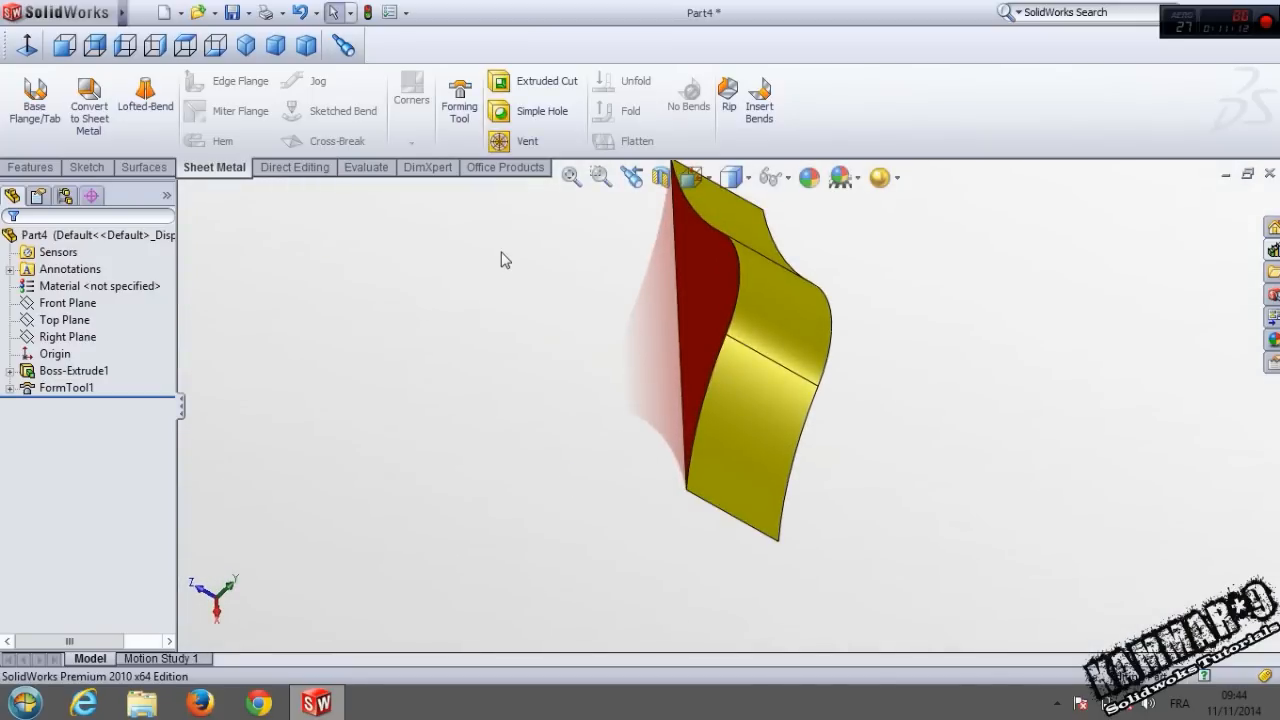
Start saving the part as a Form Tool (*.sldftp) in the design library's forming tools folder.
click(233, 15)
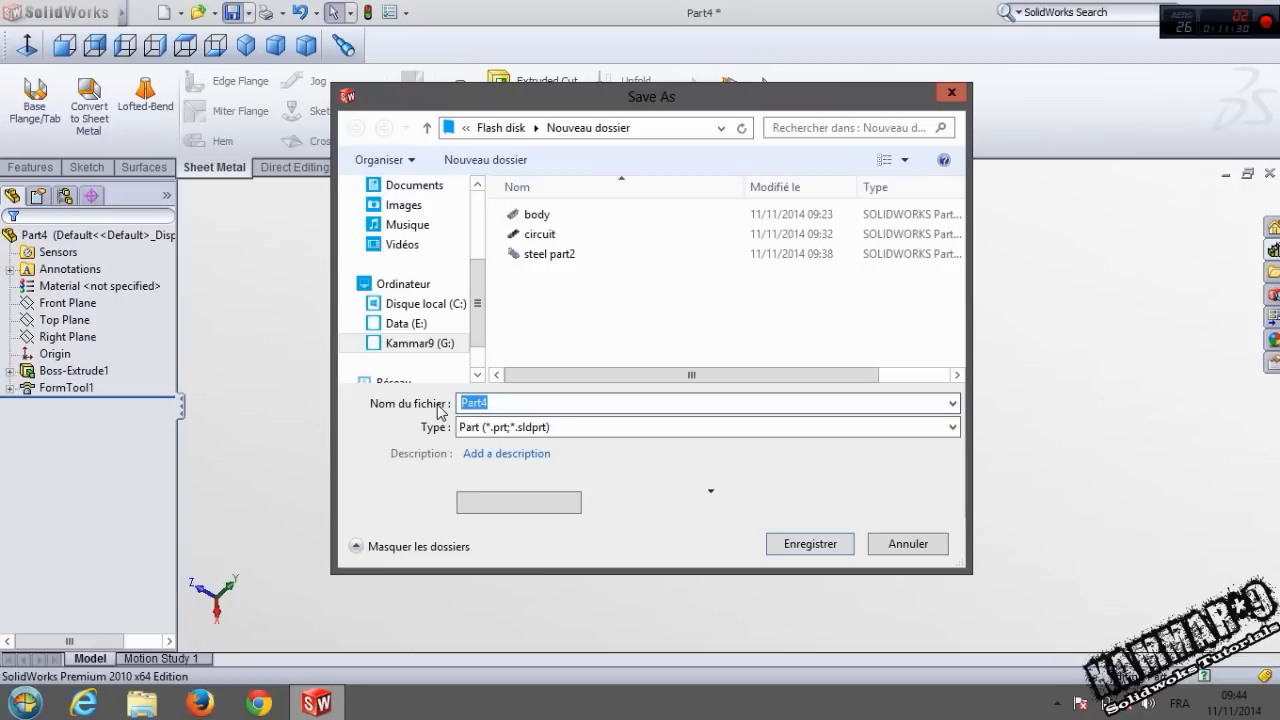
click(528, 427)
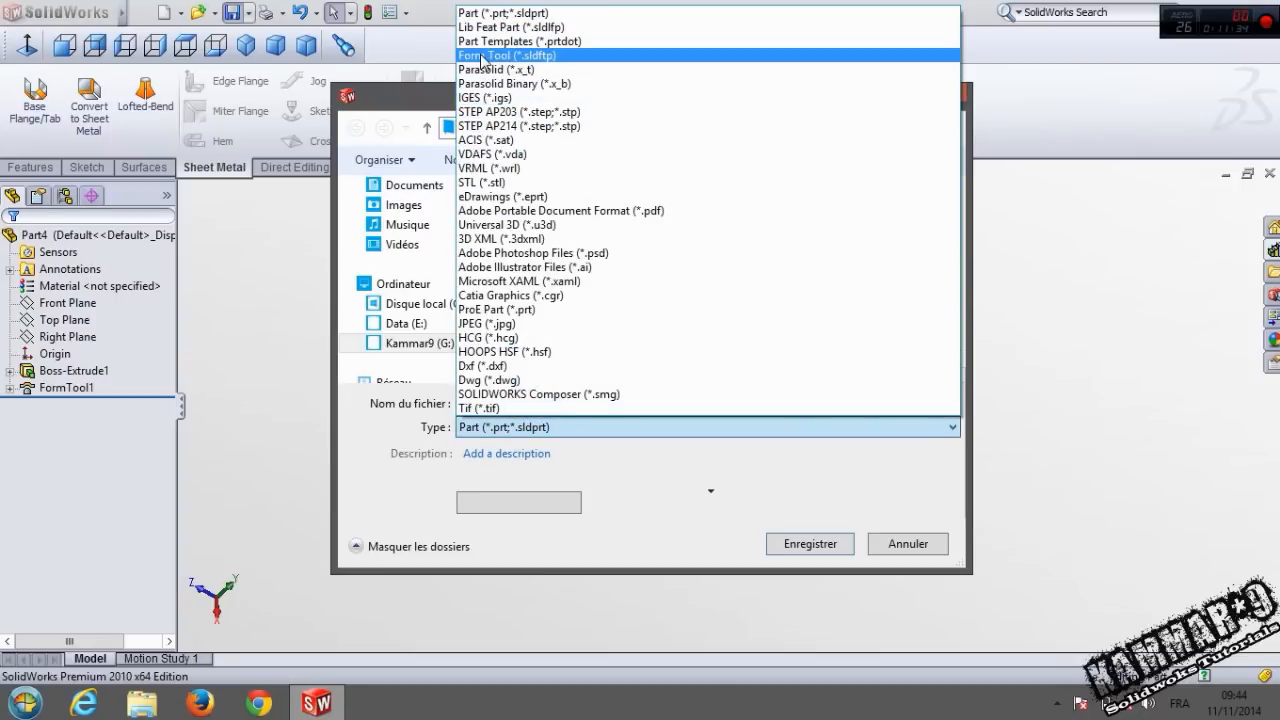
click(548, 56)
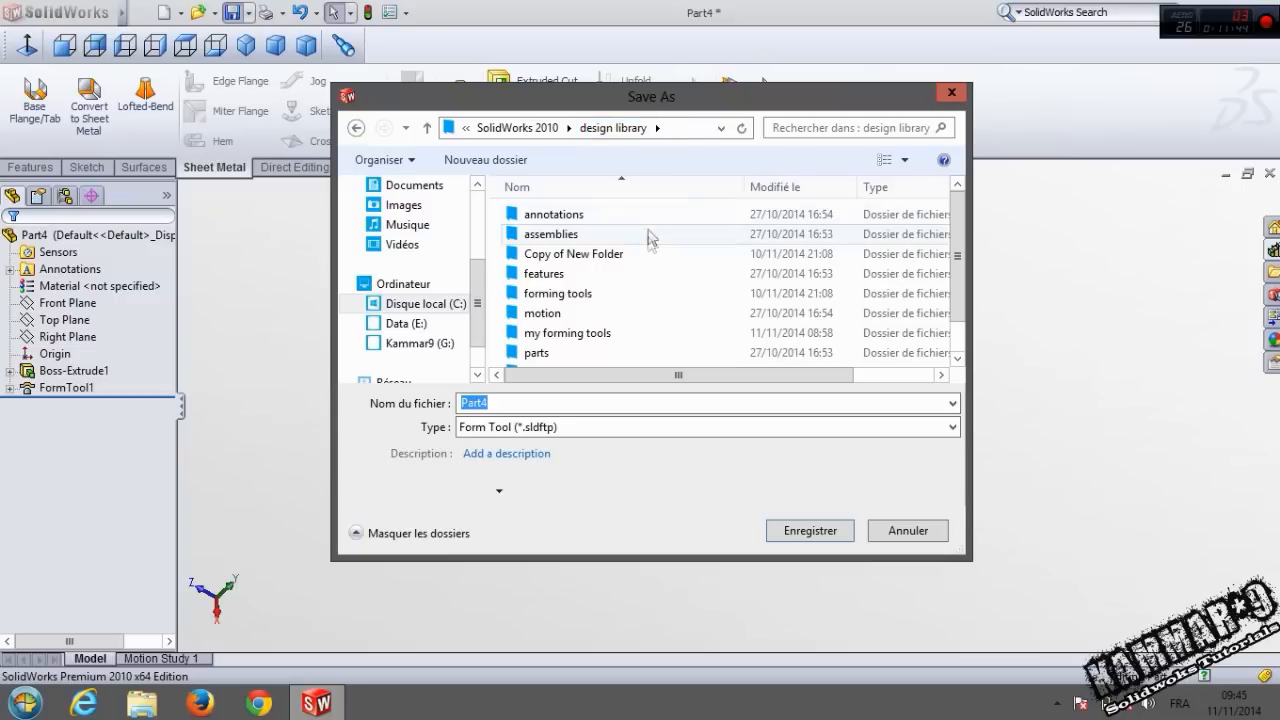
double_click(558, 293)
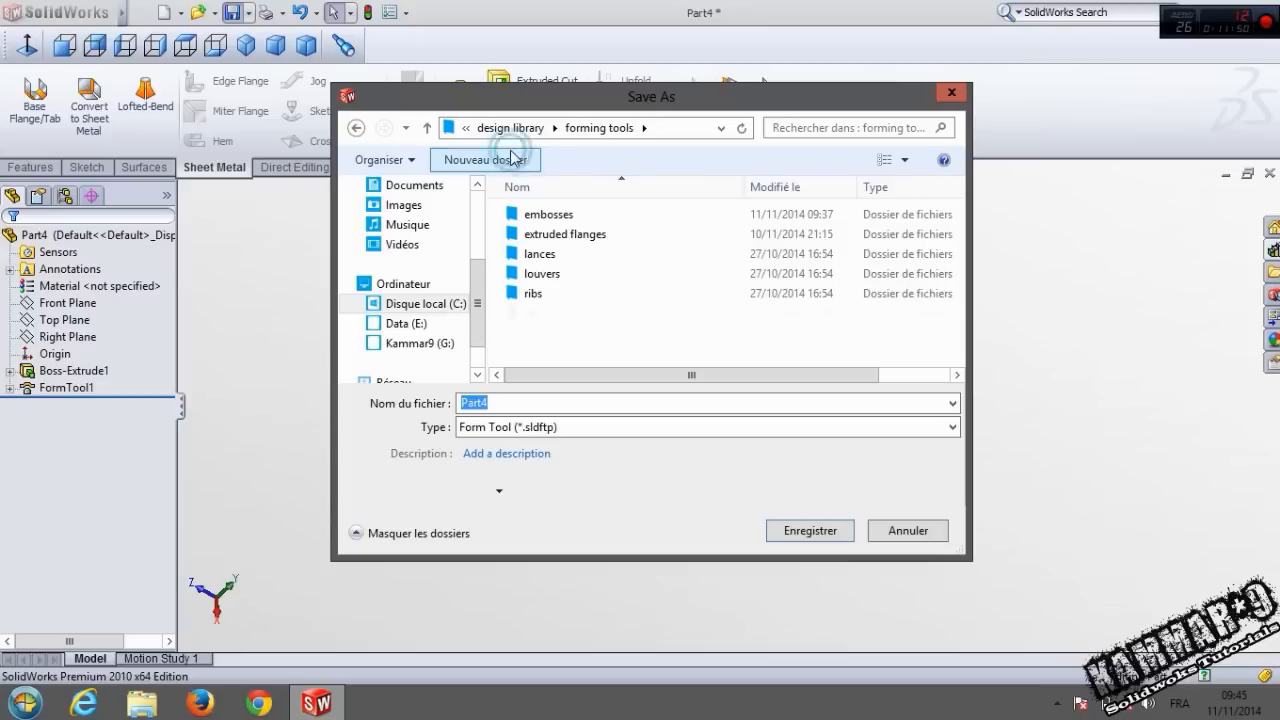
Create a folder named "tools of me" and save the form tool in it as "tool for flash disk".
click(485, 160)
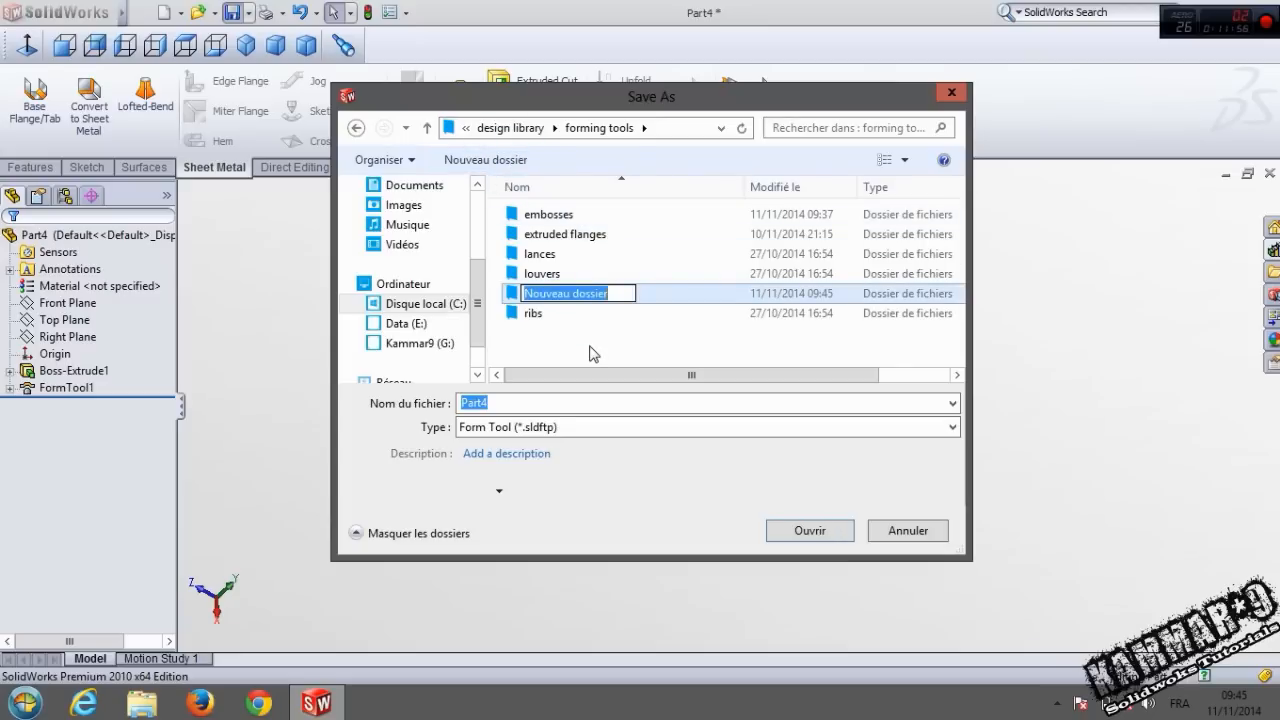
text(to)
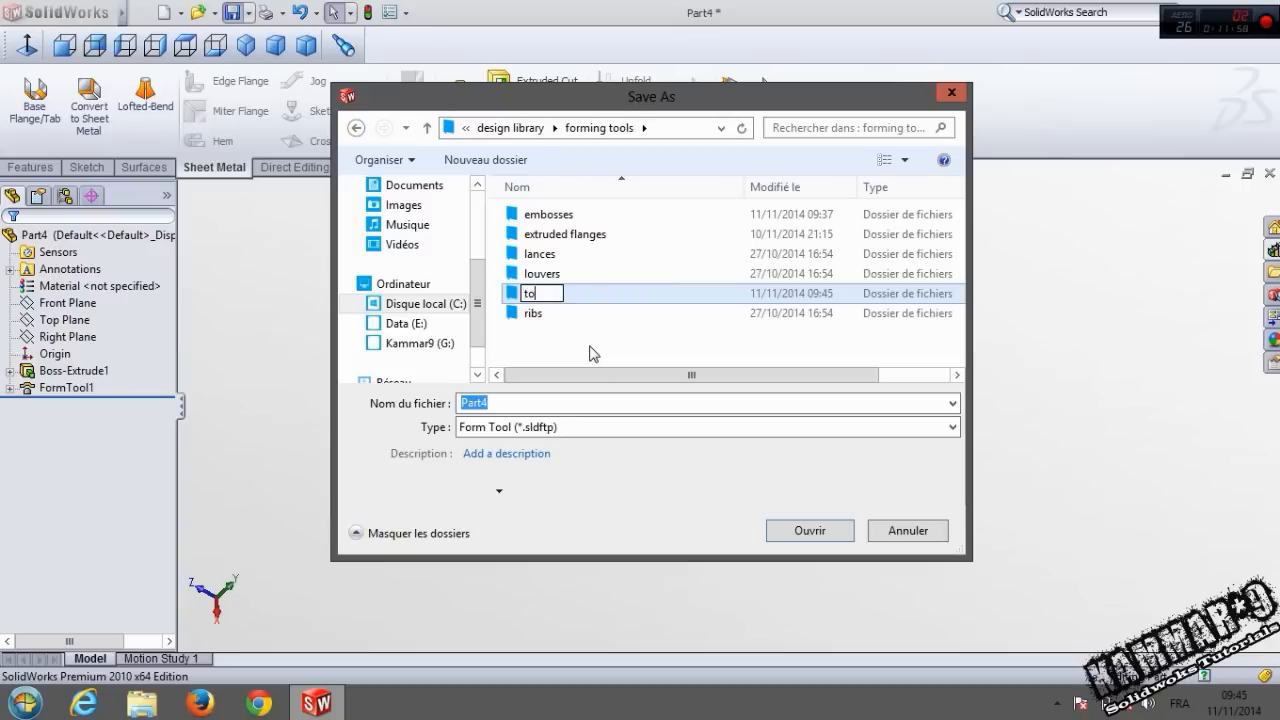
text(ols of me)
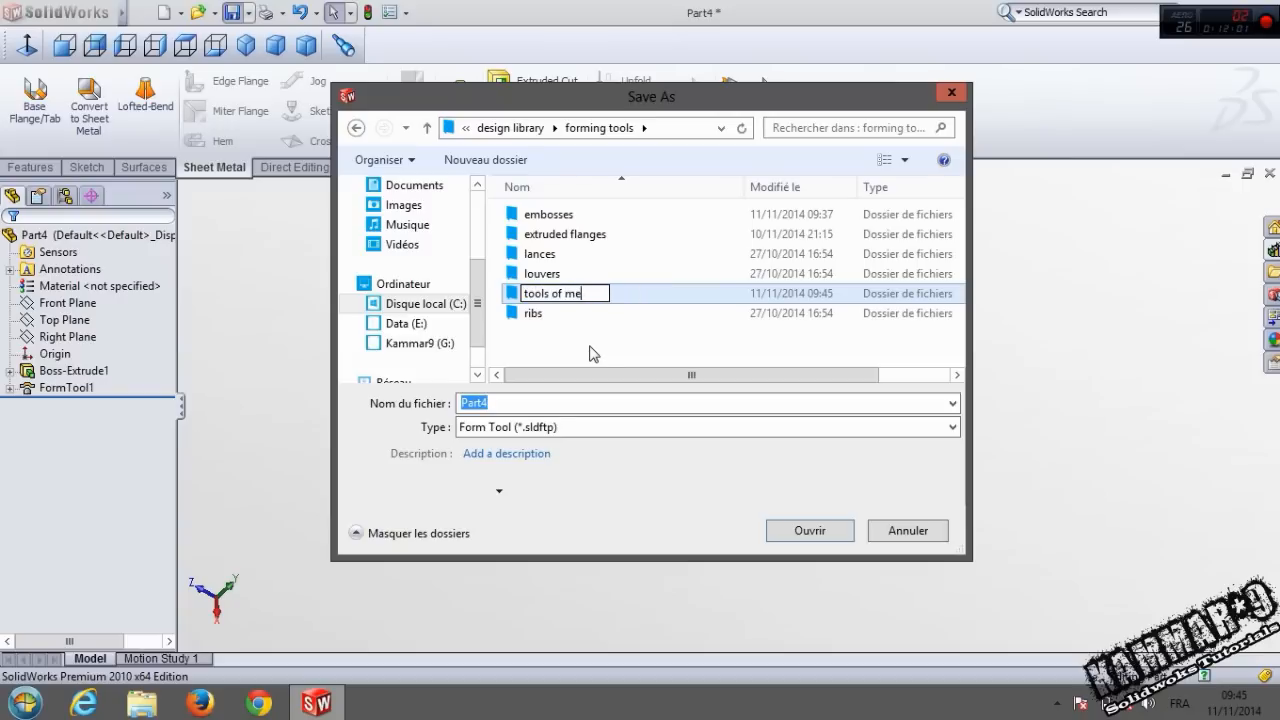
key(Return)
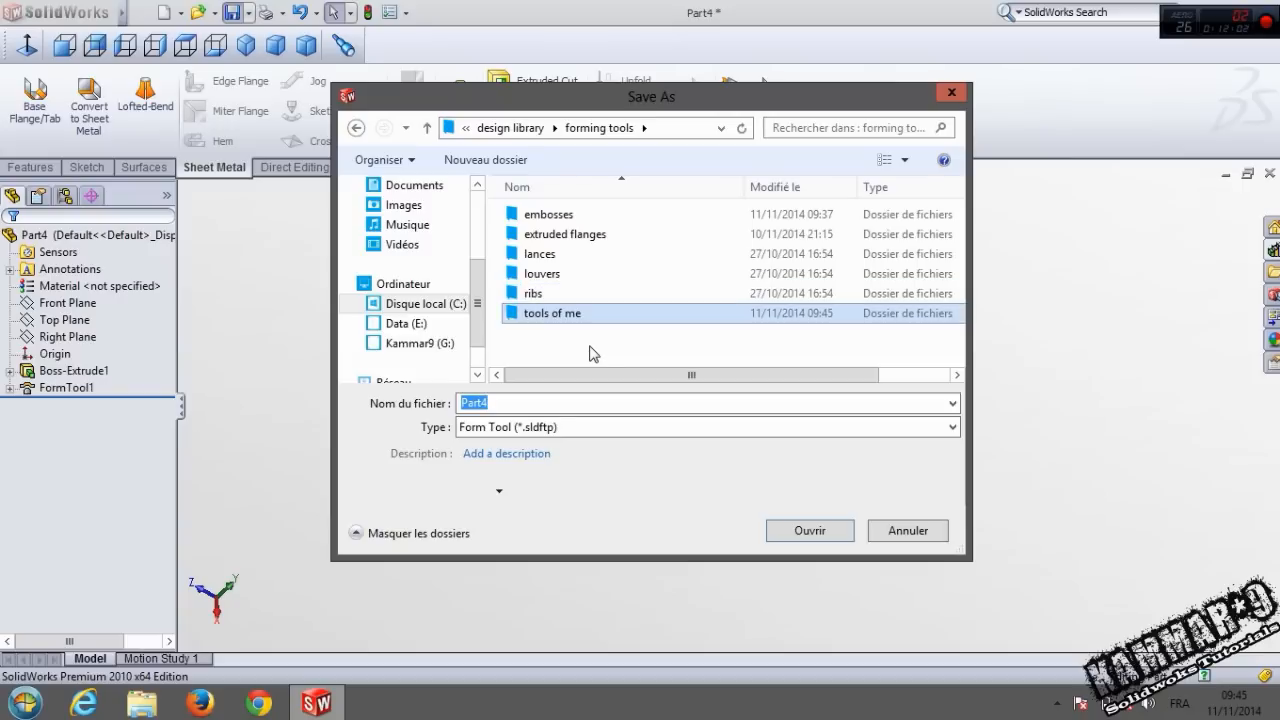
key(Return)
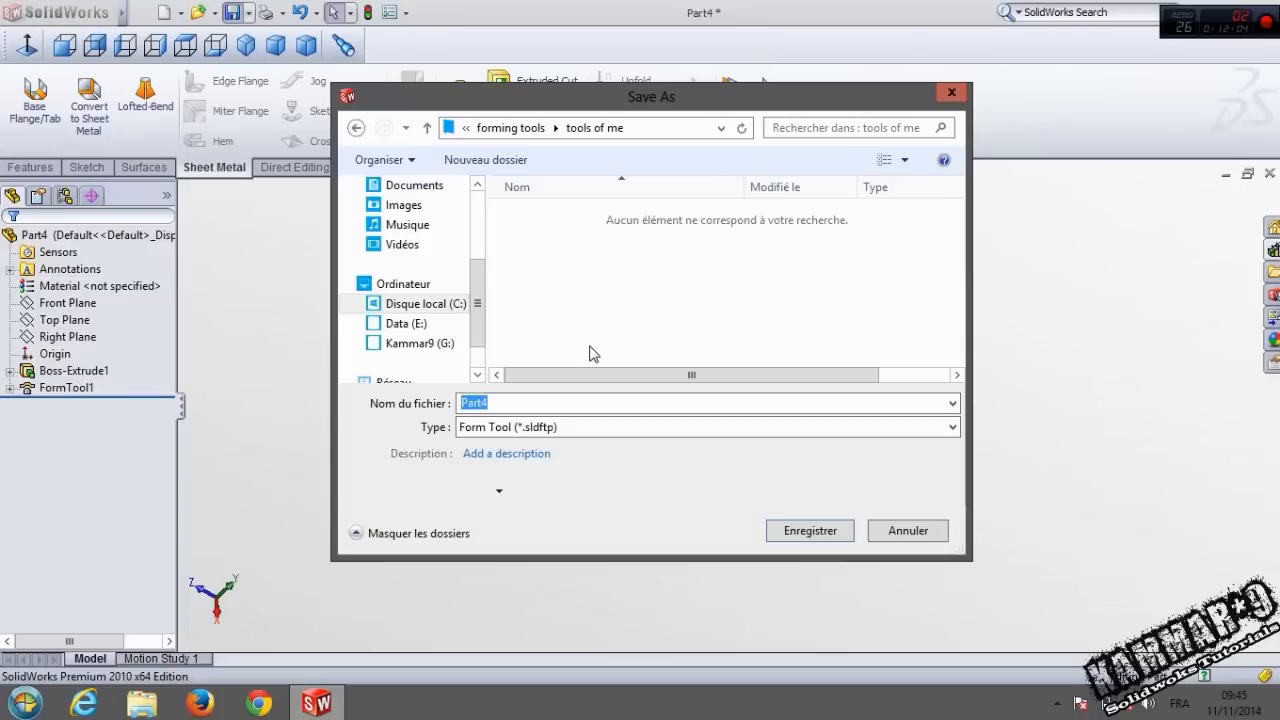
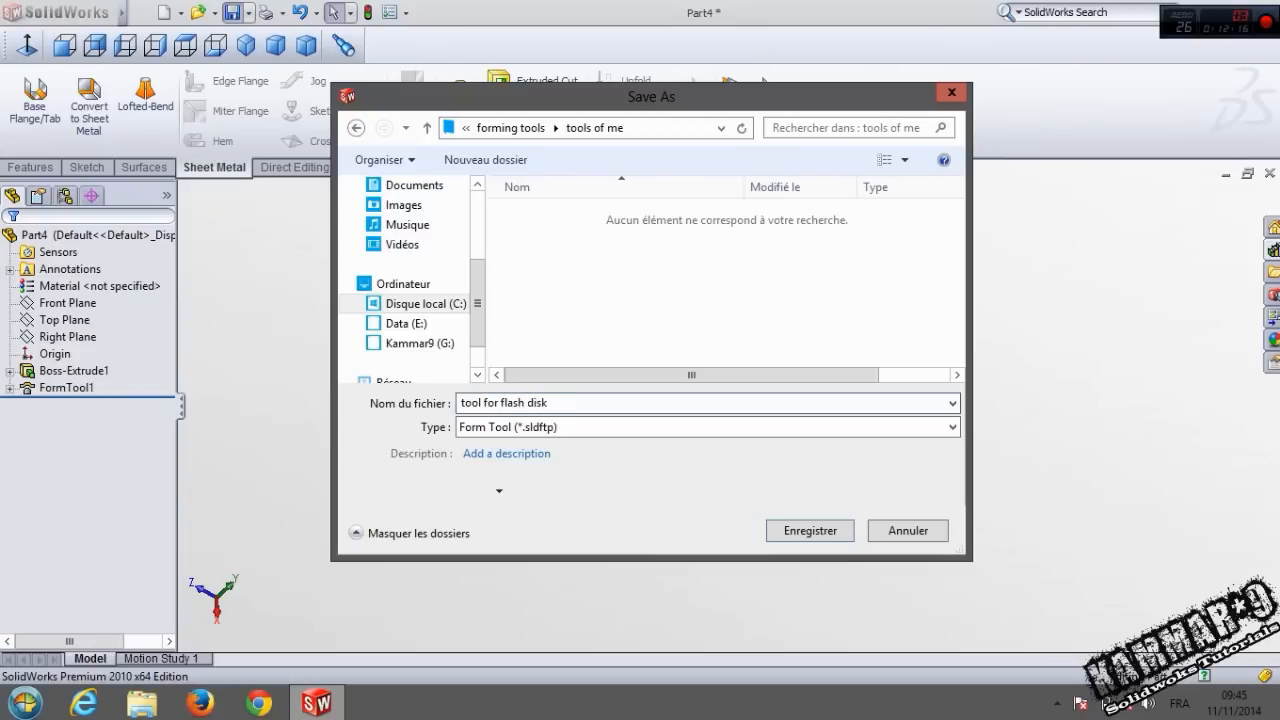
key(Return)
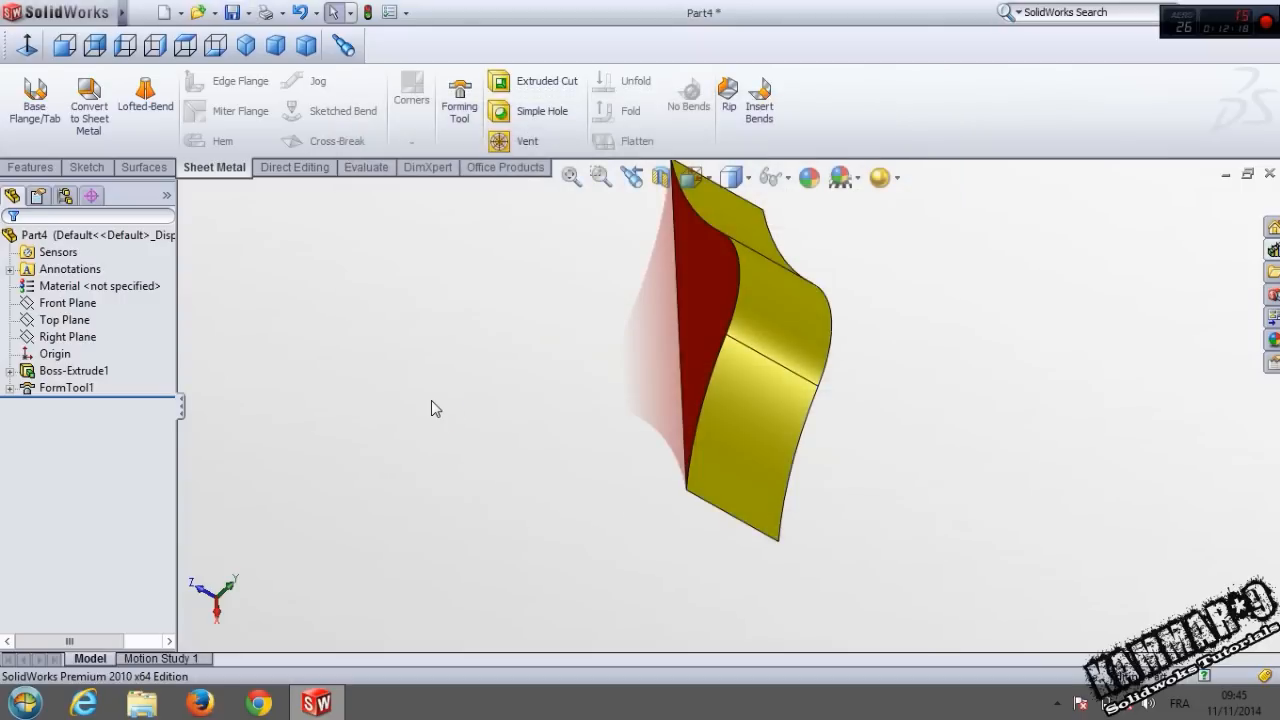
Switch to the open steel part2 document and frame the whole bent part from above.
key(ctrl+Tab)
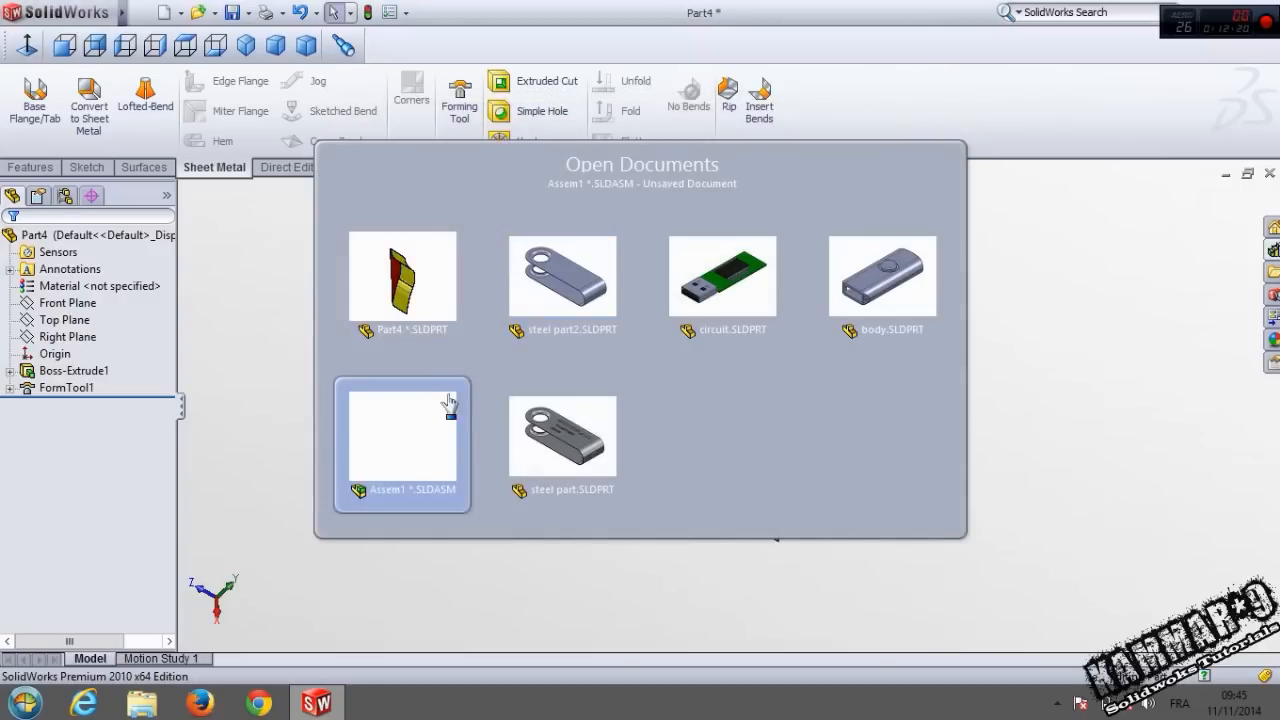
click(561, 332)
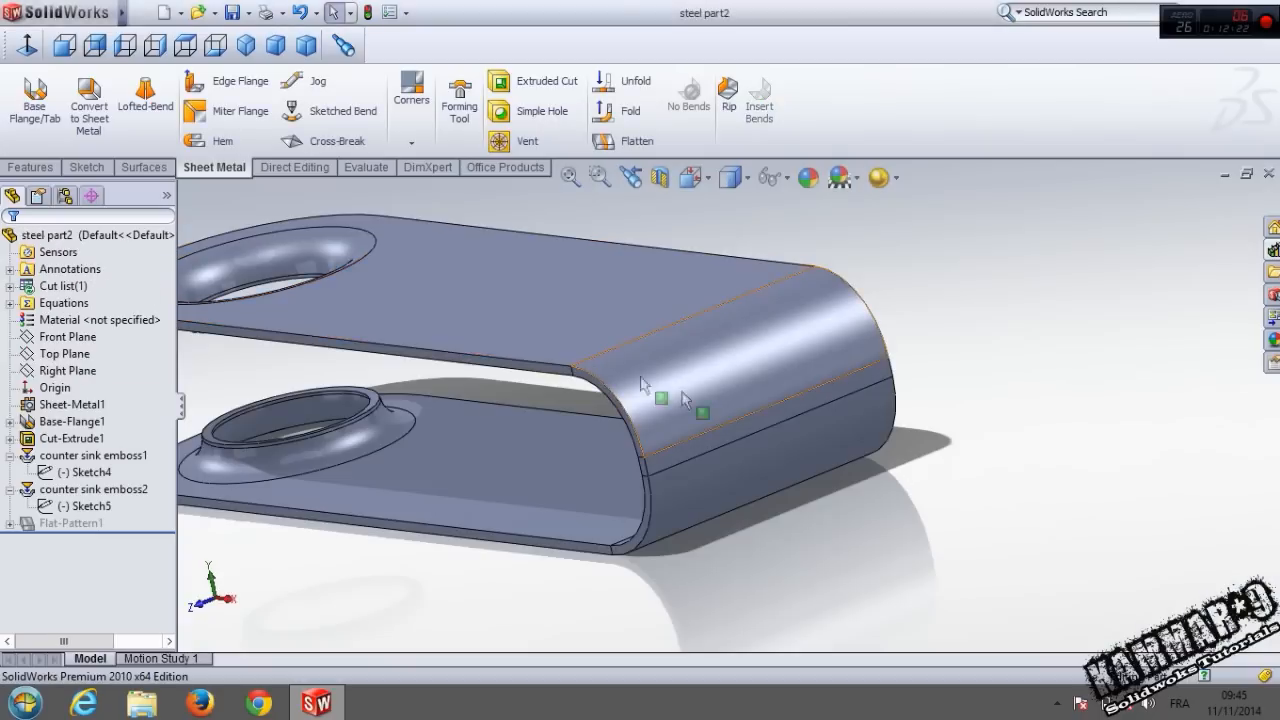
scroll(700, 328, up, 4)
scroll(535, 343, down, 2)
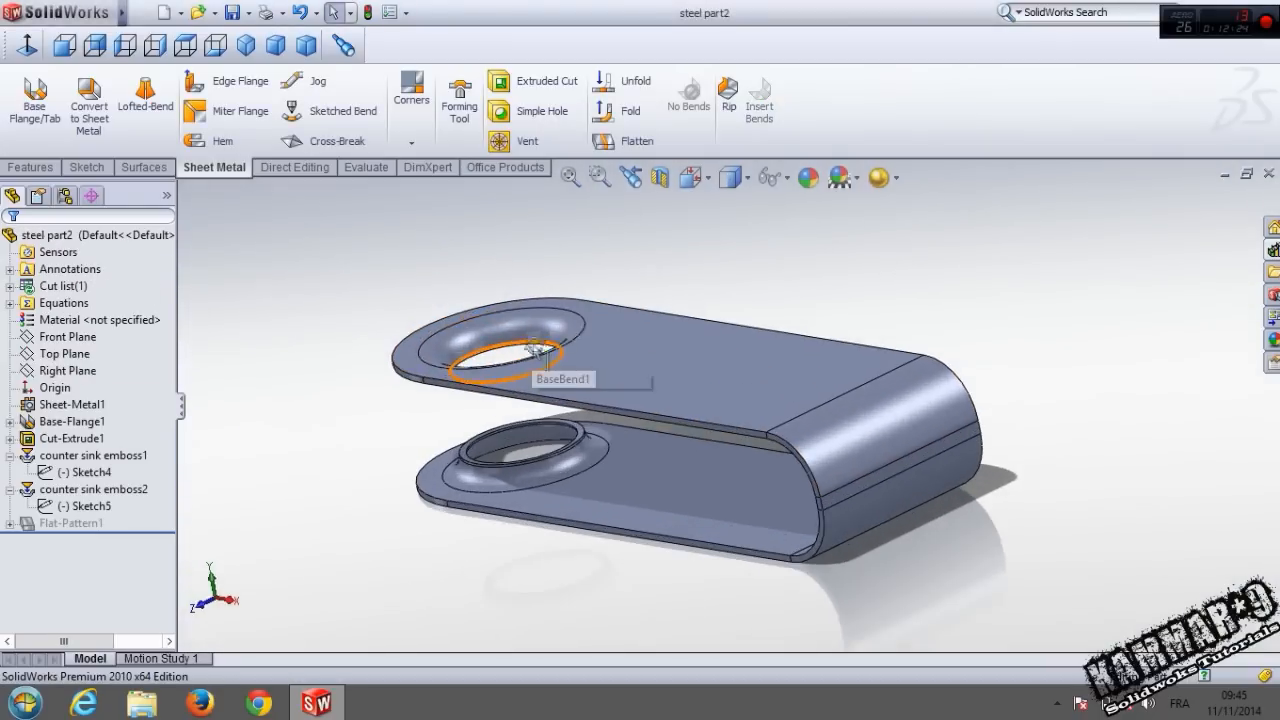
middle_drag(540, 346, 582, 364)
Find the "tool for flash disk" form tool in the Design Library under forming tools, "tools of me".
click(1275, 251)
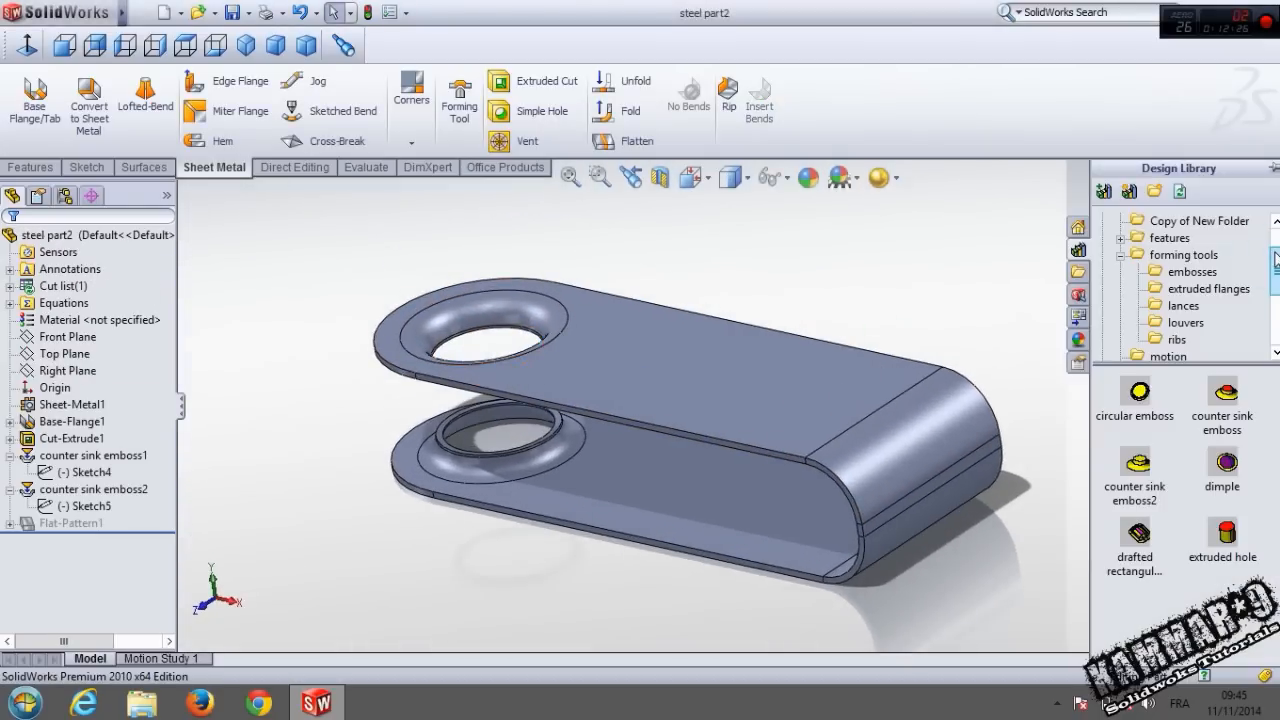
drag(1274, 269, 1274, 264)
click(1119, 274)
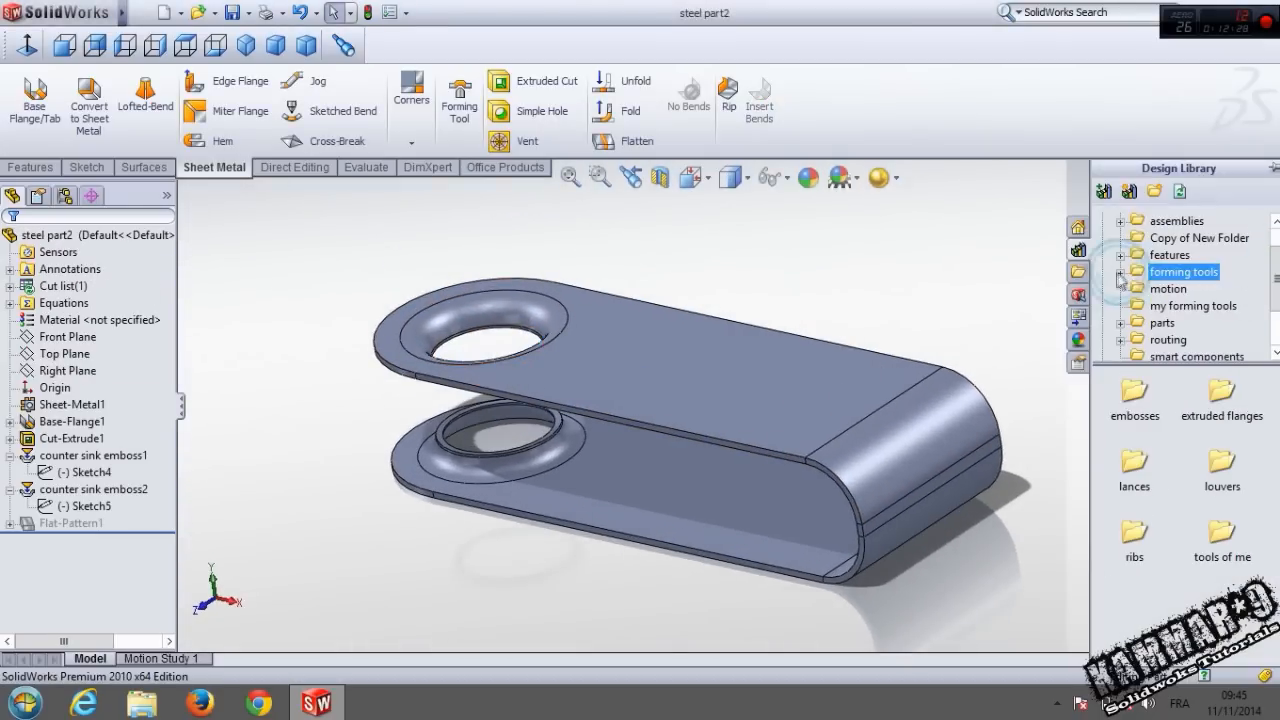
click(1119, 275)
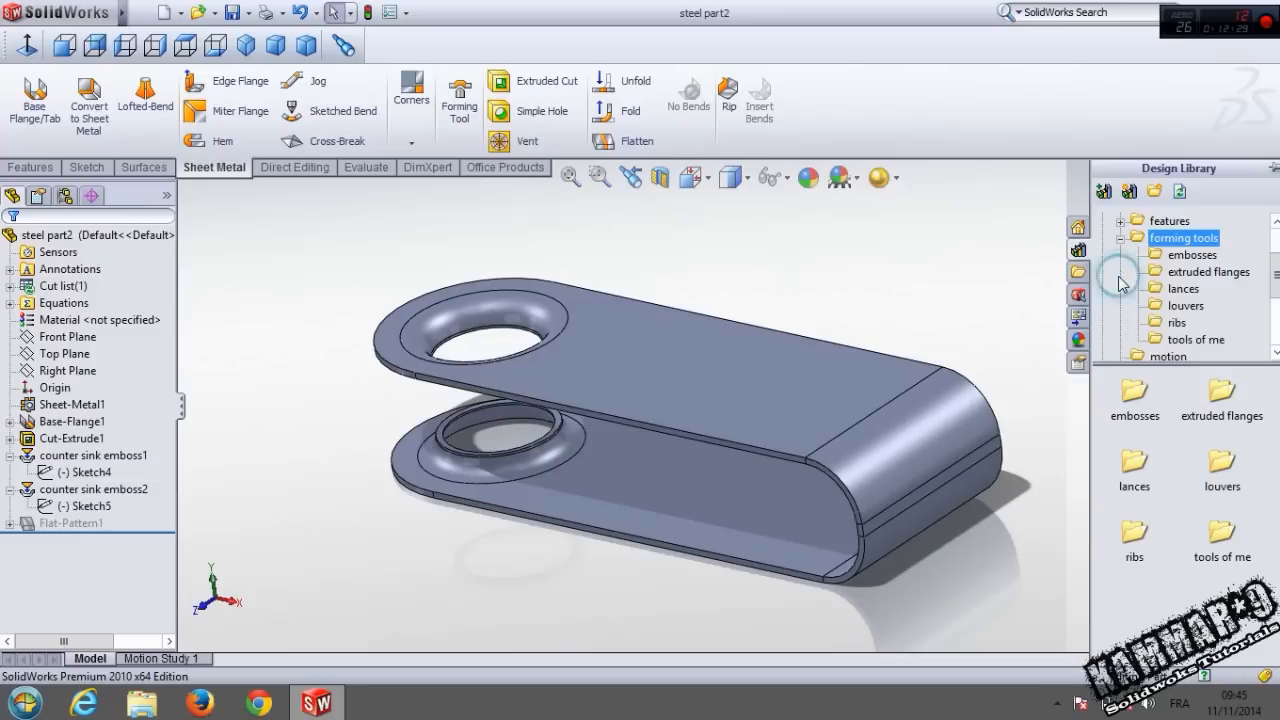
click(1185, 342)
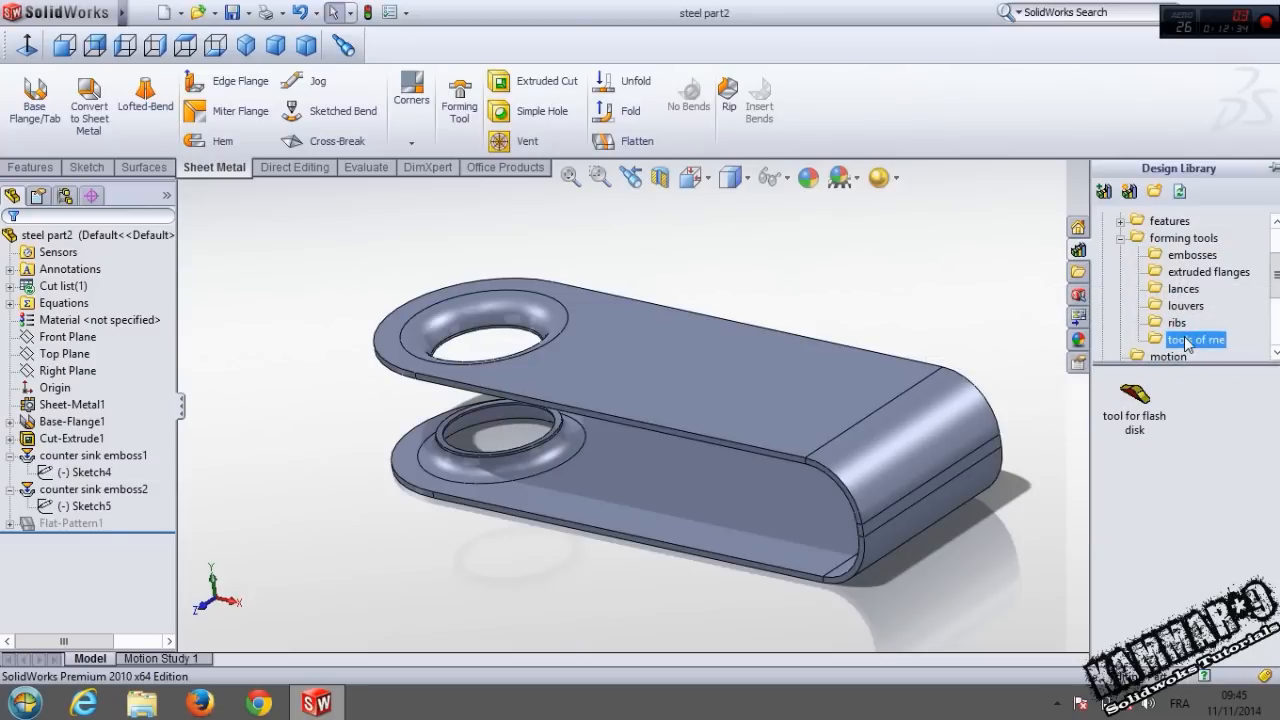
click(1158, 416)
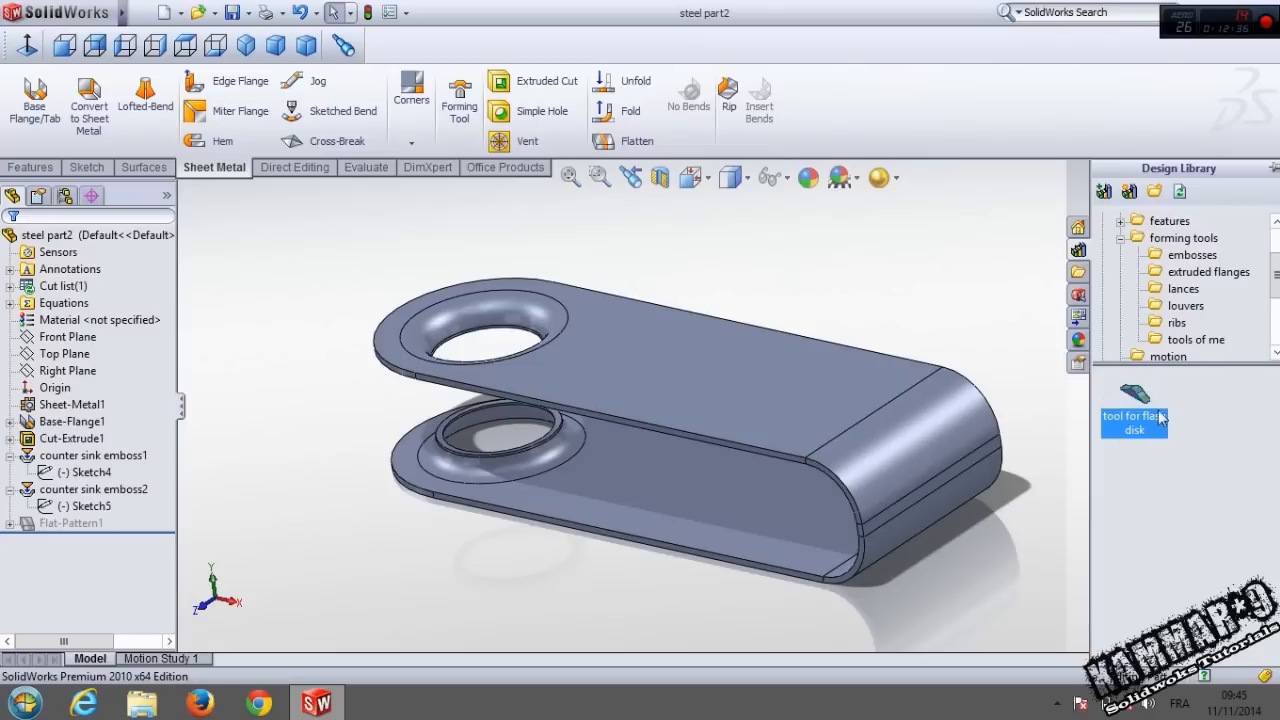
mouse_move(1162, 434)
drag(1148, 410, 1132, 386)
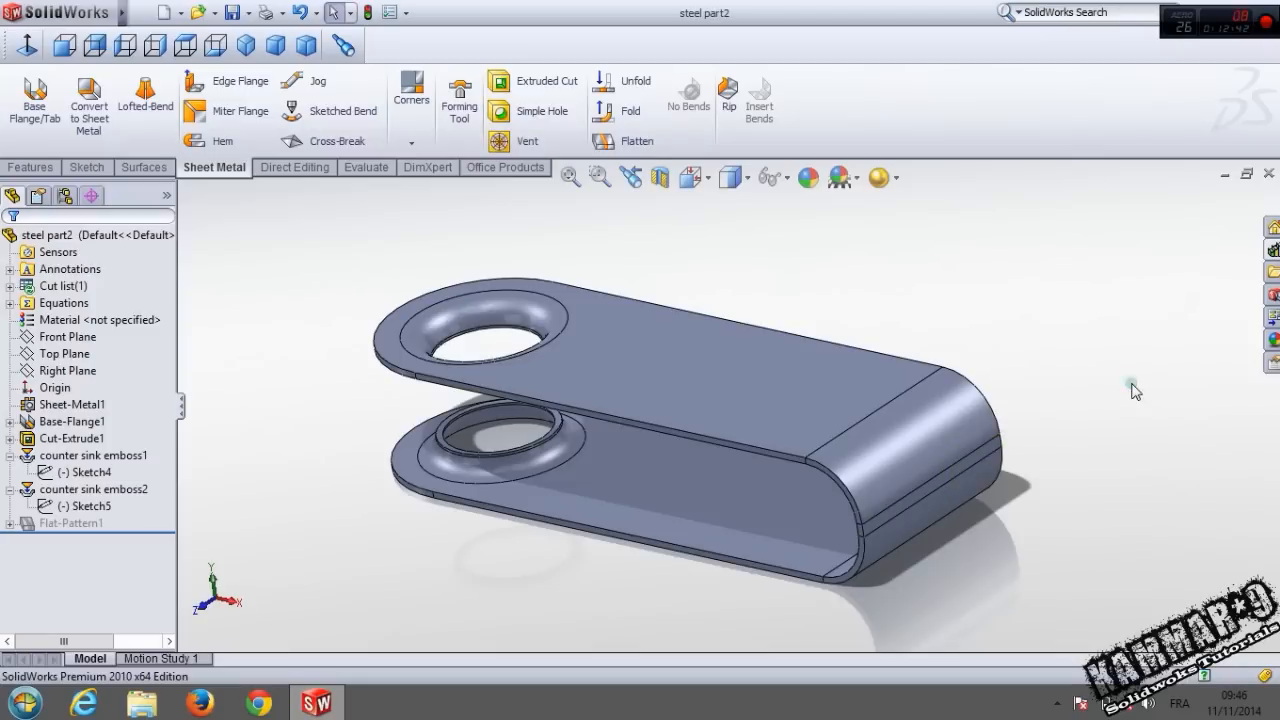
Place the "tool for flash disk" form tool on the narrow flat face inside the bend and finish positioning it.
middle_drag(955, 484, 1031, 437)
scroll(964, 452, down, 4)
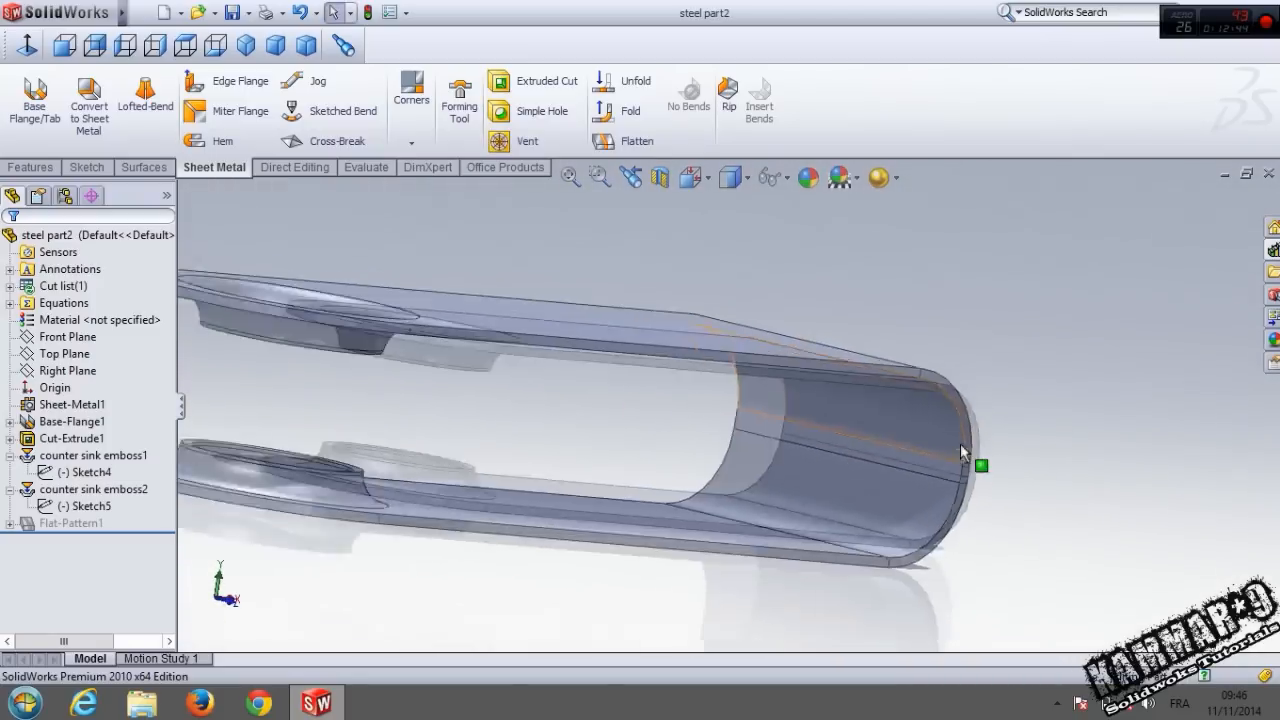
click(1273, 249)
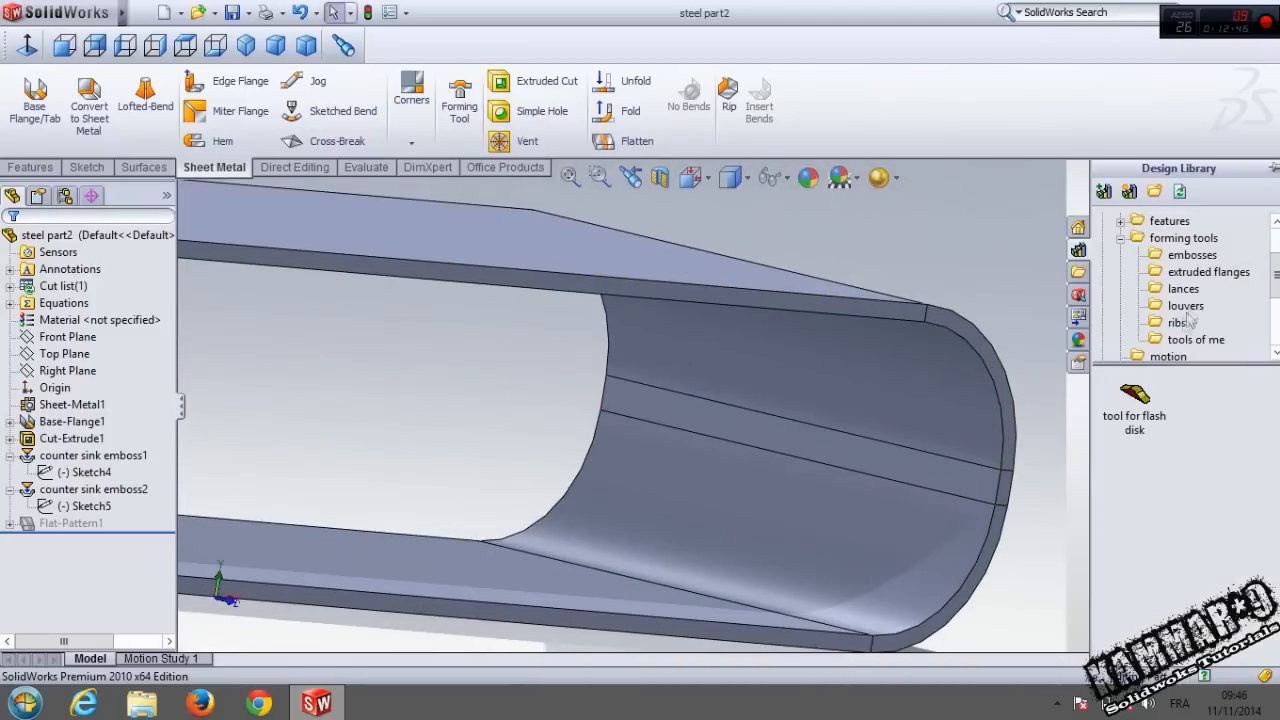
mouse_move(1150, 413)
mouse_down()
mouse_move(951, 414)
mouse_move(785, 436)
mouse_up()
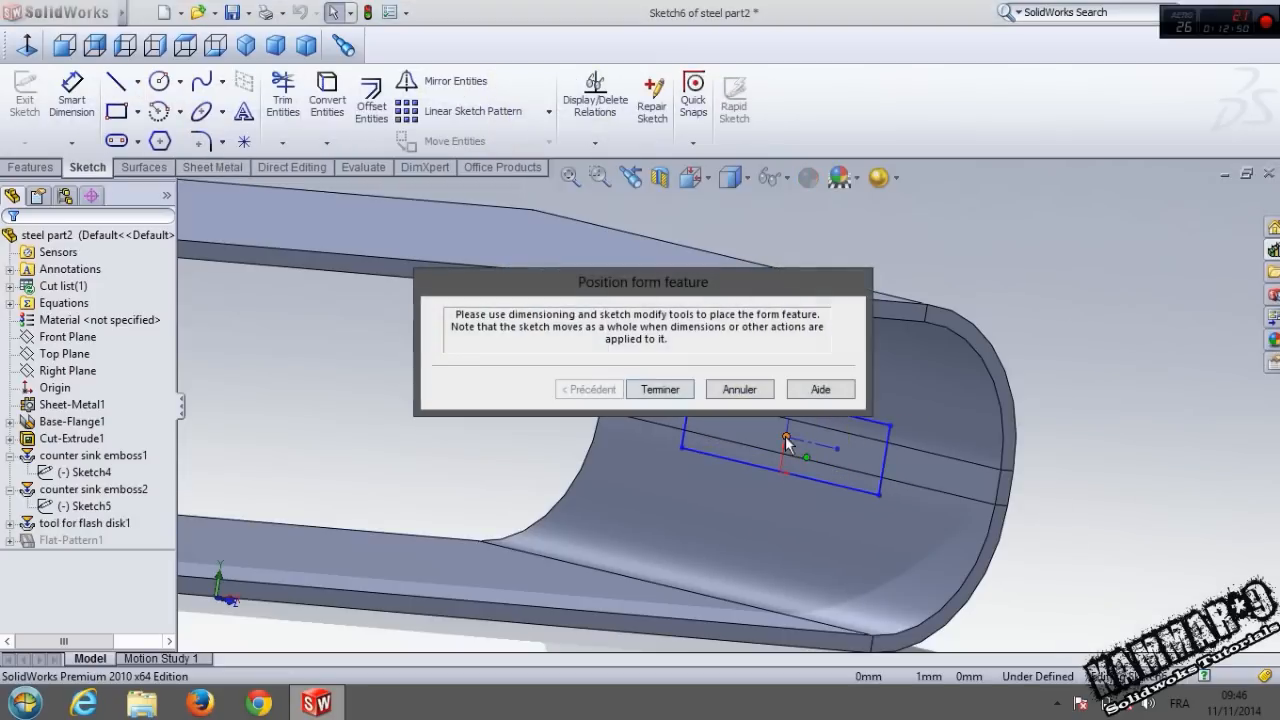
click(660, 389)
middle_drag(908, 423, 760, 472)
click(1085, 571)
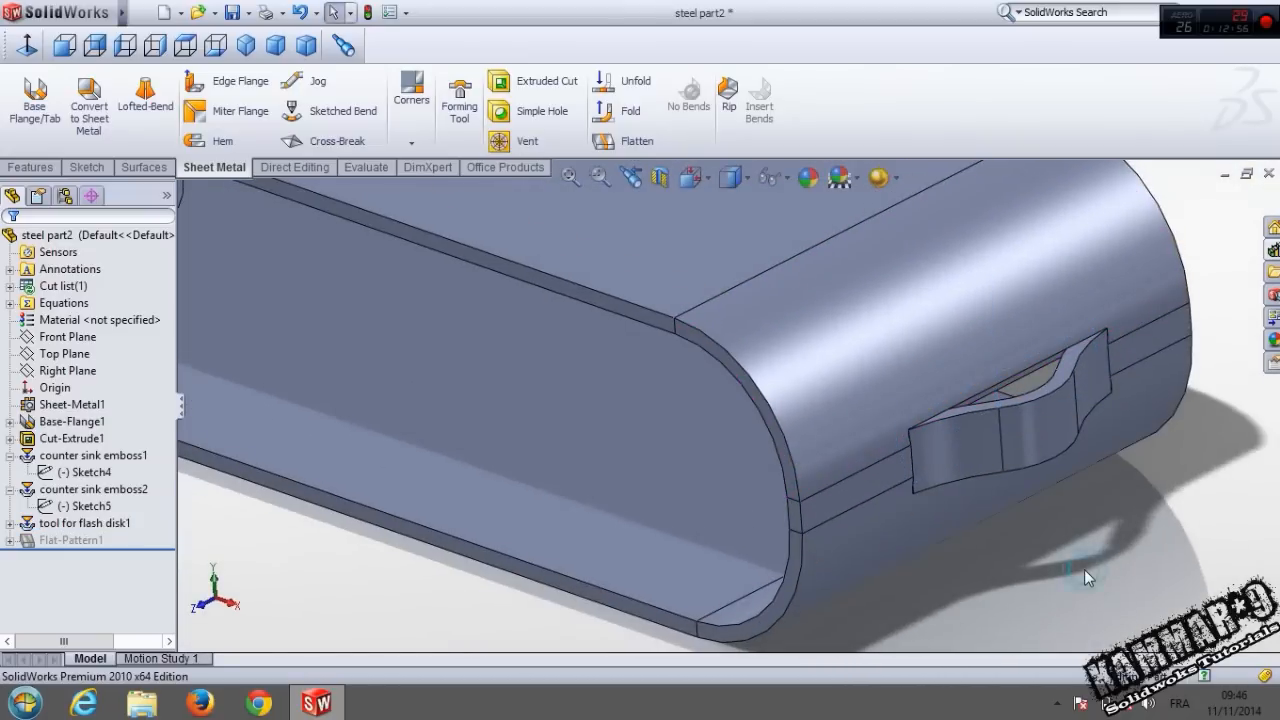
Open the positioning sketch of the tool for flash disk feature for editing and view it face-on.
scroll(1000, 446, up, 2)
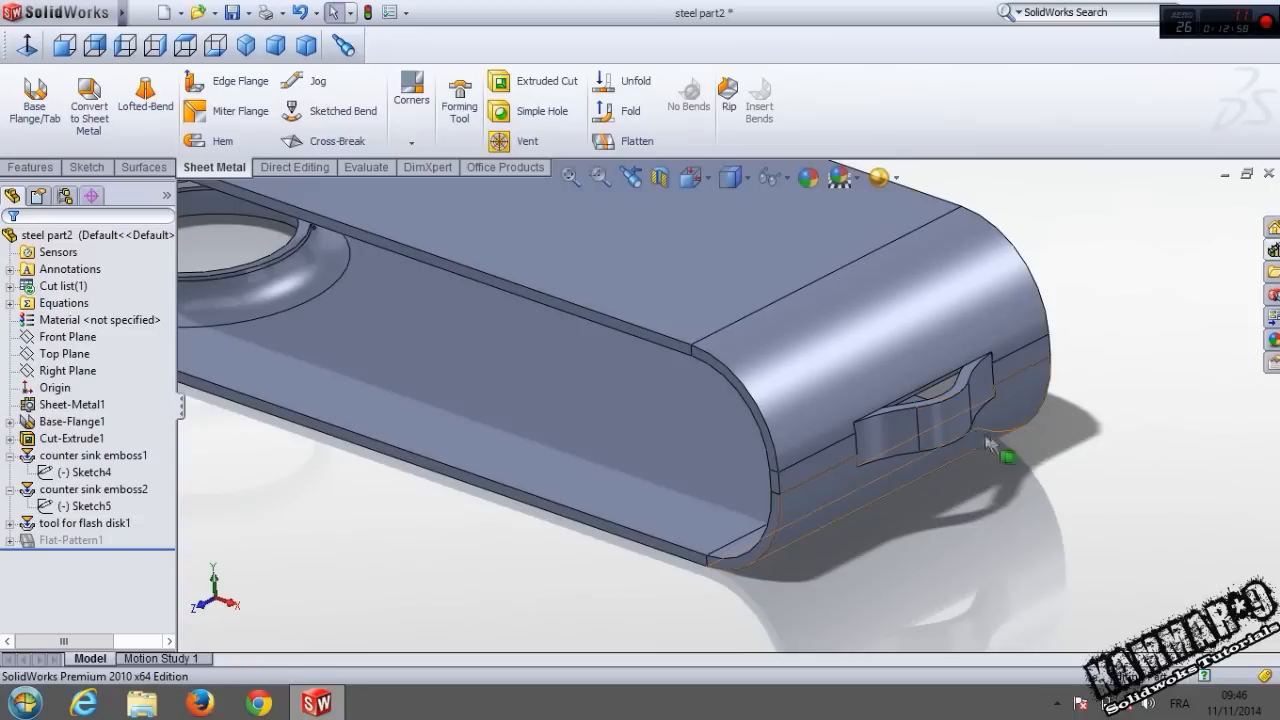
scroll(1000, 446, down, 2)
click(50, 523)
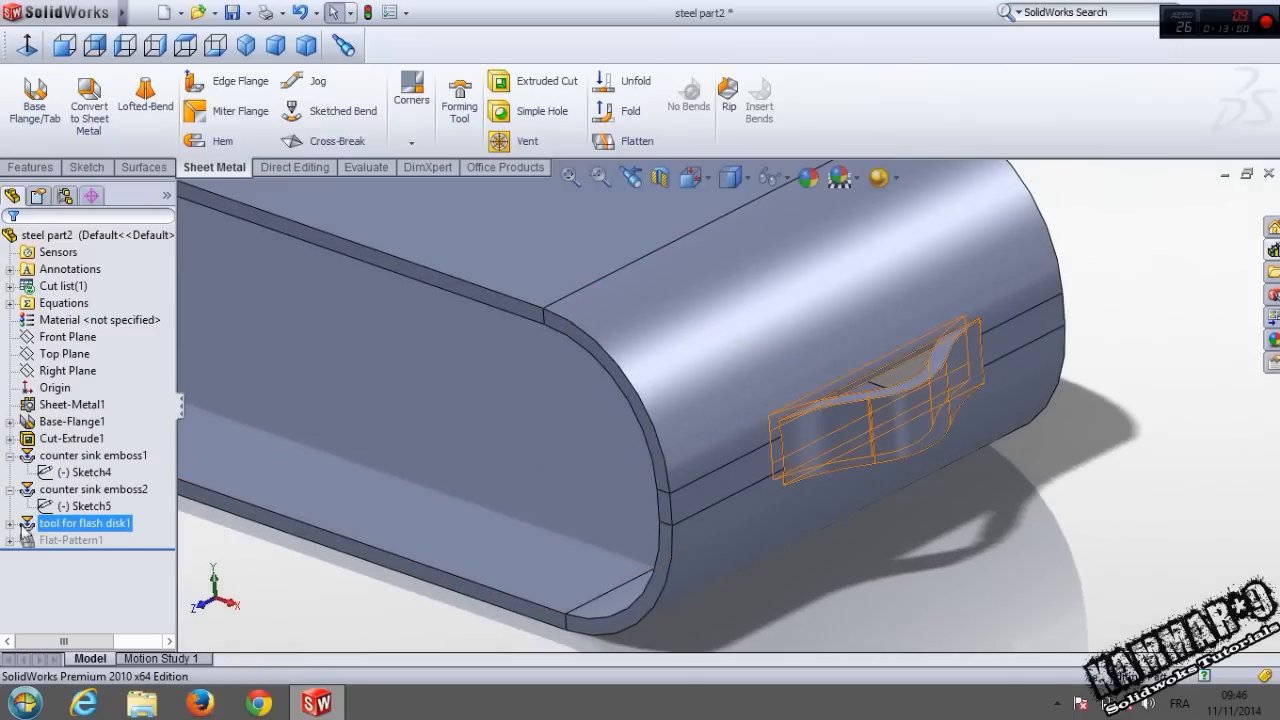
click(10, 523)
click(85, 540)
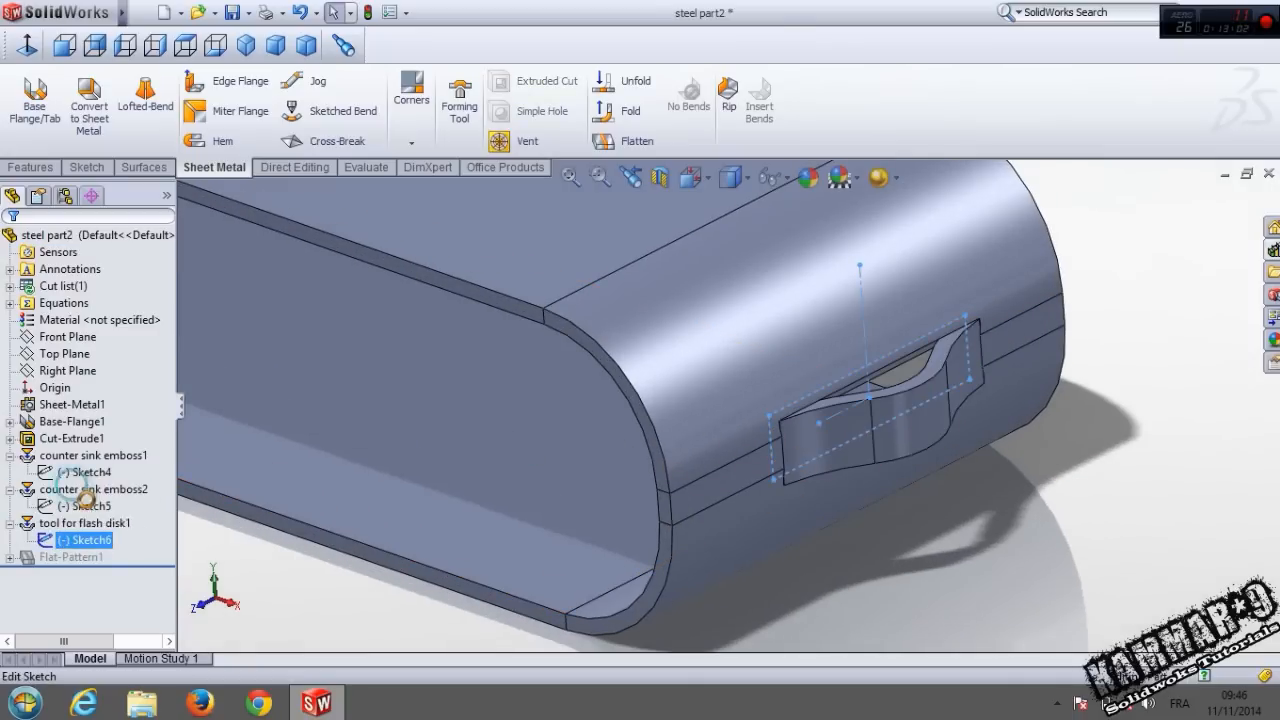
click(85, 497)
click(27, 46)
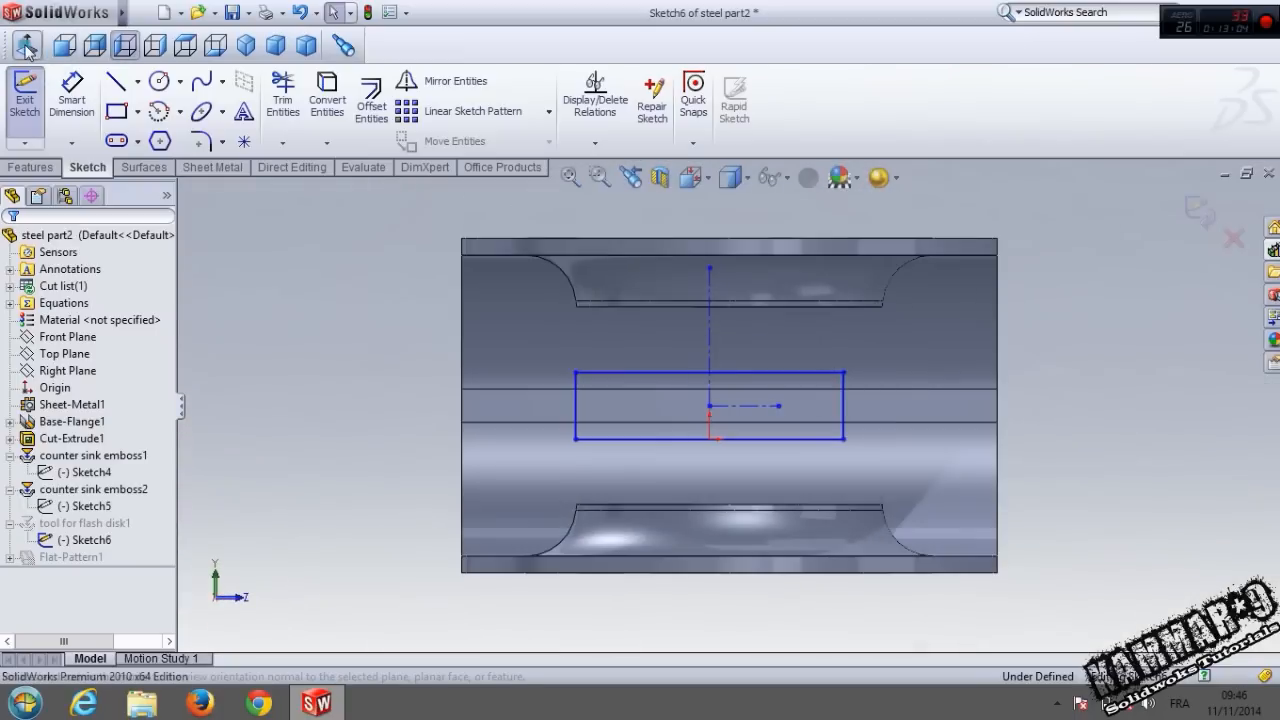
click(27, 46)
Dimension the form tool sketch's centre point 0.5 mm from the upper edge of the narrow flat face.
click(71, 95)
scroll(767, 414, down, 2)
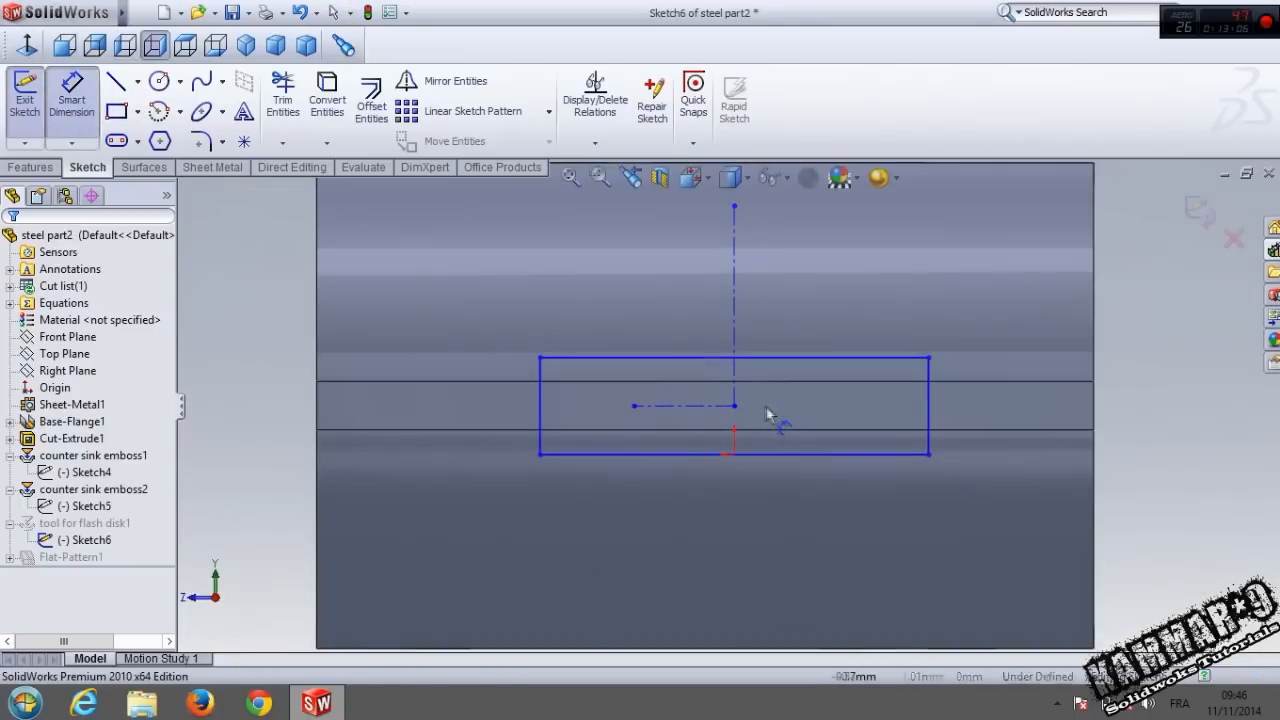
click(734, 406)
click(1012, 381)
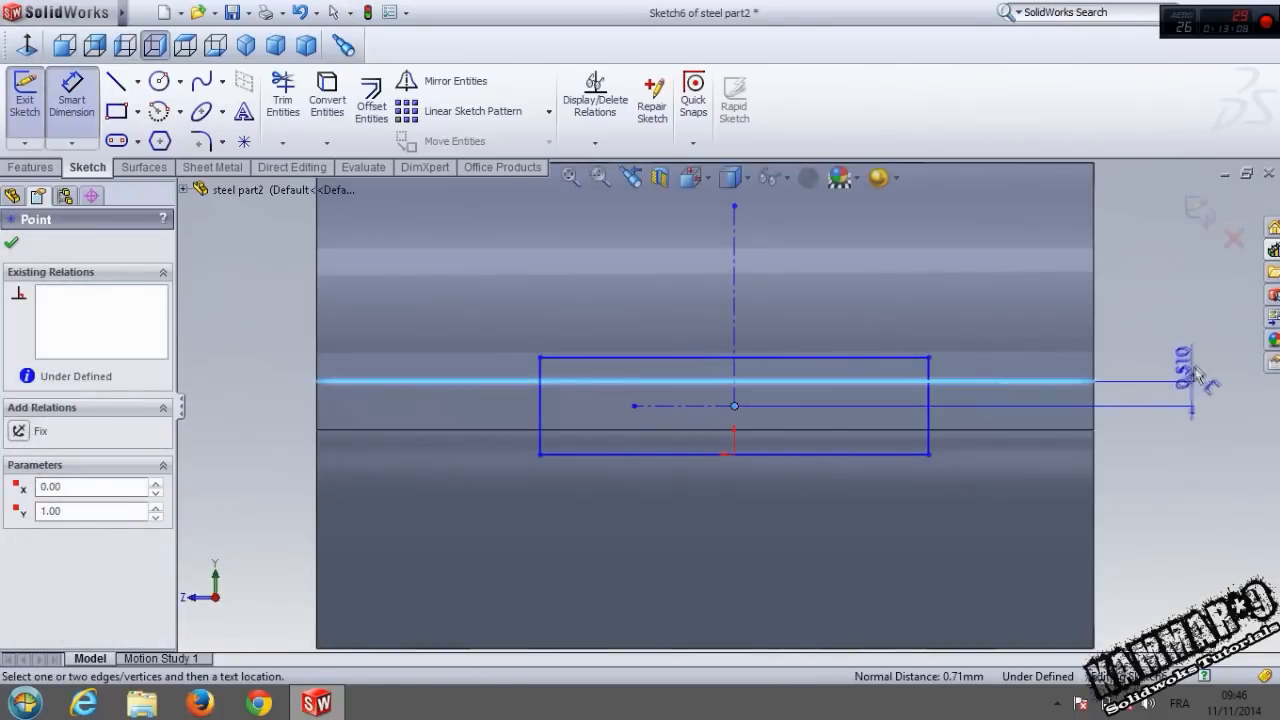
click(1195, 375)
text(0.5)
key(Return)
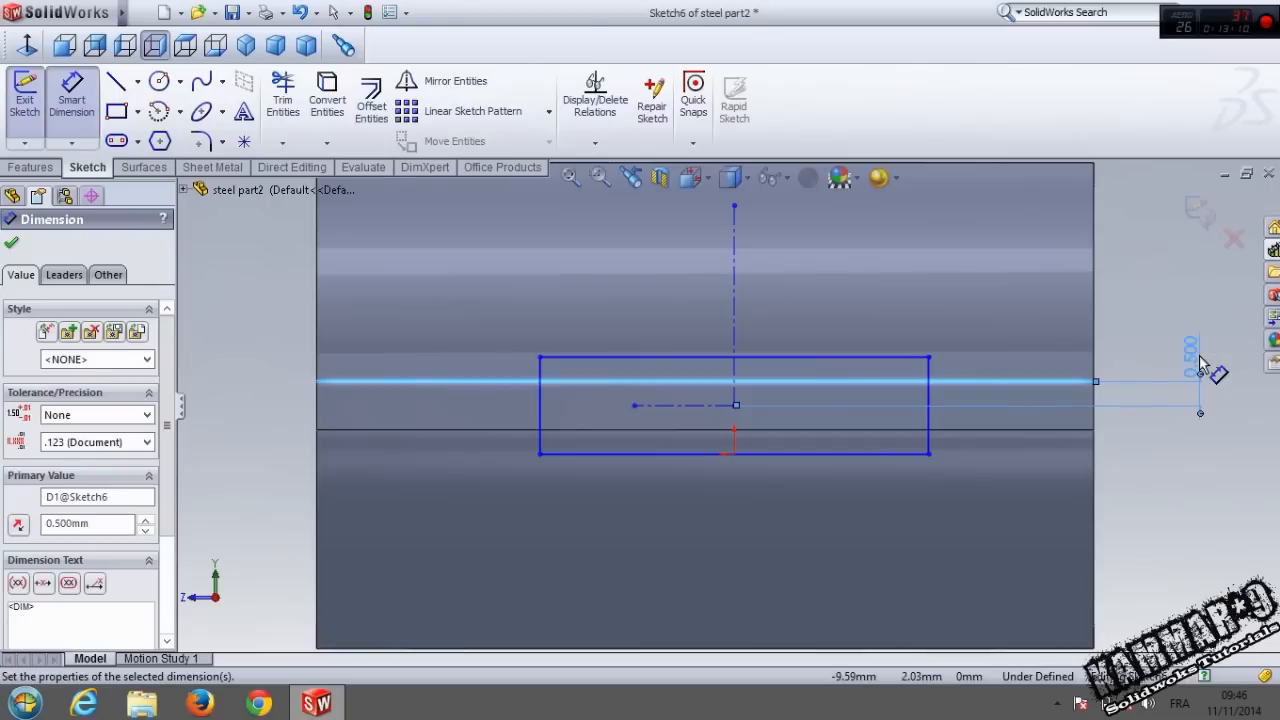
Dimension the sketch's centre point 8 mm from the part's side edge and exit the sketch.
click(734, 406)
click(1094, 486)
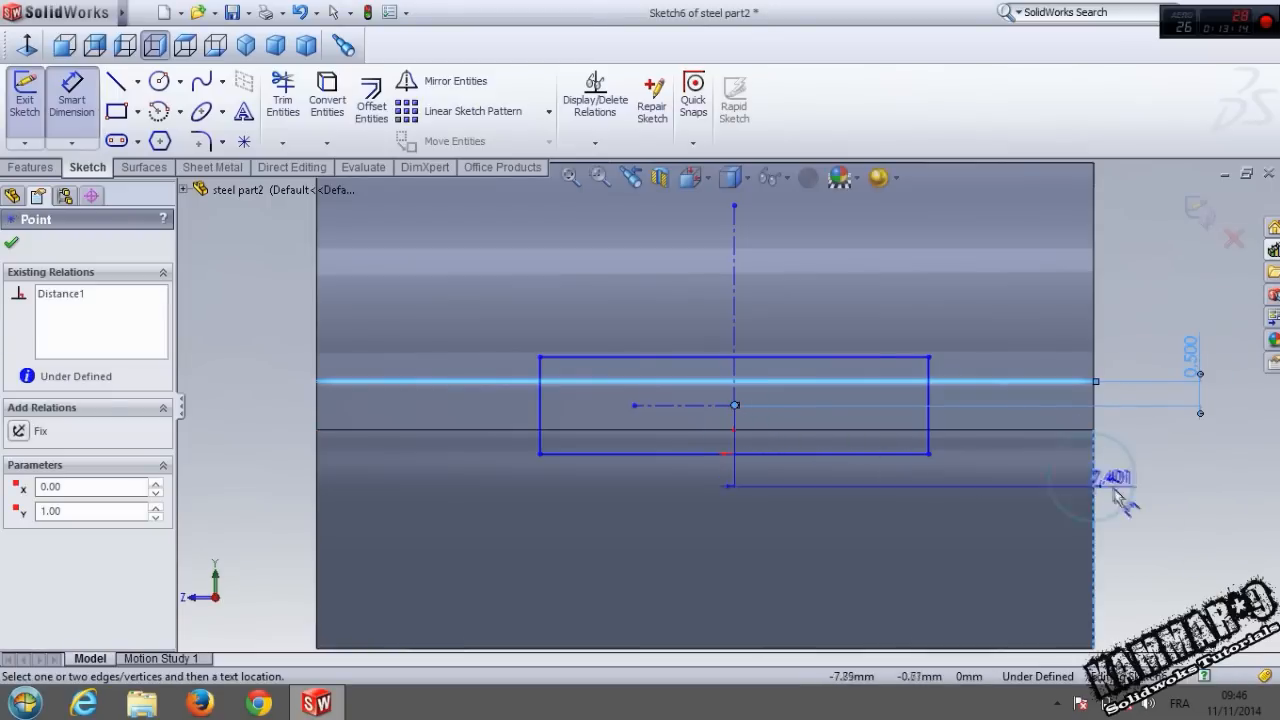
click(1120, 500)
text(8)
key(Return)
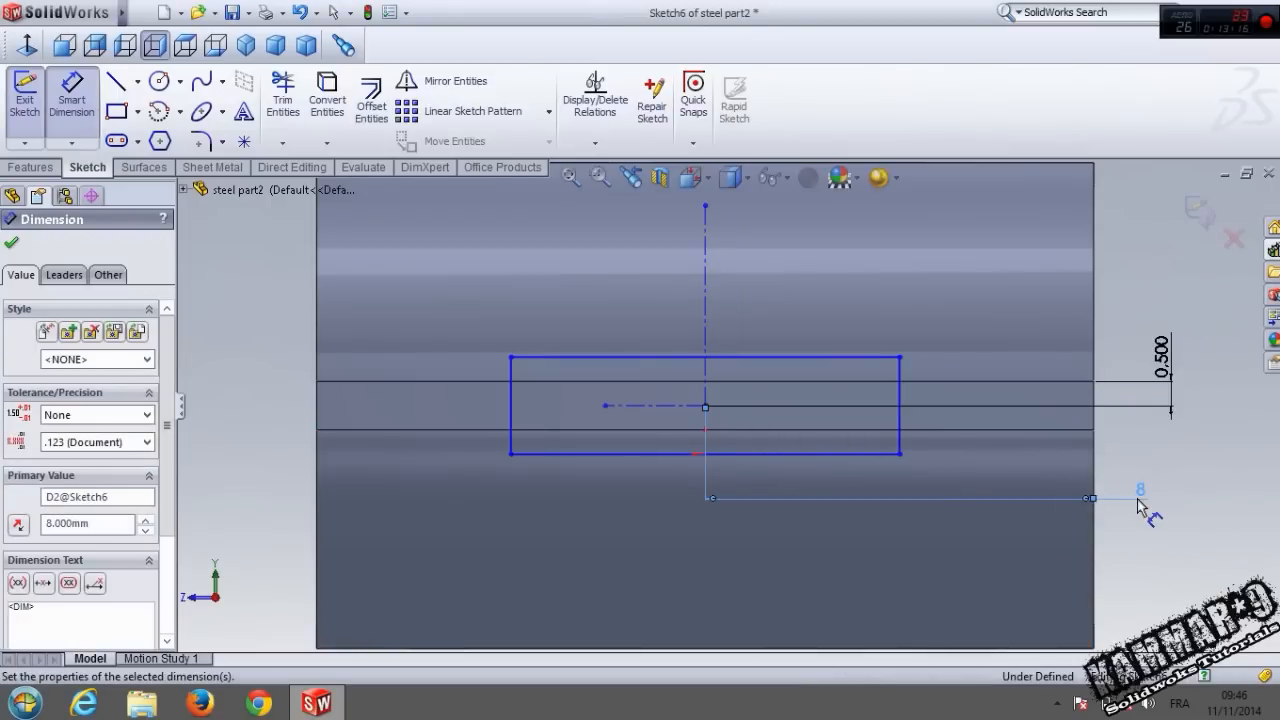
key(f)
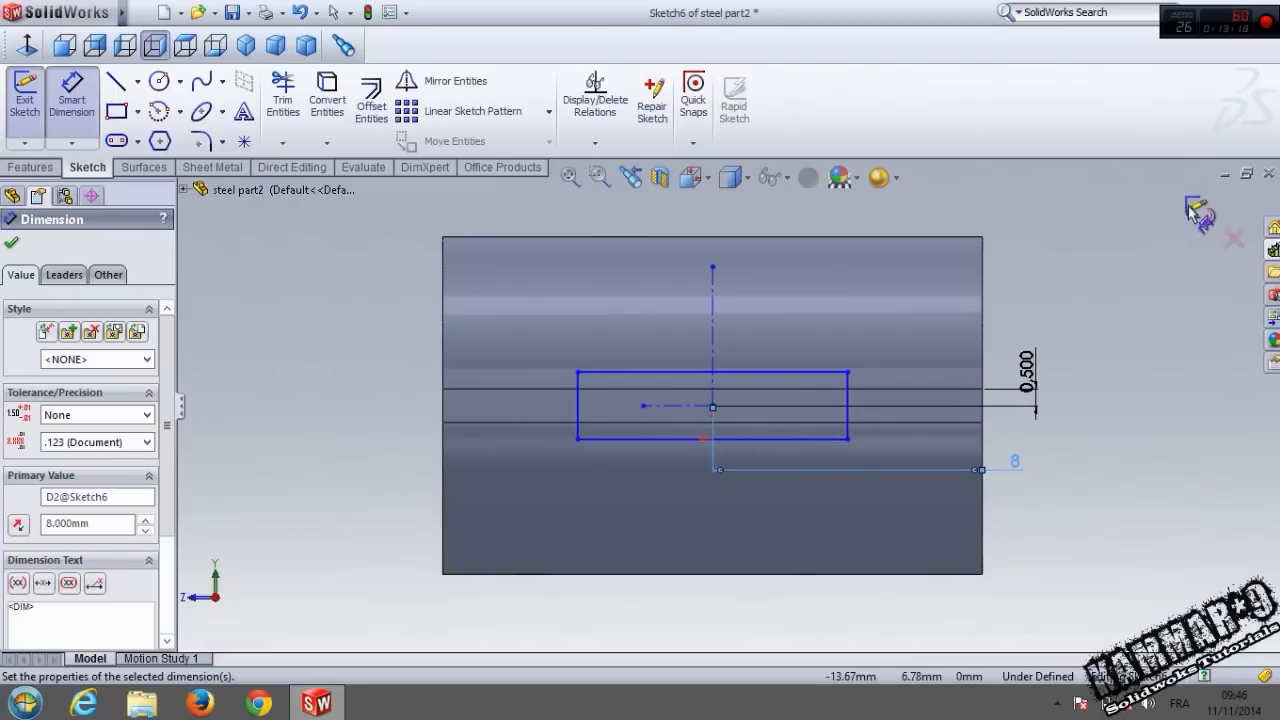
click(1198, 213)
scroll(690, 460, up, 4)
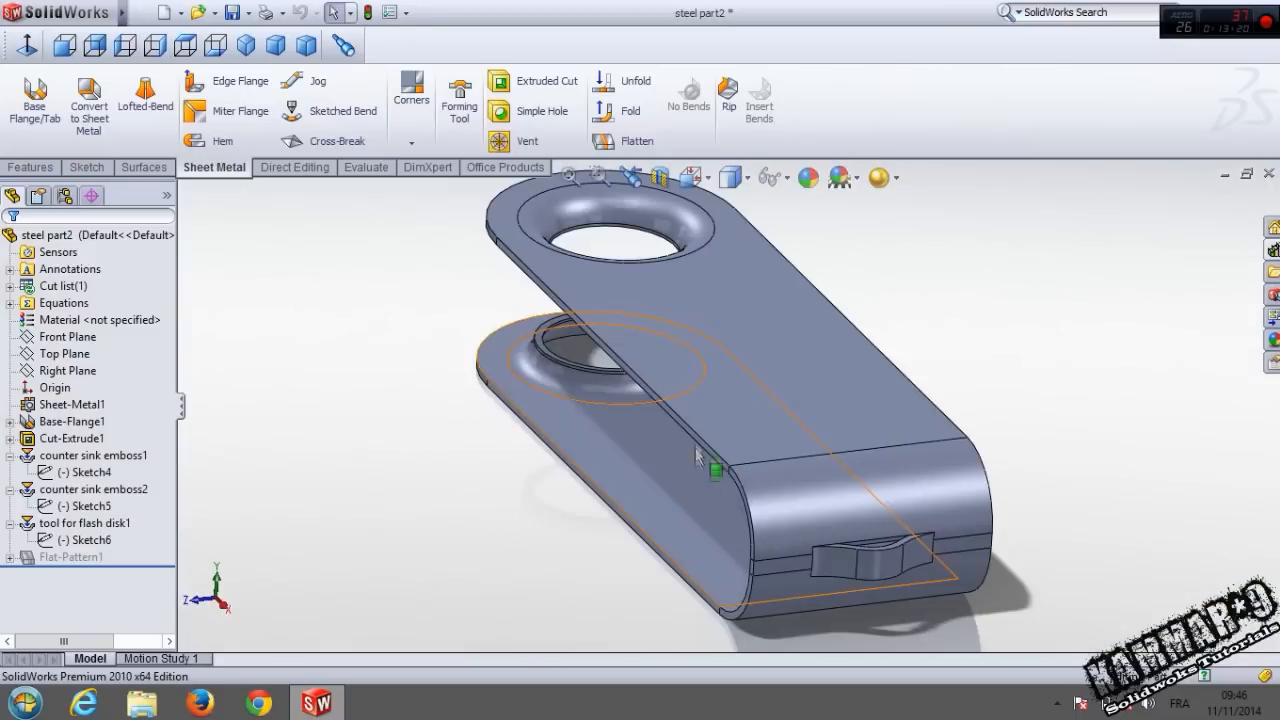
mouse_move(695, 452)
middle_down()
mouse_move(760, 405)
mouse_move(692, 455)
middle_up()
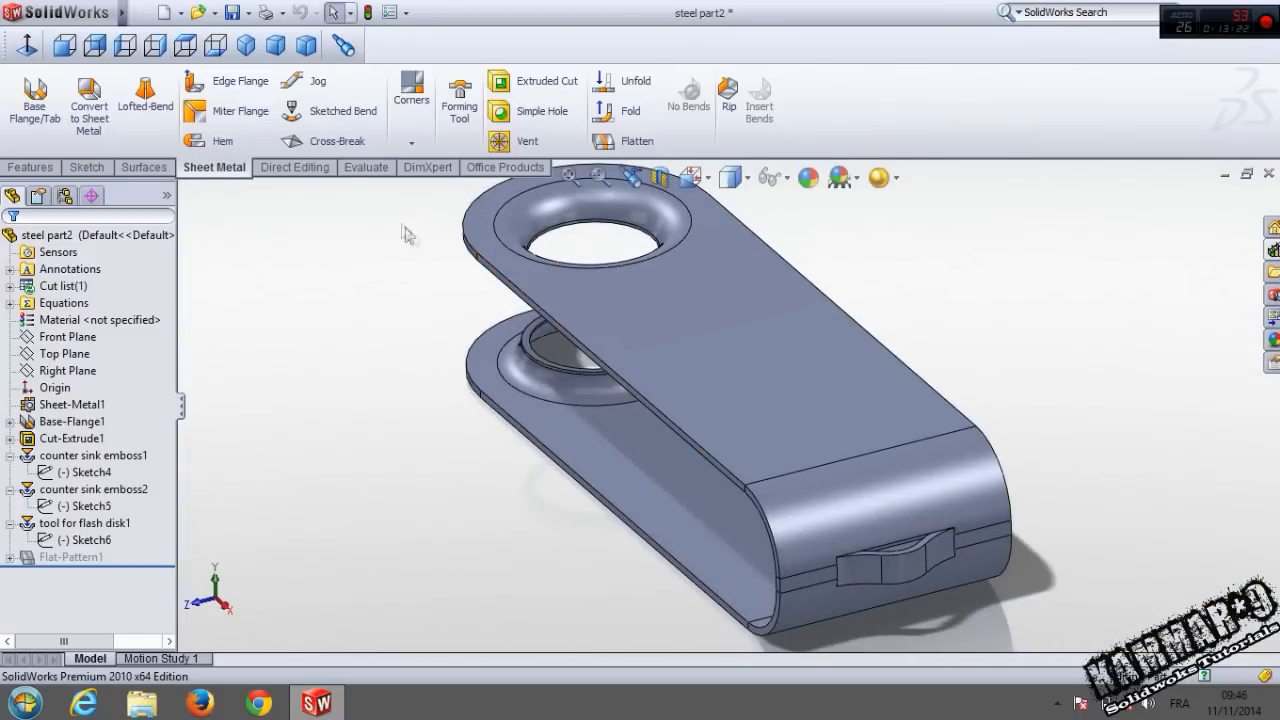
Start a constant-radius fillet of 0.1 mm and select the outer outline edge of the bent strip.
click(40, 167)
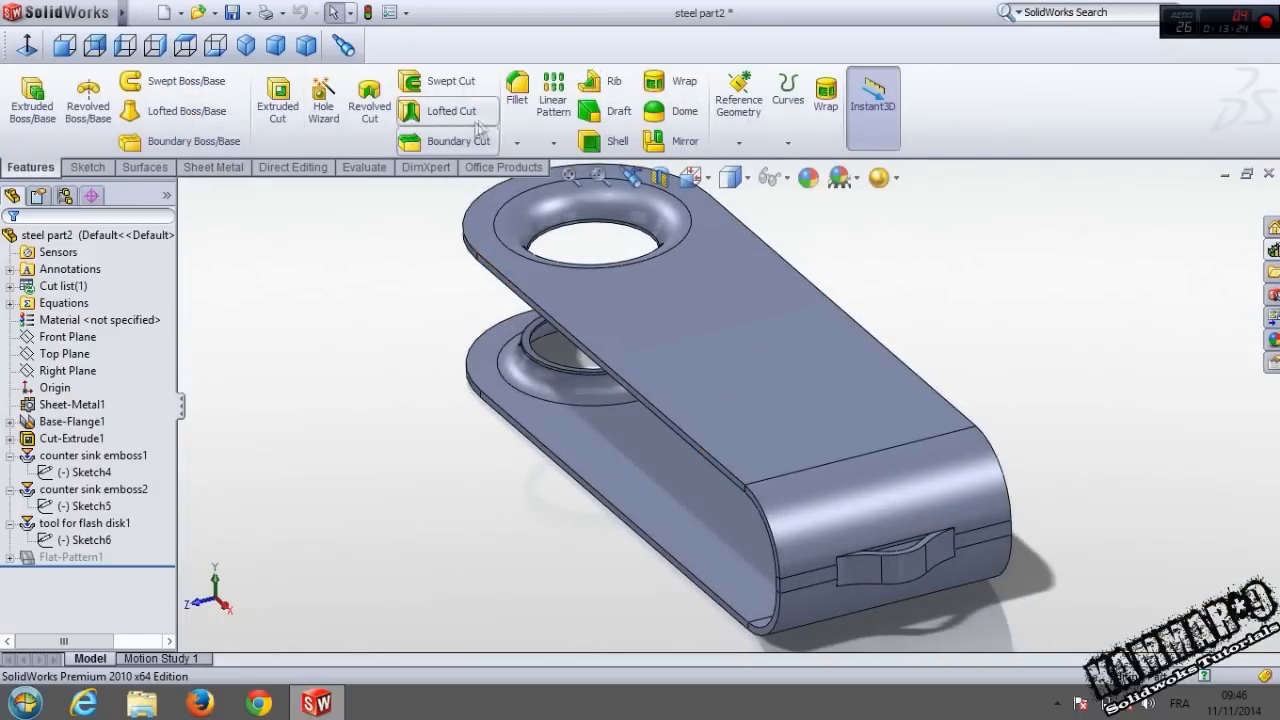
click(517, 92)
text(0.1)
key(Return)
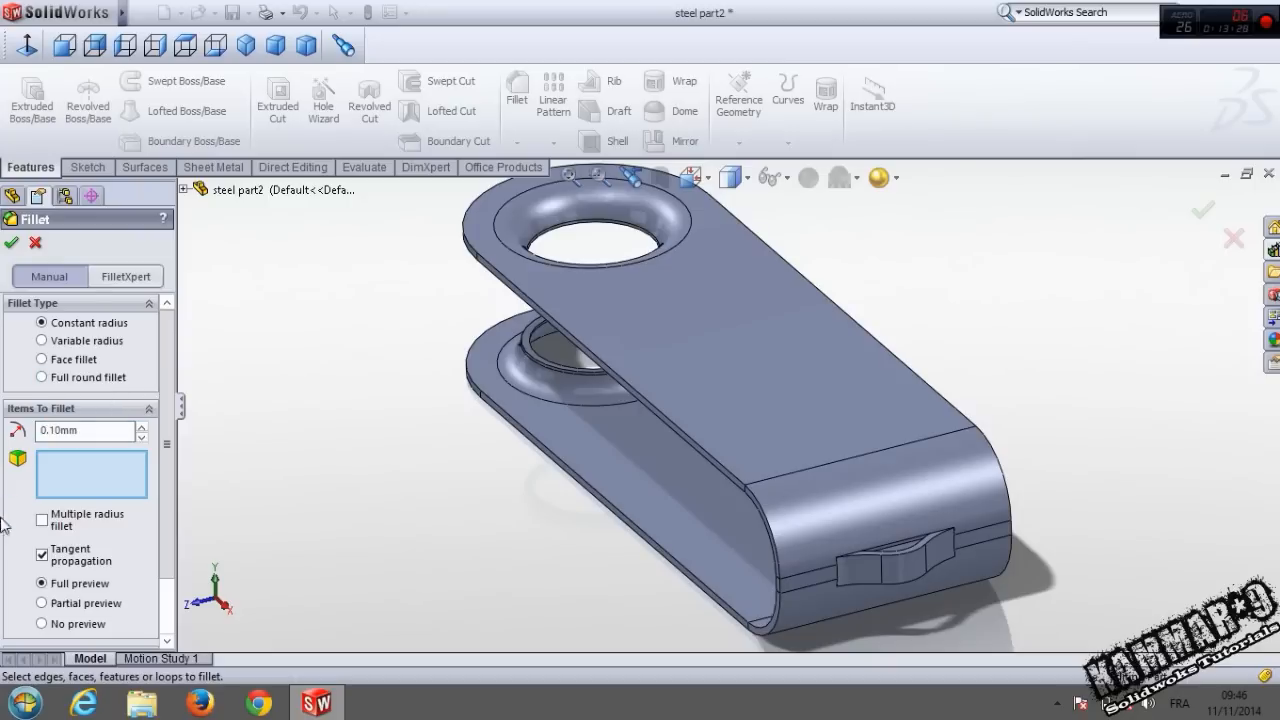
click(576, 340)
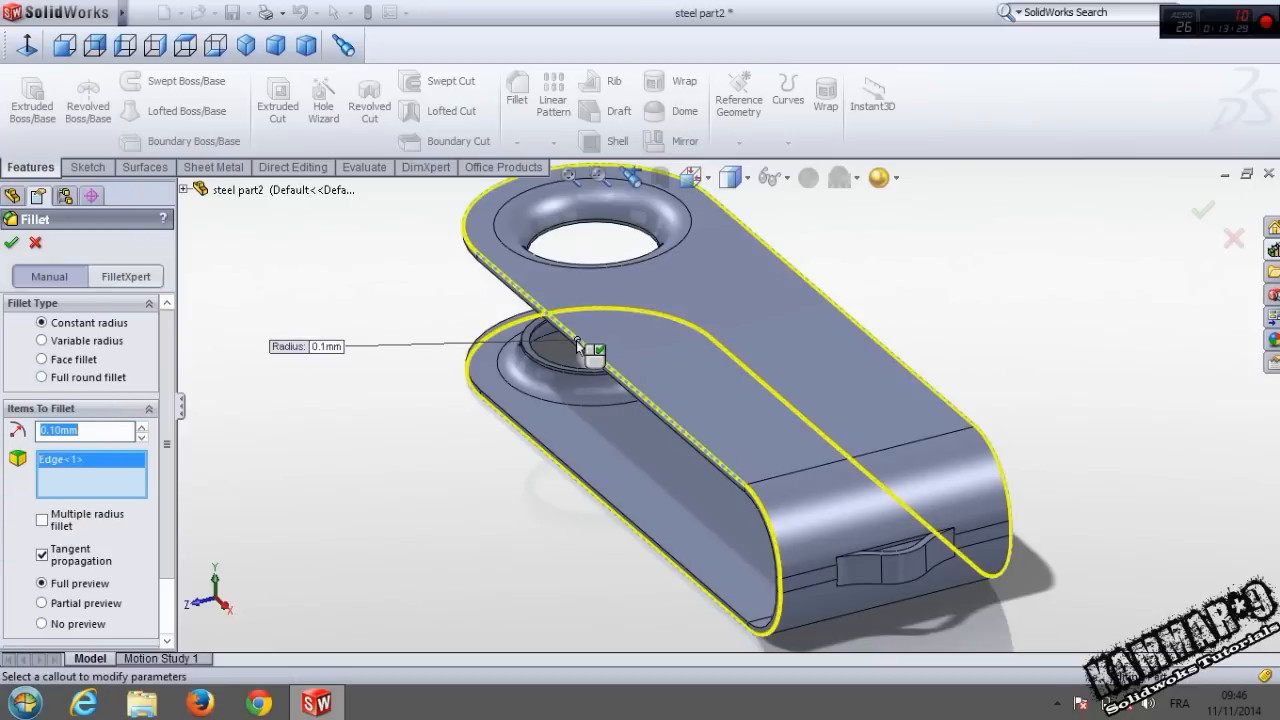
Add the upper and lower edges of the formed loop on the bend to the fillet selection.
click(889, 568)
scroll(893, 570, down, 3)
click(885, 525)
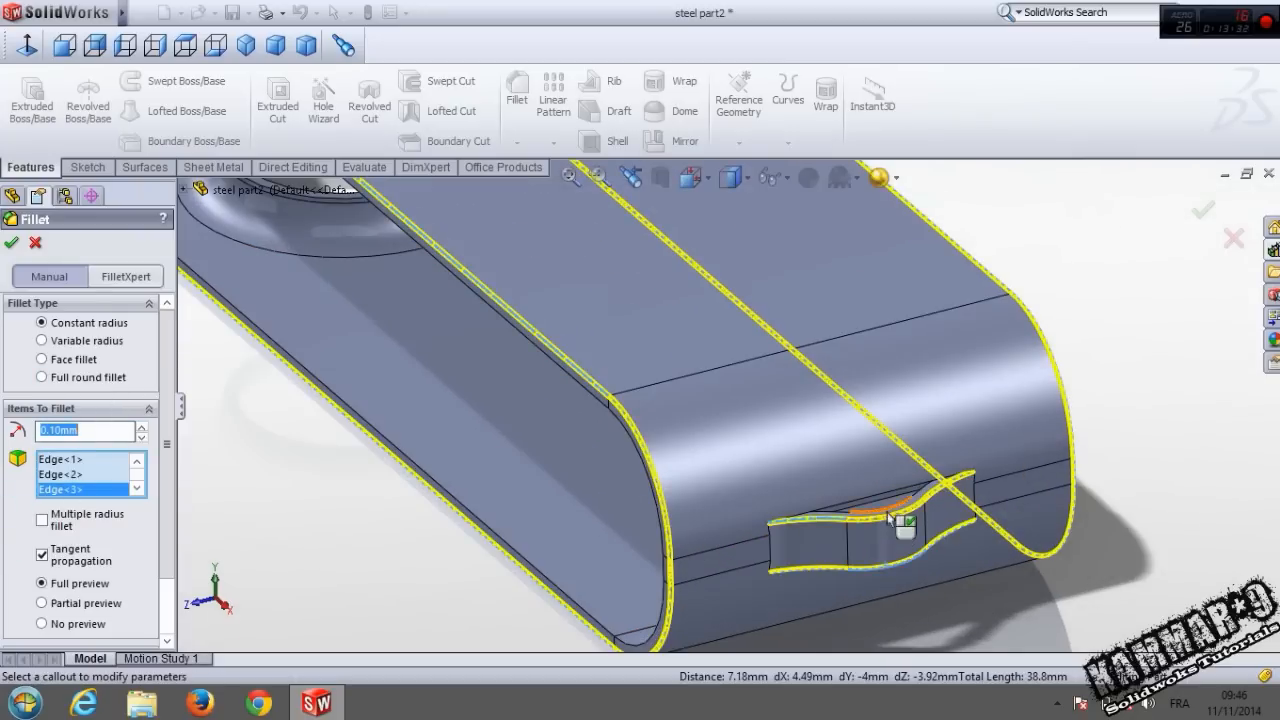
click(900, 541)
middle_drag(891, 515, 886, 470)
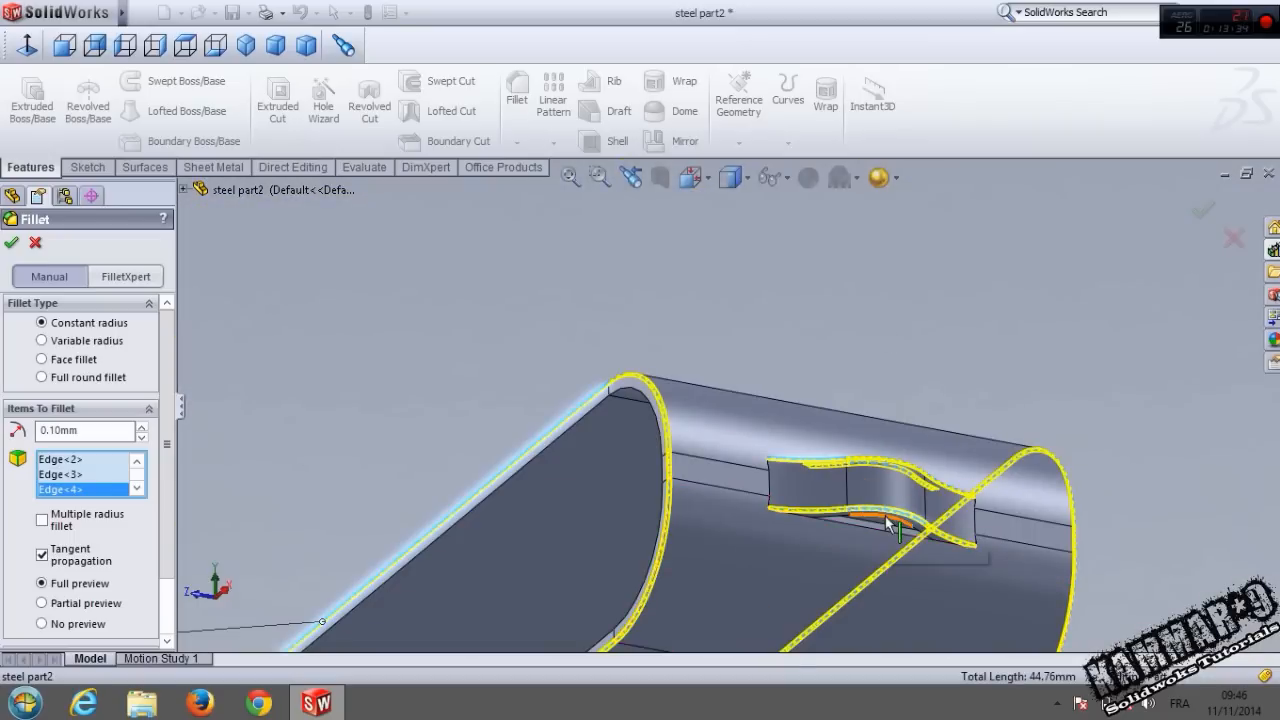
click(886, 517)
Add the inner outline edge at the lower arm's rounded end to the selection and apply the fillet.
scroll(889, 524, up, 2)
middle_drag(565, 424, 720, 480)
scroll(617, 554, down, 6)
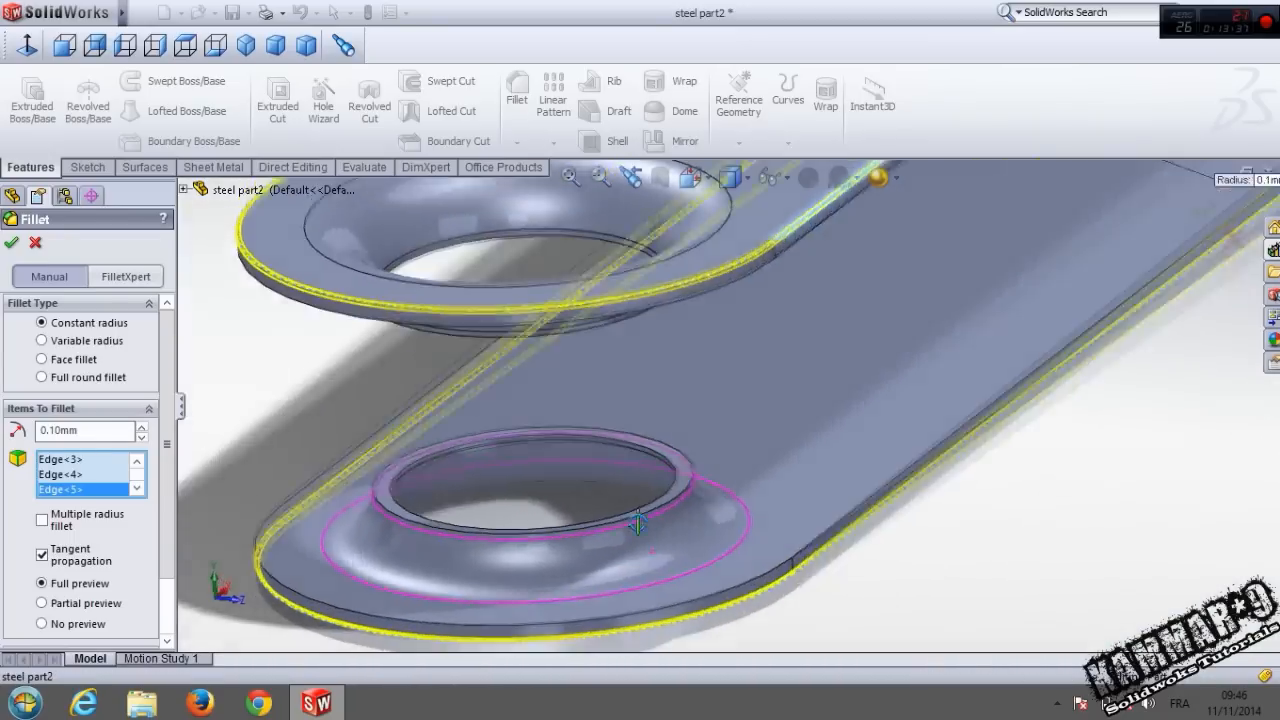
middle_drag(637, 523, 580, 540)
click(570, 604)
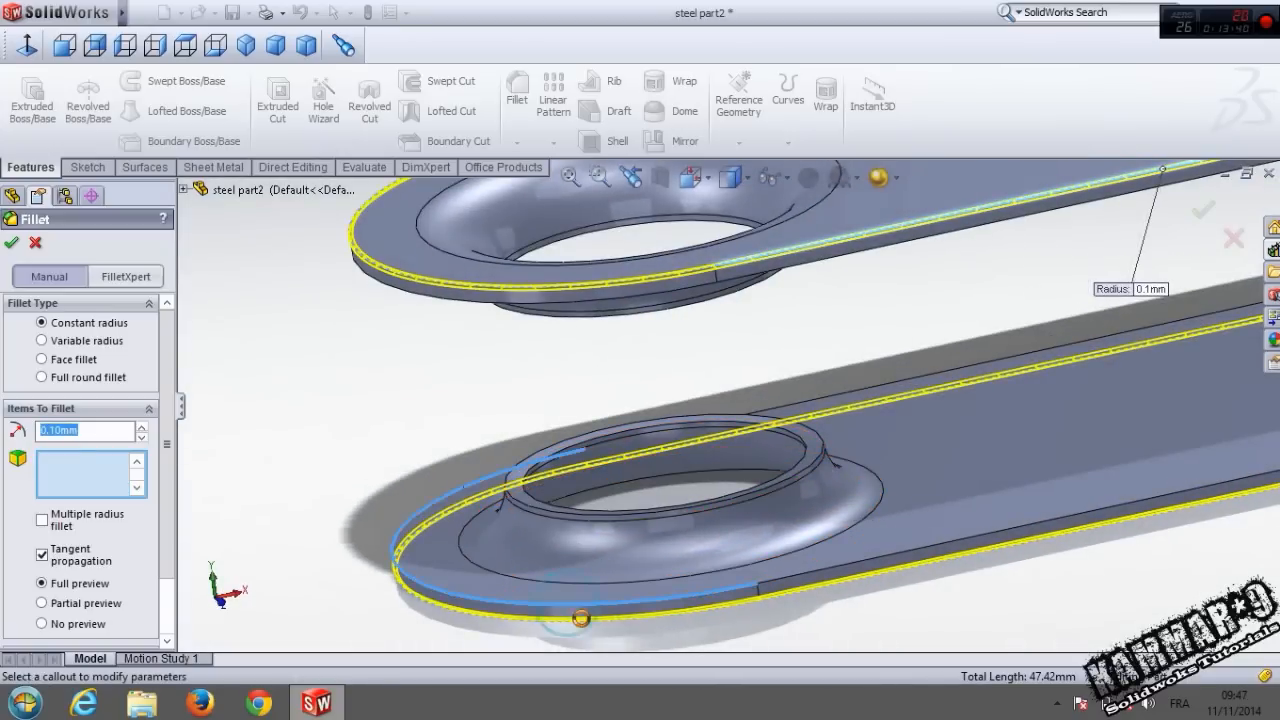
scroll(737, 366, up, 3)
middle_drag(737, 366, 1010, 440)
click(10, 243)
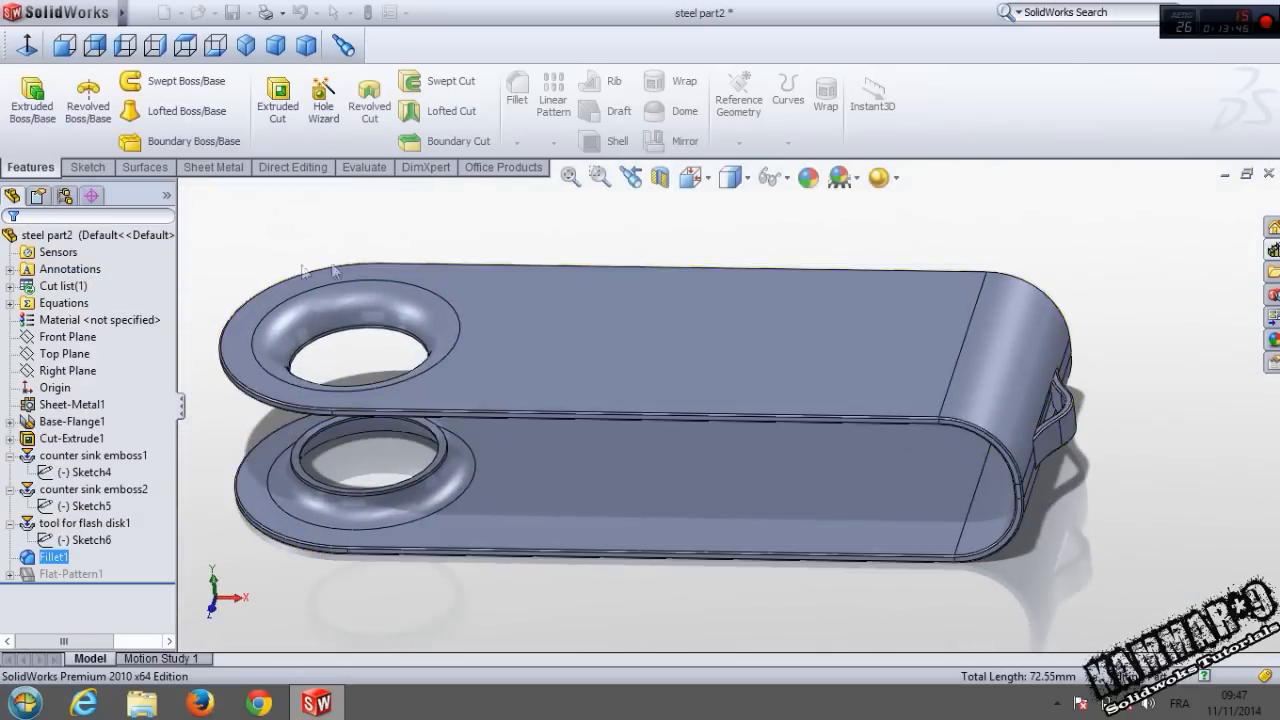
Assign the 1060 Alloy material from the Aluminium Alloys category to the part.
scroll(509, 294, up, 2)
scroll(296, 366, down, 1)
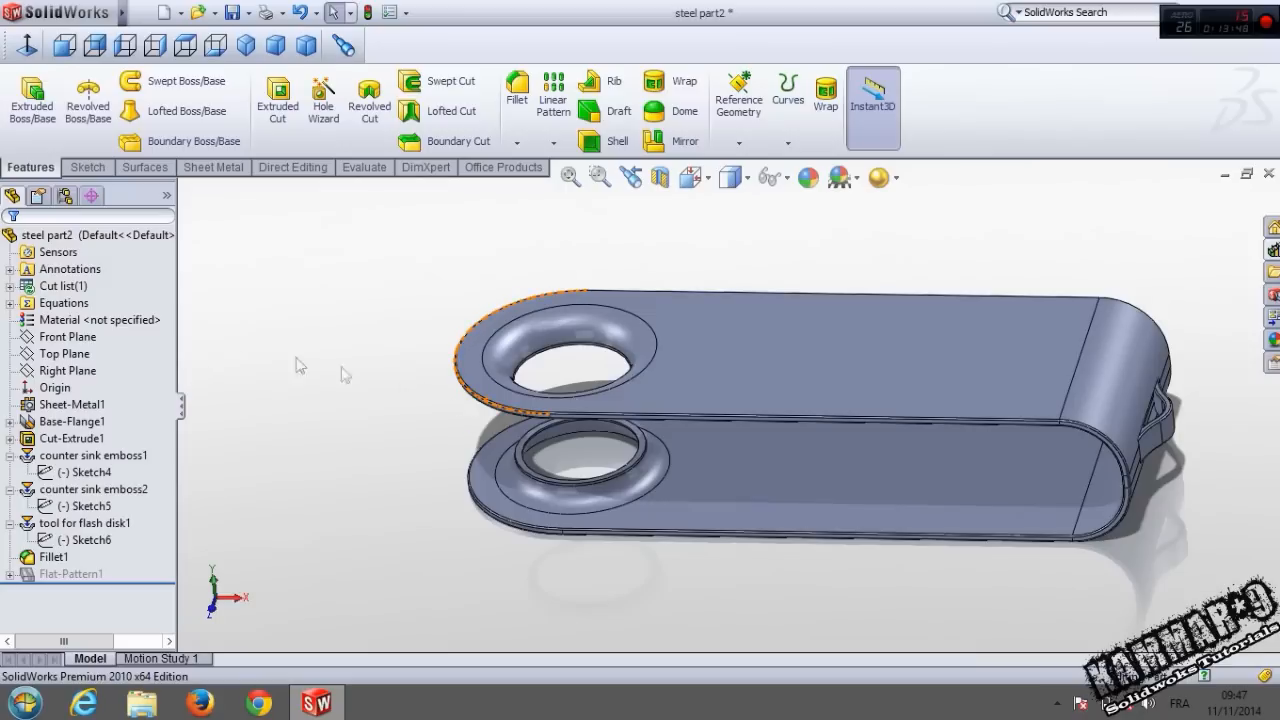
right_click(72, 319)
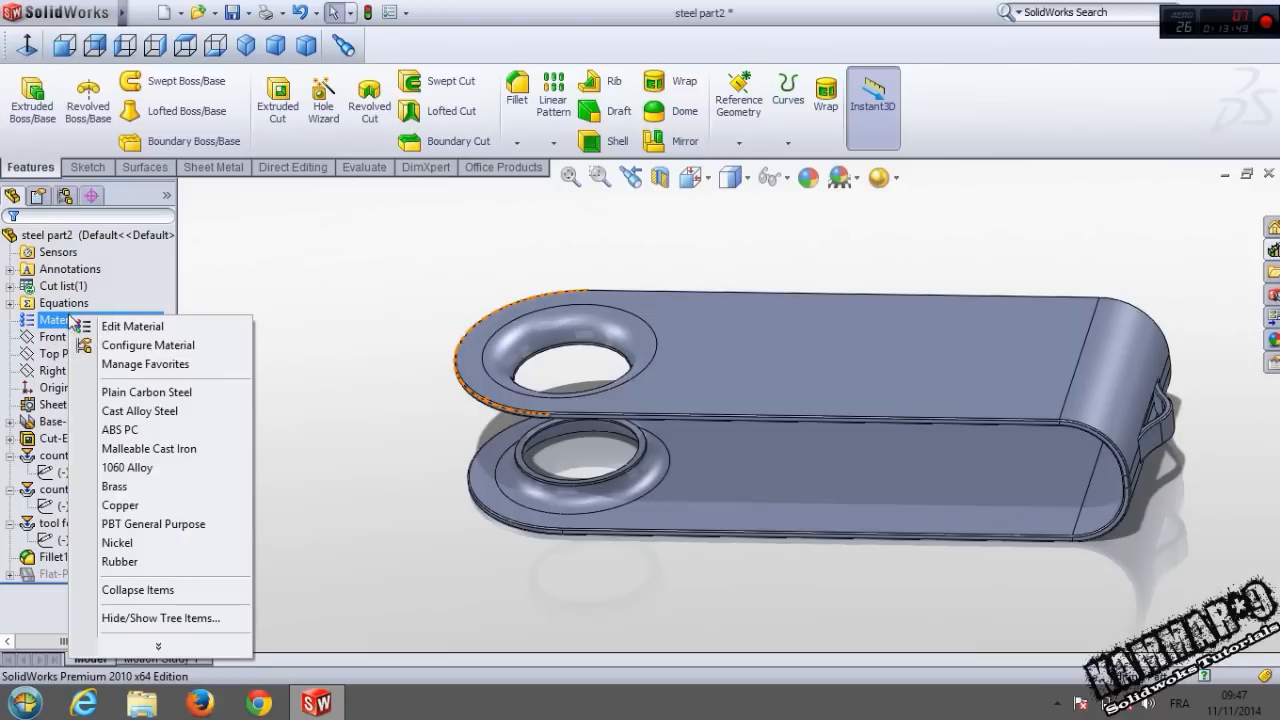
click(130, 327)
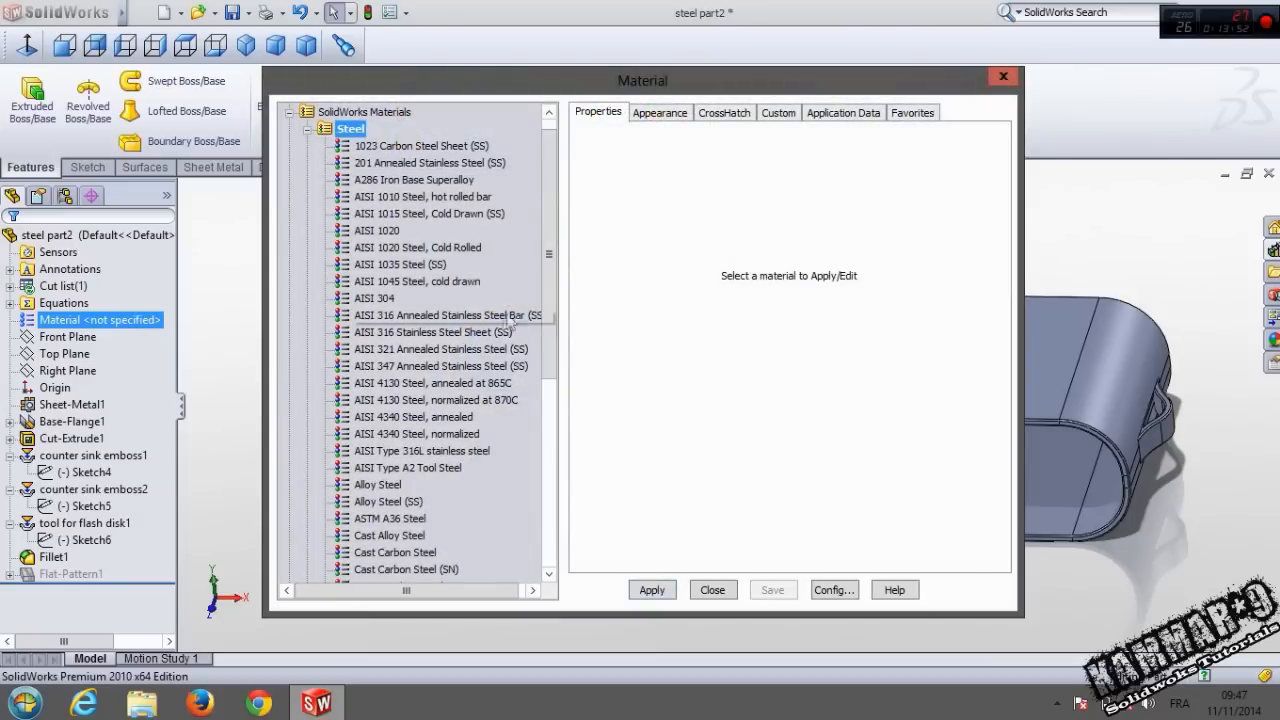
scroll(350, 423, down, 7)
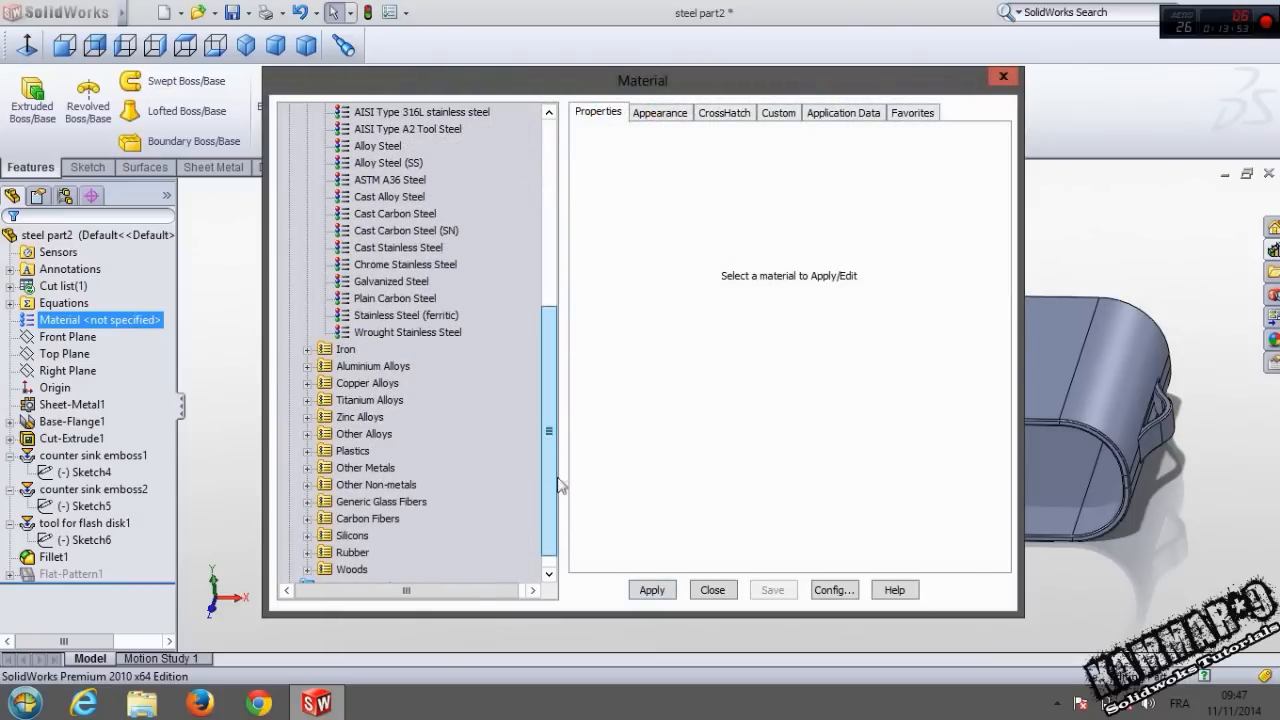
click(307, 366)
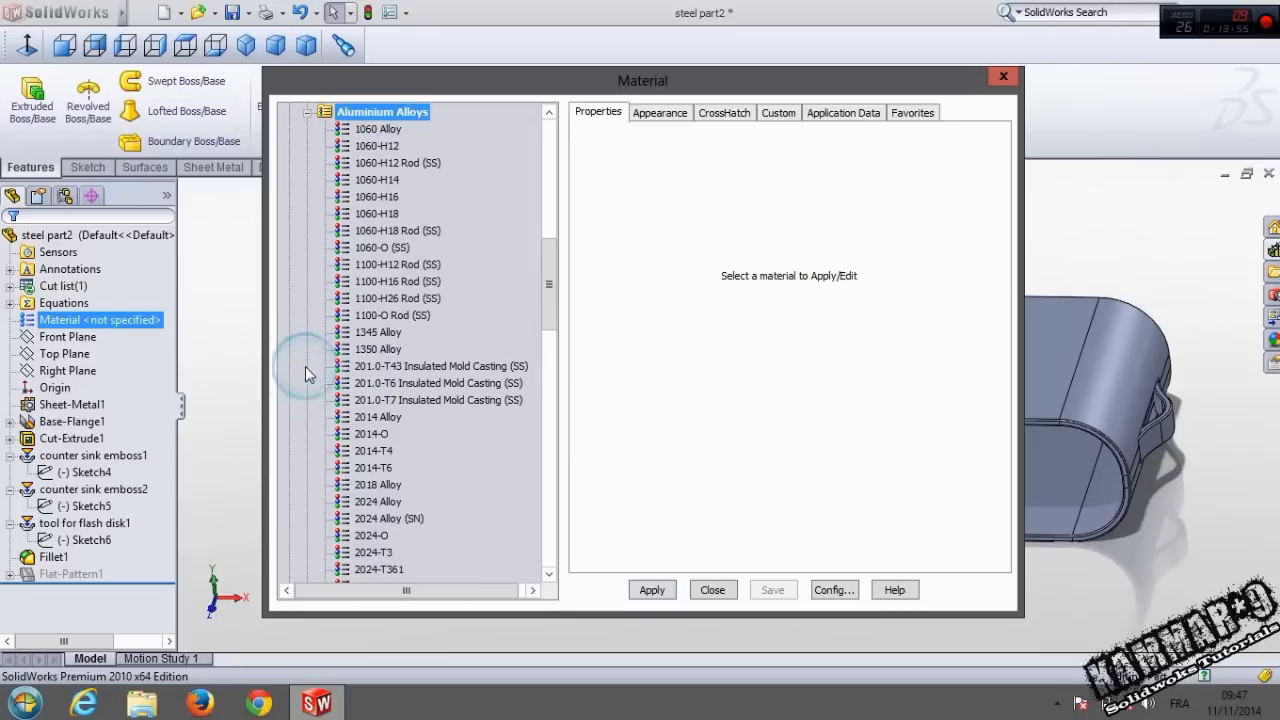
click(381, 131)
click(657, 594)
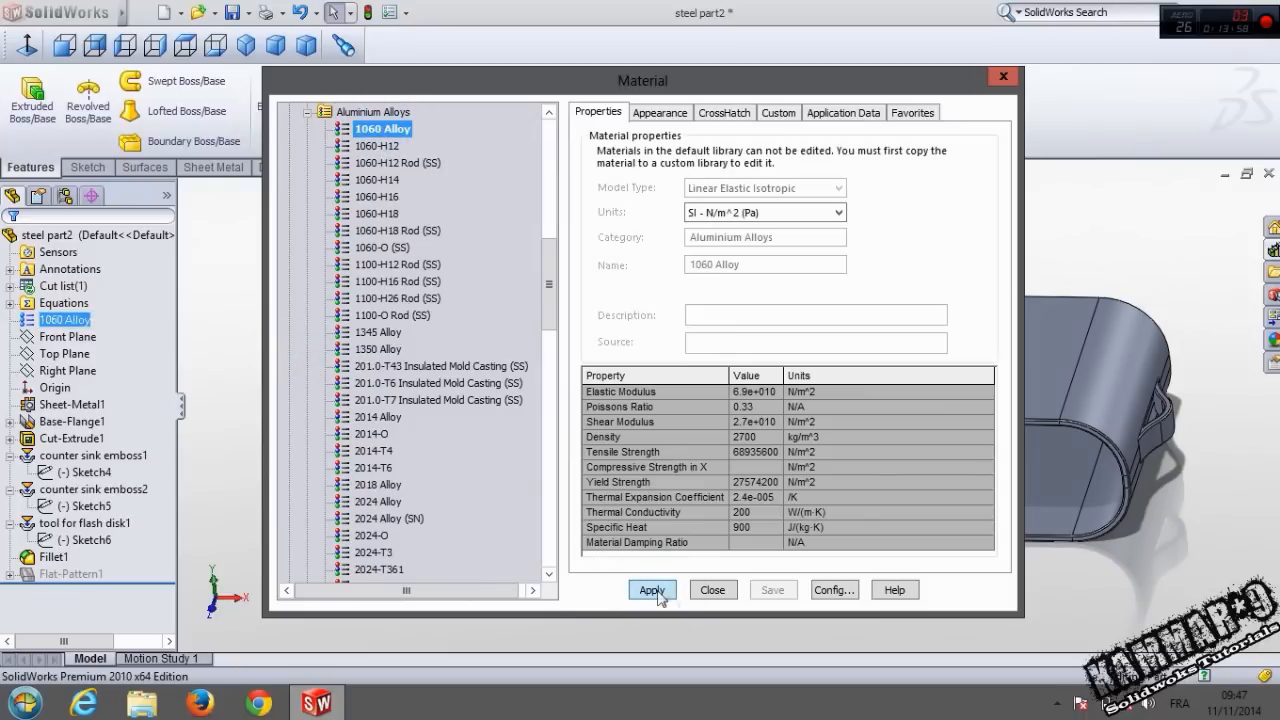
click(700, 595)
Apply a brushed metal appearance from the Metal appearances to the whole steel part2.
middle_drag(668, 472, 669, 514)
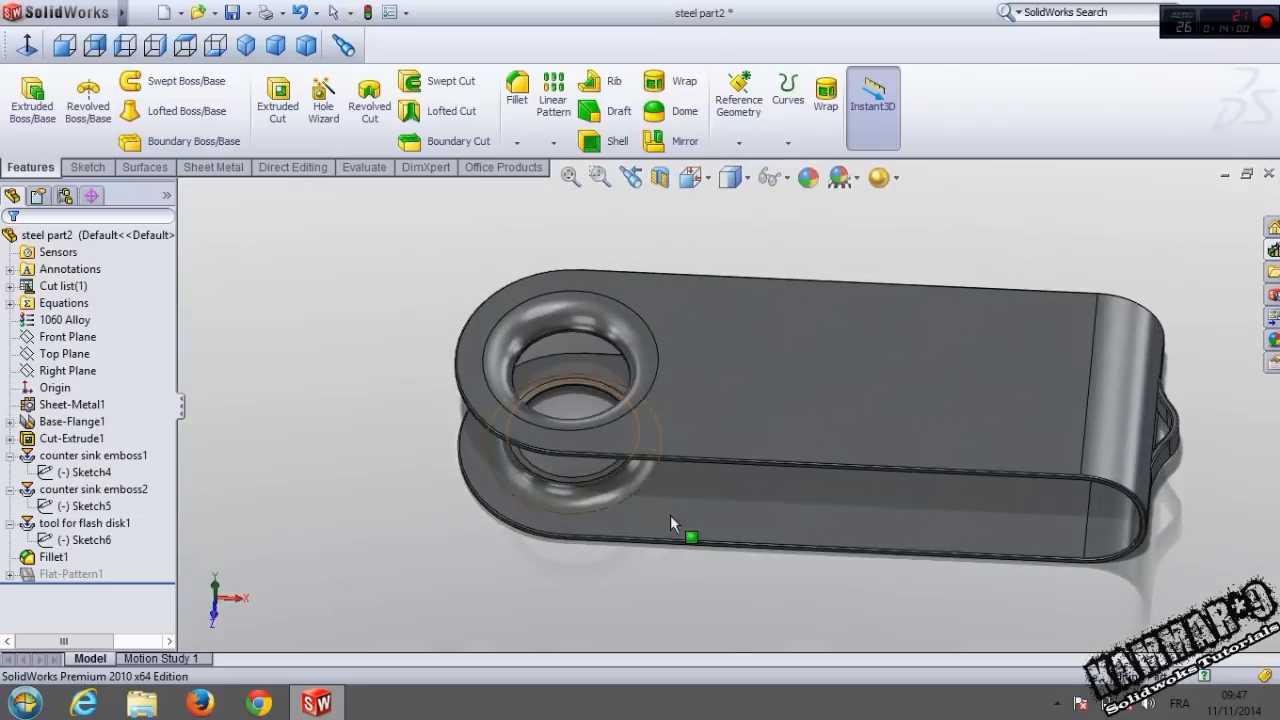
scroll(676, 522, up, 1)
click(1274, 340)
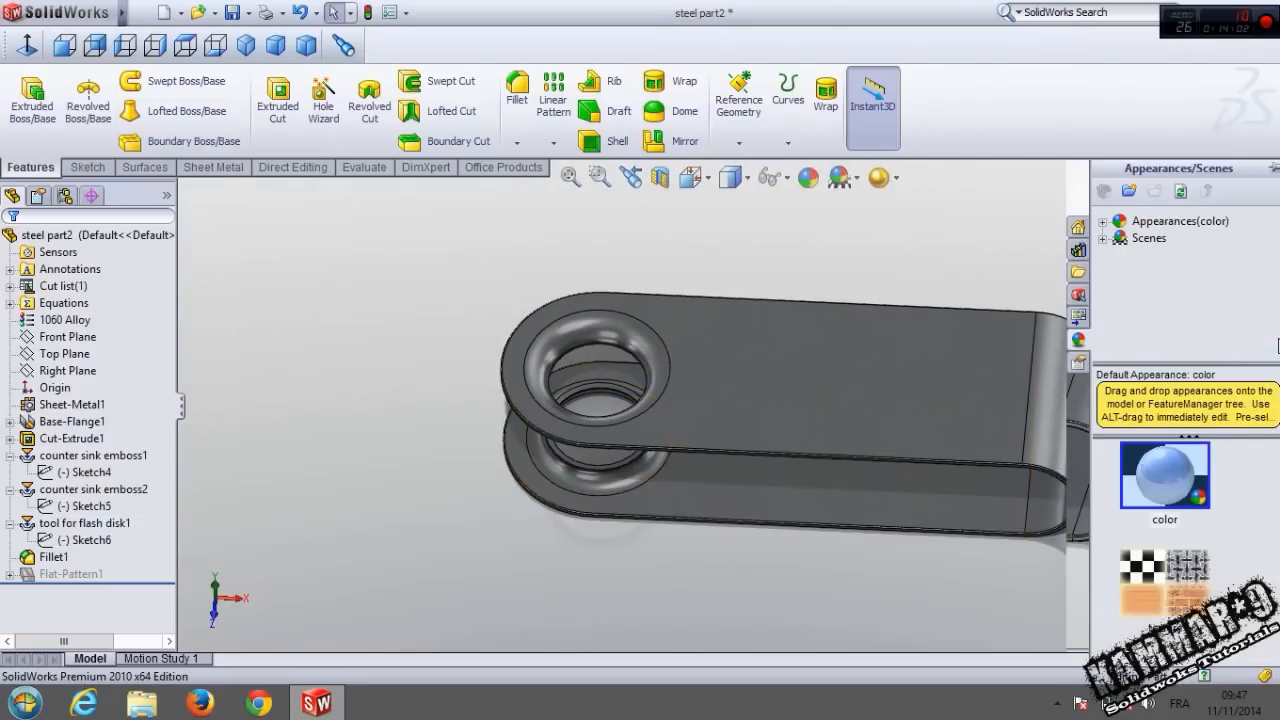
click(1104, 222)
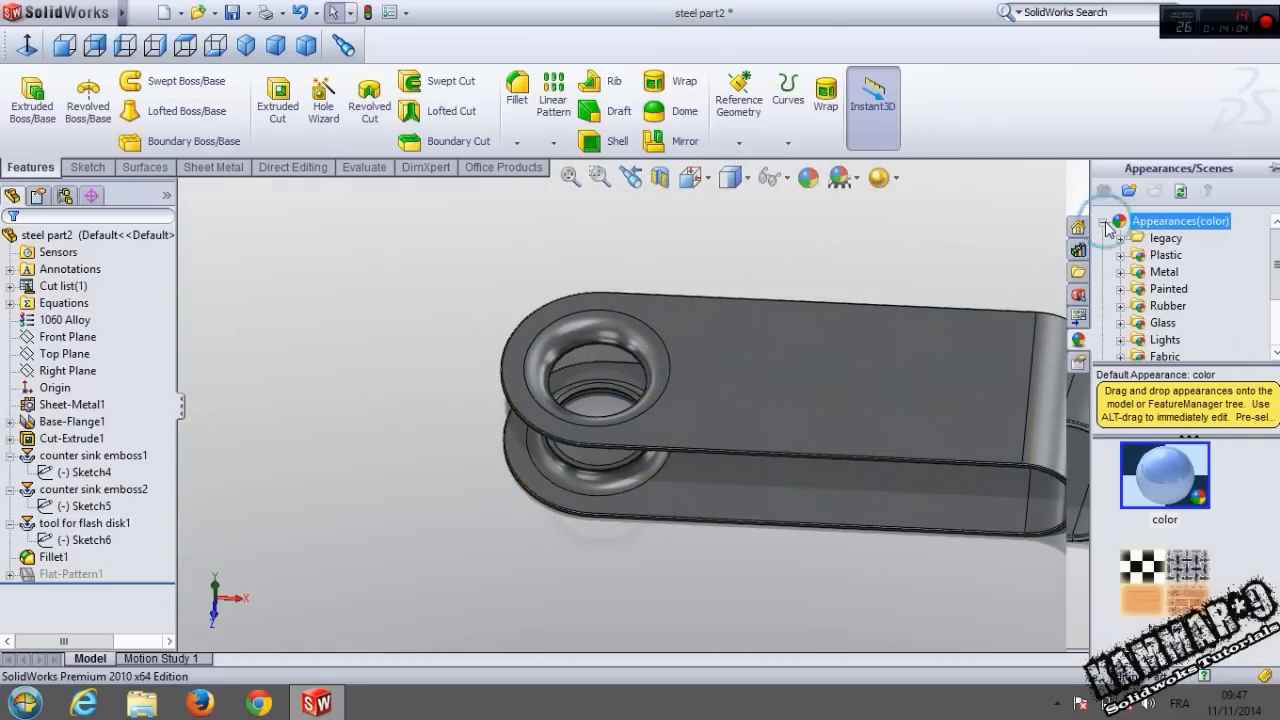
click(1121, 279)
click(1188, 272)
drag(1276, 492, 1276, 525)
drag(1200, 545, 962, 405)
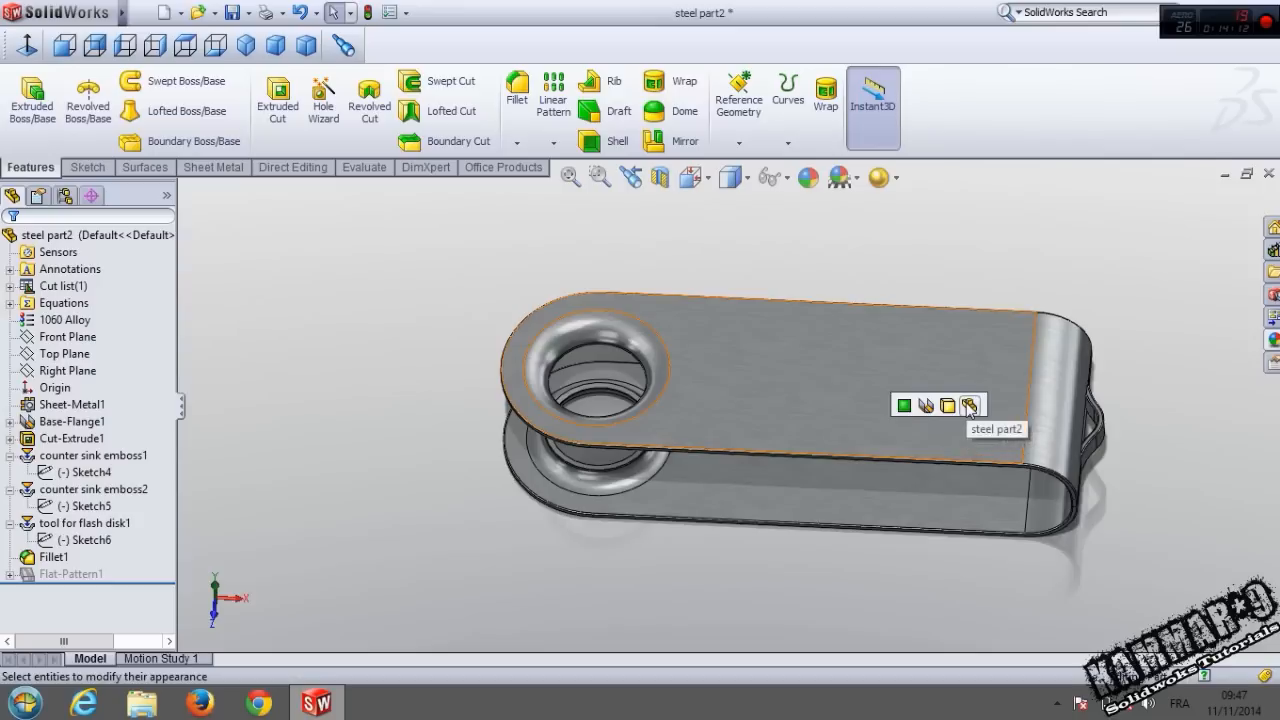
click(946, 331)
scroll(920, 394, up, 2)
middle_drag(920, 394, 774, 374)
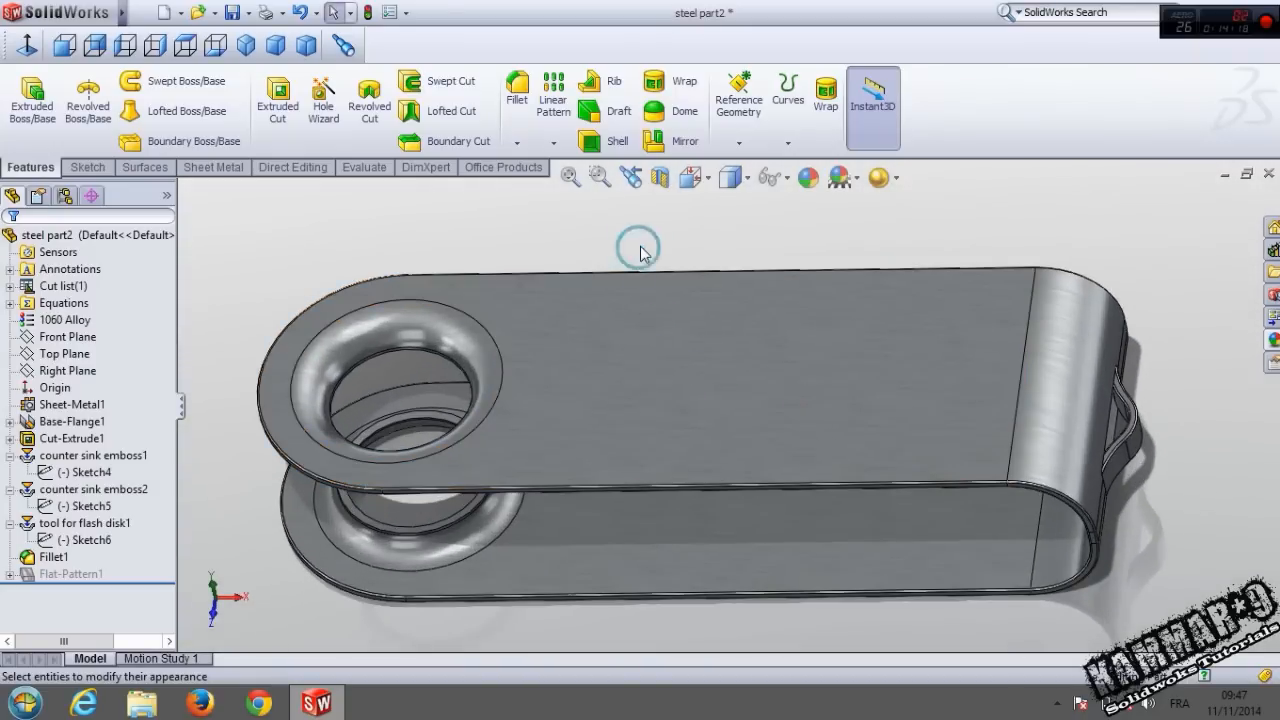
Start a sketch on the steel part2's upper flat face and add a sketch text reading GOODRAM.
click(684, 393)
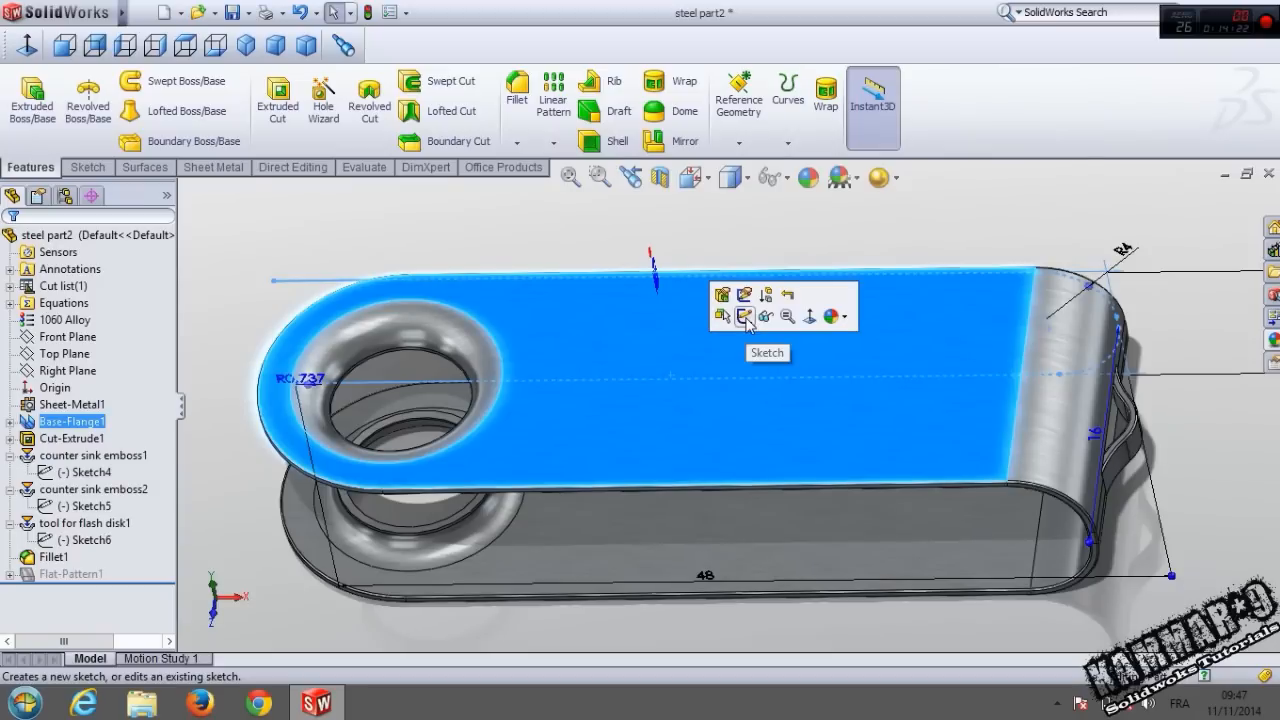
click(744, 316)
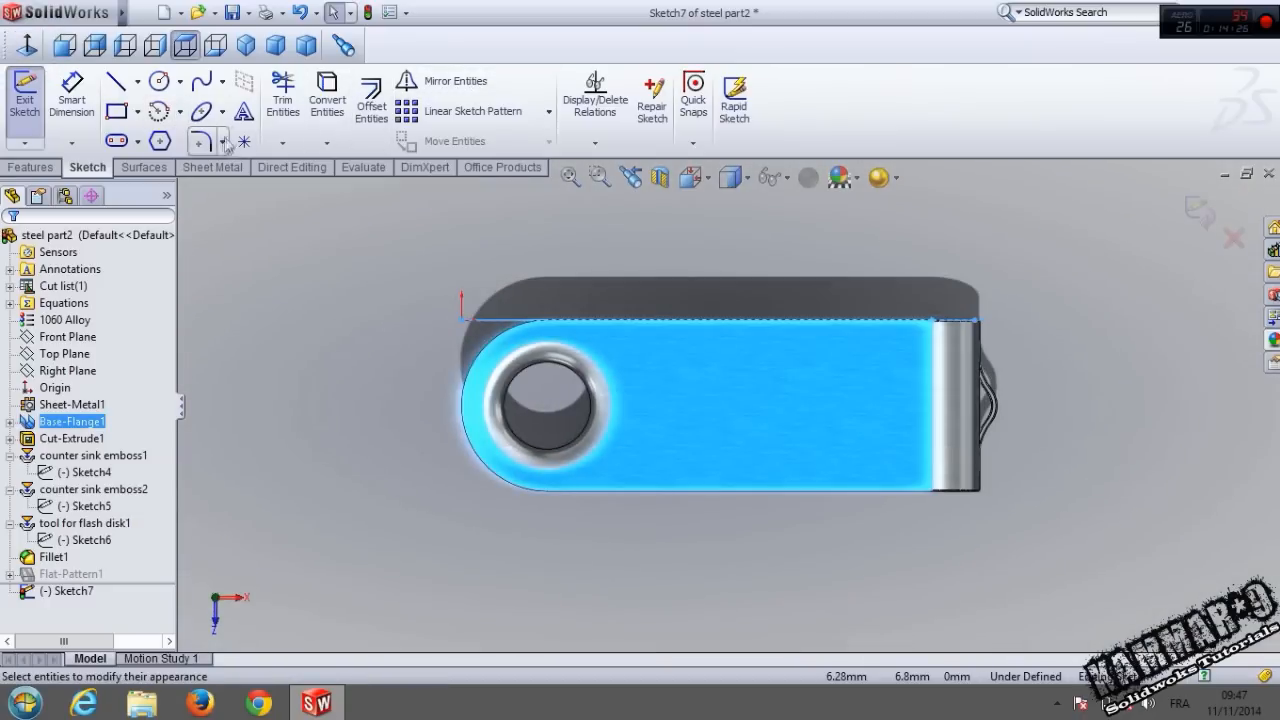
click(243, 111)
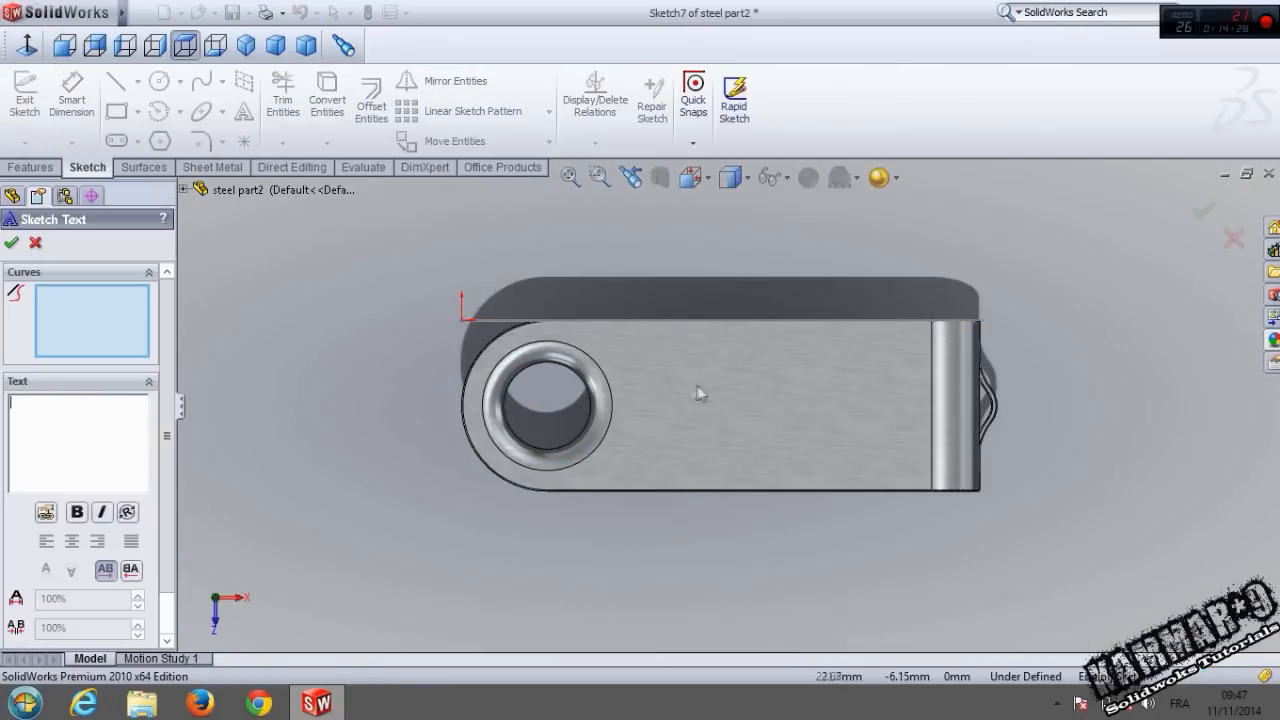
text(GOODRAM)
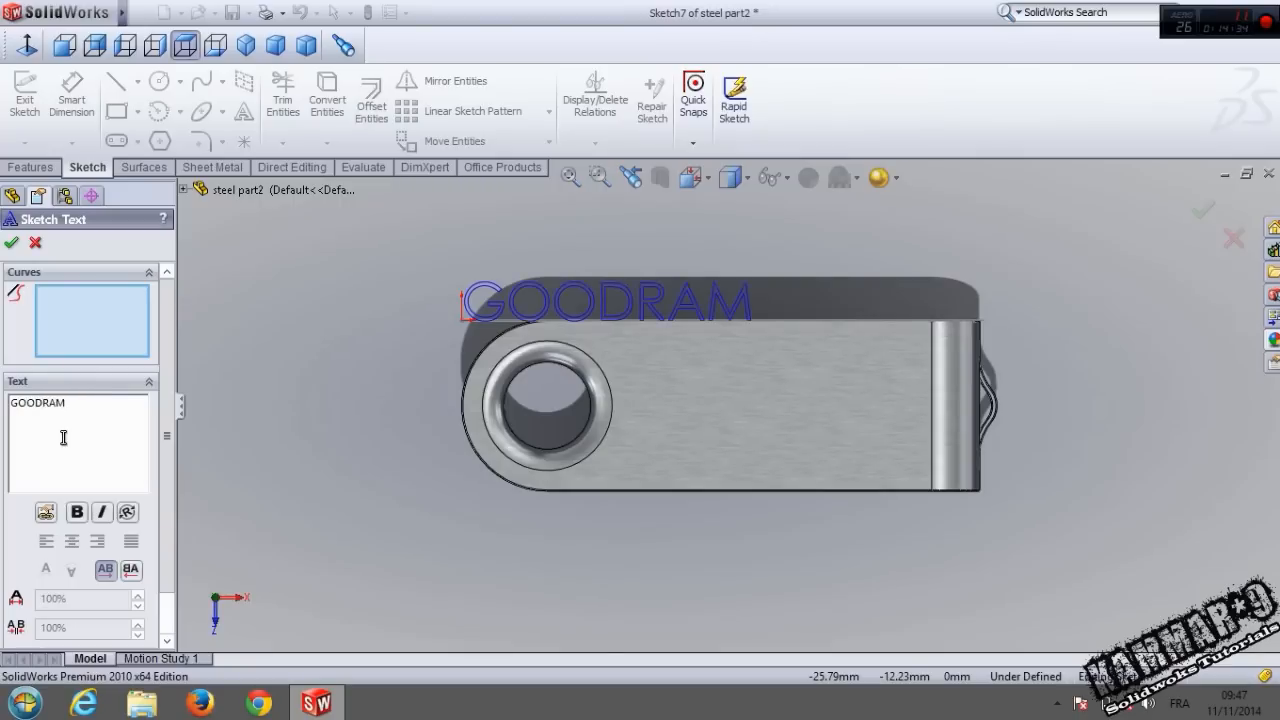
Turn off the document font for the GOODRAM text and choose the Ethnocentric font.
scroll(166, 566, down, 2)
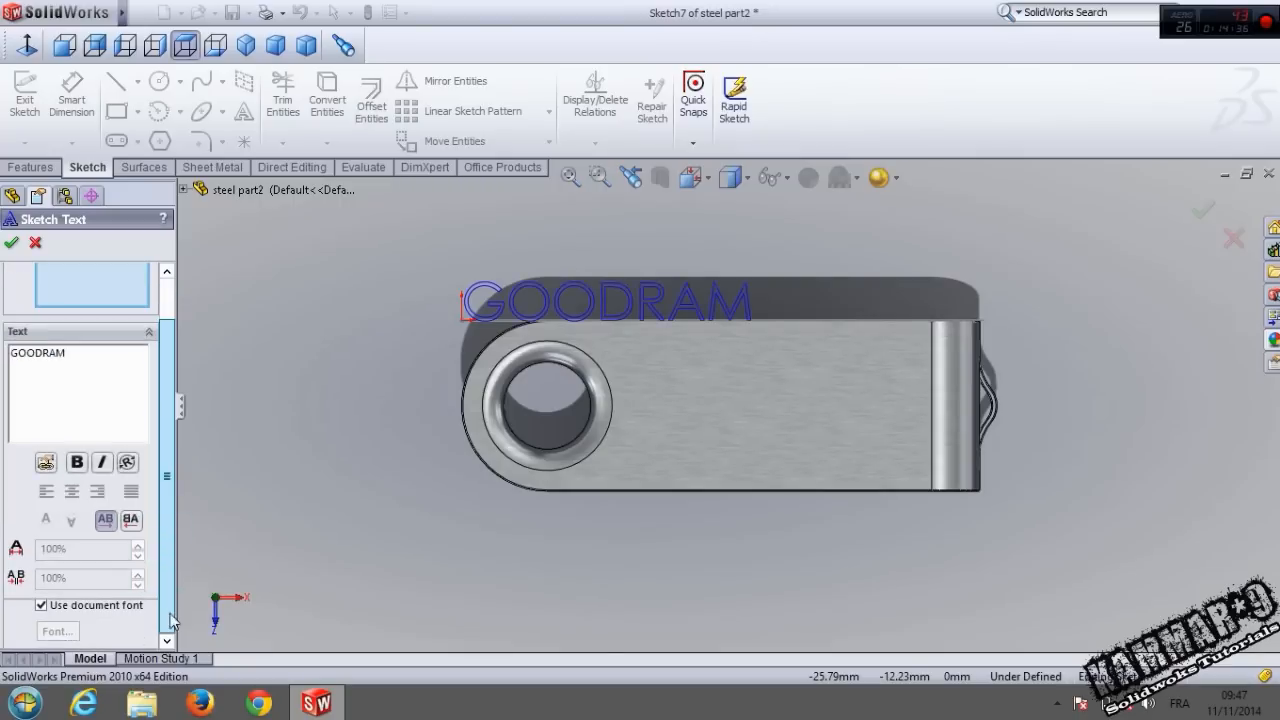
click(41, 605)
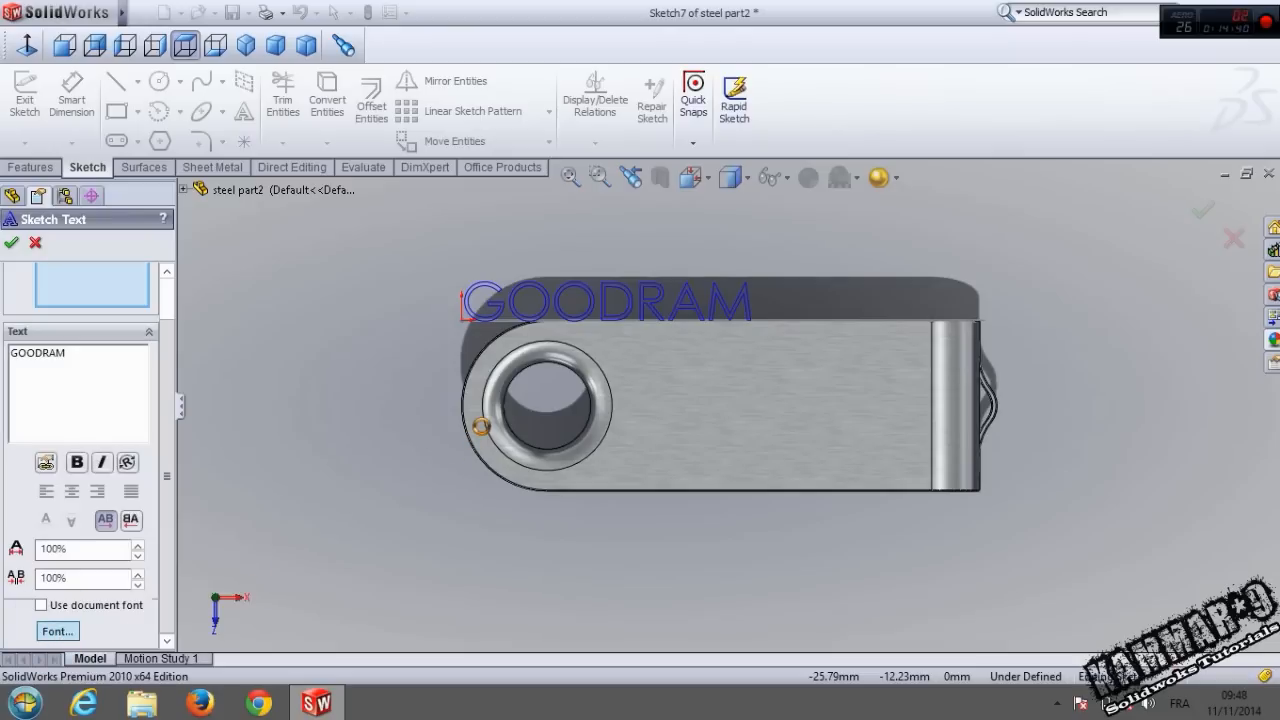
click(57, 631)
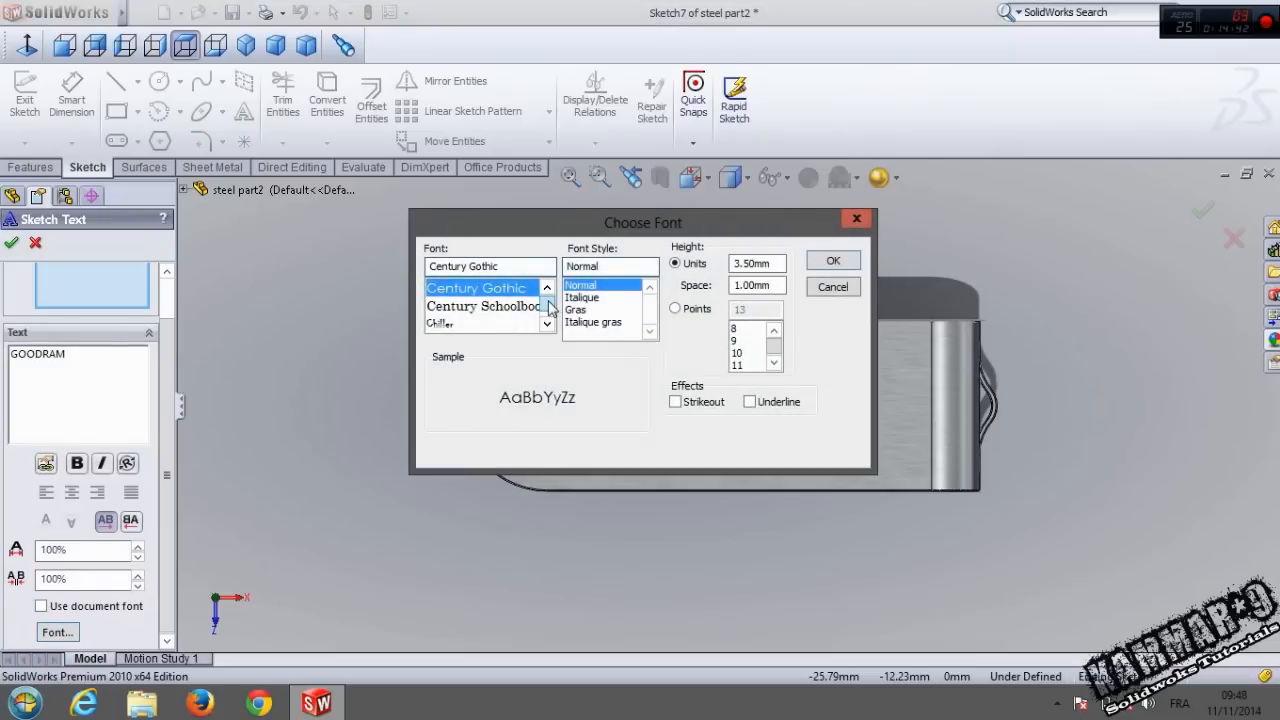
scroll(538, 313, down, 7)
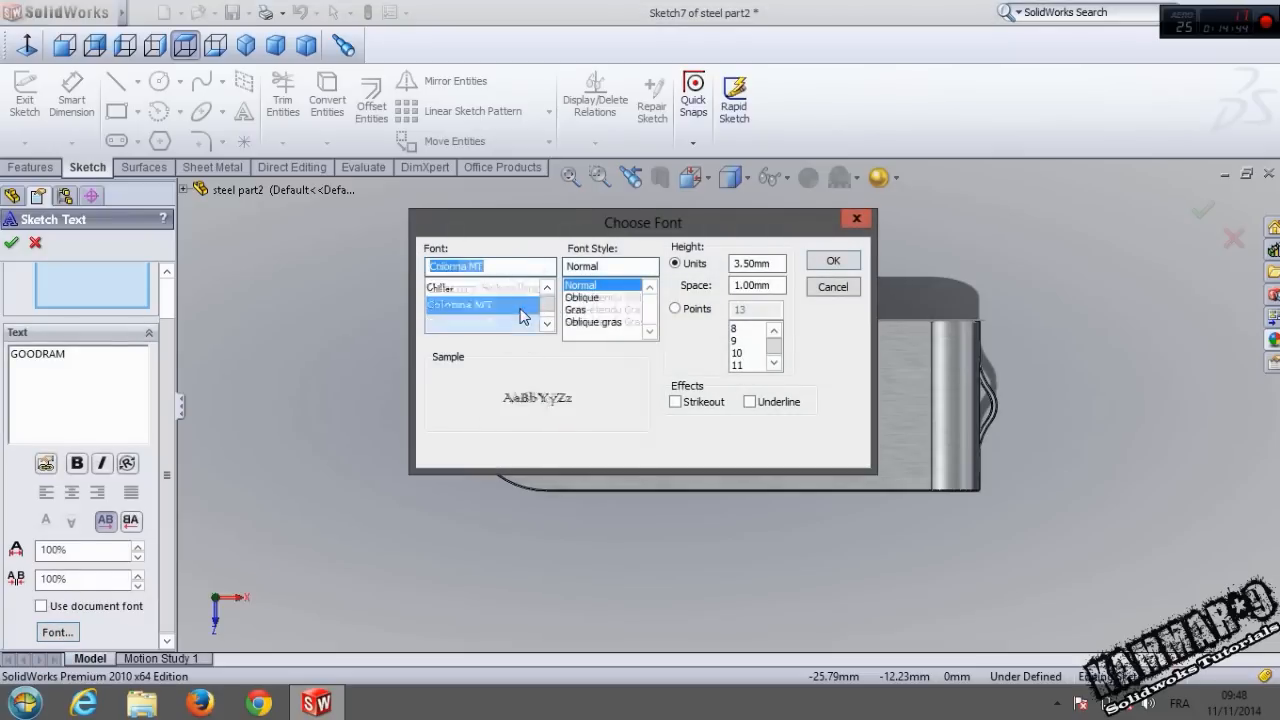
scroll(520, 316, down, 7)
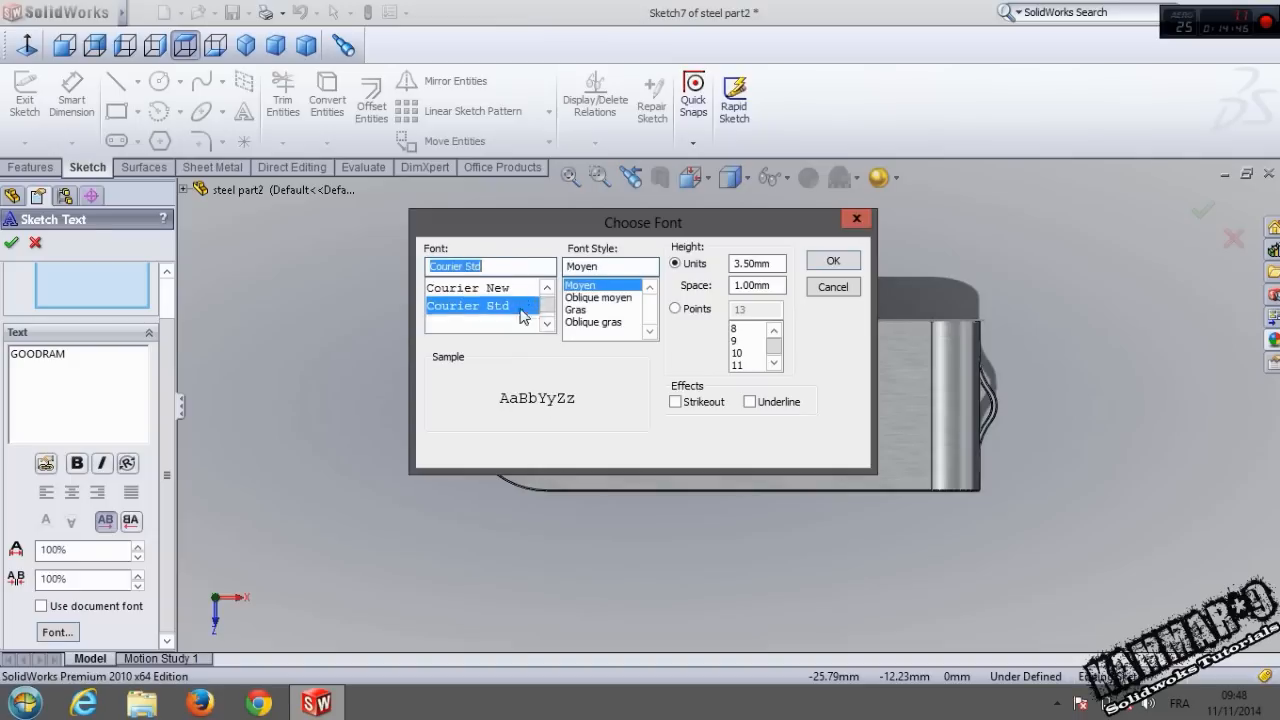
scroll(522, 316, down, 1)
scroll(522, 316, down, 2)
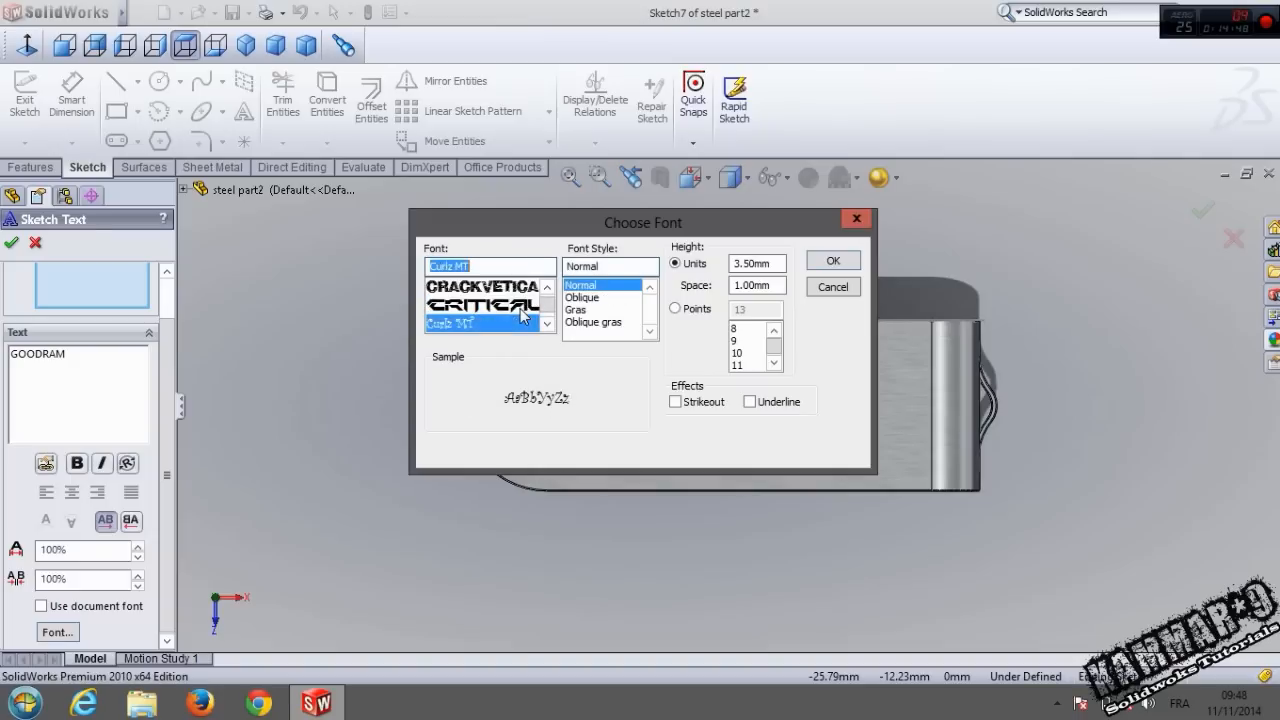
scroll(522, 316, down, 1)
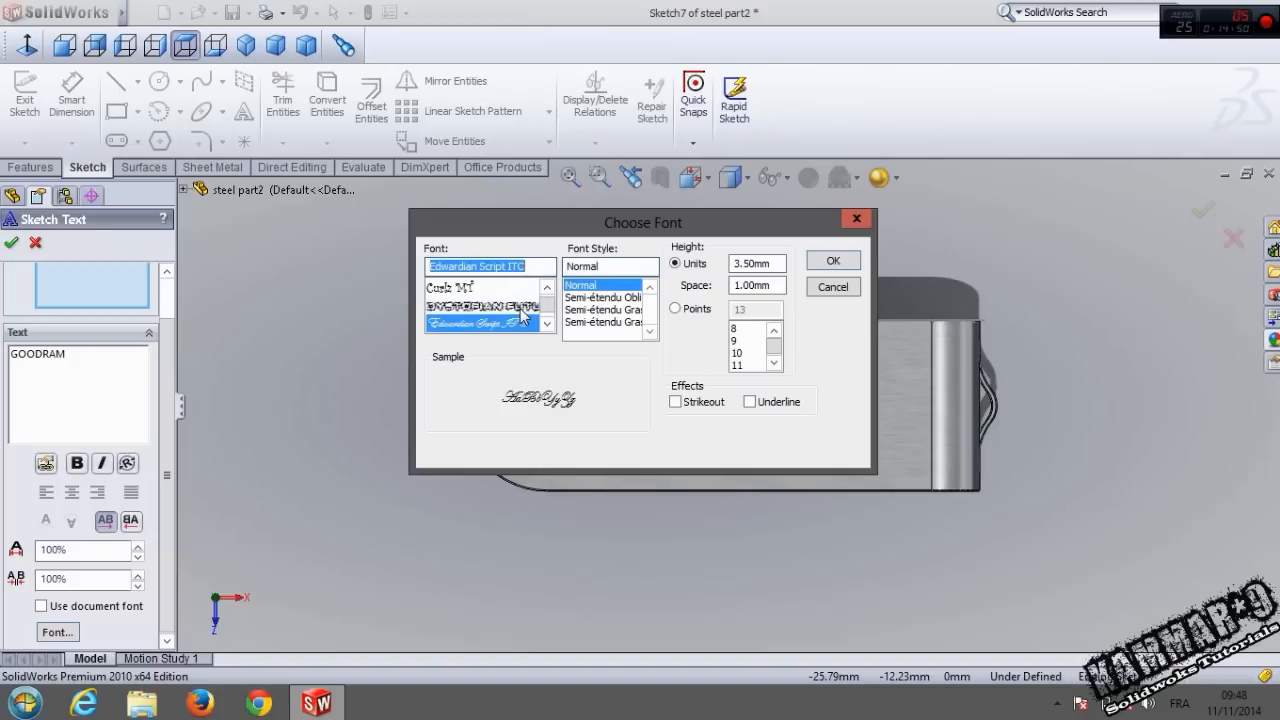
scroll(522, 316, down, 4)
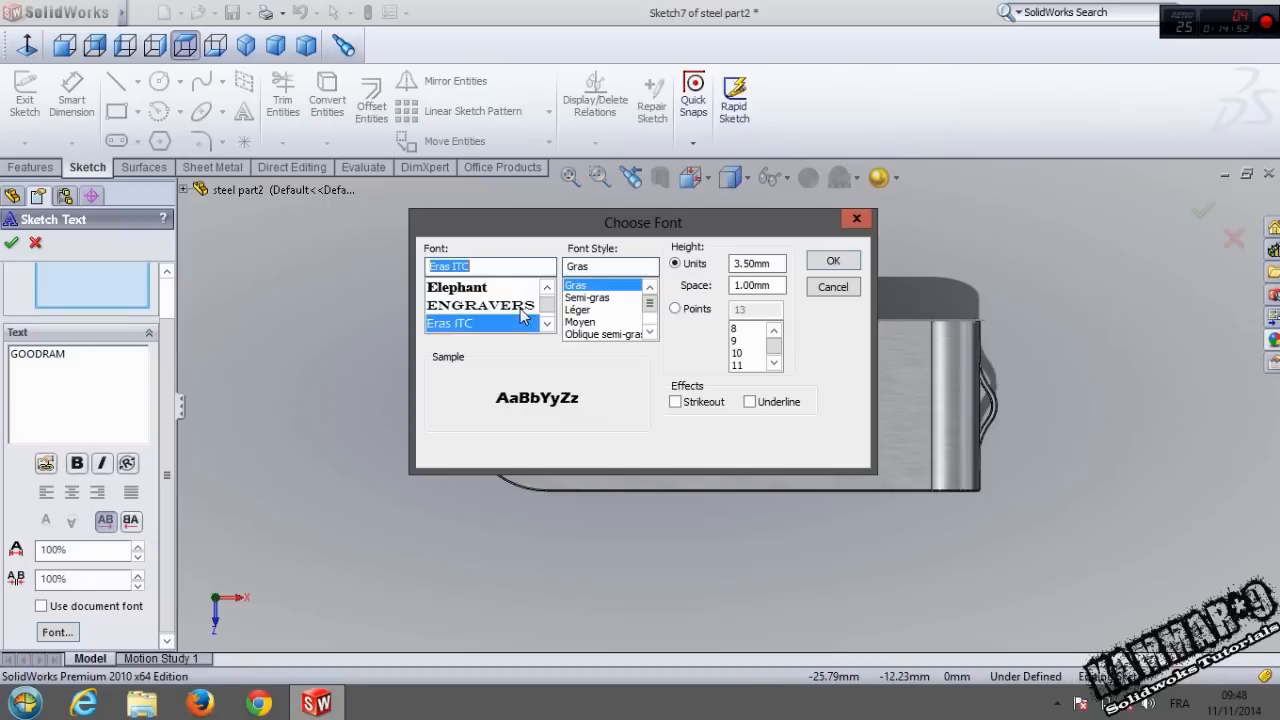
key(Down)
key(Up)
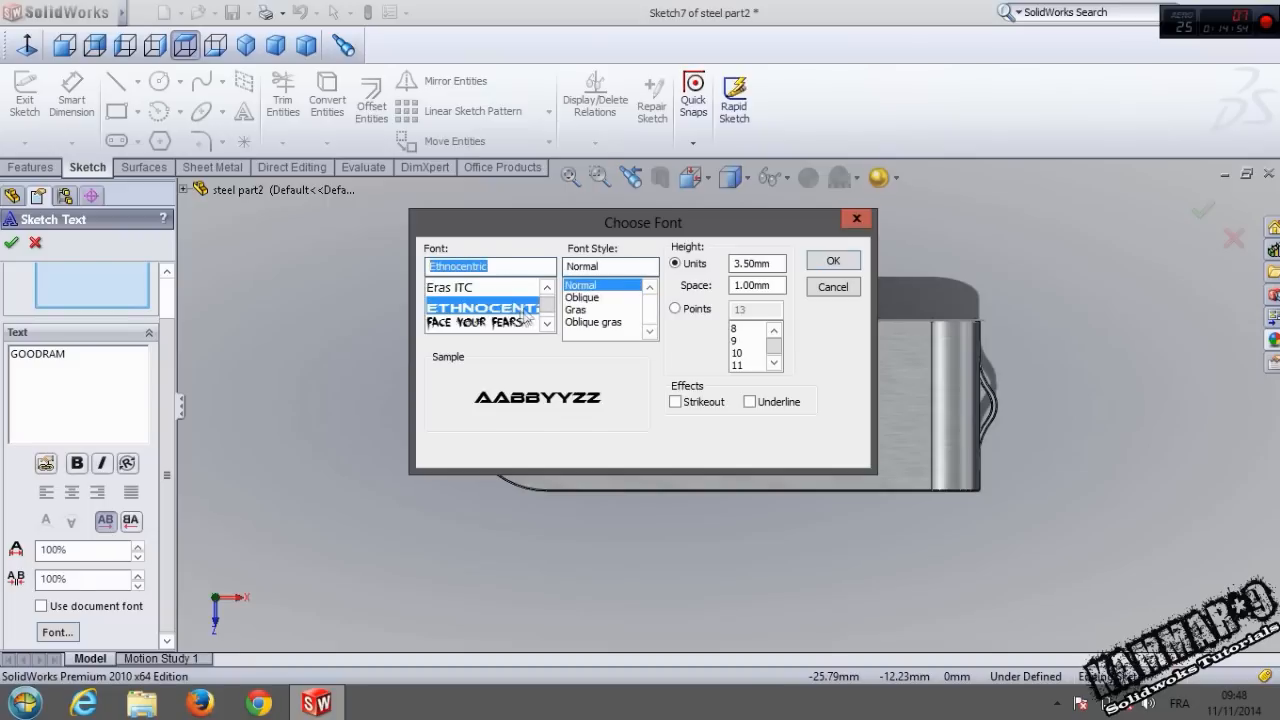
Set the GOODRAM text height to 8 points and place it on the flat face between the embossed hole and the bend.
click(704, 312)
click(744, 341)
click(748, 329)
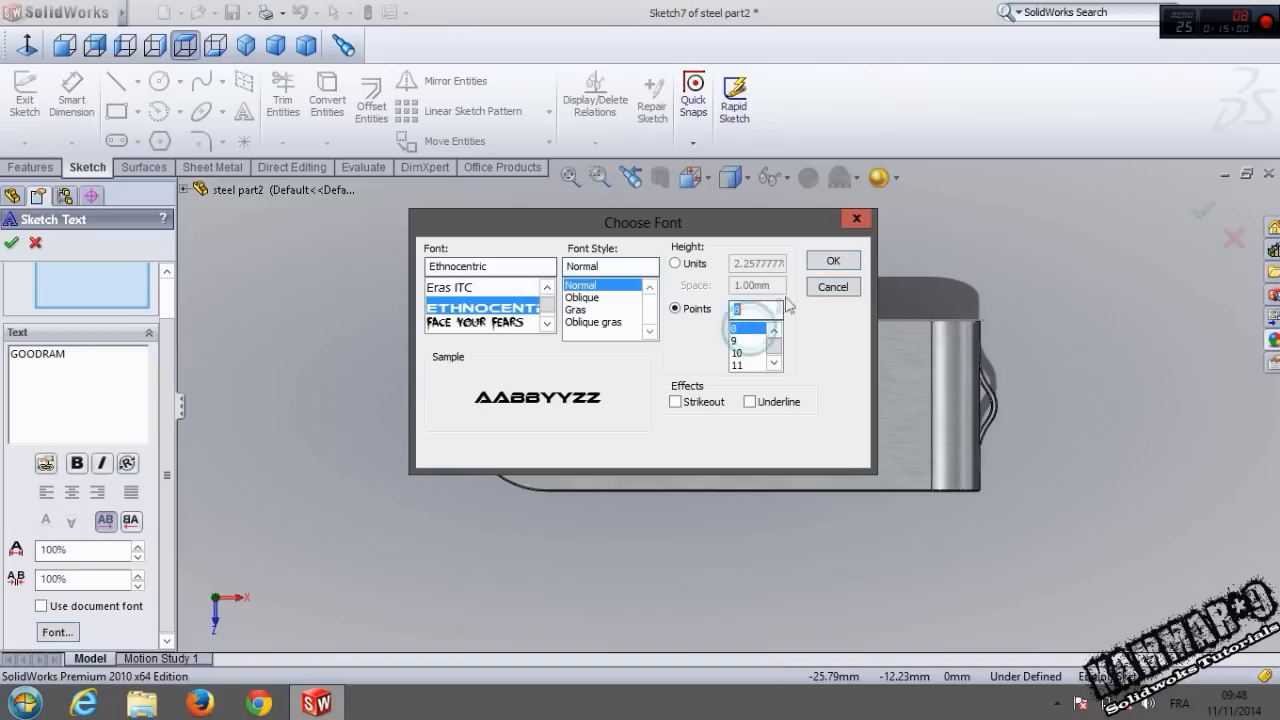
click(831, 262)
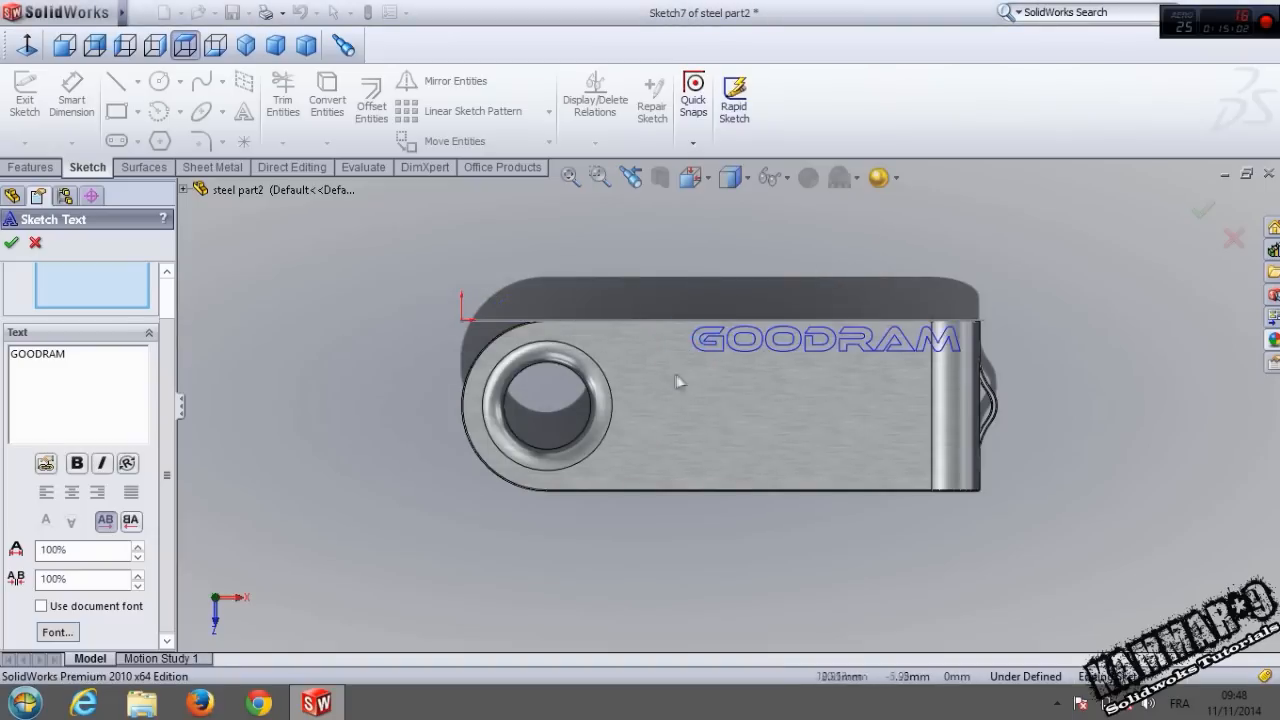
click(640, 379)
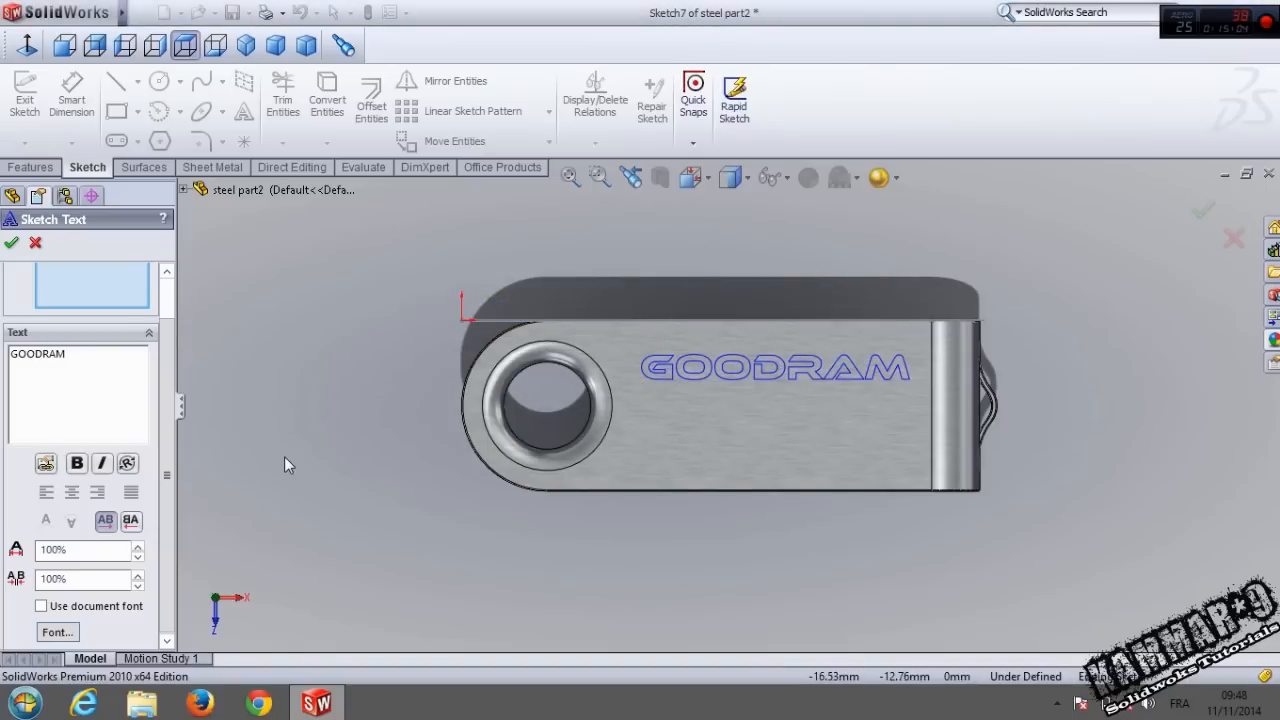
click(11, 242)
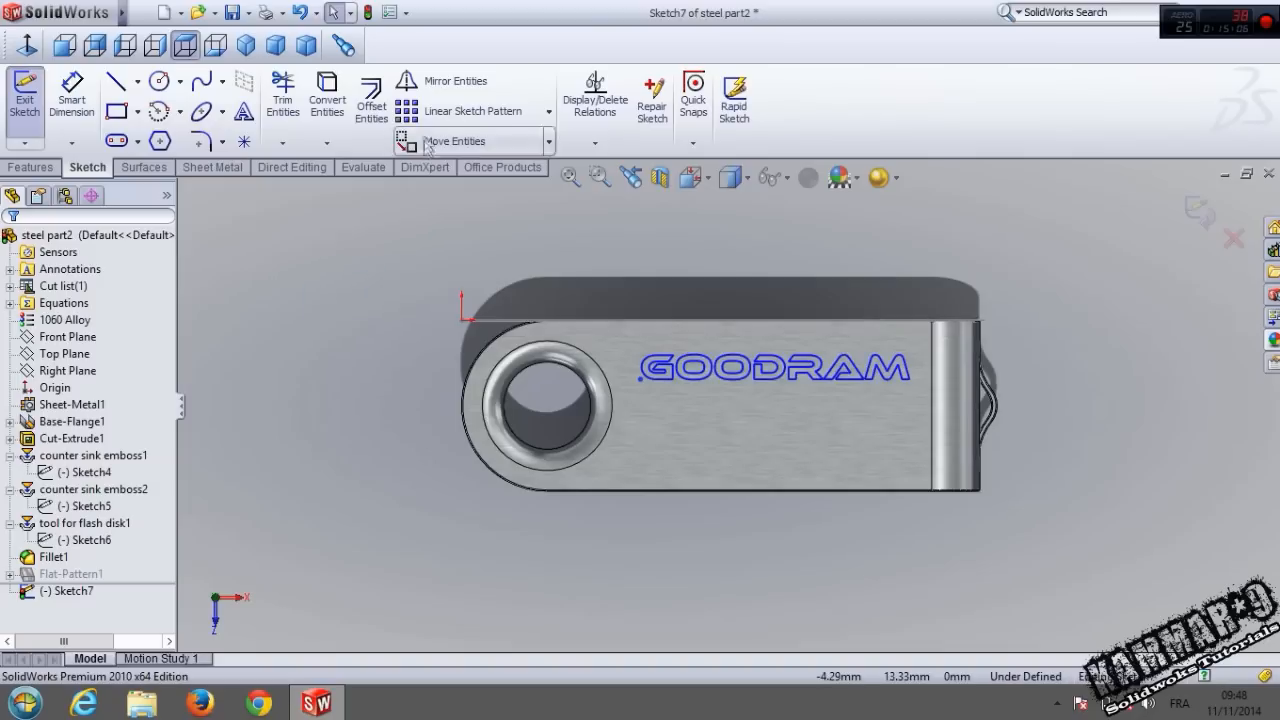
Add a second sketch text with lowercase "twister" on the first line and "16GB" on the second.
click(243, 111)
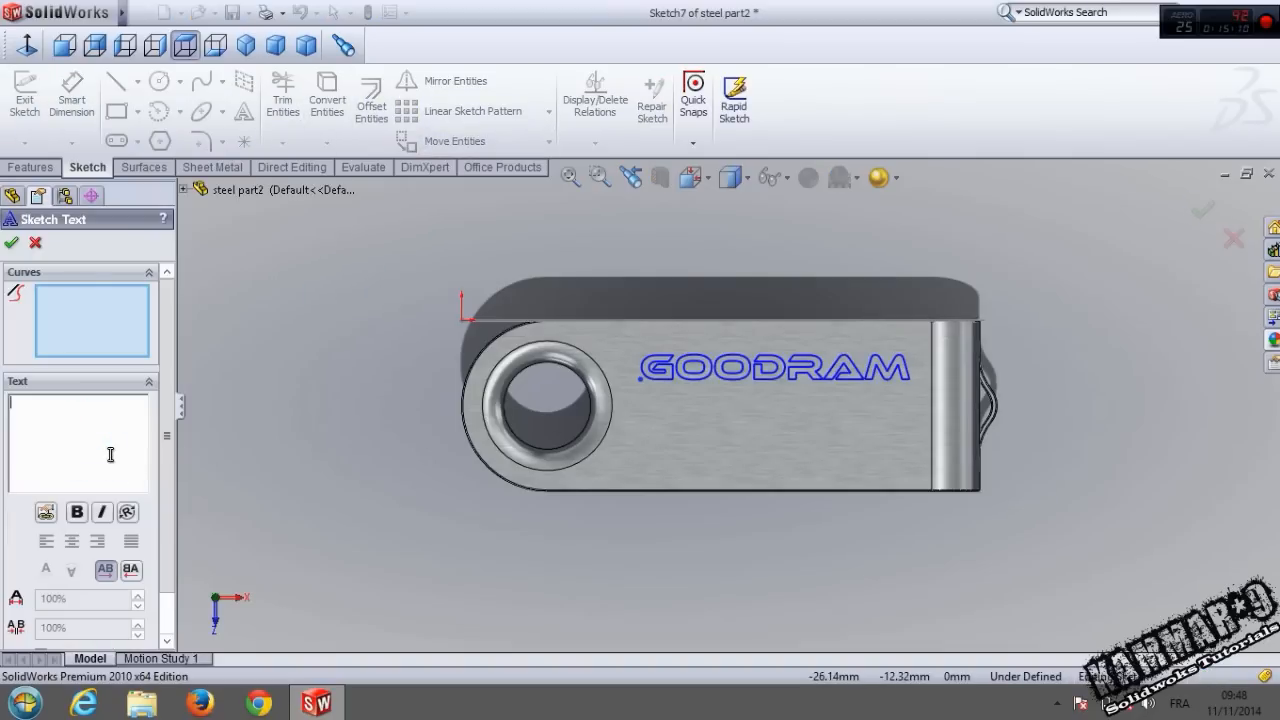
text(TWISTER)
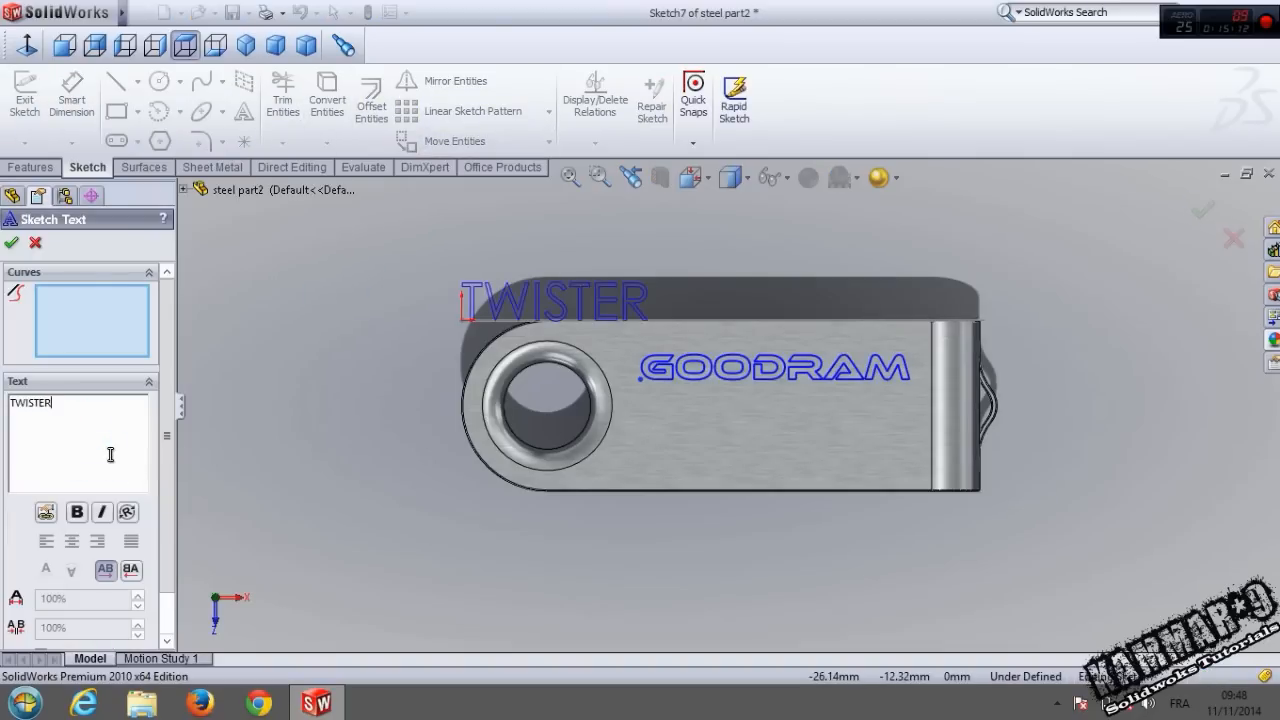
key(BackSpace)
key(BackSpace)
key(BackSpace)
key(BackSpace)
key(BackSpace)
key(BackSpace)
key(BackSpace)
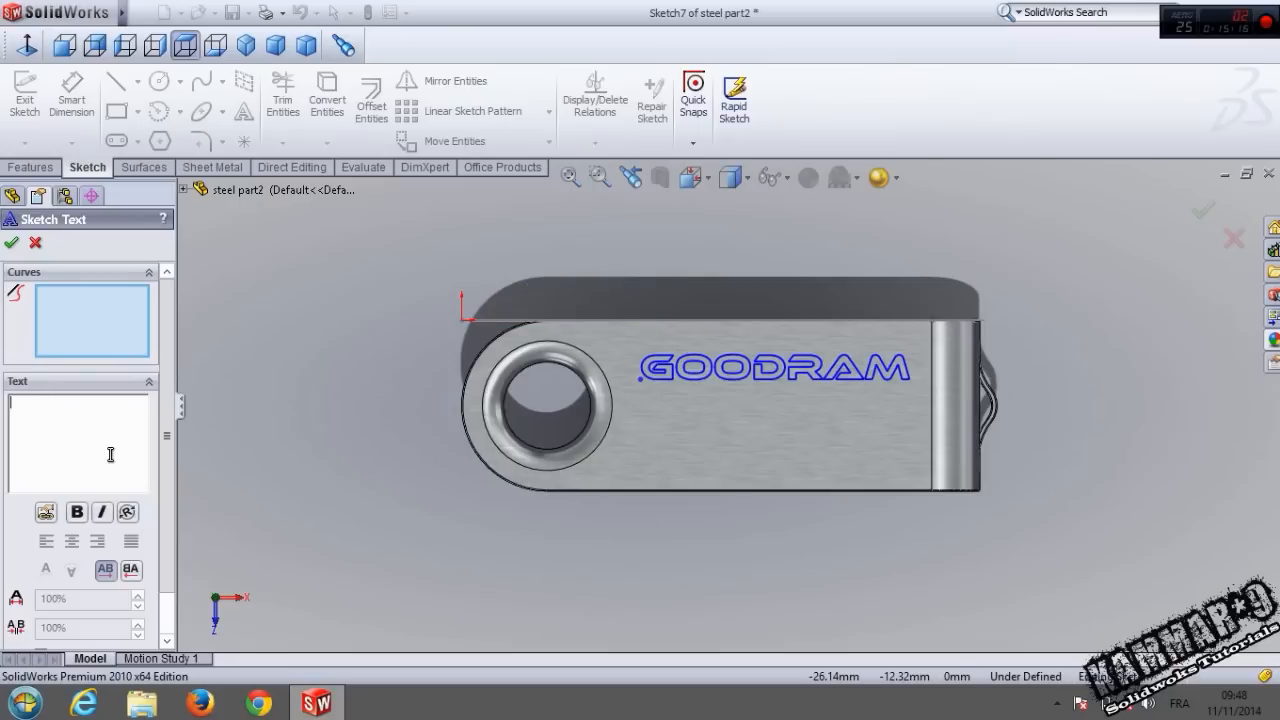
text(twister )
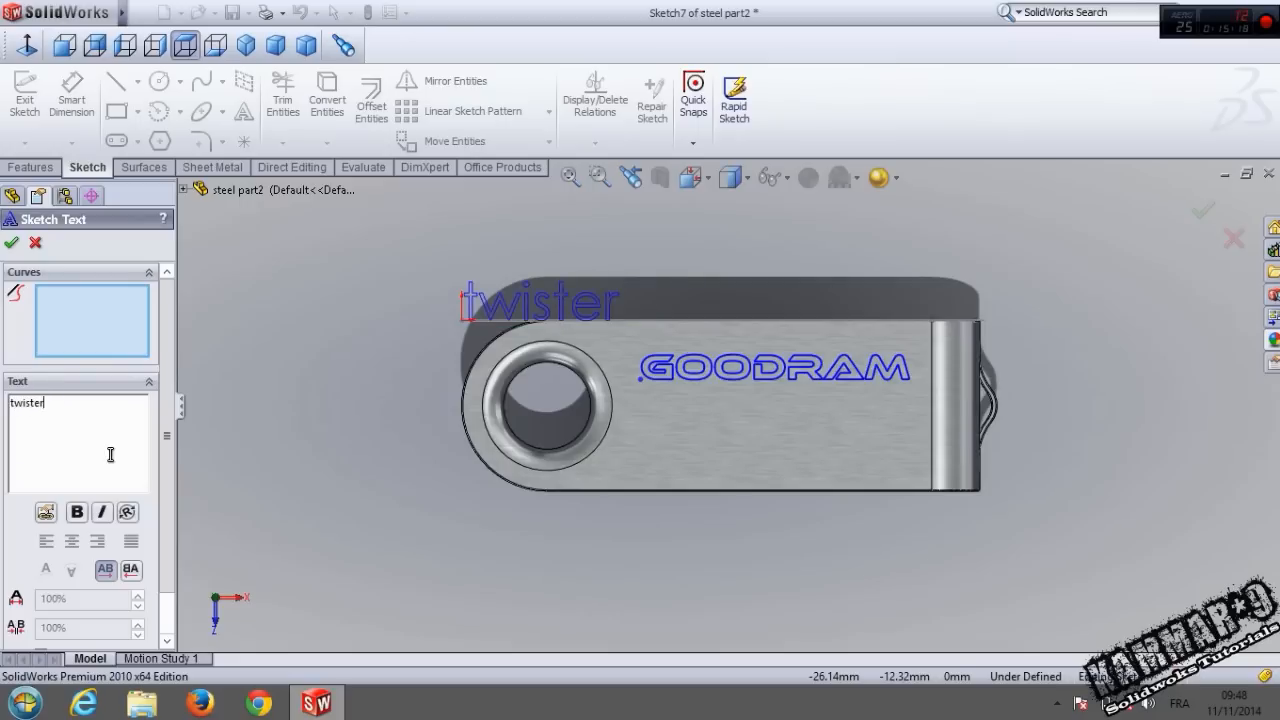
text(16GB)
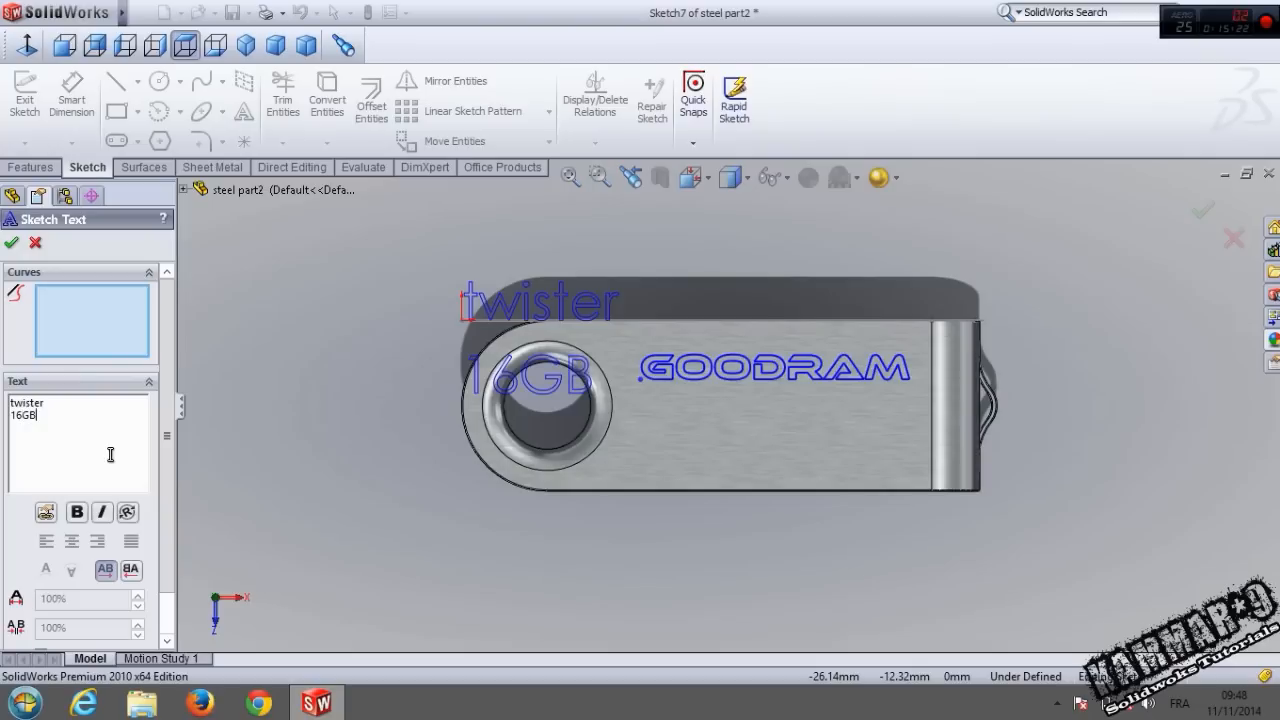
Turn off the document font for the twister 16GB text and set its height to 6 points.
scroll(100, 620, down, 1)
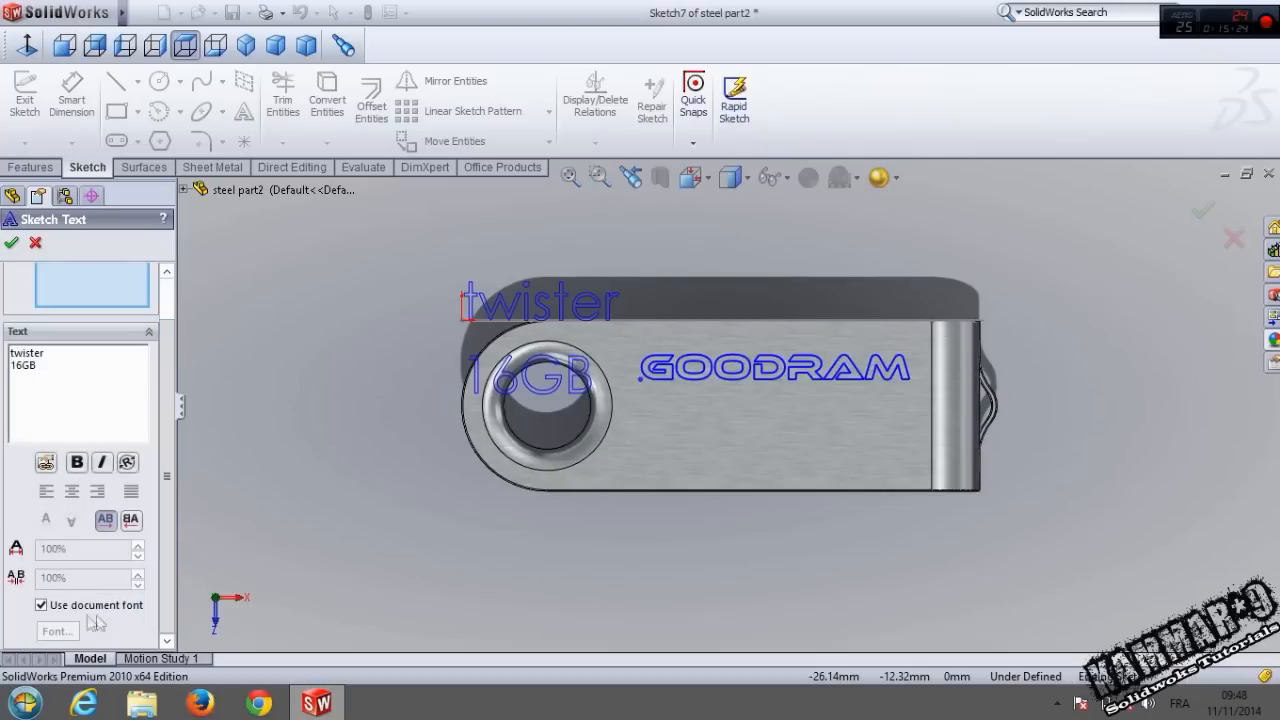
click(44, 606)
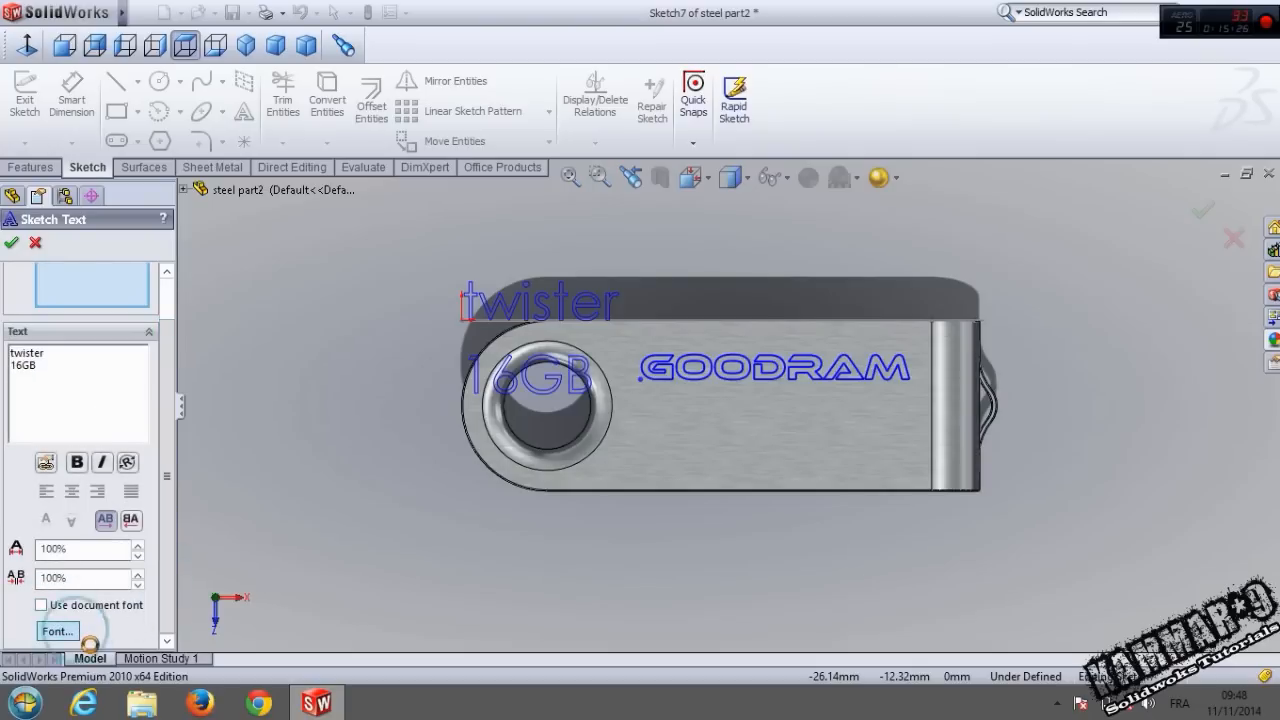
click(74, 632)
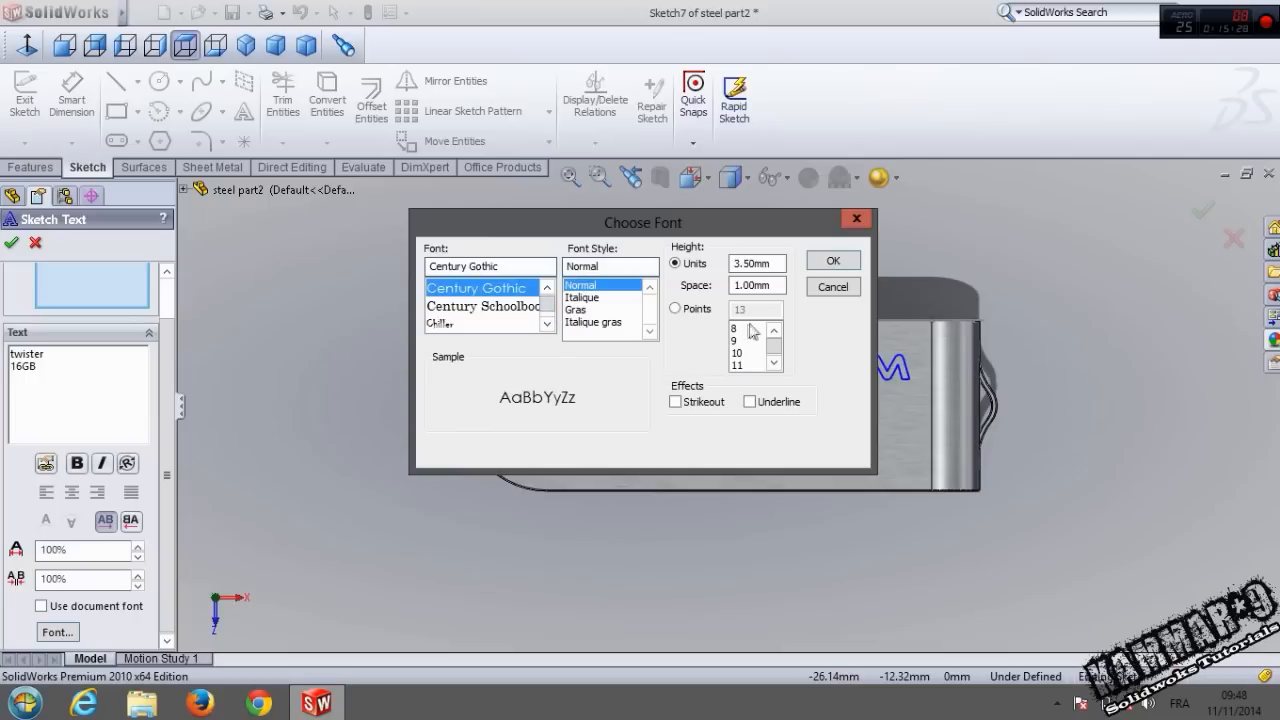
click(700, 310)
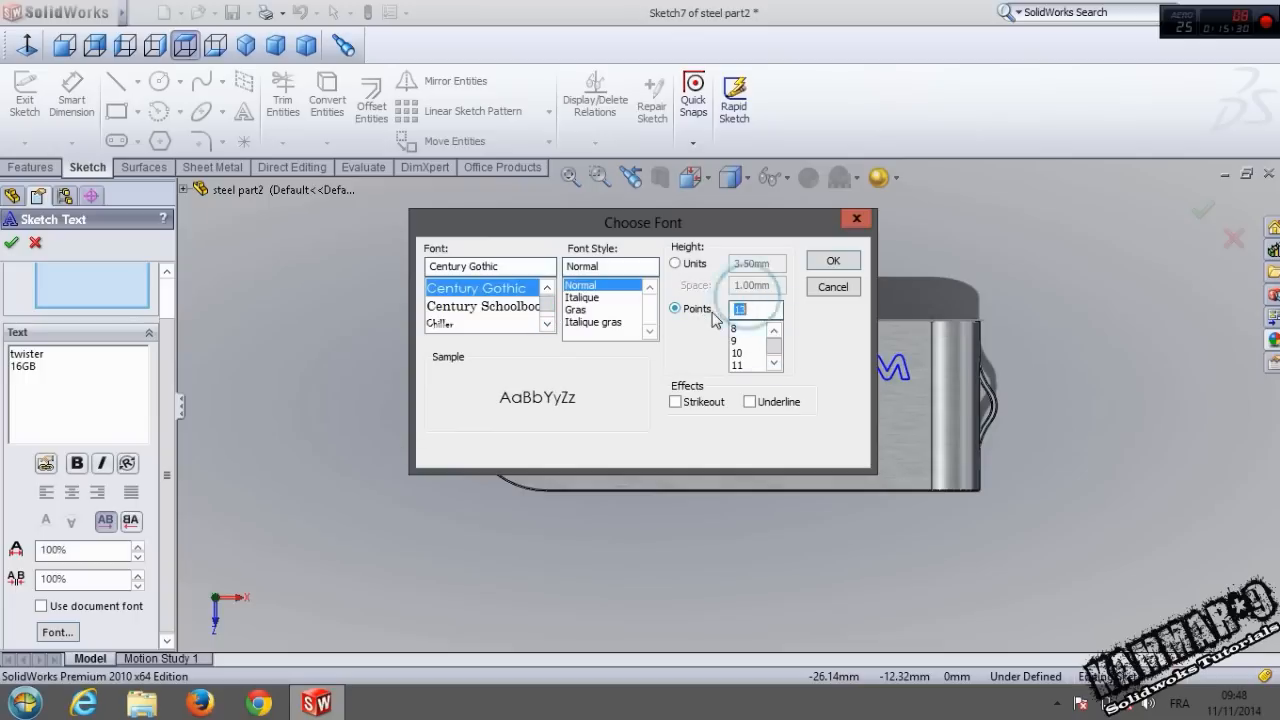
text(6)
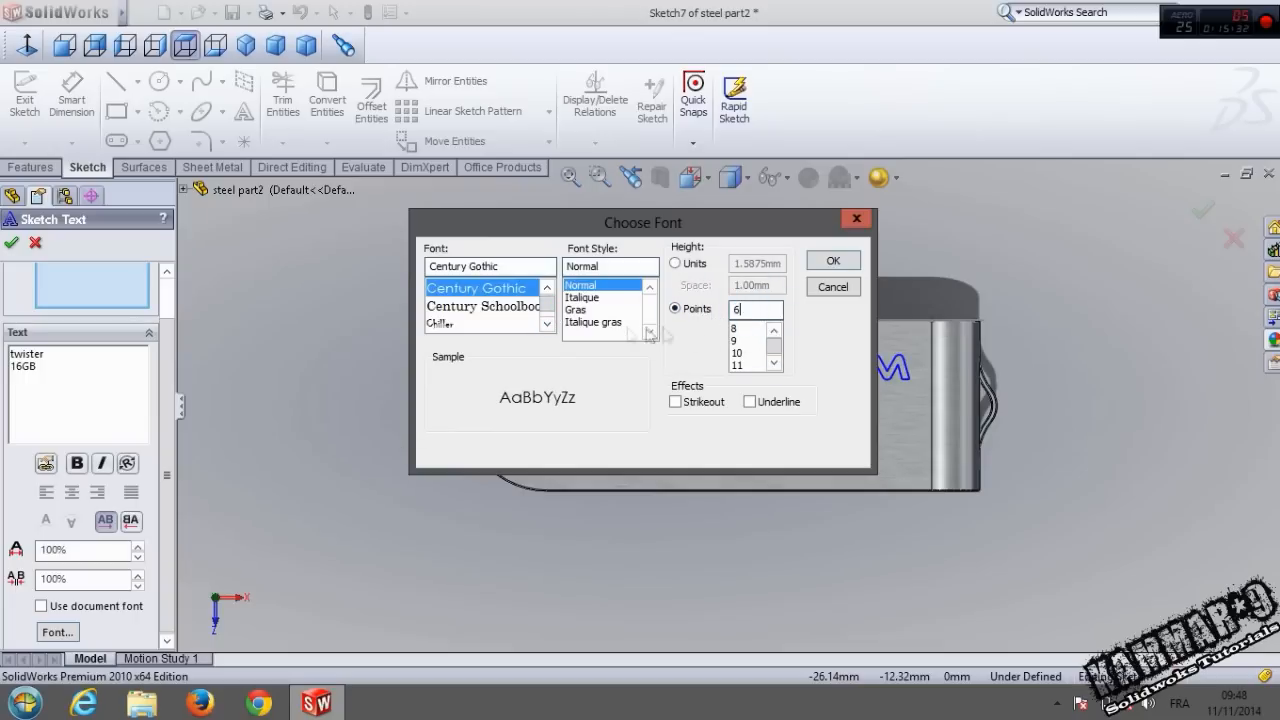
Set the font of the twister 16GB text to Vermin Vibes, keeping the normal style.
click(483, 306)
click(547, 324)
click(550, 324)
click(550, 324)
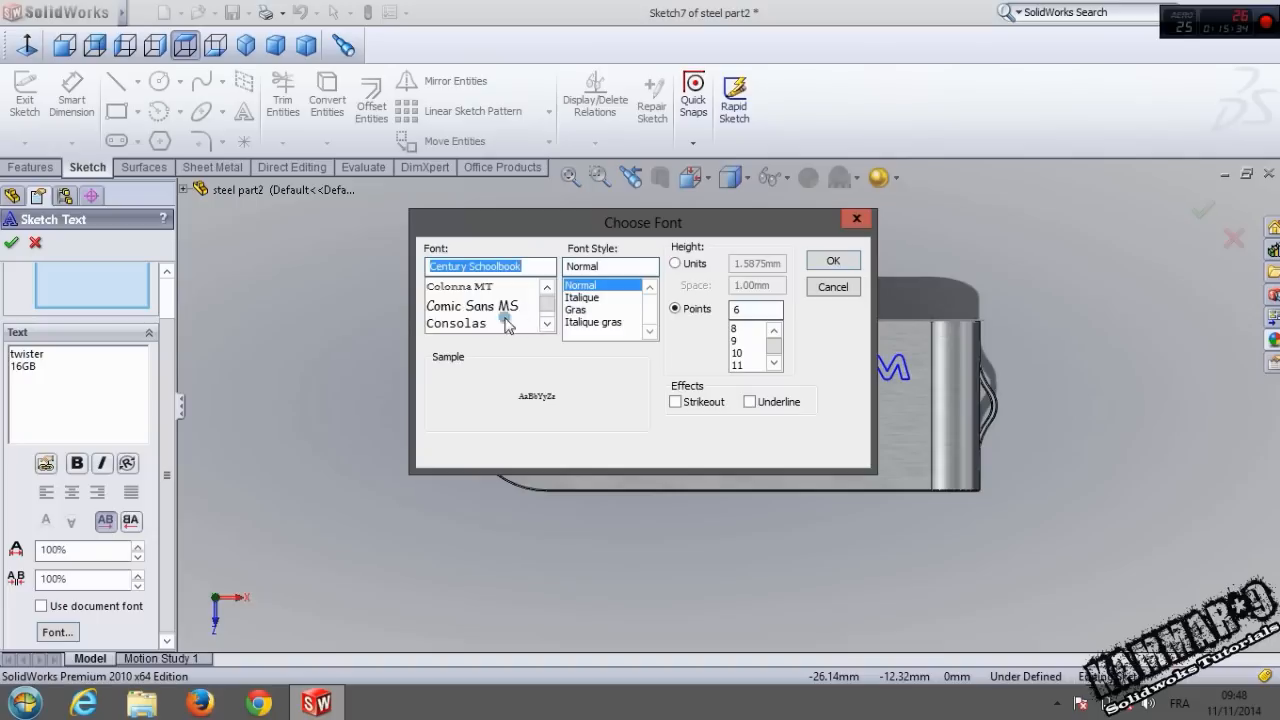
click(505, 319)
key(Down)
key(Down)
key(Down)
key(Down)
key(Down)
key(Down)
key(Down)
key(Down)
key(Down)
key(Down)
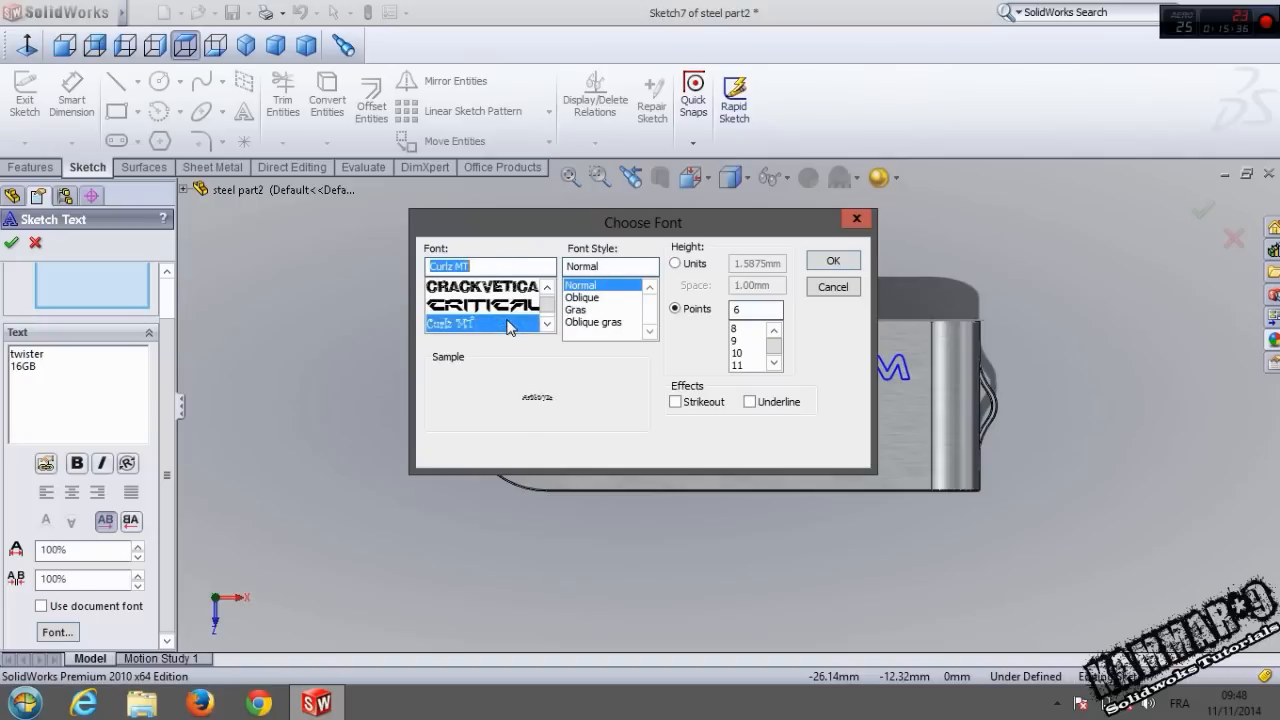
key(Down)
key(Down)
key(Down)
key(Down)
key(Down)
key(Down)
key(Down)
key(Down)
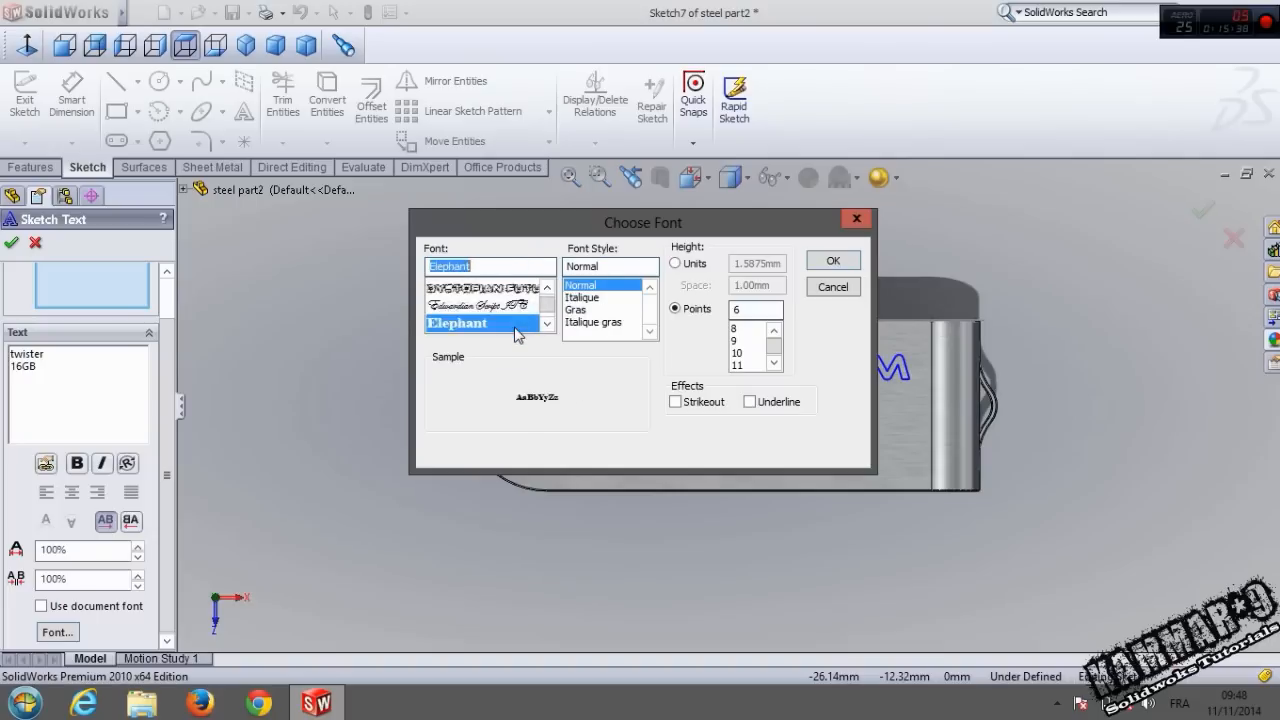
key(Down)
key(Down)
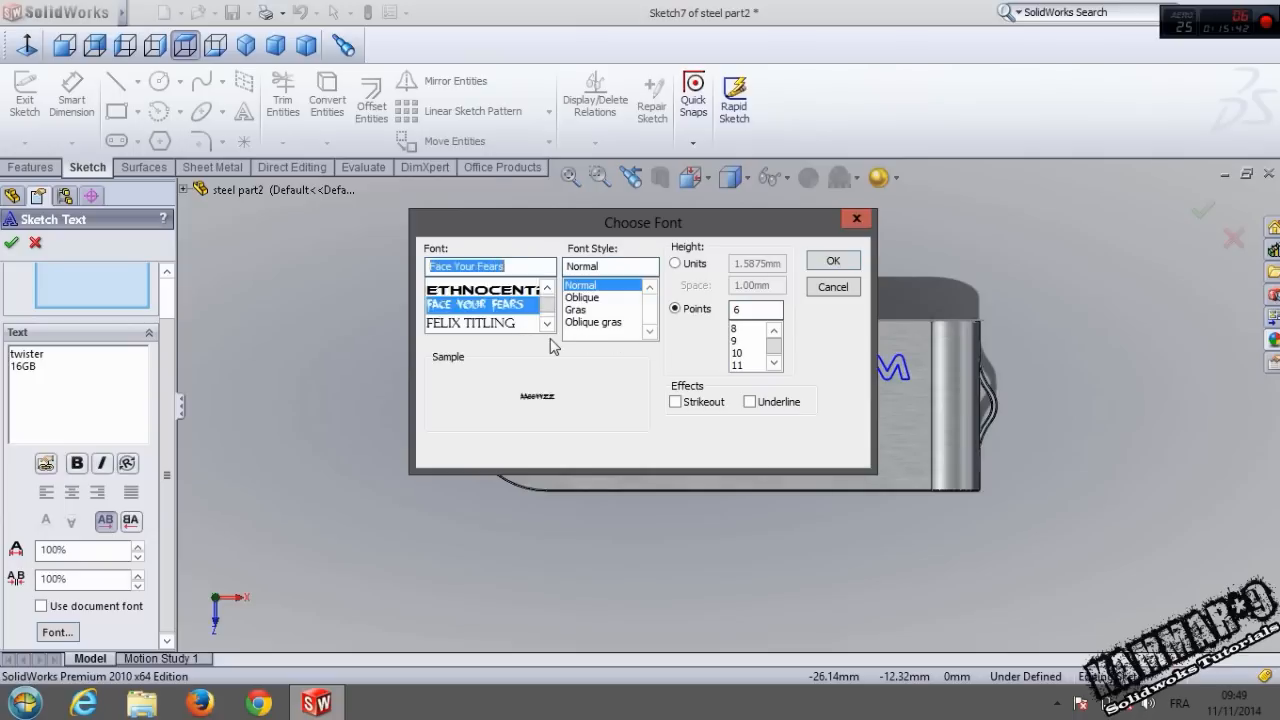
key(Down)
key(Down)
key(Up)
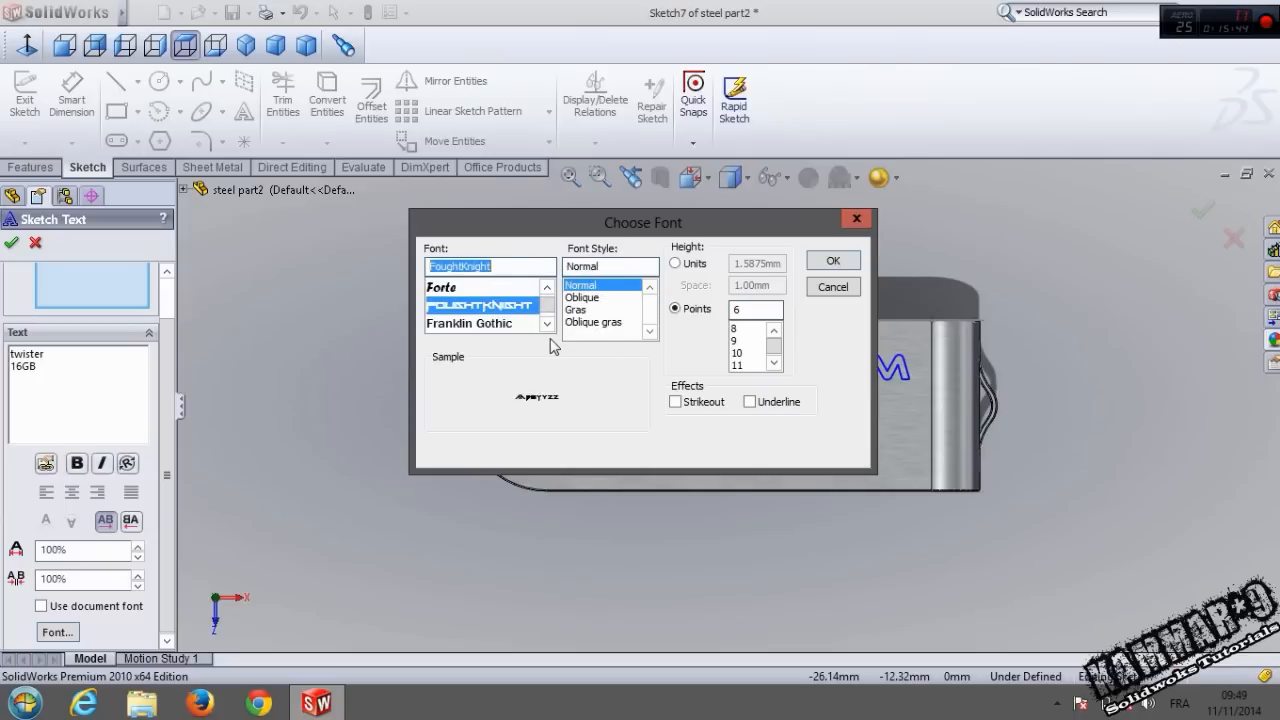
key(Down)
key(Down)
key(Down)
key(Down)
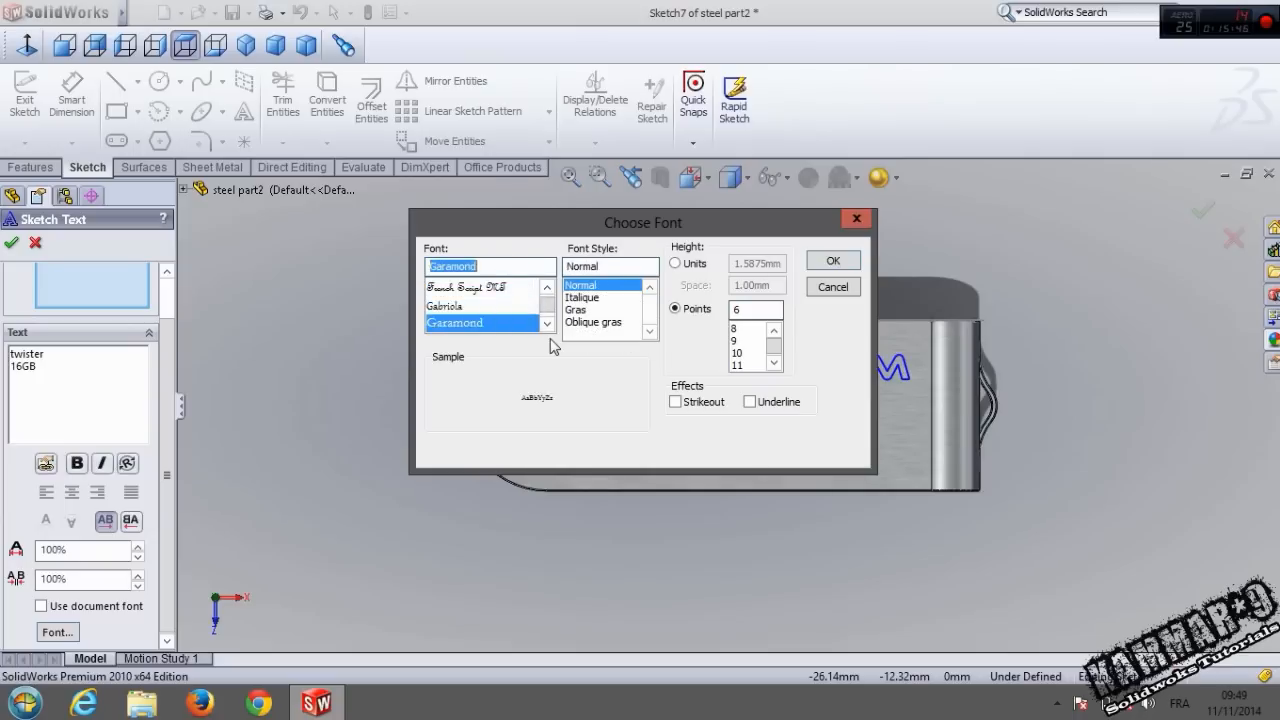
key(Down)
key(Down)
key(Down)
key(Down)
key(Down)
key(Down)
key(Down)
key(Down)
key(Down)
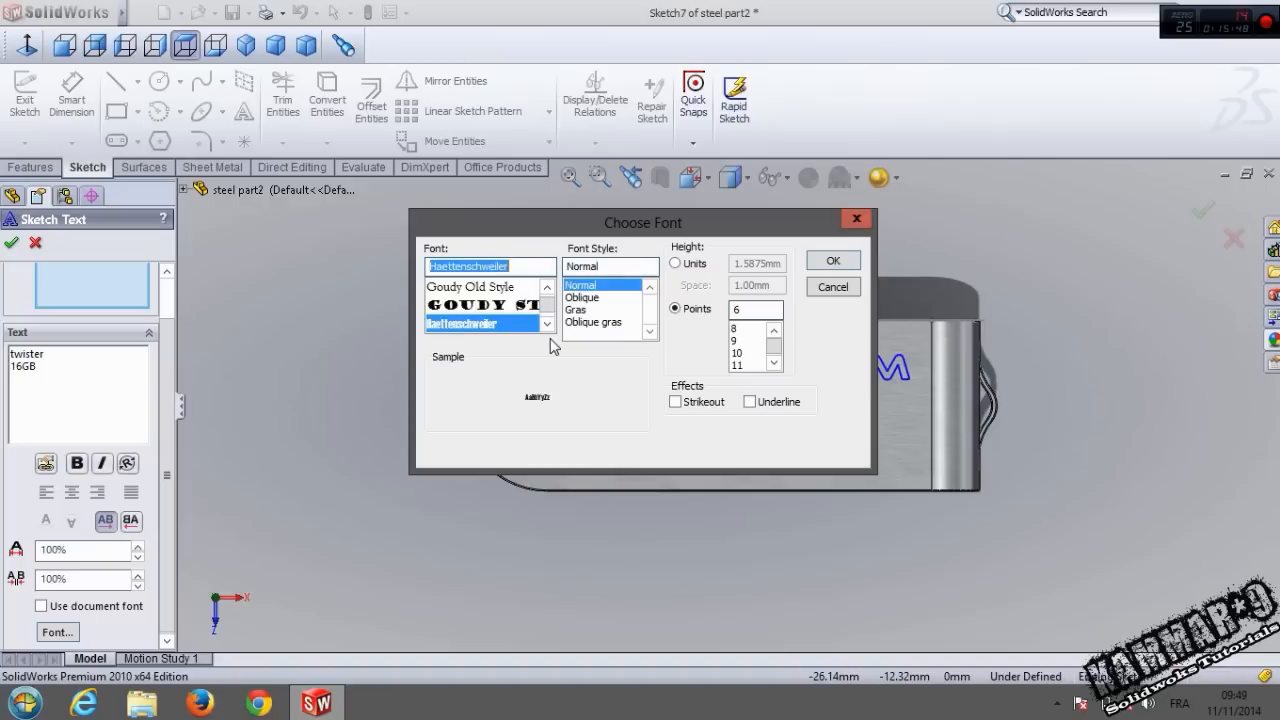
key(Down)
key(Down)
key(Down)
key(Down)
key(Down)
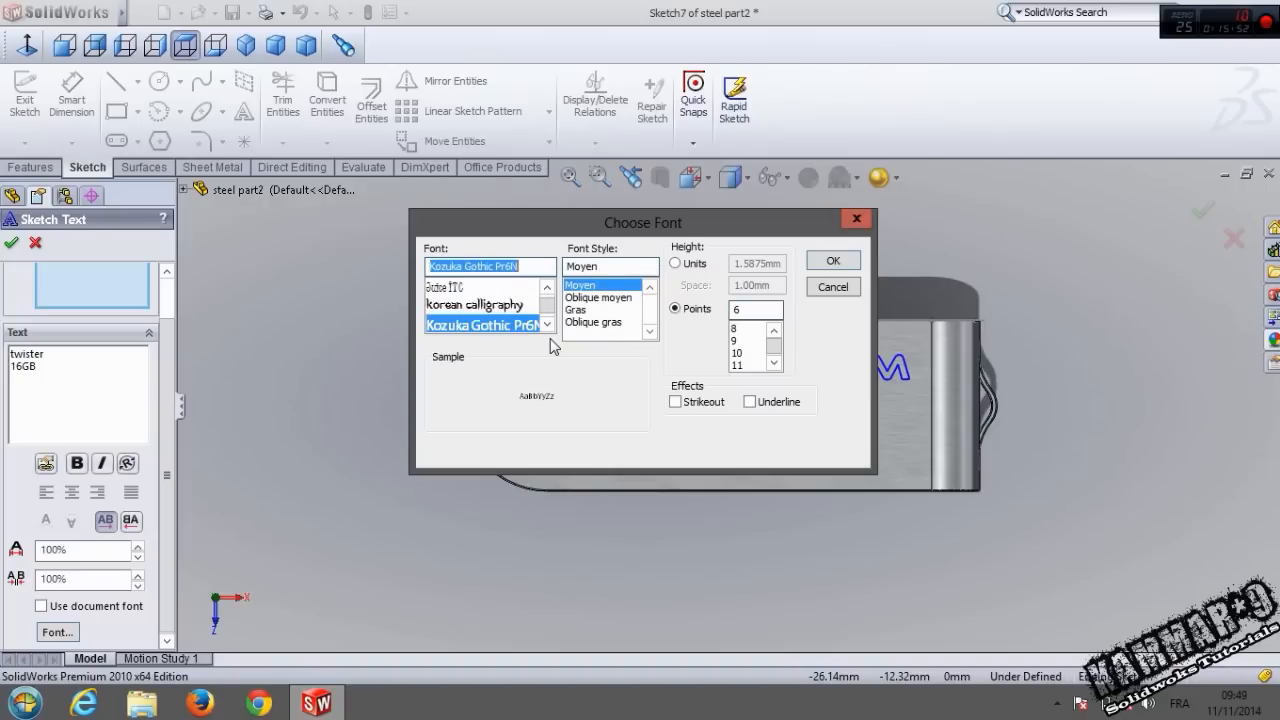
key(Down)
key(Down)
key(Down)
key(Down)
key(Down)
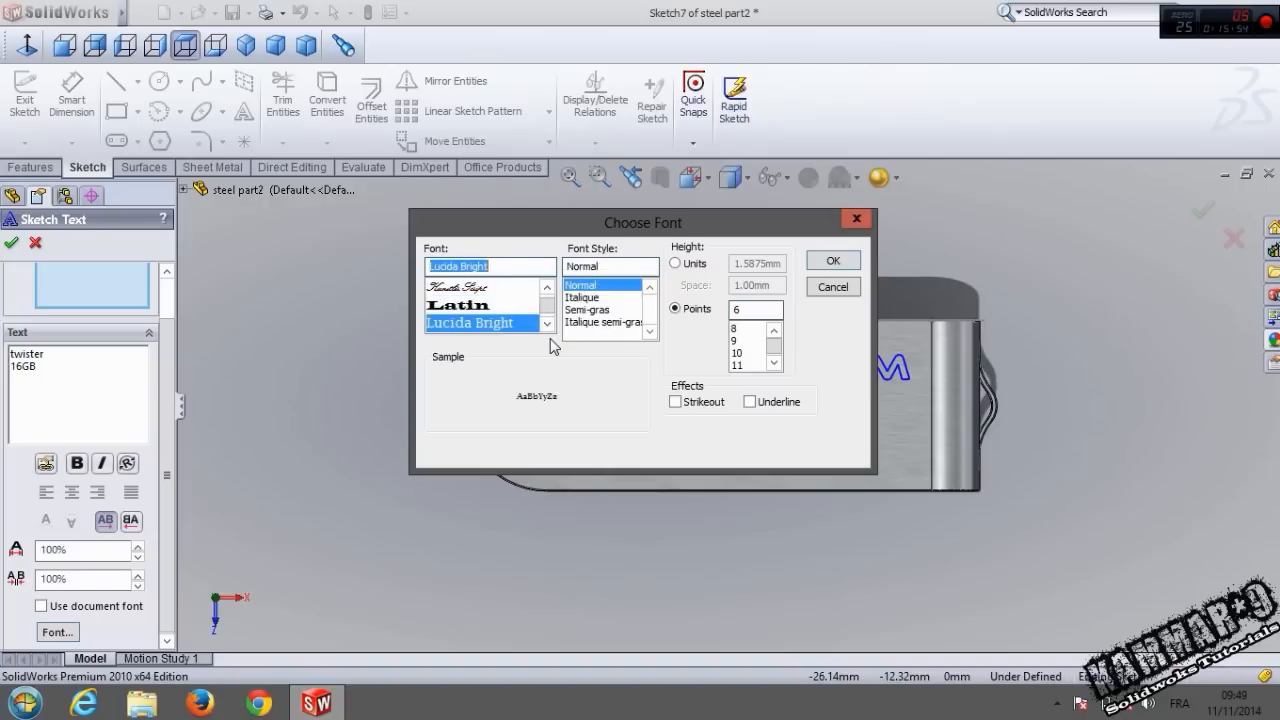
key(Down)
key(Down)
key(Down)
key(Down)
key(Down)
key(Down)
key(Down)
key(Down)
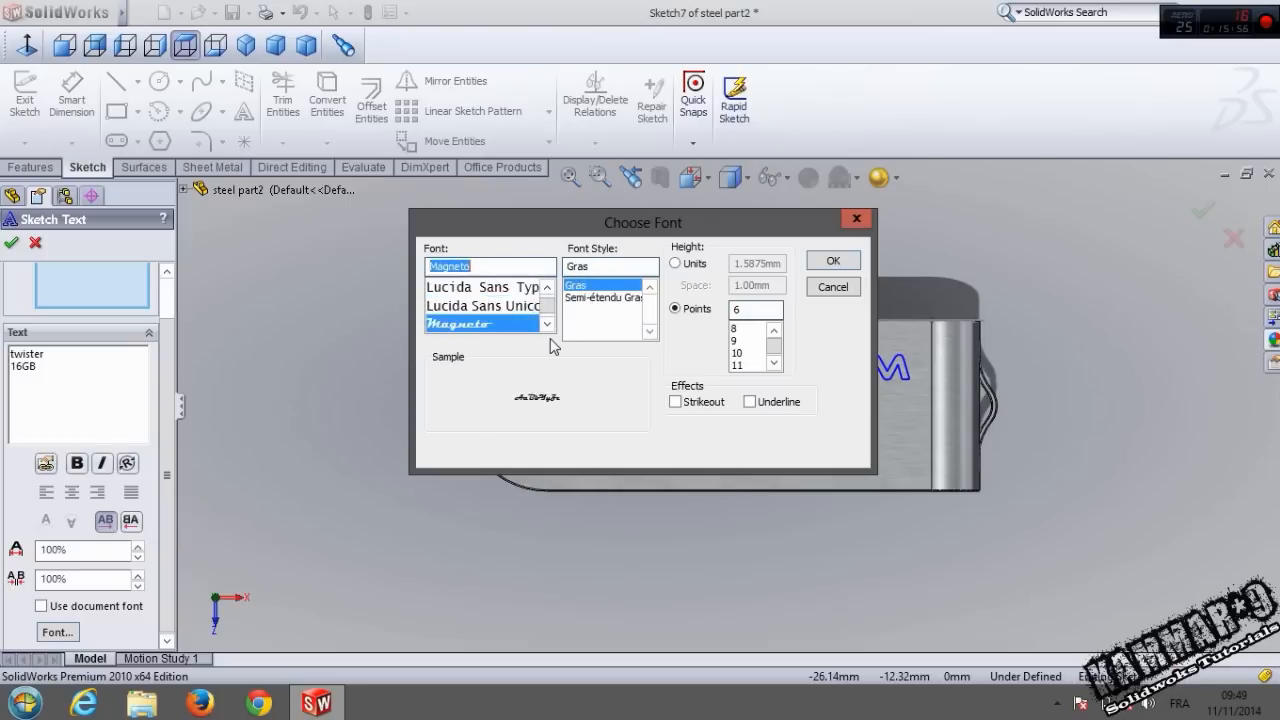
key(Down)
key(Down)
key(Down)
key(Down)
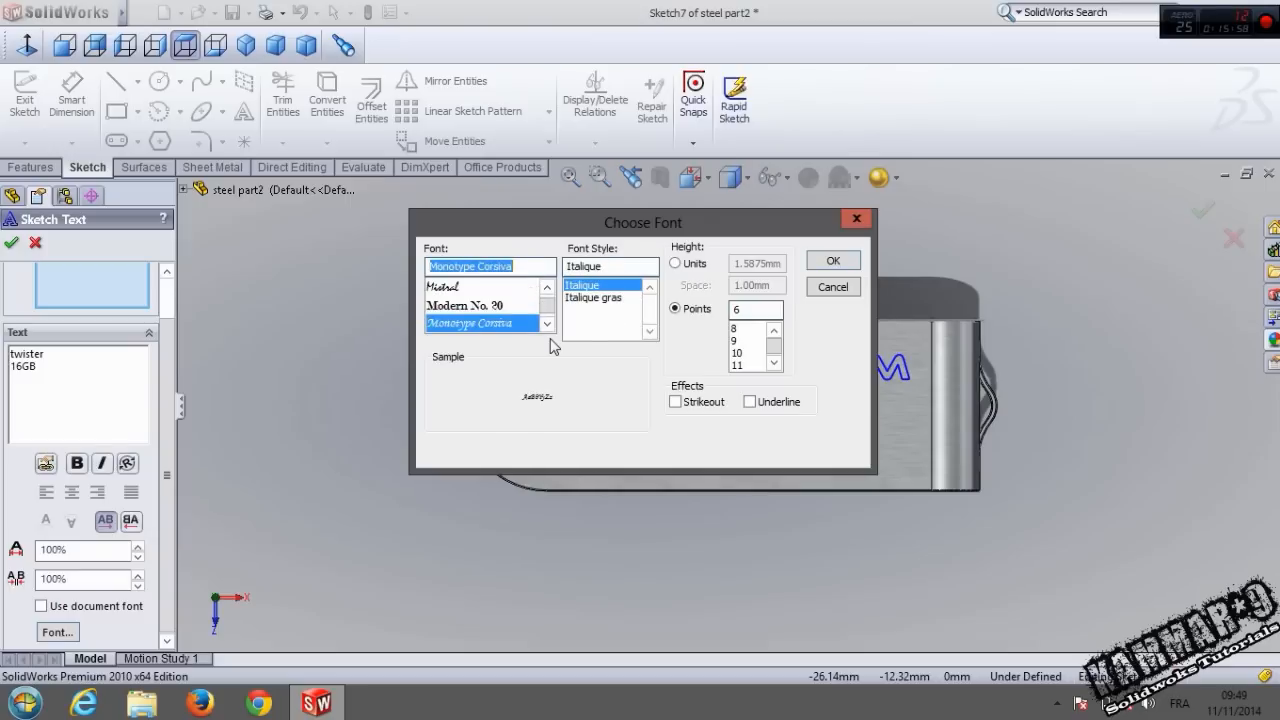
key(Down)
key(Down)
key(Down)
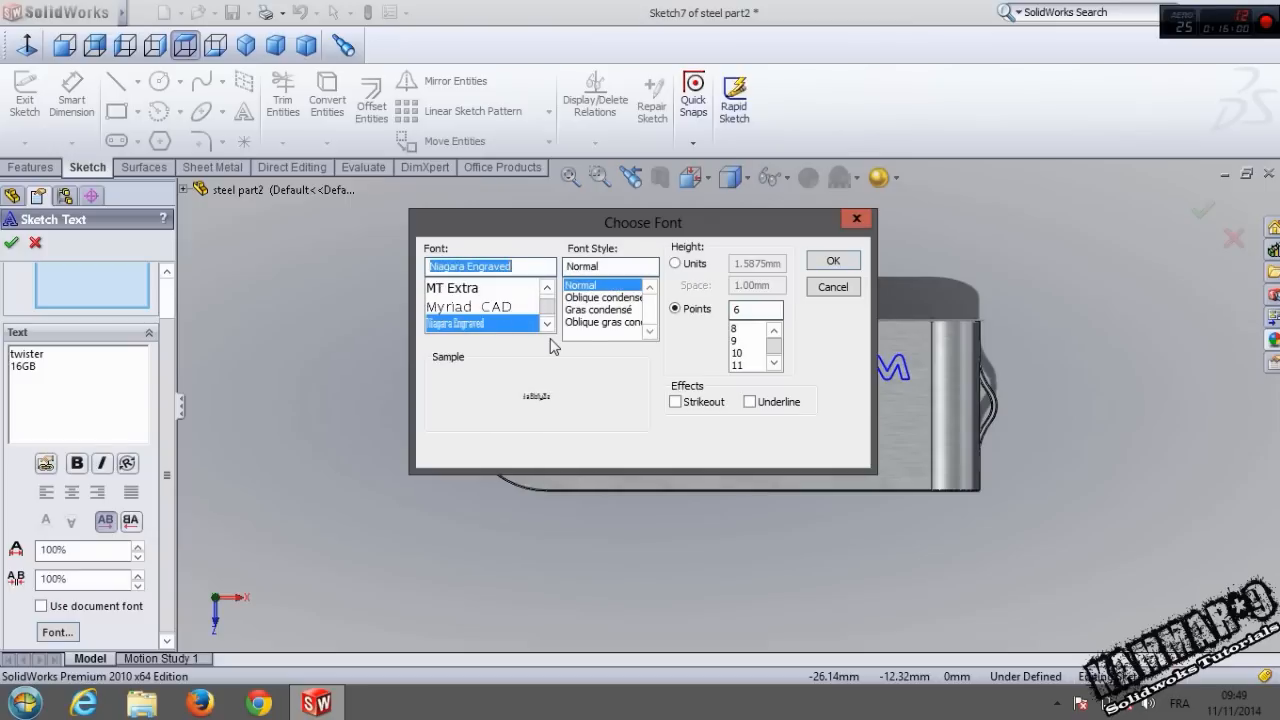
key(Down)
key(Down)
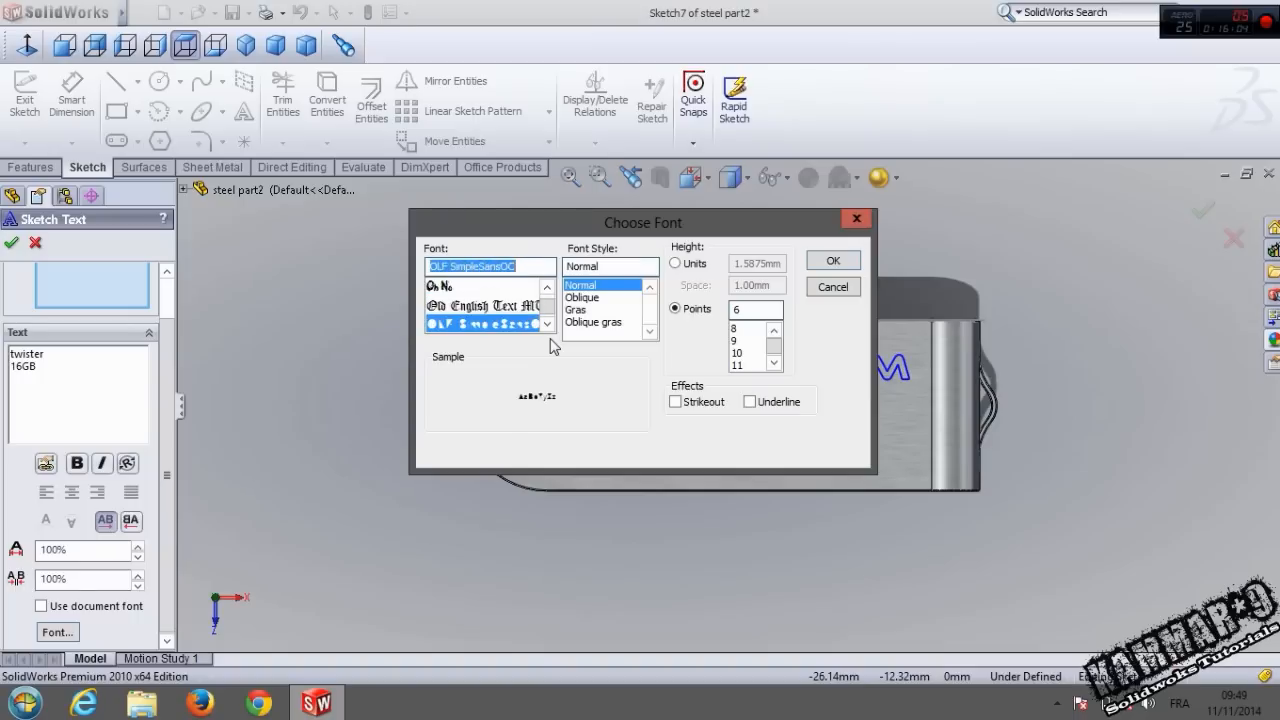
key(Down)
key(Down)
key(Down)
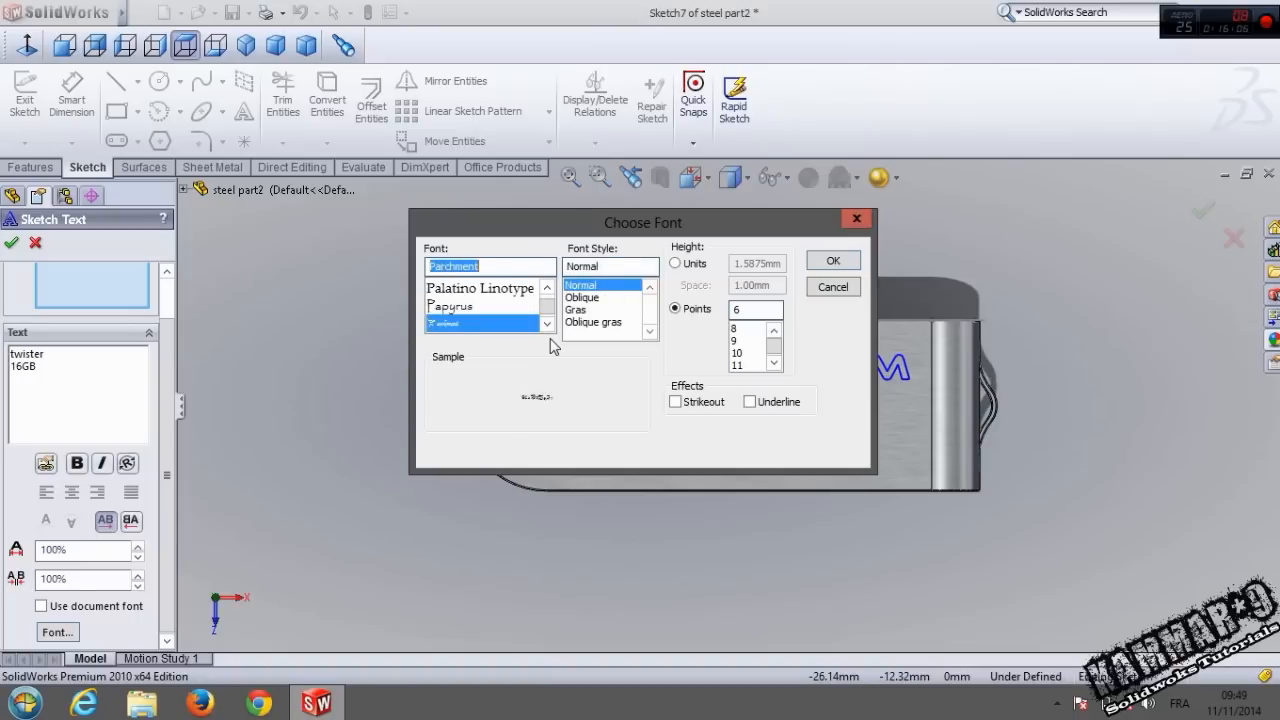
key(Down)
key(Down)
key(Down)
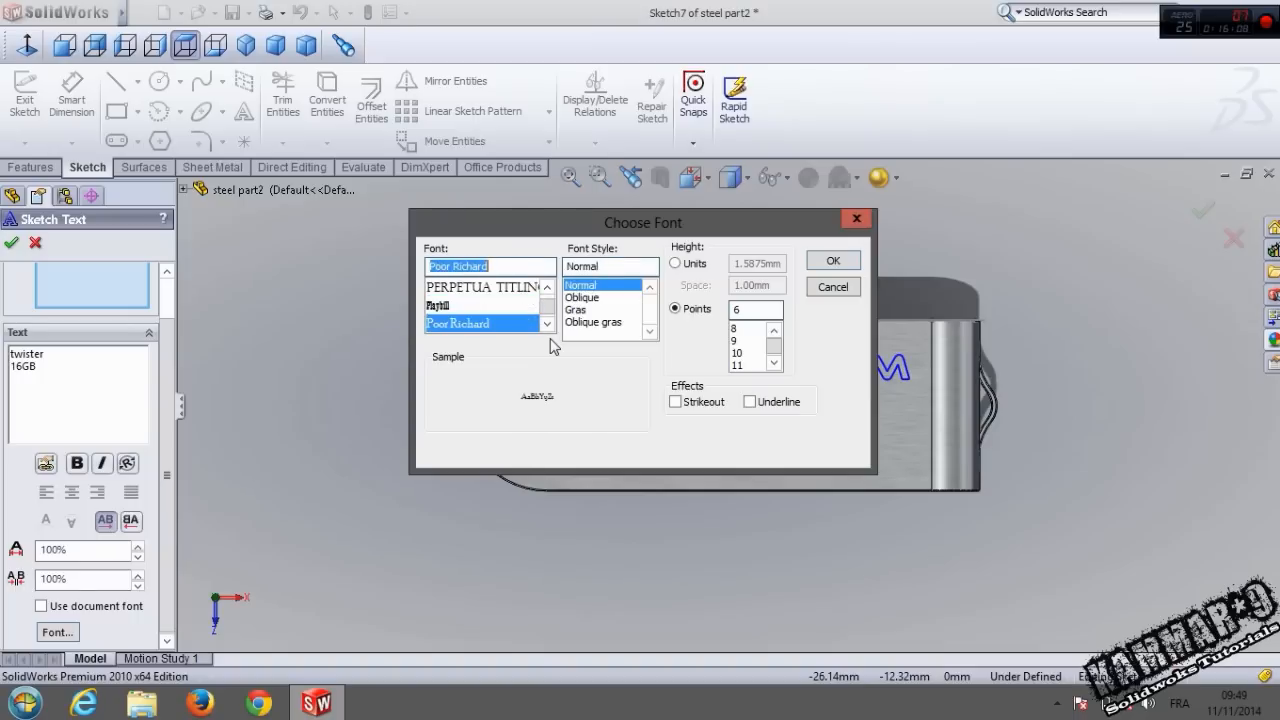
key(Down)
key(Down)
key(Down)
key(Down)
key(Down)
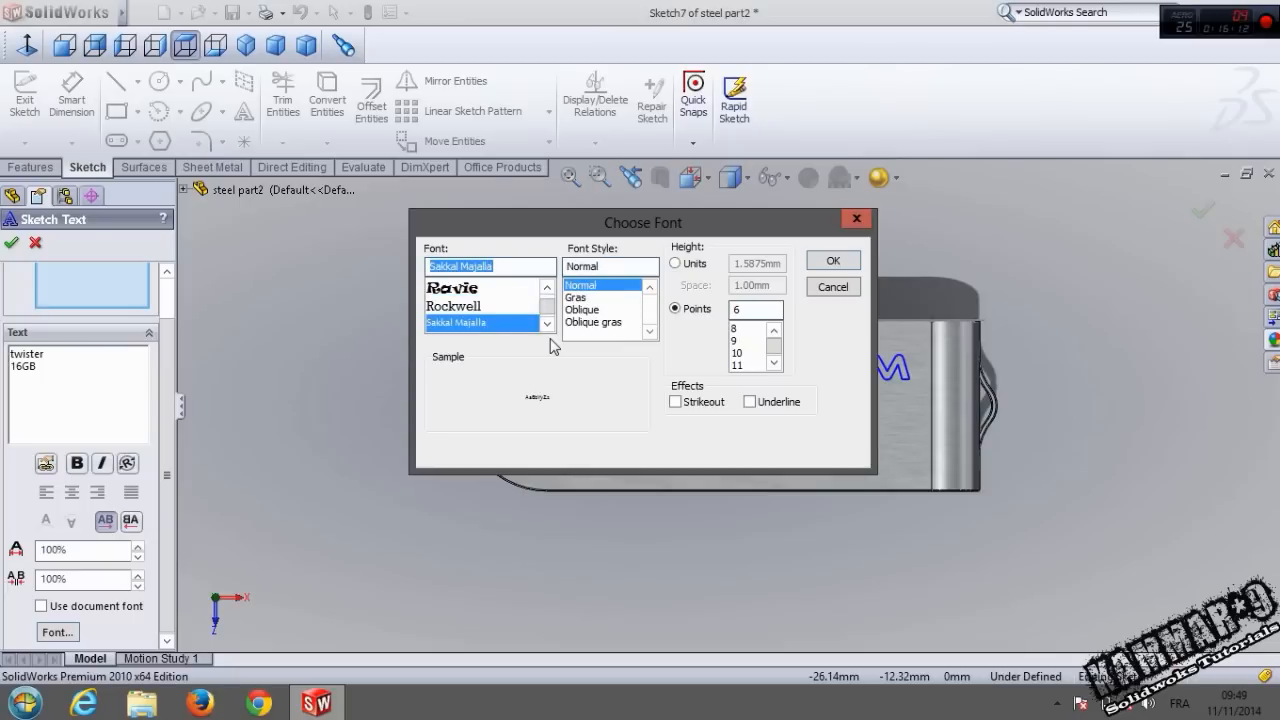
key(Down)
key(Down)
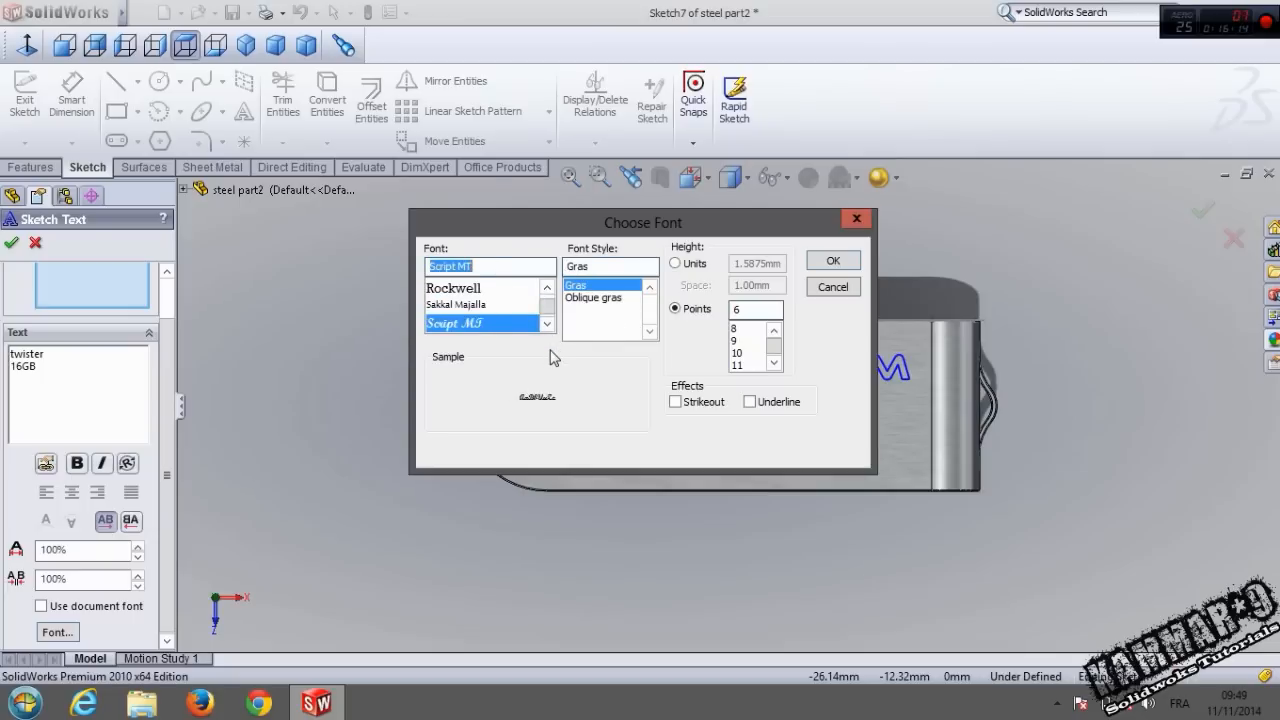
key(Down)
key(Down)
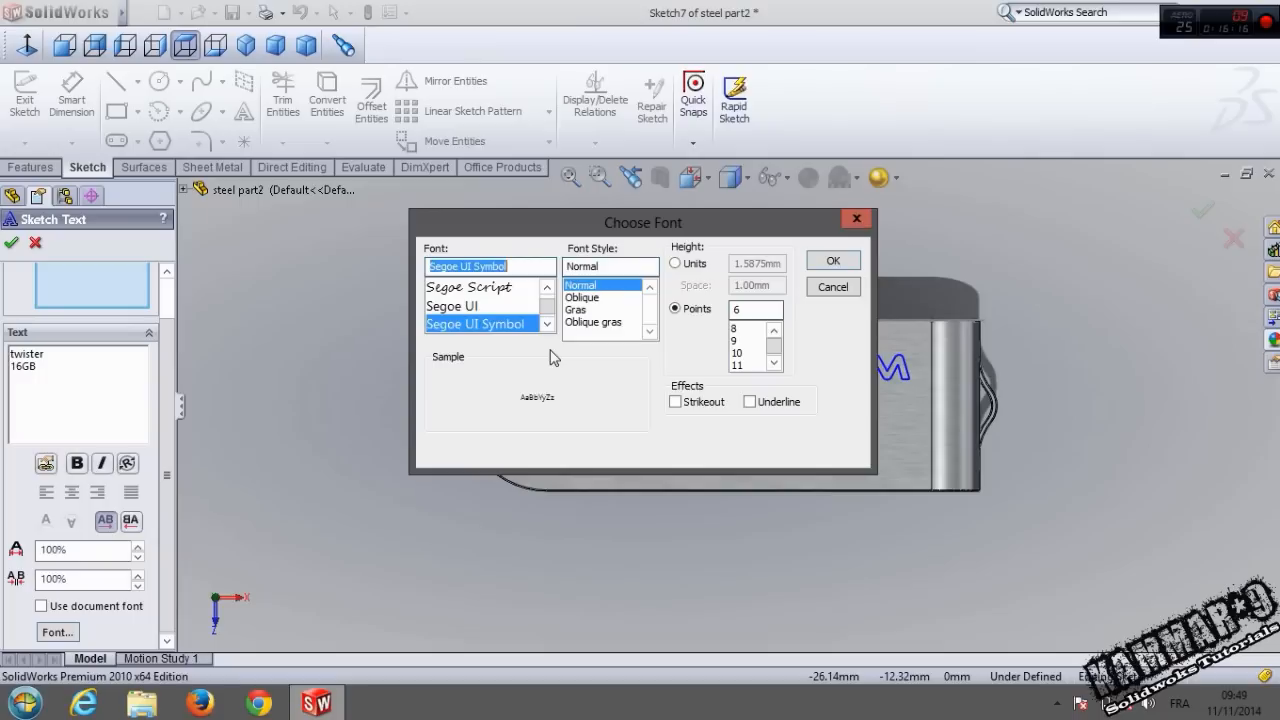
key(Down)
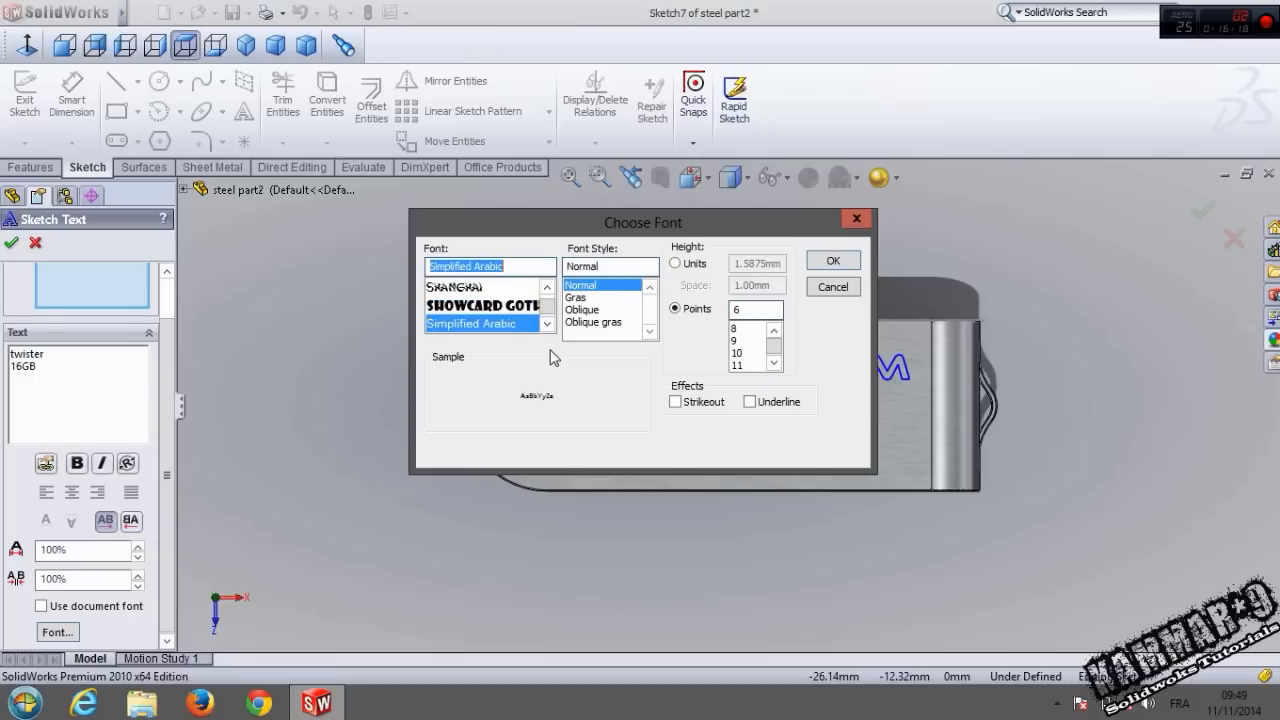
key(Down)
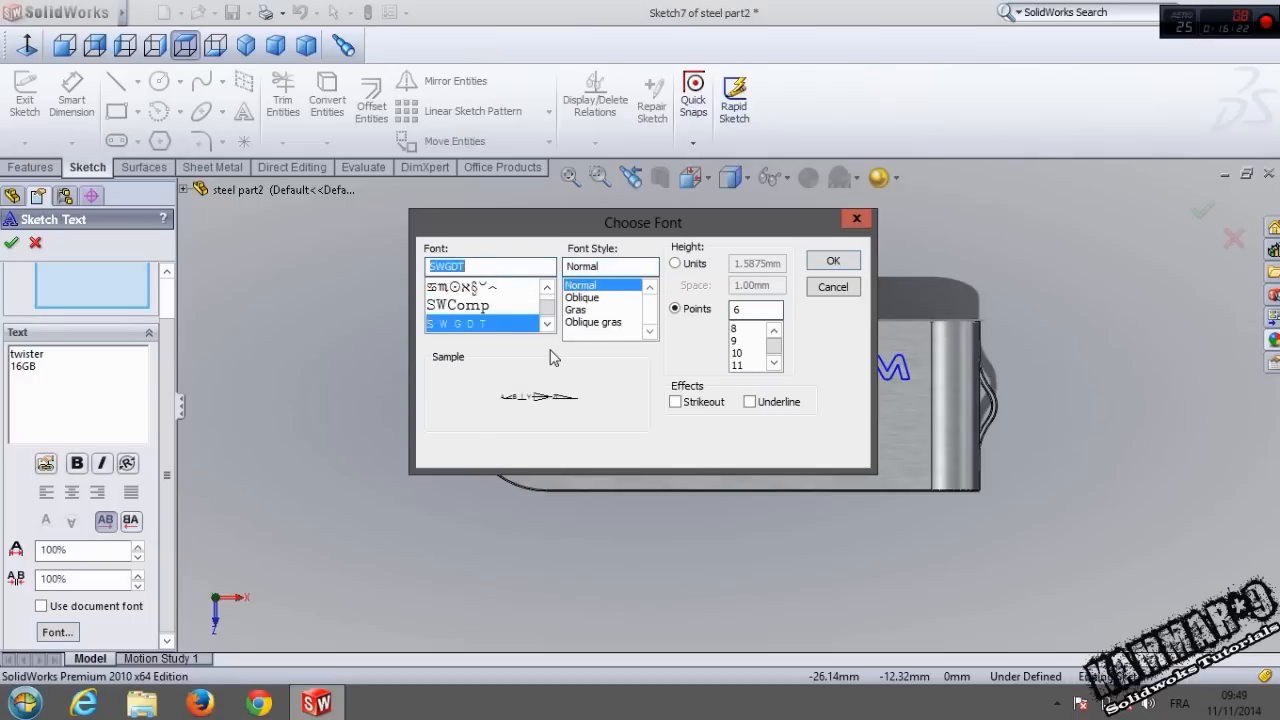
key(Down)
key(Down)
key(Down)
key(Down)
key(Down)
key(Down)
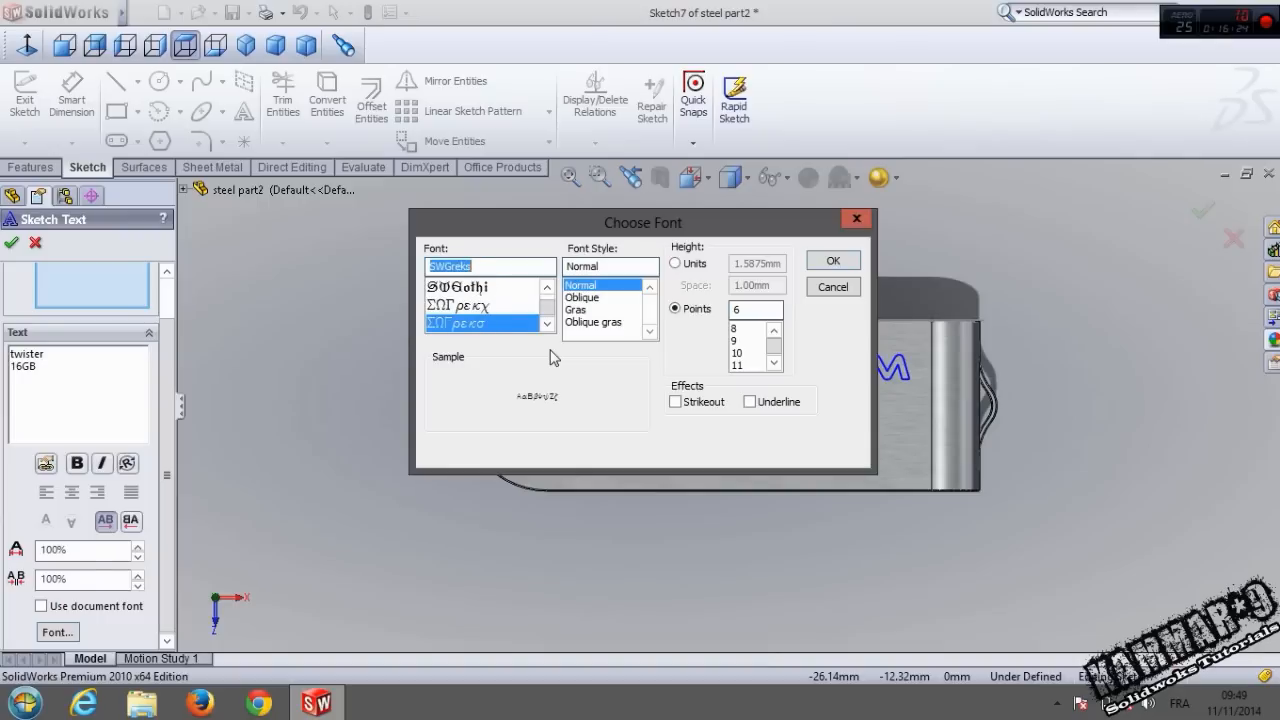
key(Down)
key(Down)
key(Down)
key(Down)
key(Down)
key(Down)
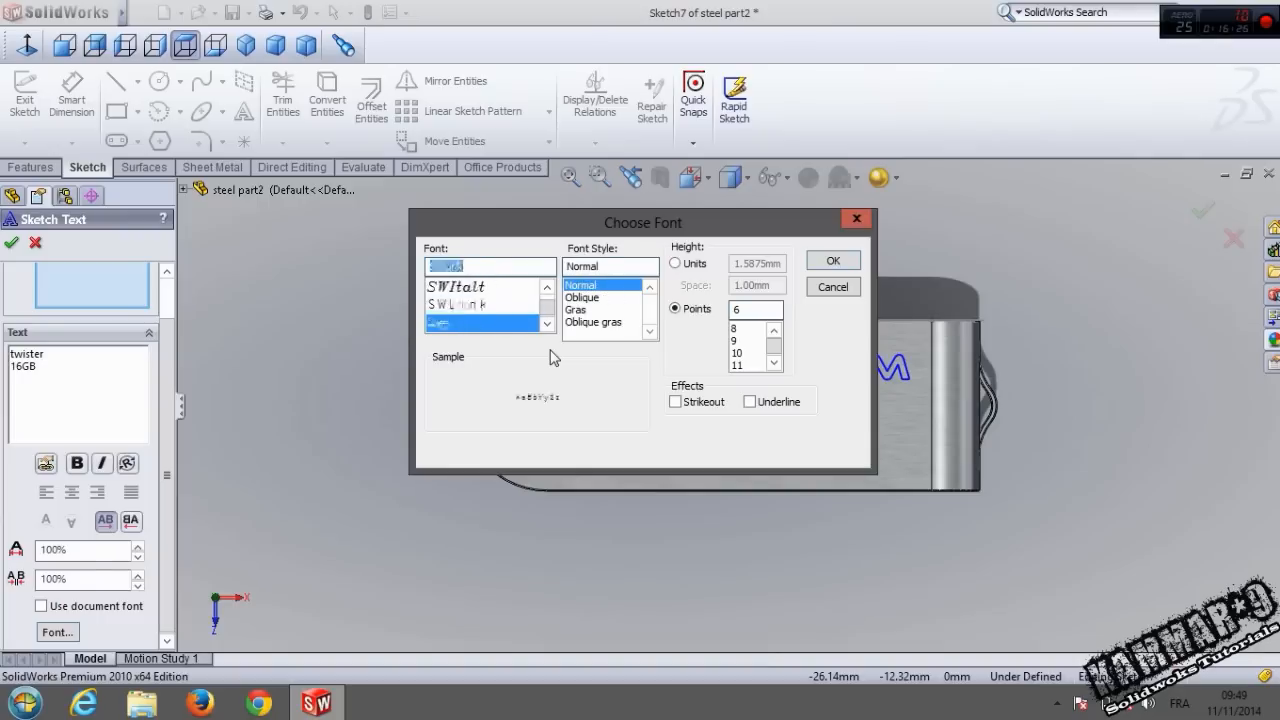
key(Down)
key(Down)
key(Down)
key(Down)
key(Down)
key(Down)
key(Down)
key(Down)
key(Down)
key(Down)
key(Down)
key(Down)
key(Down)
key(Down)
key(Down)
key(Down)
key(Down)
key(Down)
key(Down)
key(Down)
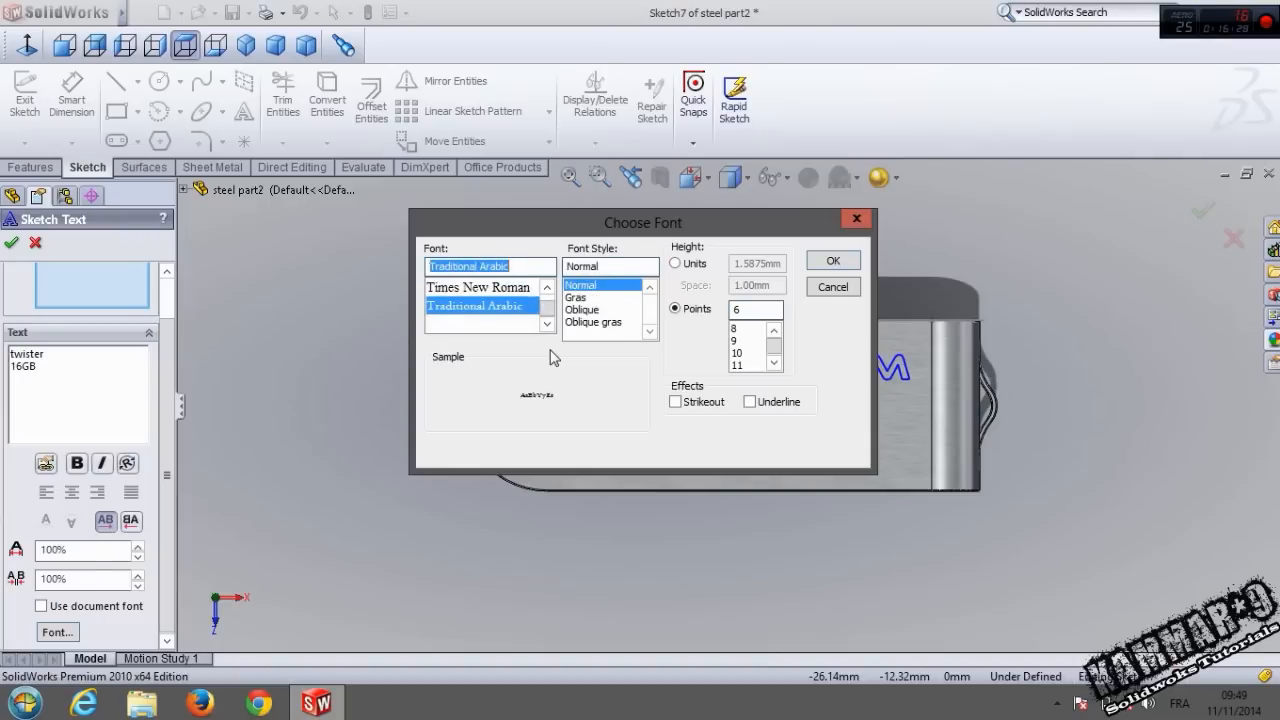
key(Up)
key(Up)
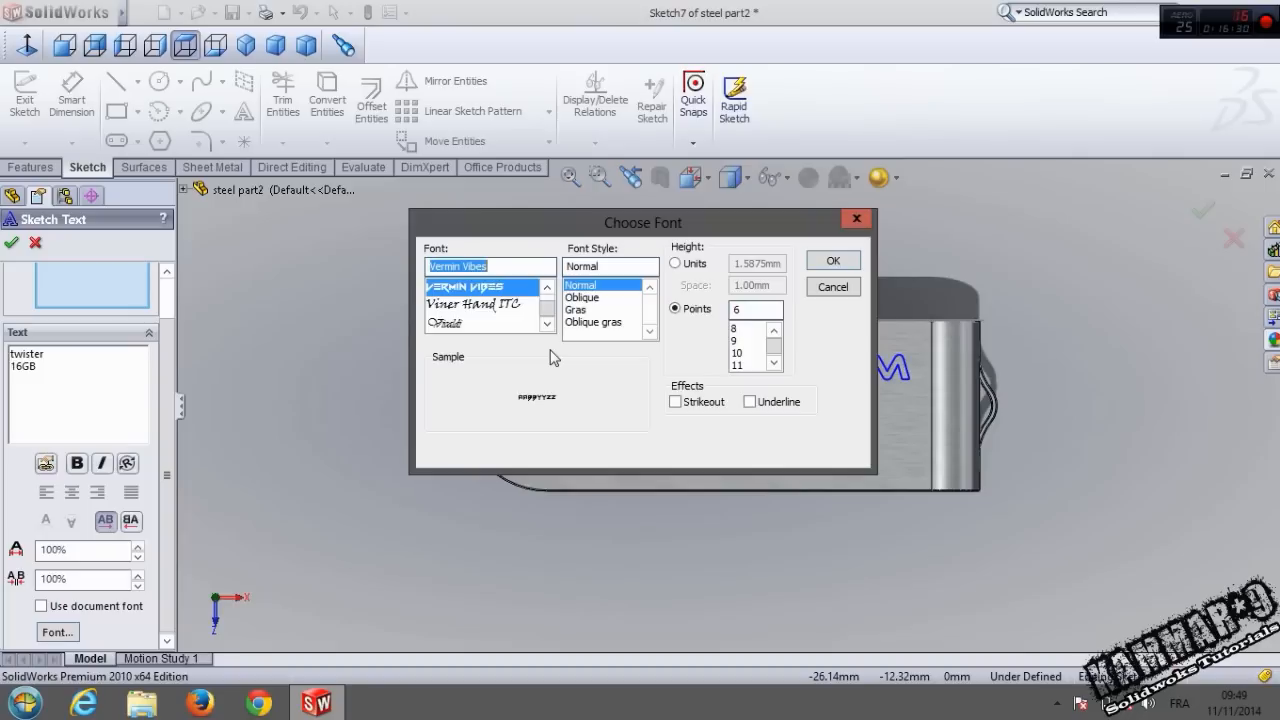
key(Down)
key(Down)
key(Up)
key(Up)
key(Down)
key(Down)
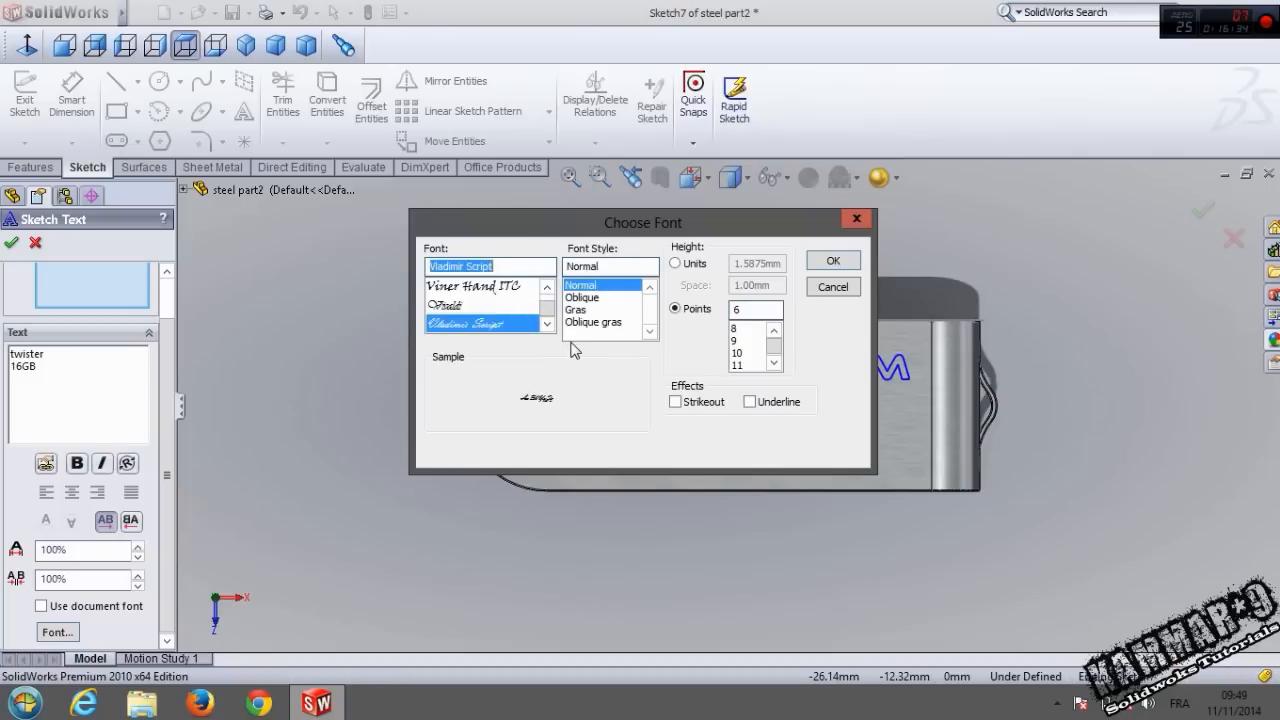
key(Up)
key(Up)
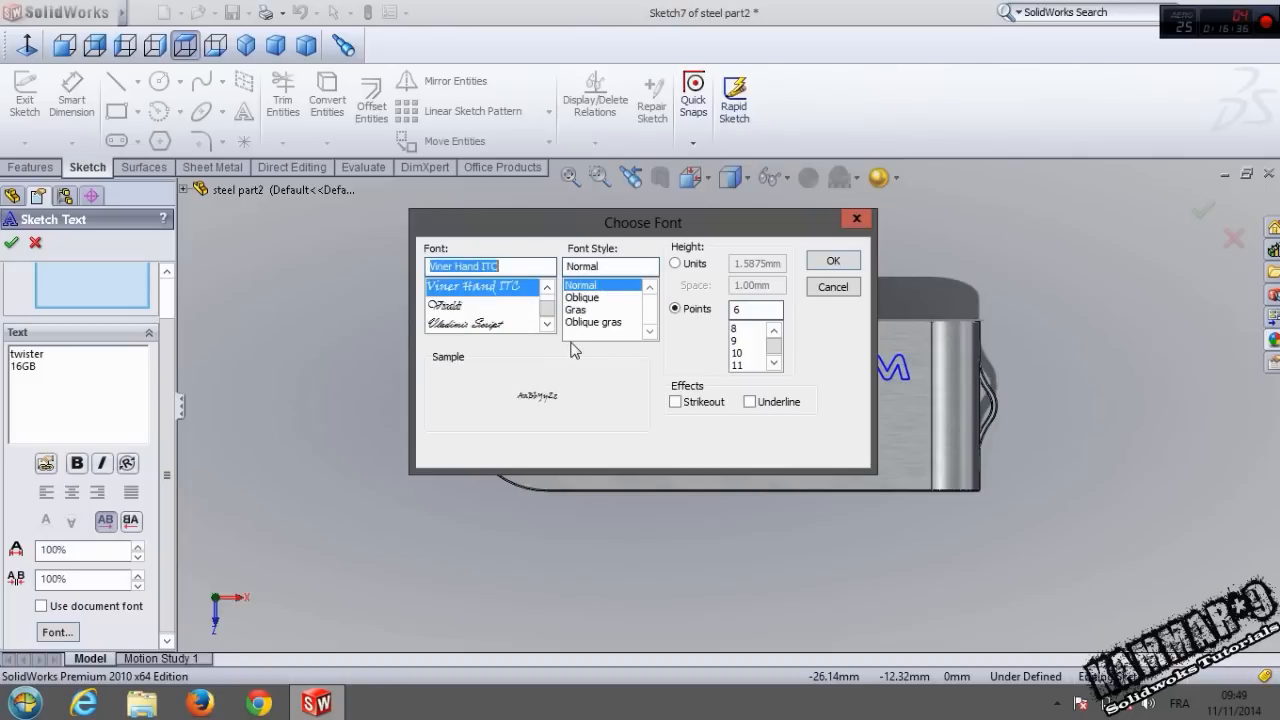
click(826, 264)
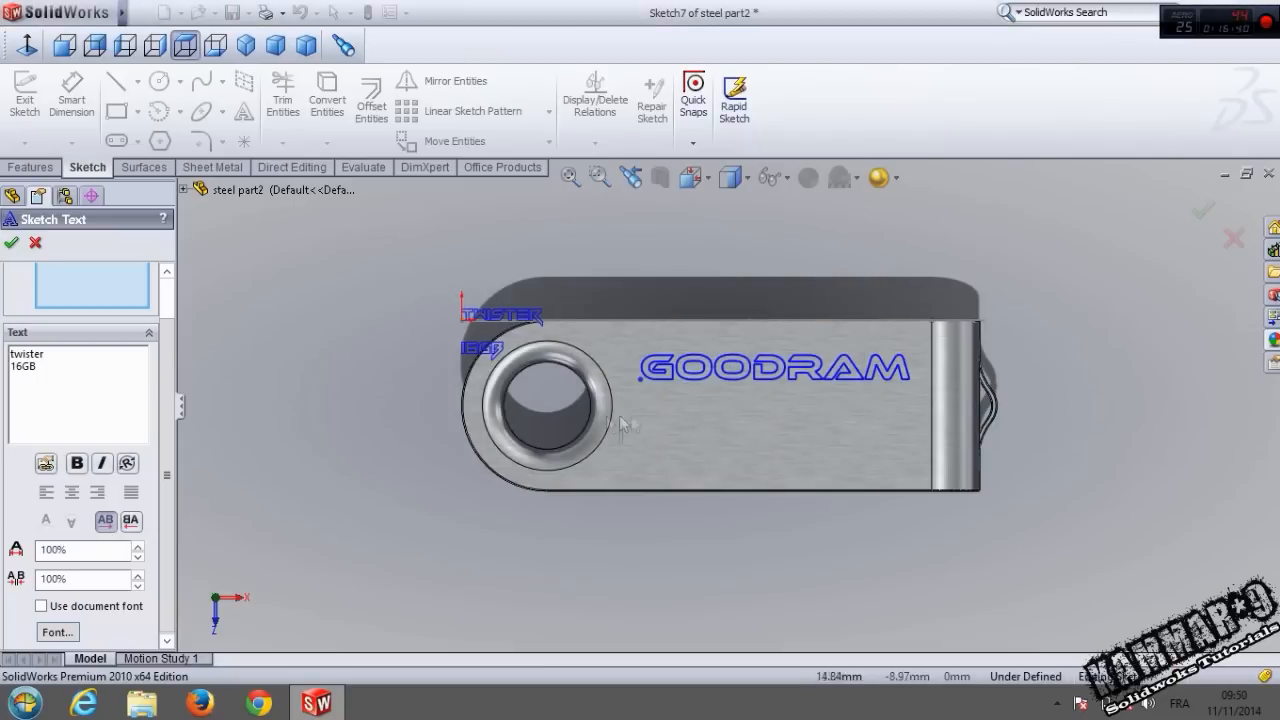
Accept the twister 16GB sketch text and place it beneath the GOODRAM lettering on the flat face.
click(488, 338)
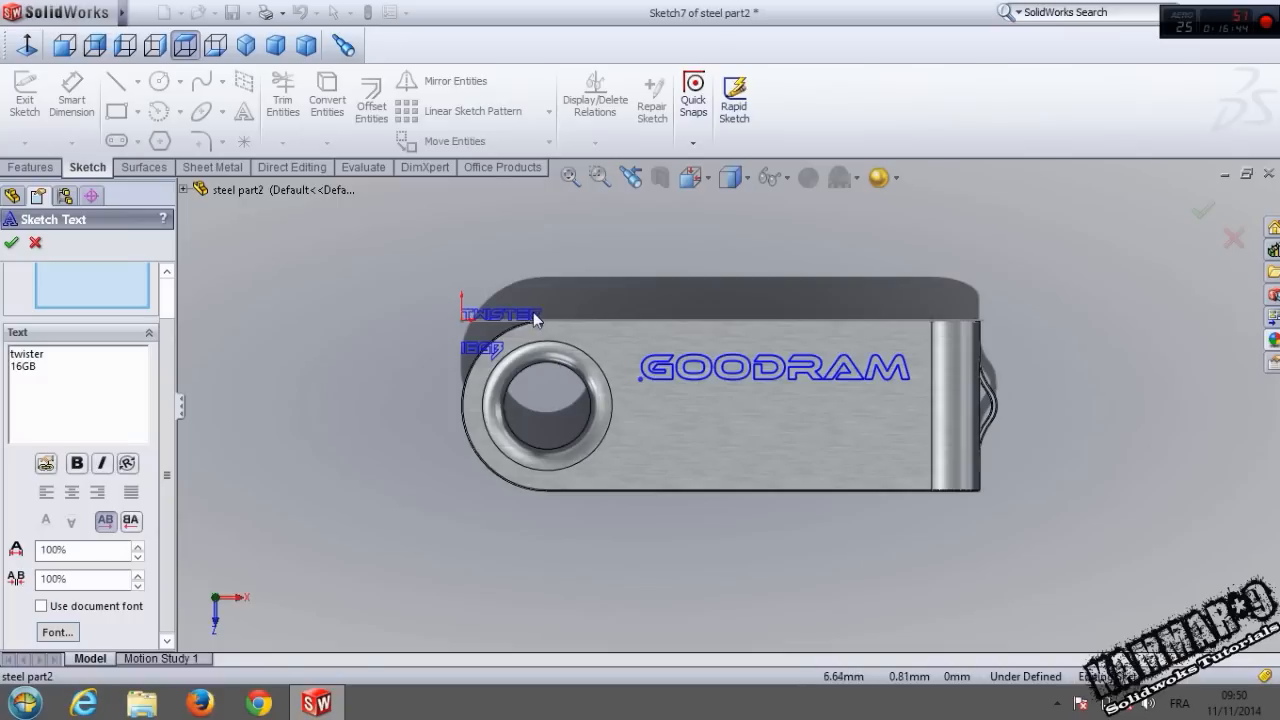
click(11, 243)
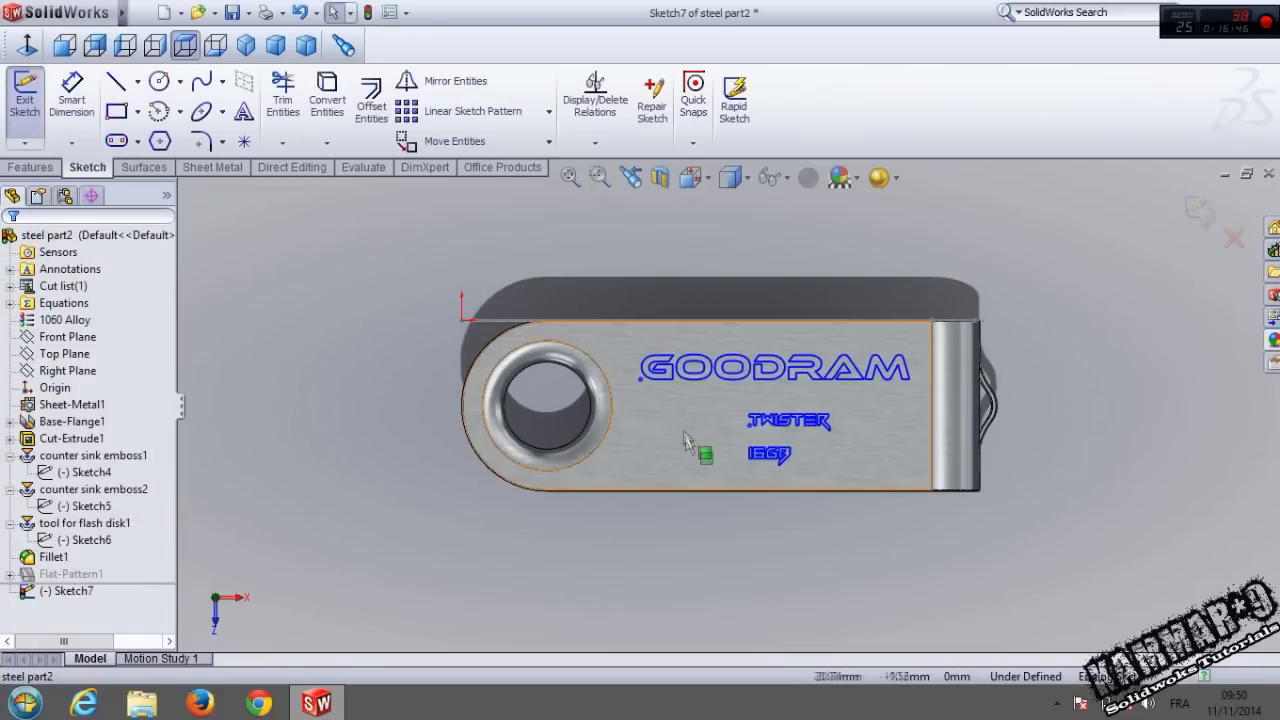
click(725, 426)
drag(762, 421, 723, 416)
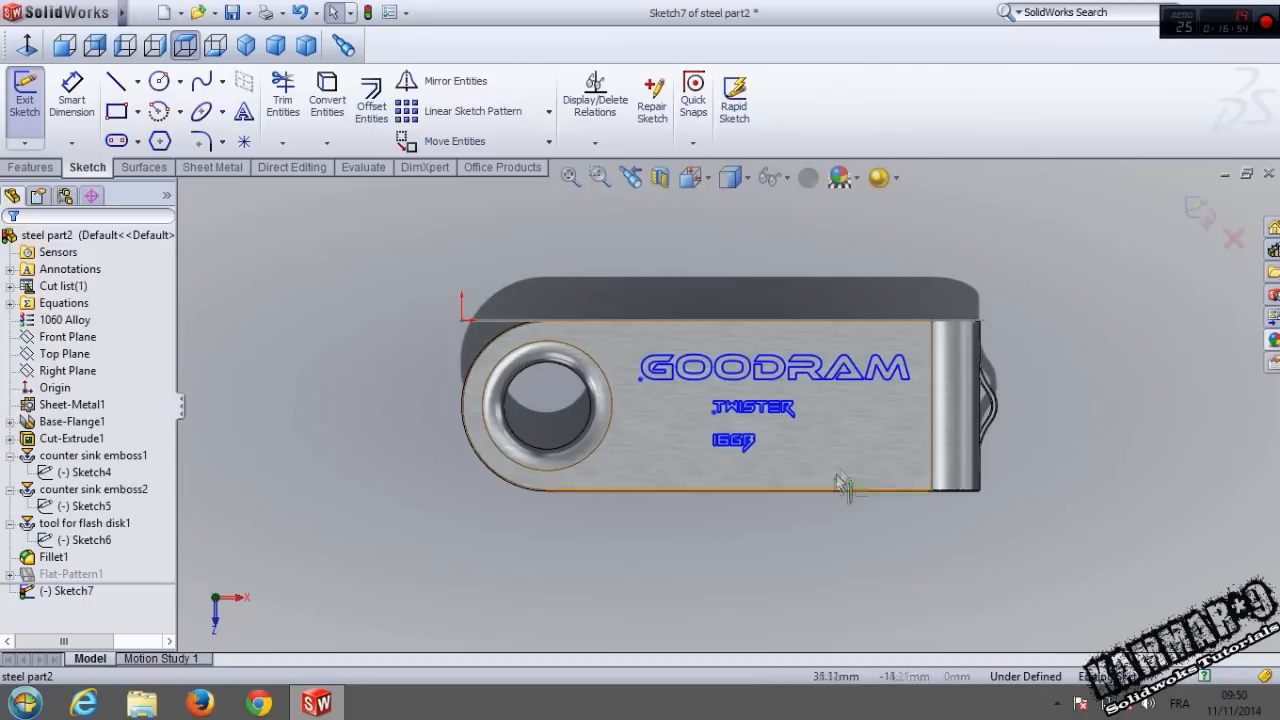
click(30, 168)
click(279, 114)
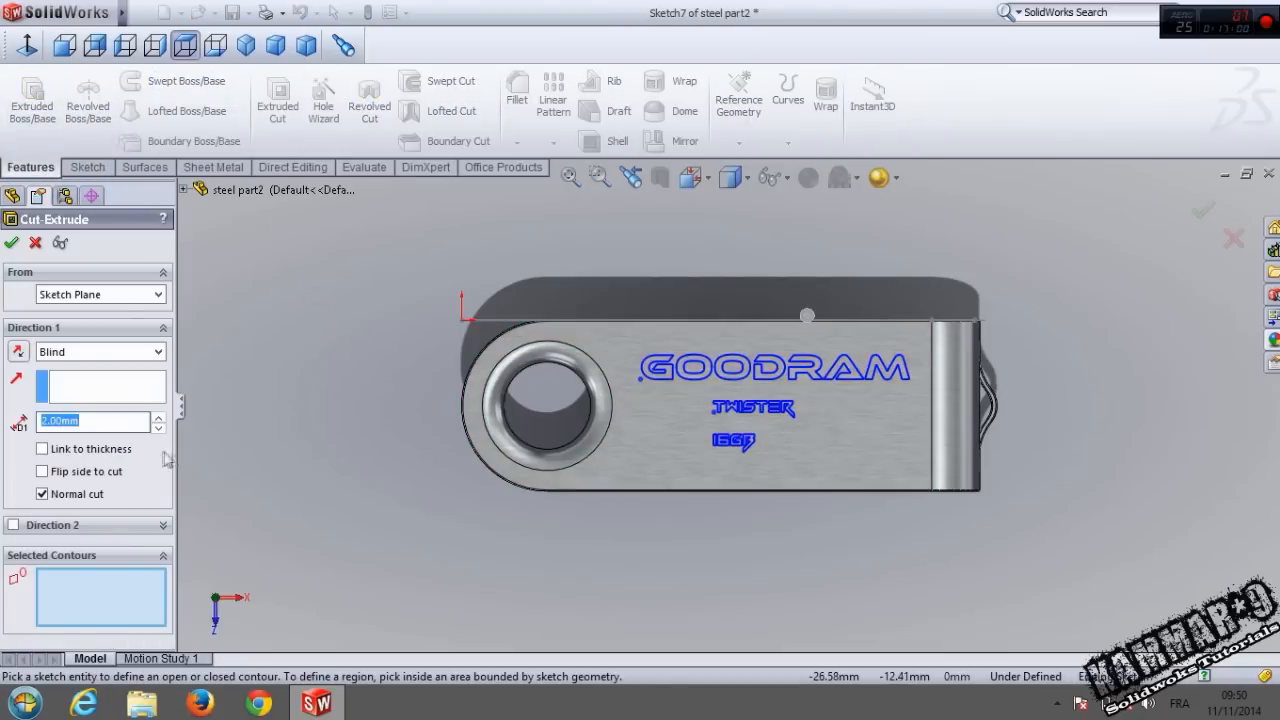
scroll(608, 347, down, 8)
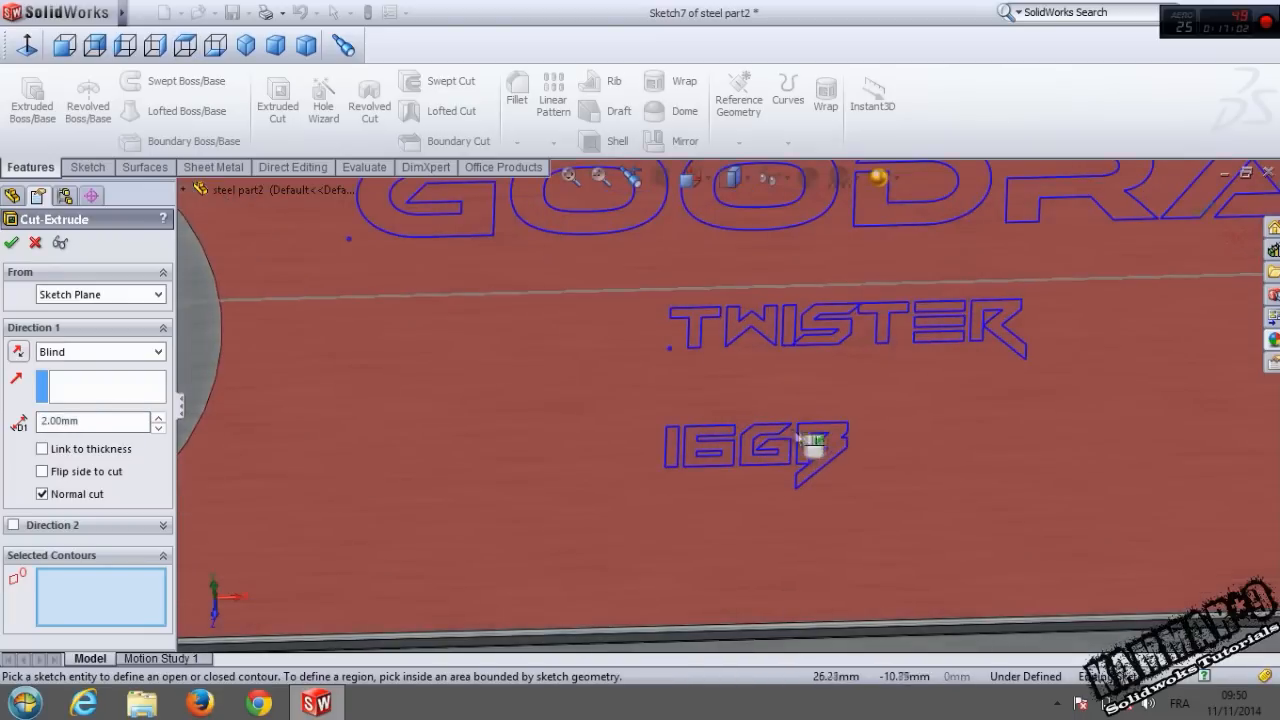
scroll(800, 540, up, 5)
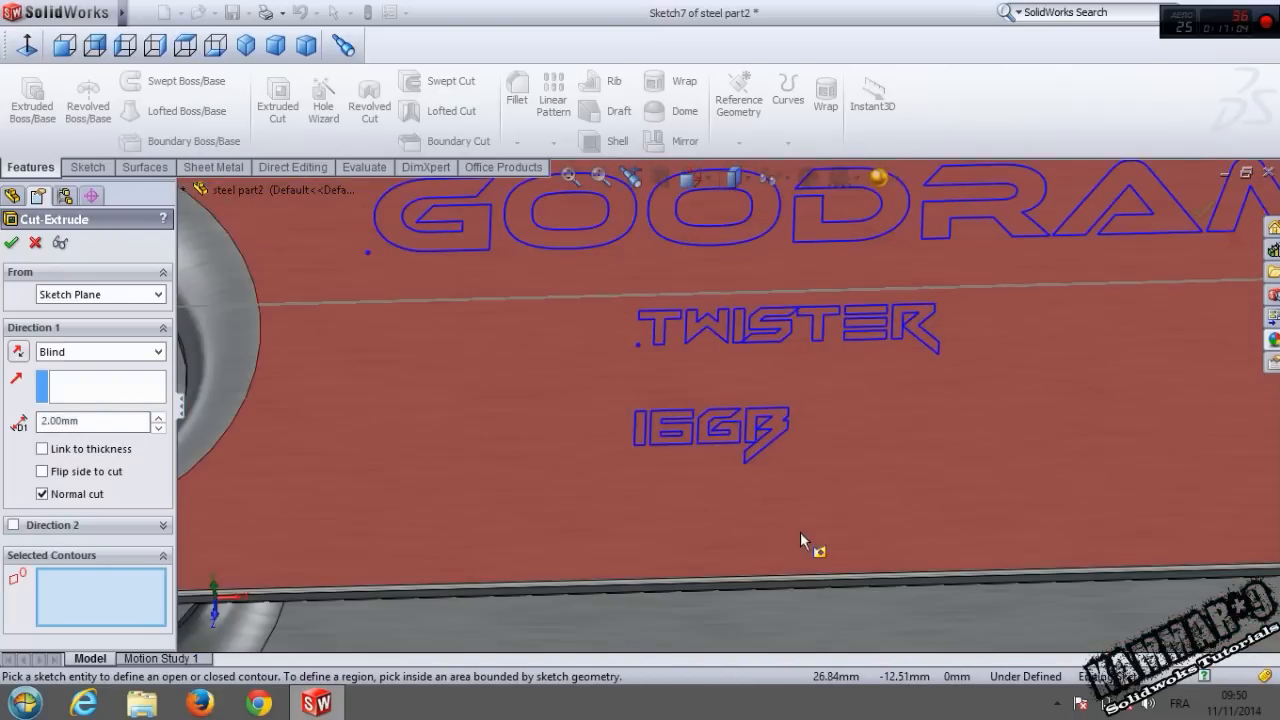
click(33, 244)
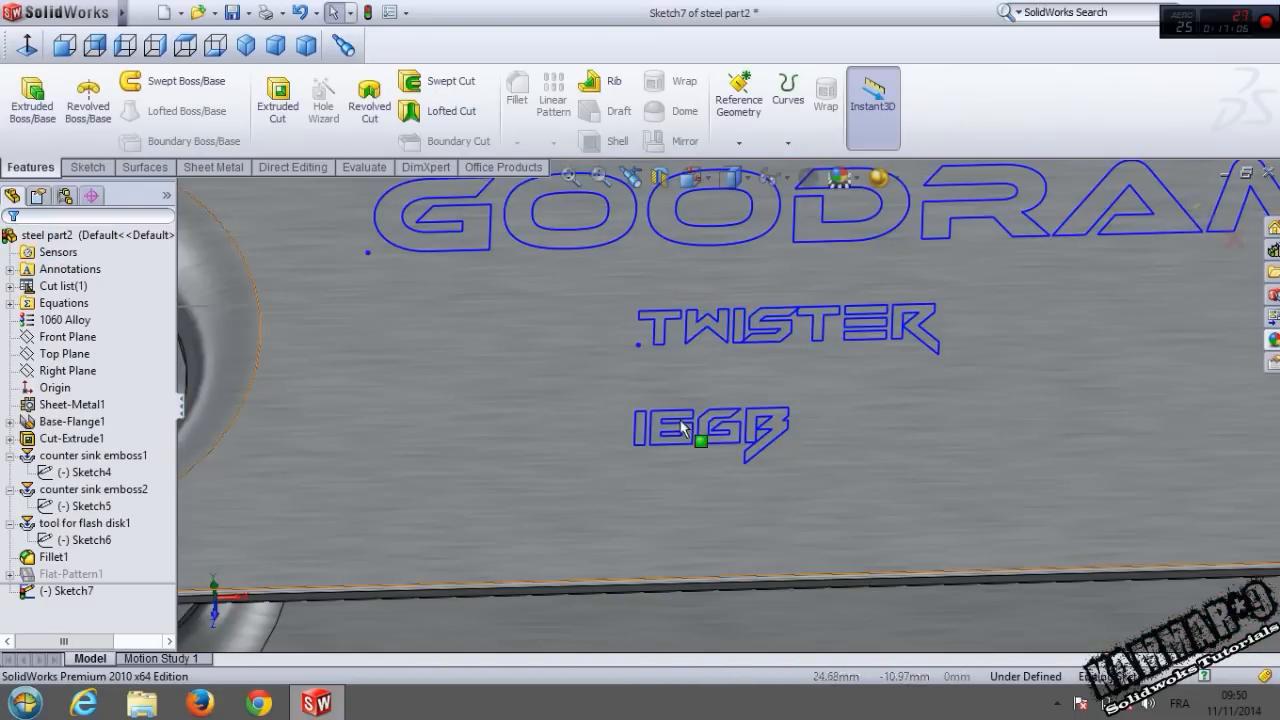
scroll(727, 408, up, 4)
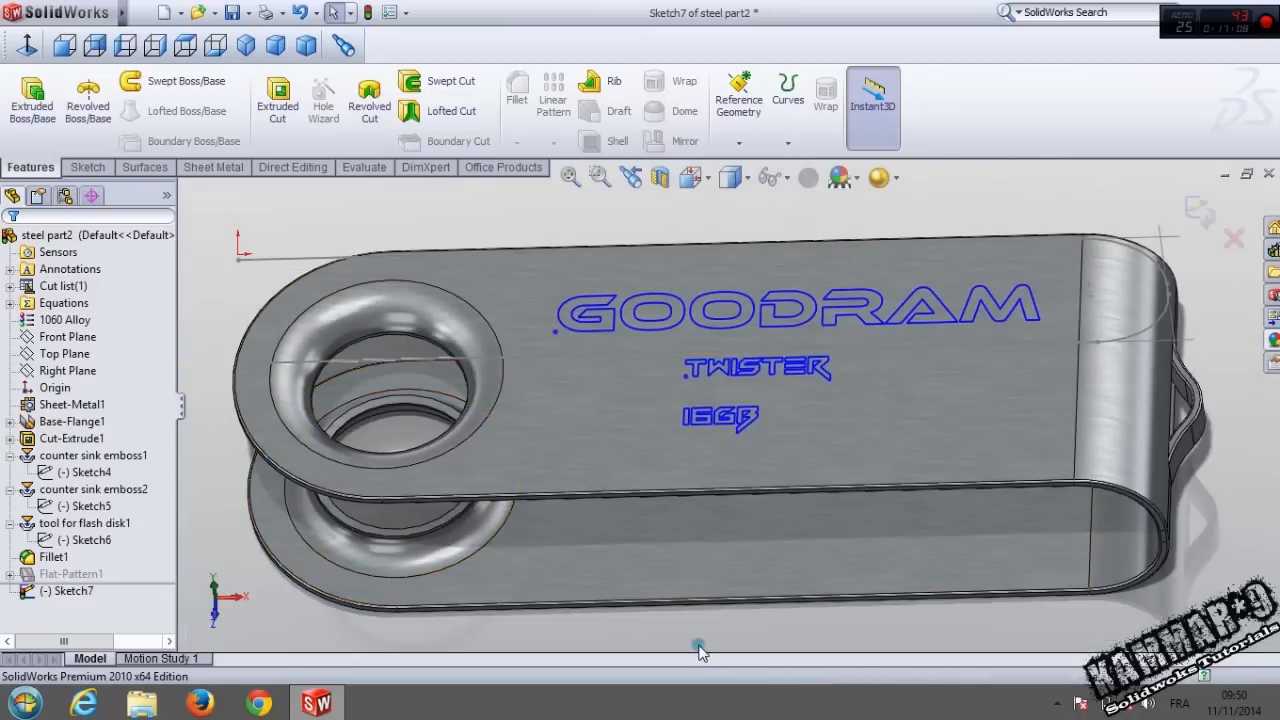
Reopen the twister 16GB sketch text and change its font to Ethnocentric, keeping the normal style.
click(744, 377)
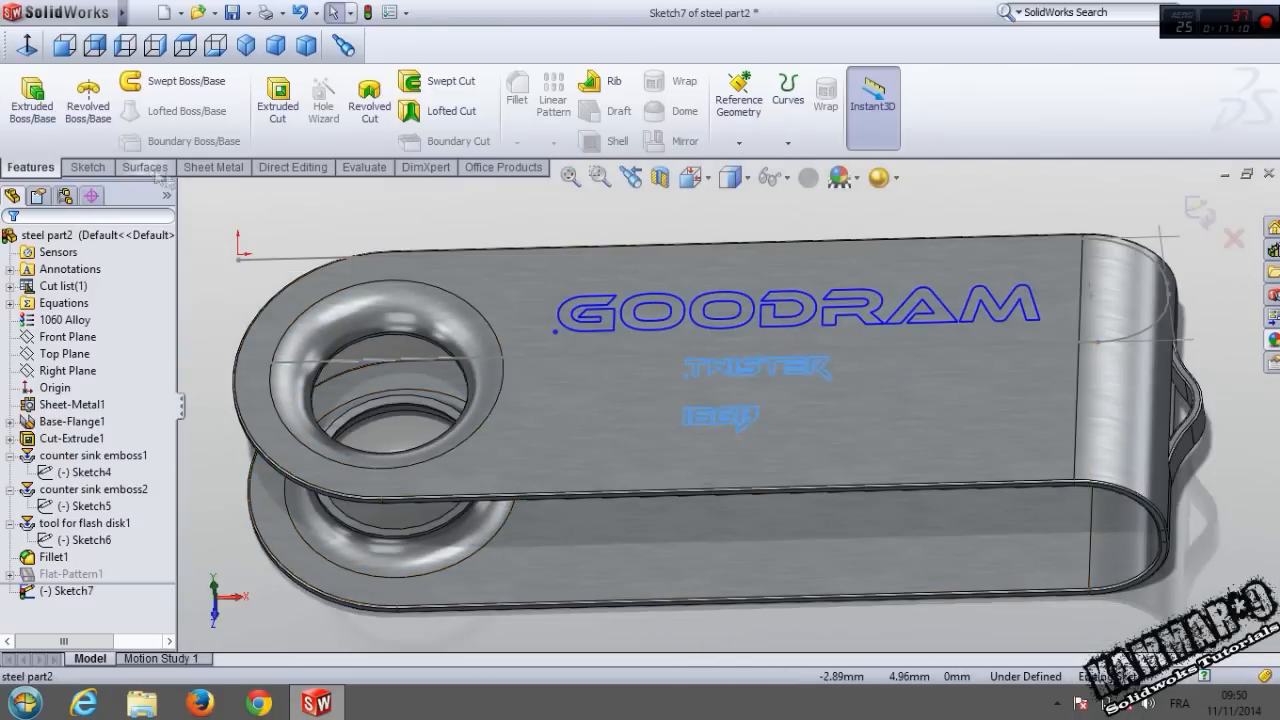
double_click(733, 376)
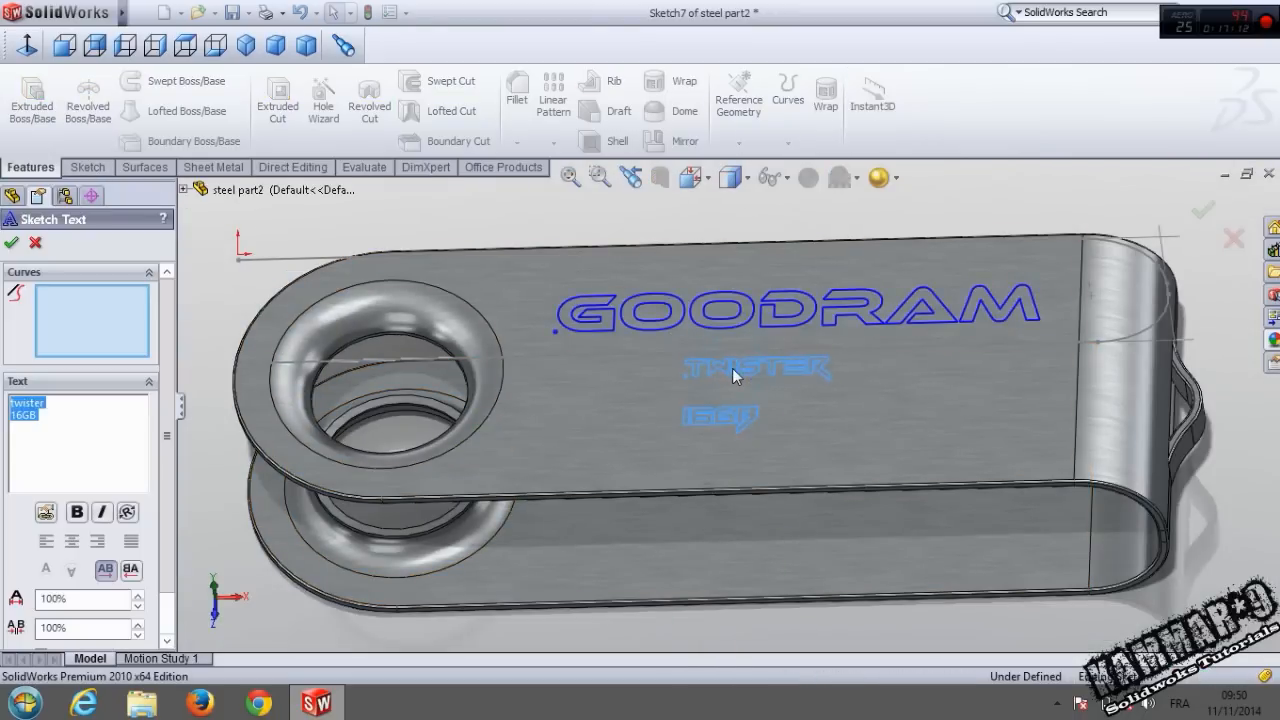
scroll(105, 615, down, 1)
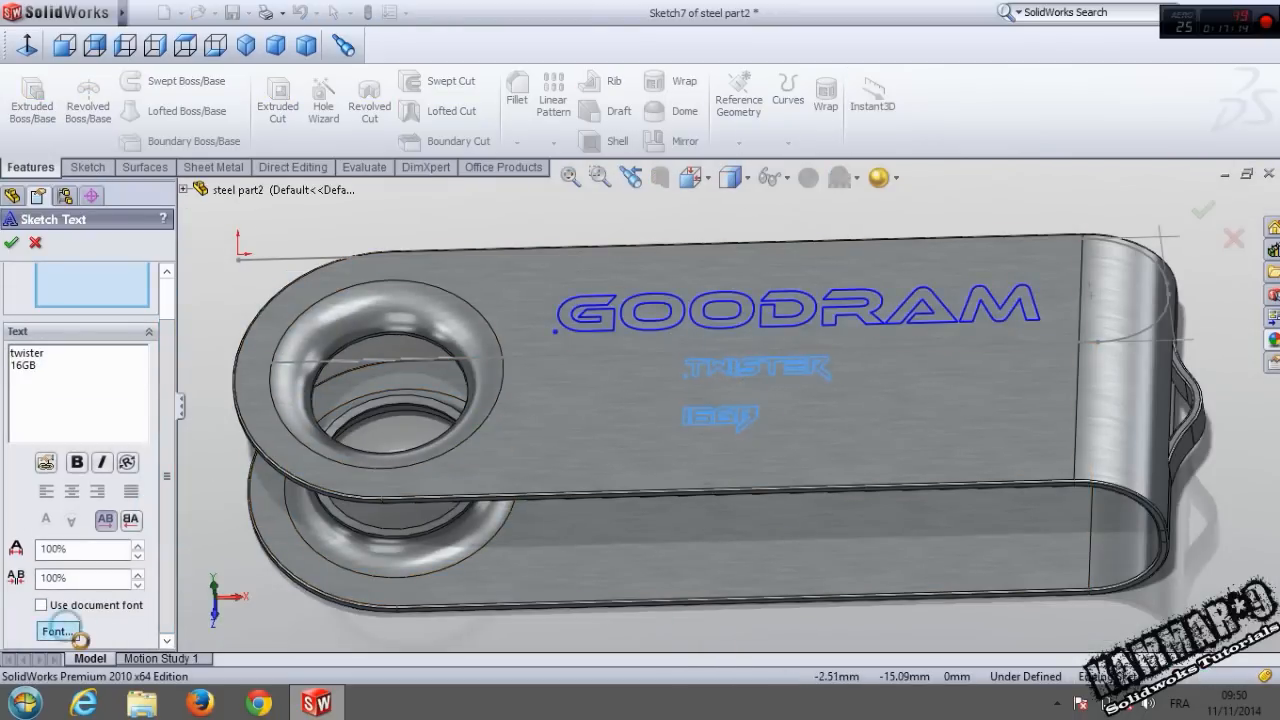
click(57, 632)
click(547, 325)
click(547, 325)
drag(547, 322, 543, 310)
click(489, 288)
scroll(486, 309, up, 2)
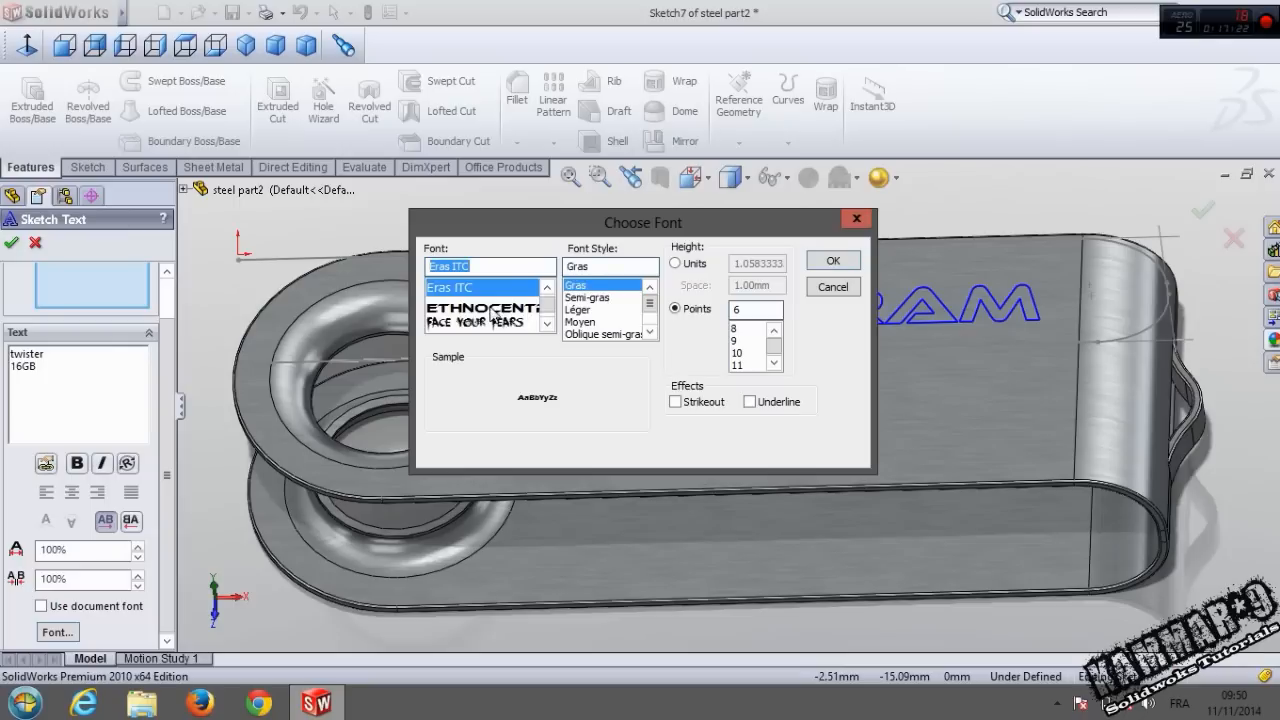
click(491, 308)
click(830, 261)
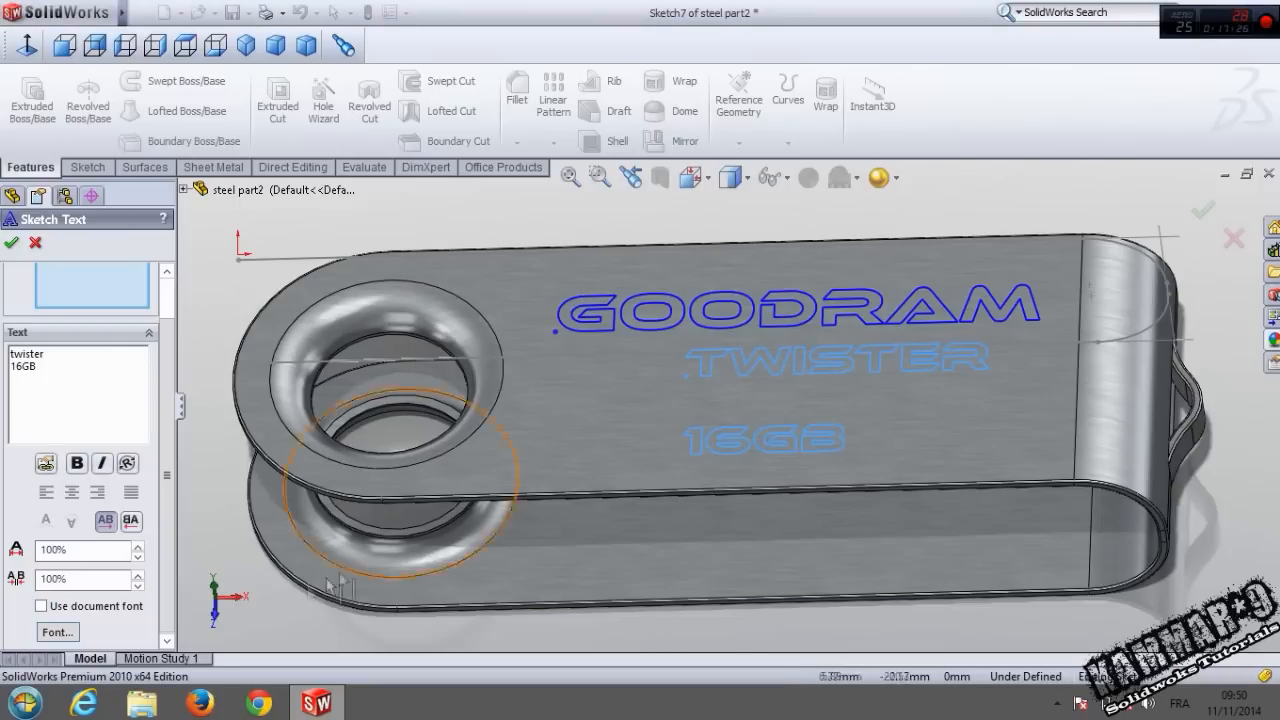
Change the font of the twister 16GB text to Critical Mass LDR in the normal style.
click(58, 631)
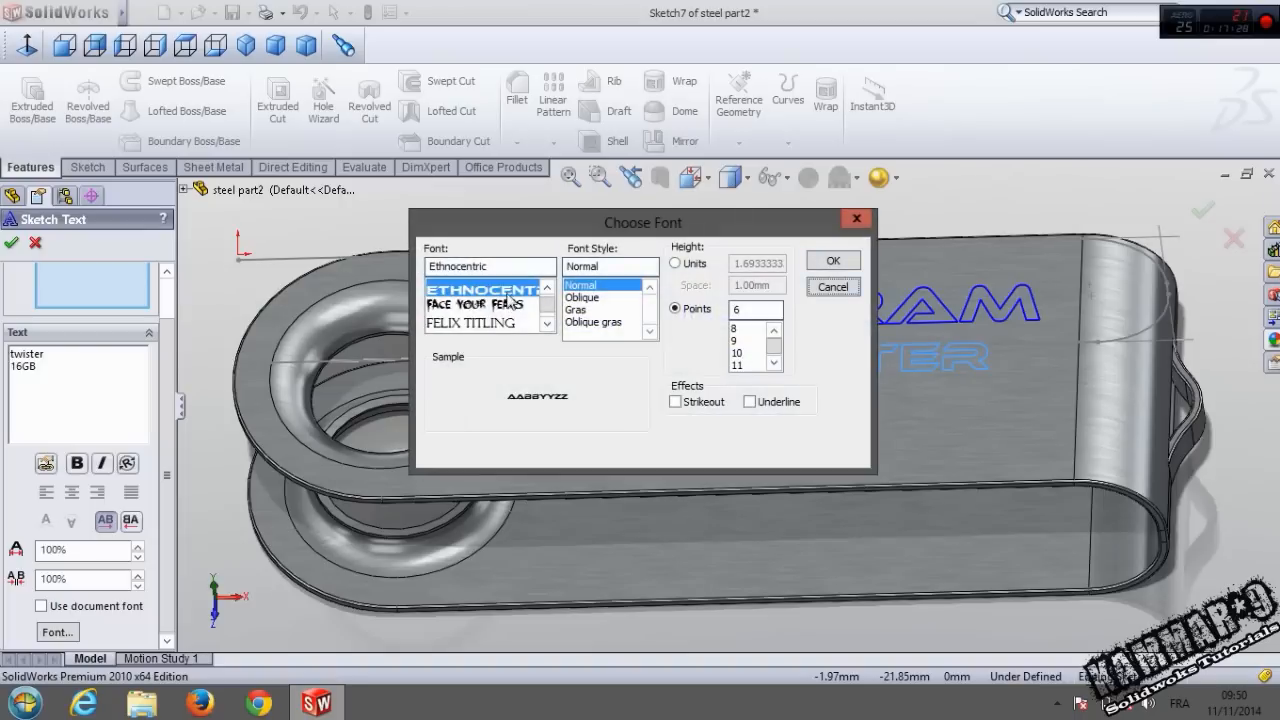
key(Up)
key(Up)
key(Up)
key(Up)
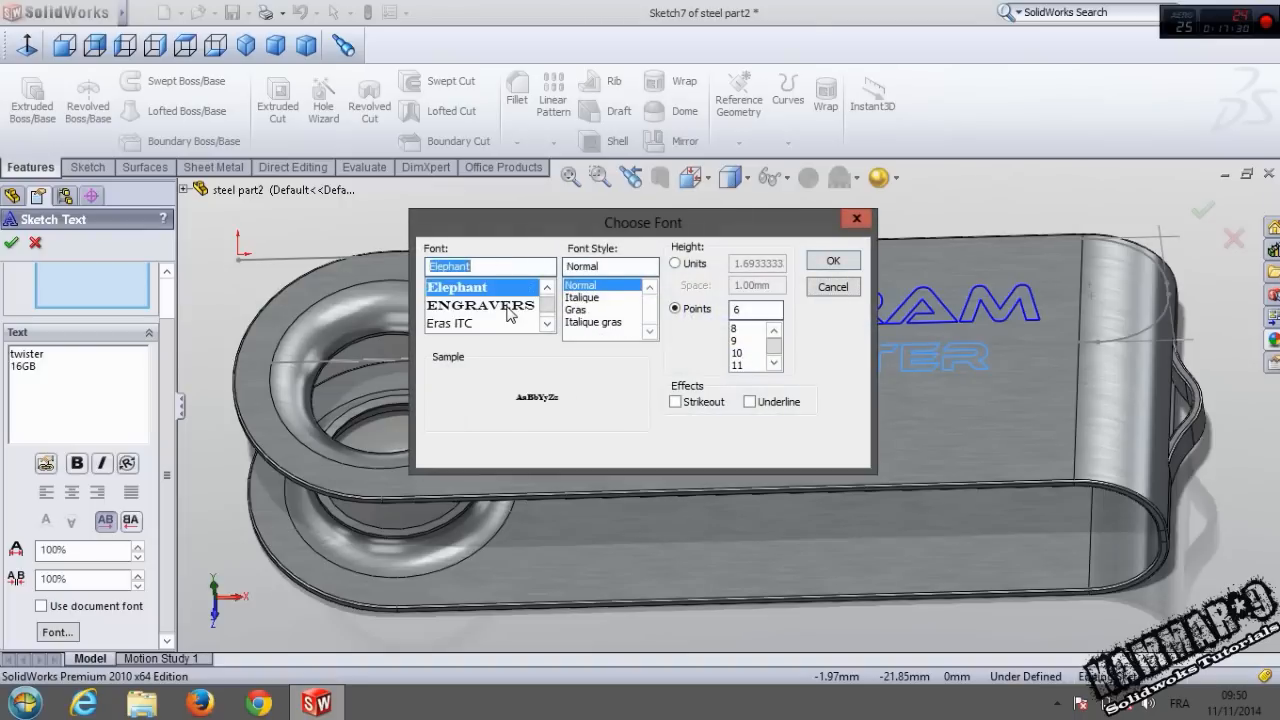
key(Up)
key(Up)
key(Up)
key(Up)
key(Up)
key(Down)
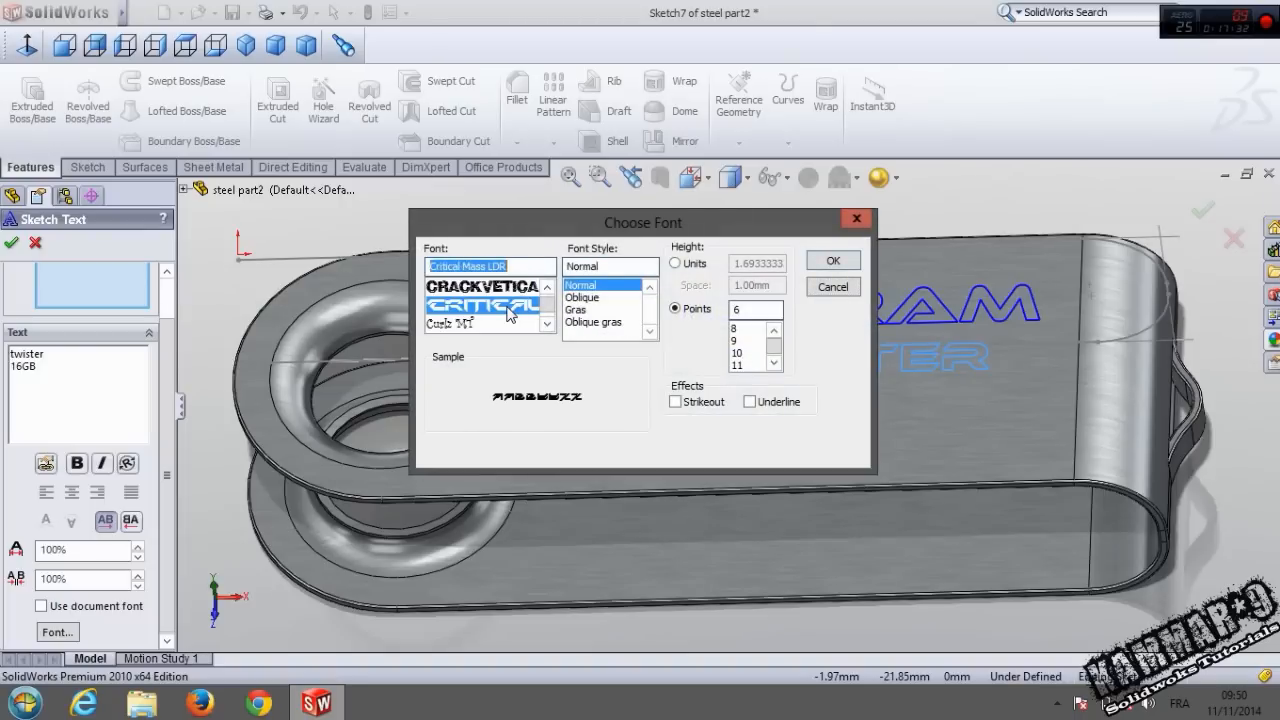
click(833, 262)
Reposition the twister 16GB text just beneath the GOODRAM lettering and accept the sketch text.
mouse_move(757, 344)
mouse_down()
mouse_move(729, 615)
mouse_move(729, 427)
mouse_up()
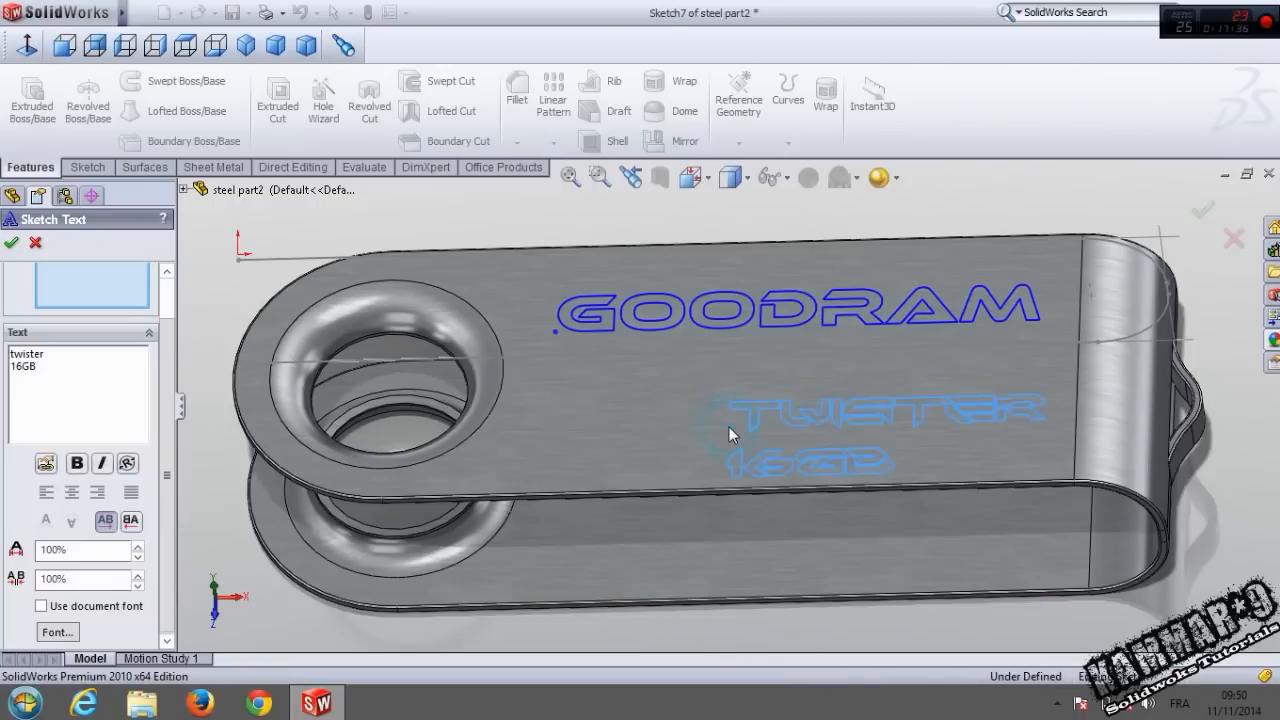
middle_drag(638, 385, 634, 482)
scroll(165, 589, down, 1)
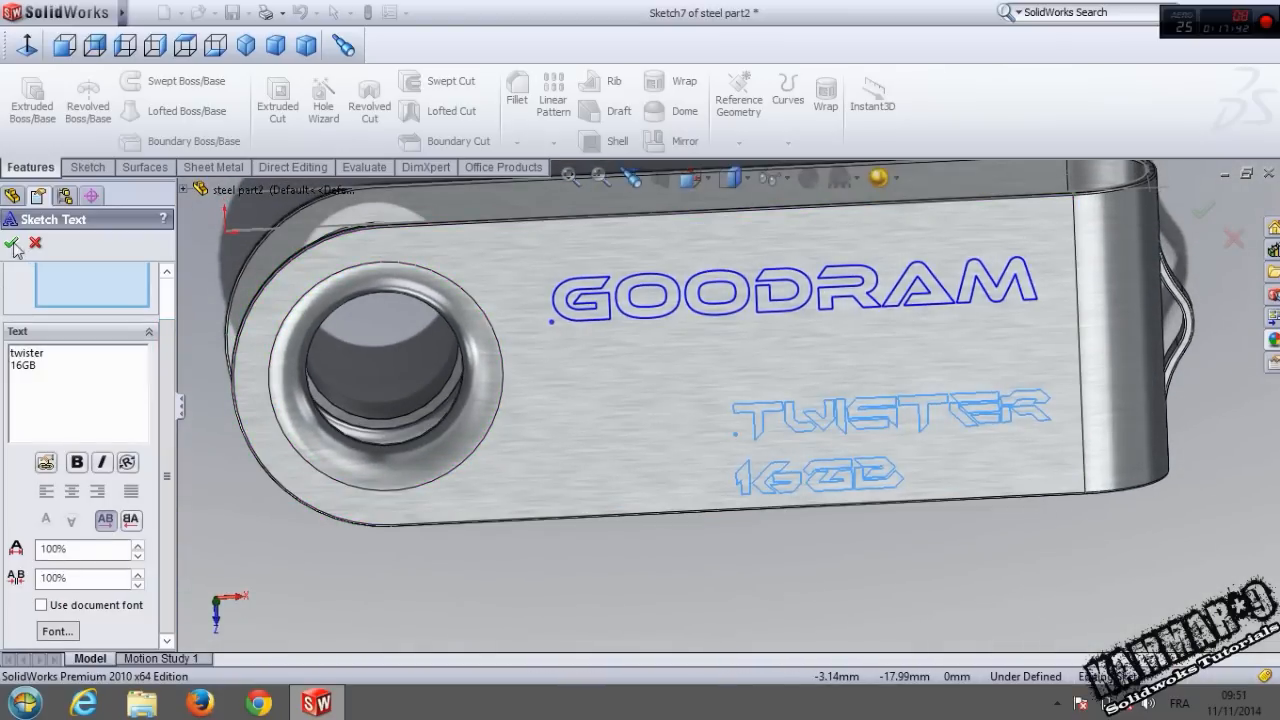
click(695, 385)
click(625, 385)
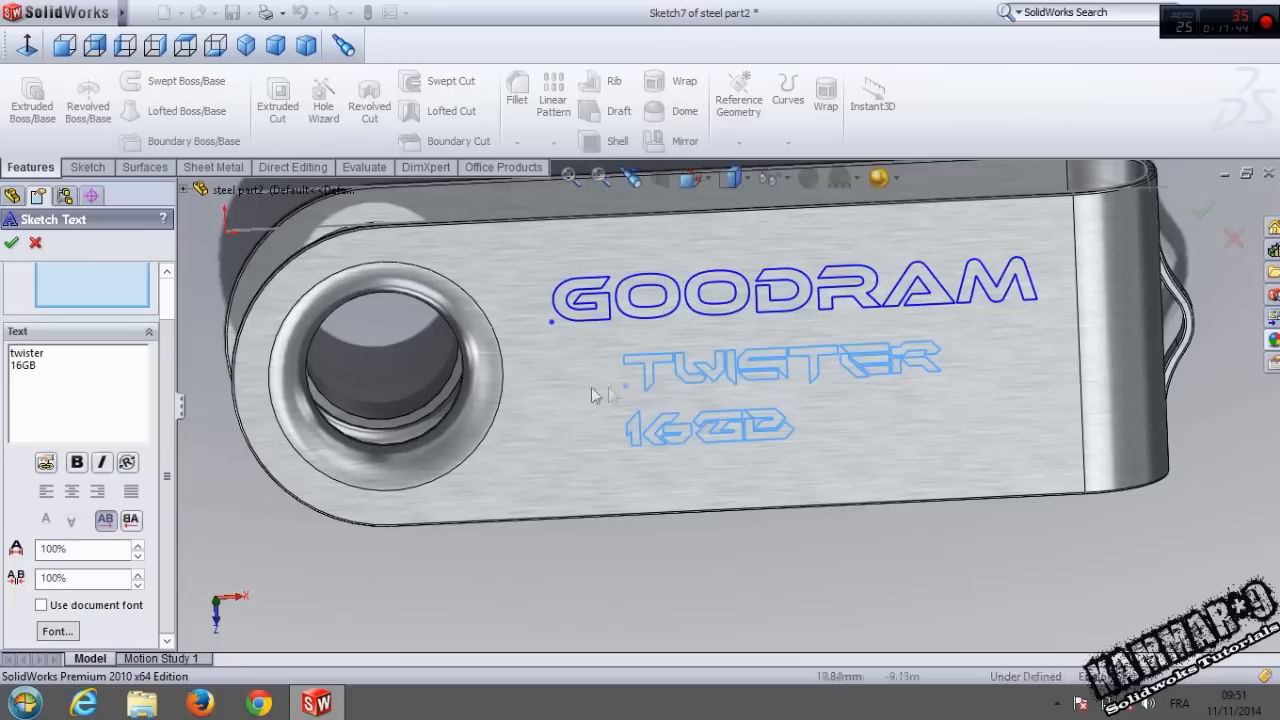
click(11, 242)
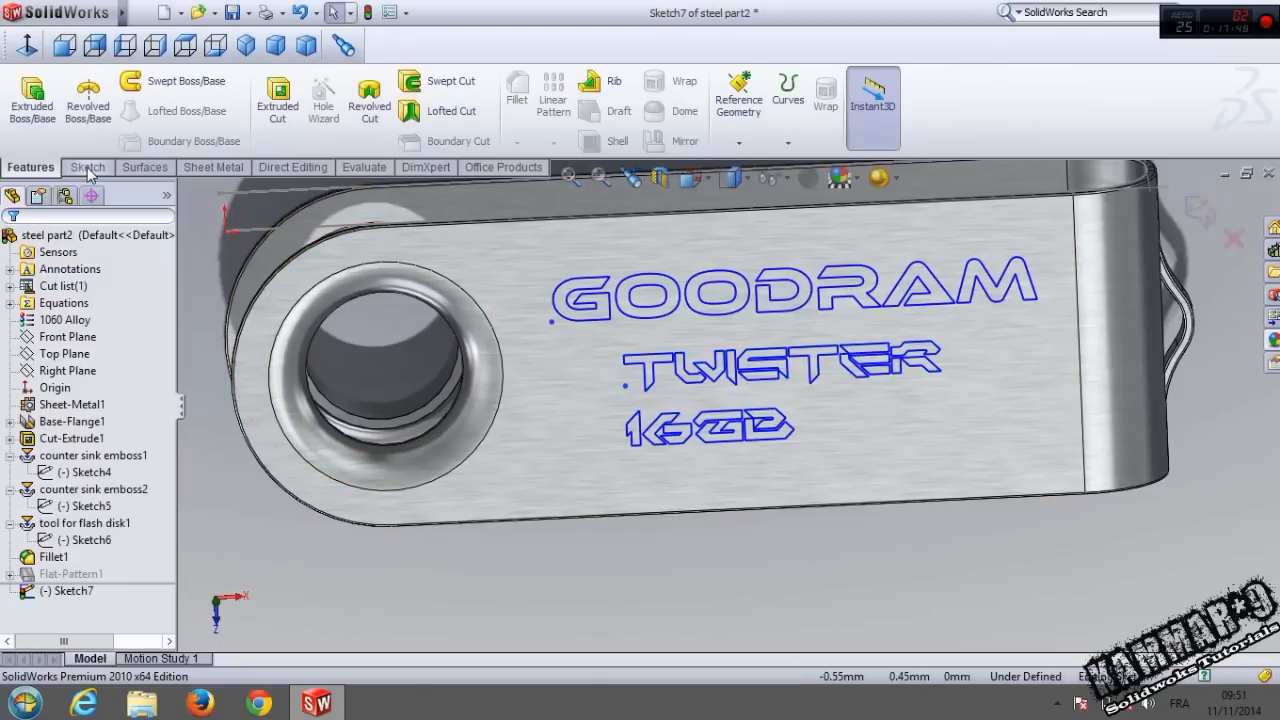
click(278, 97)
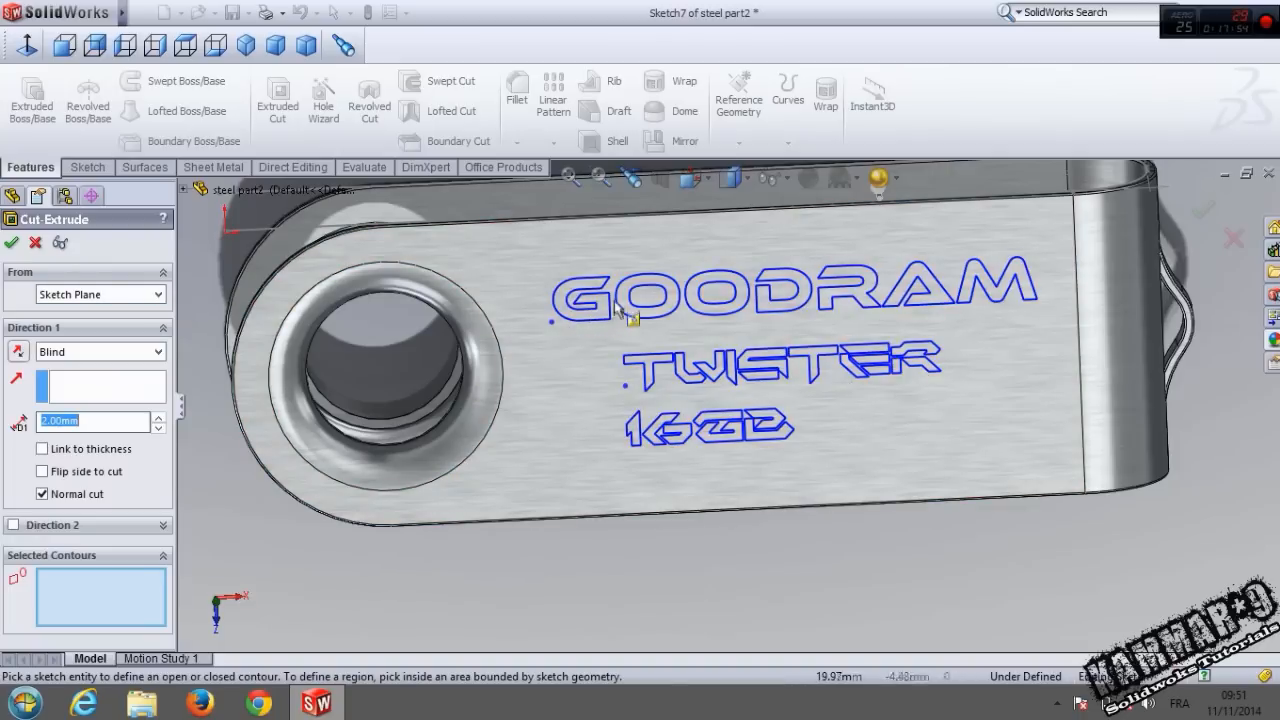
scroll(660, 400, down, 3)
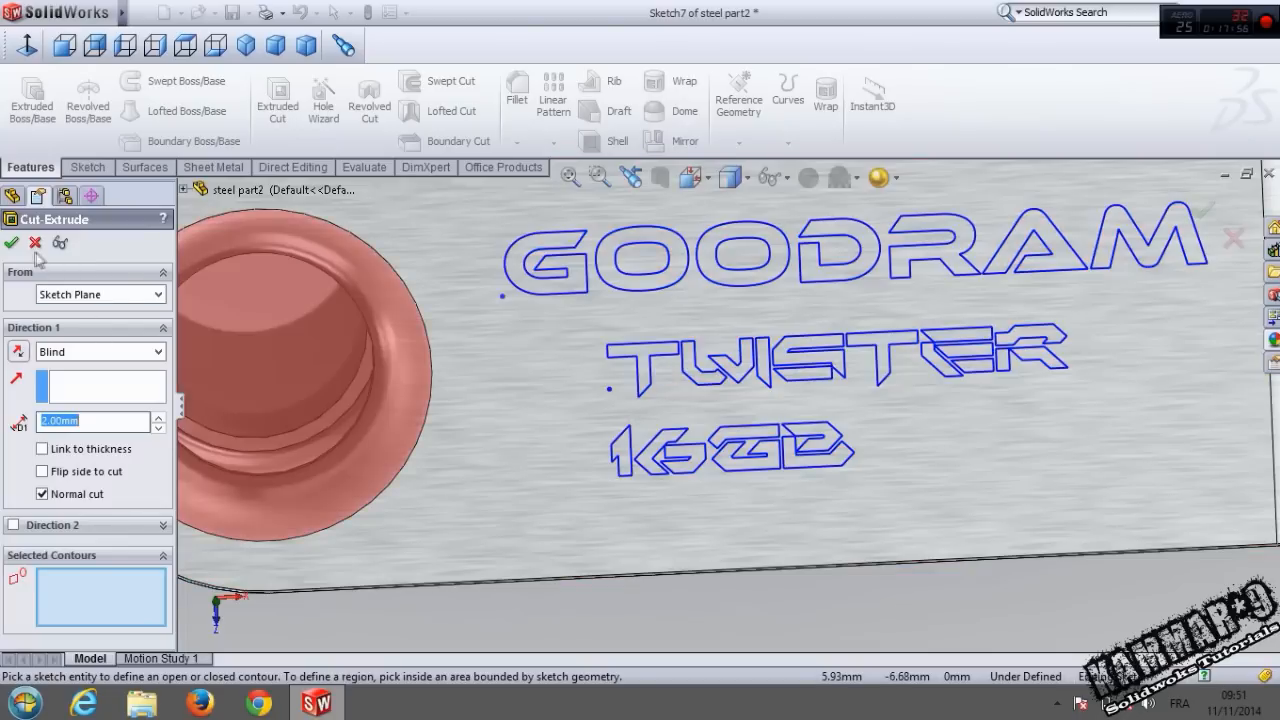
click(34, 244)
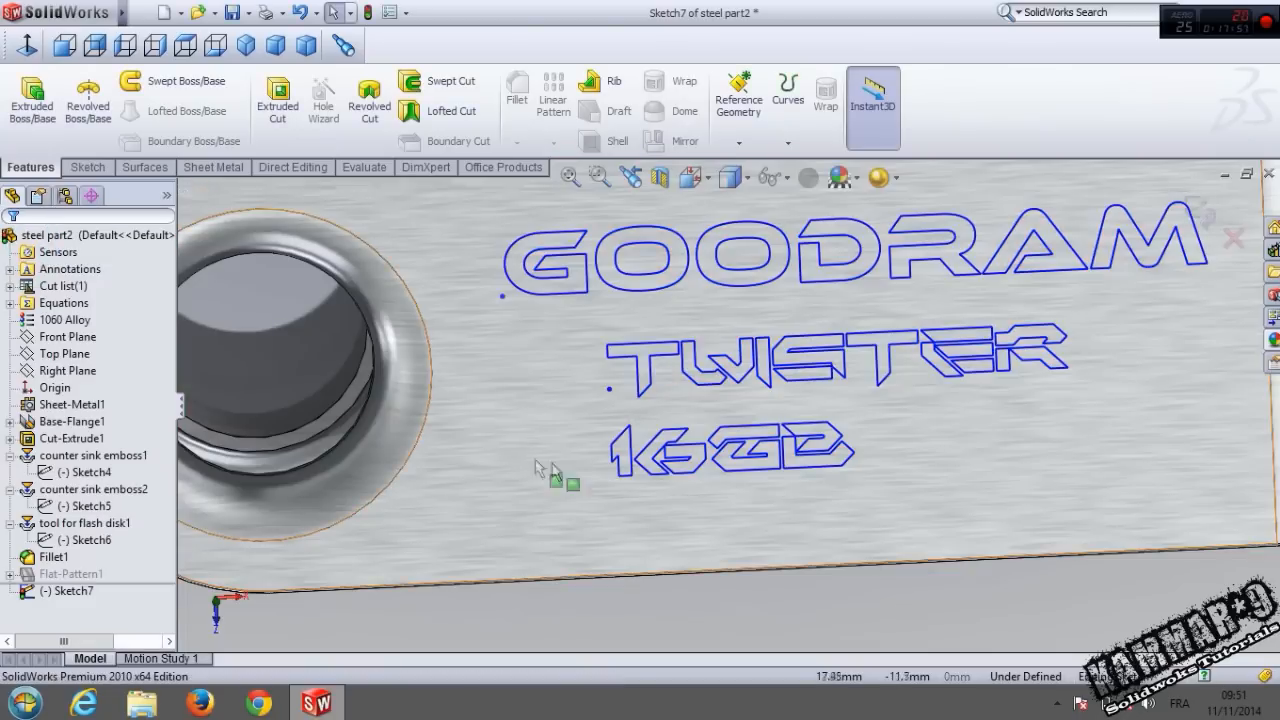
Reopen the twister 16GB sketch text for editing and set its font to Xirod.
double_click(684, 432)
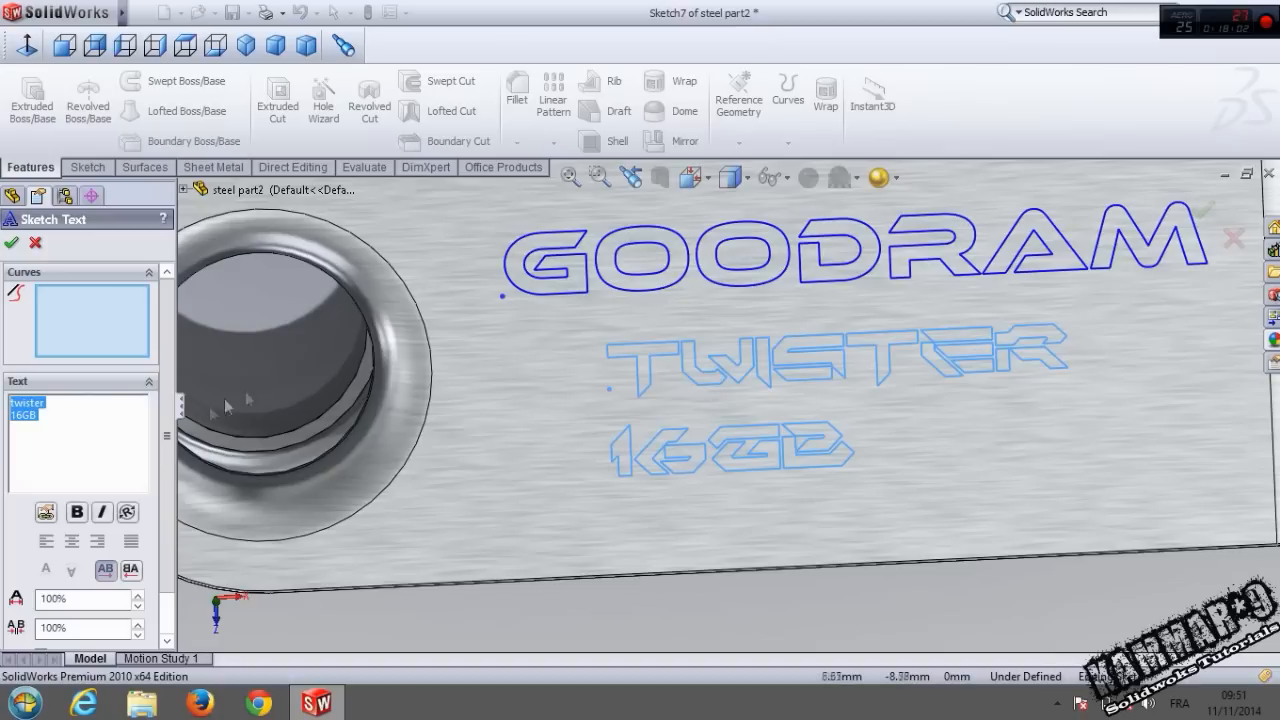
scroll(130, 630, down, 2)
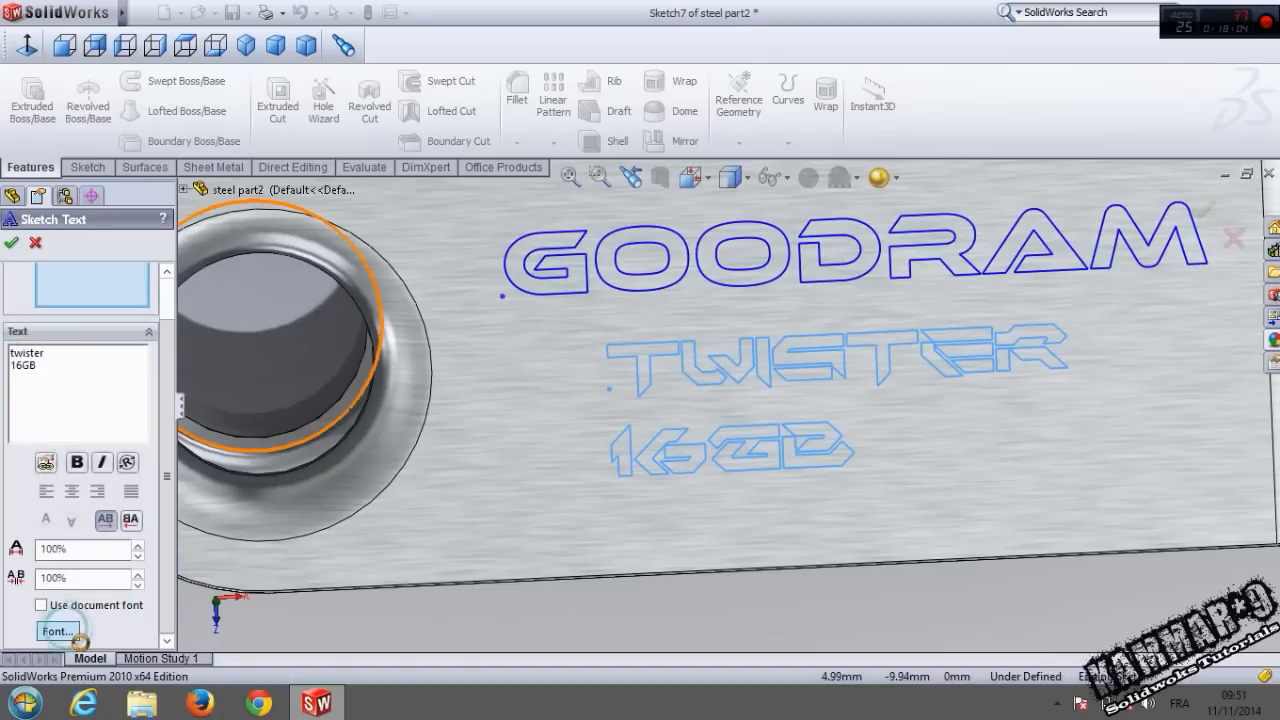
click(74, 636)
drag(547, 302, 547, 324)
click(496, 304)
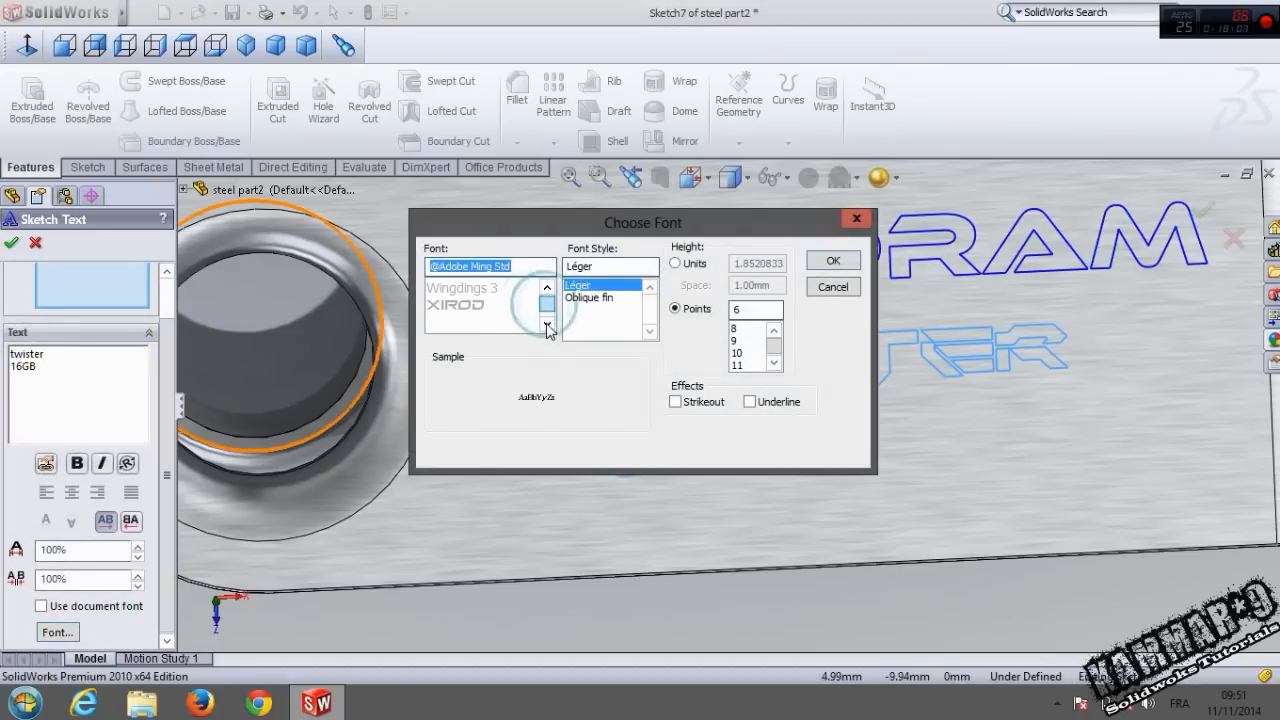
click(485, 305)
click(833, 260)
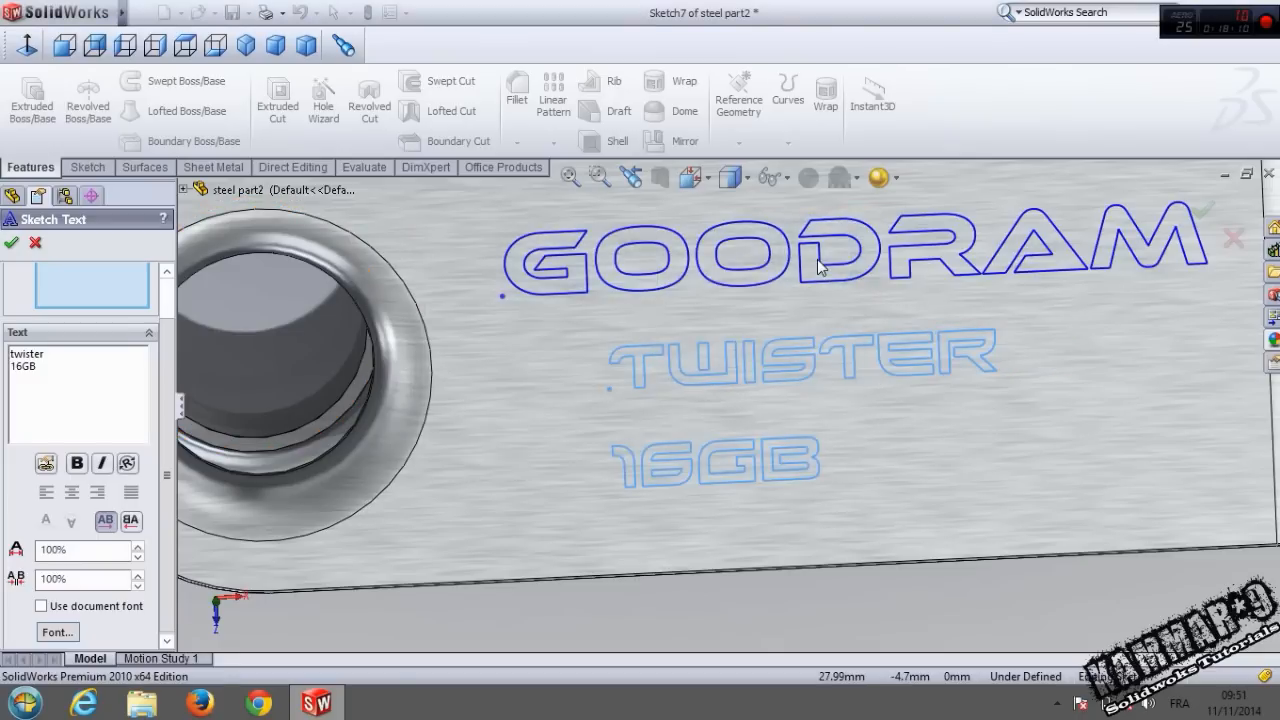
Place the twister 16GB text centrally beneath the GOODRAM lettering and accept the sketch text.
click(794, 590)
click(703, 403)
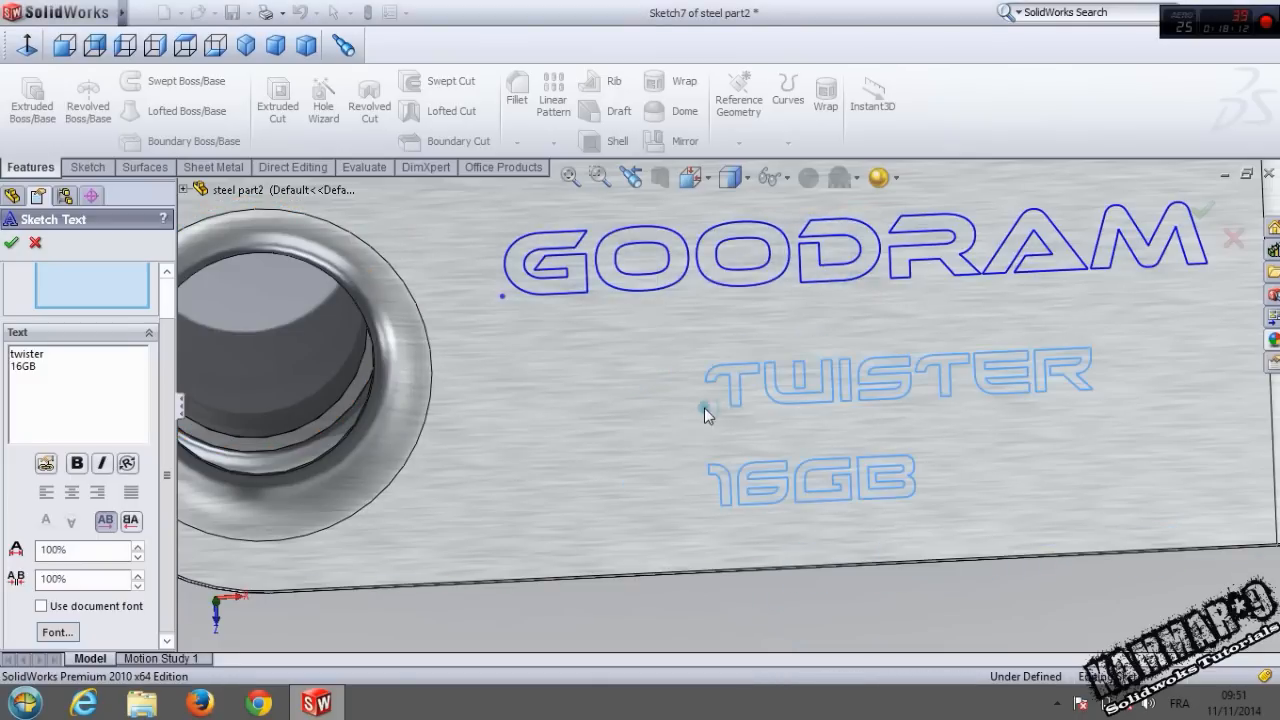
click(627, 362)
click(633, 418)
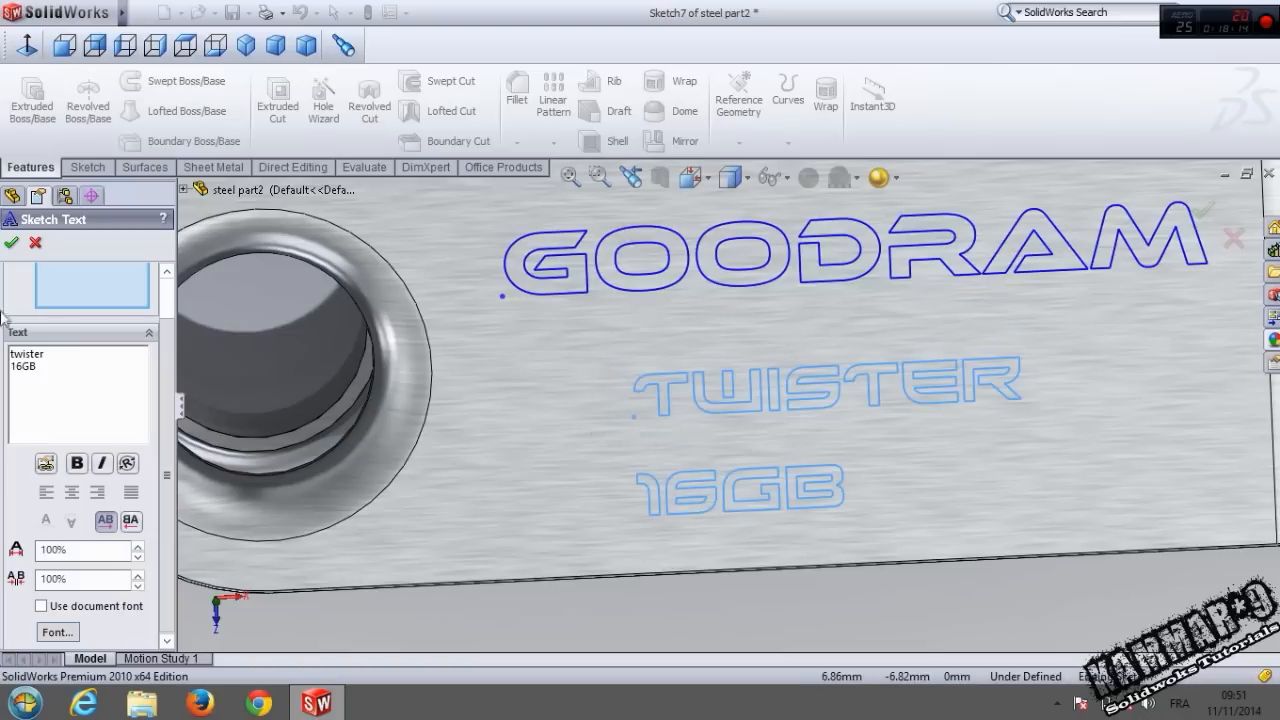
click(12, 243)
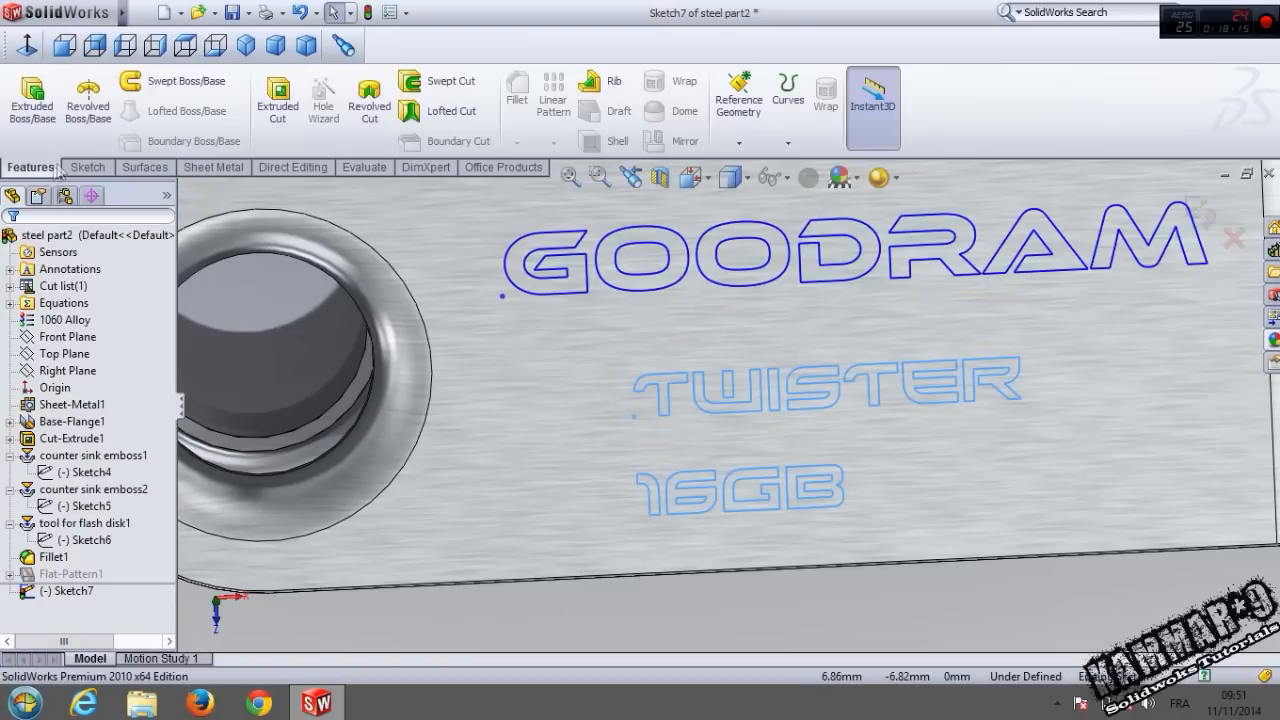
Engrave the GOODRAM and twister 16GB lettering with a blind extruded cut 0.1 mm deep, keeping it a normal cut.
click(286, 113)
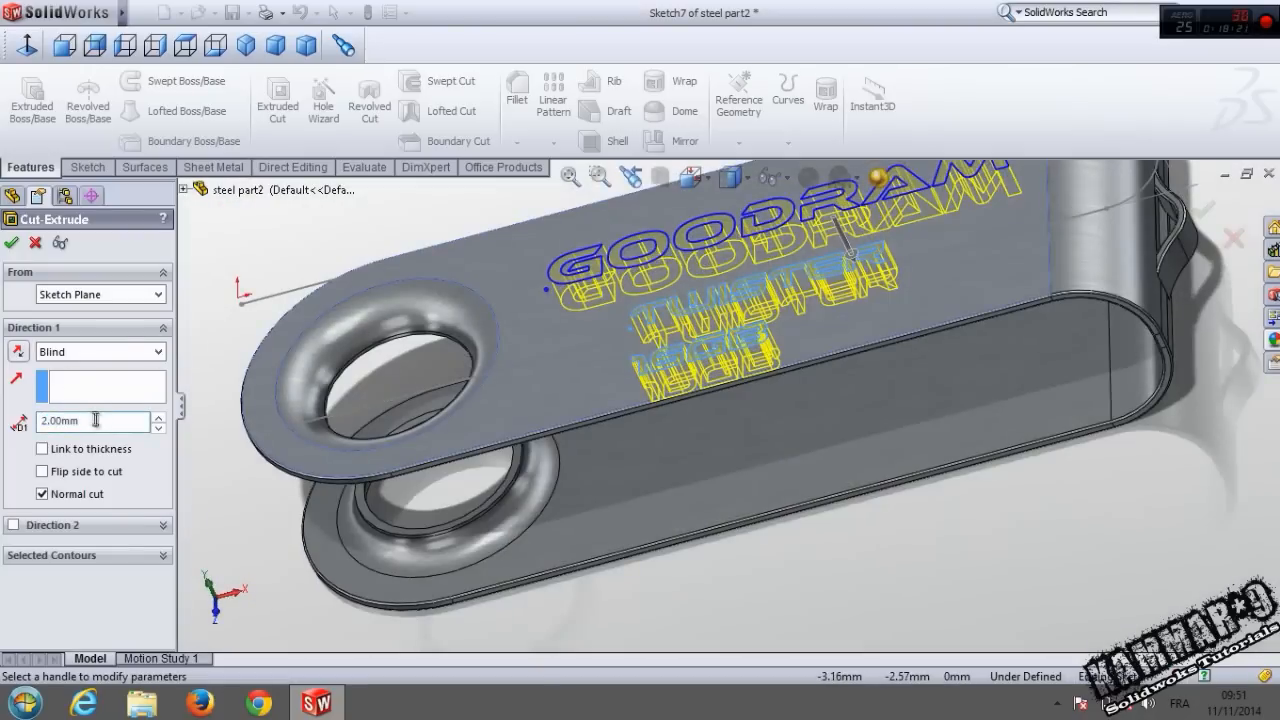
drag(95, 420, 5, 427)
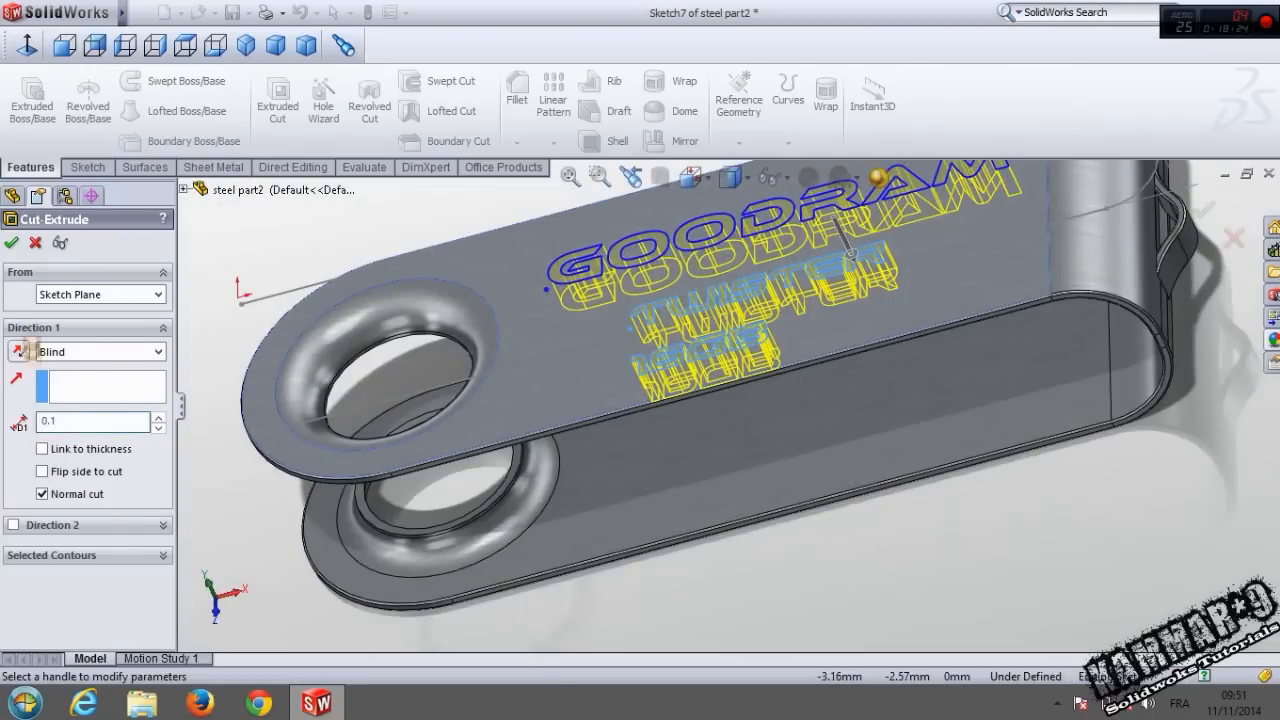
key(Return)
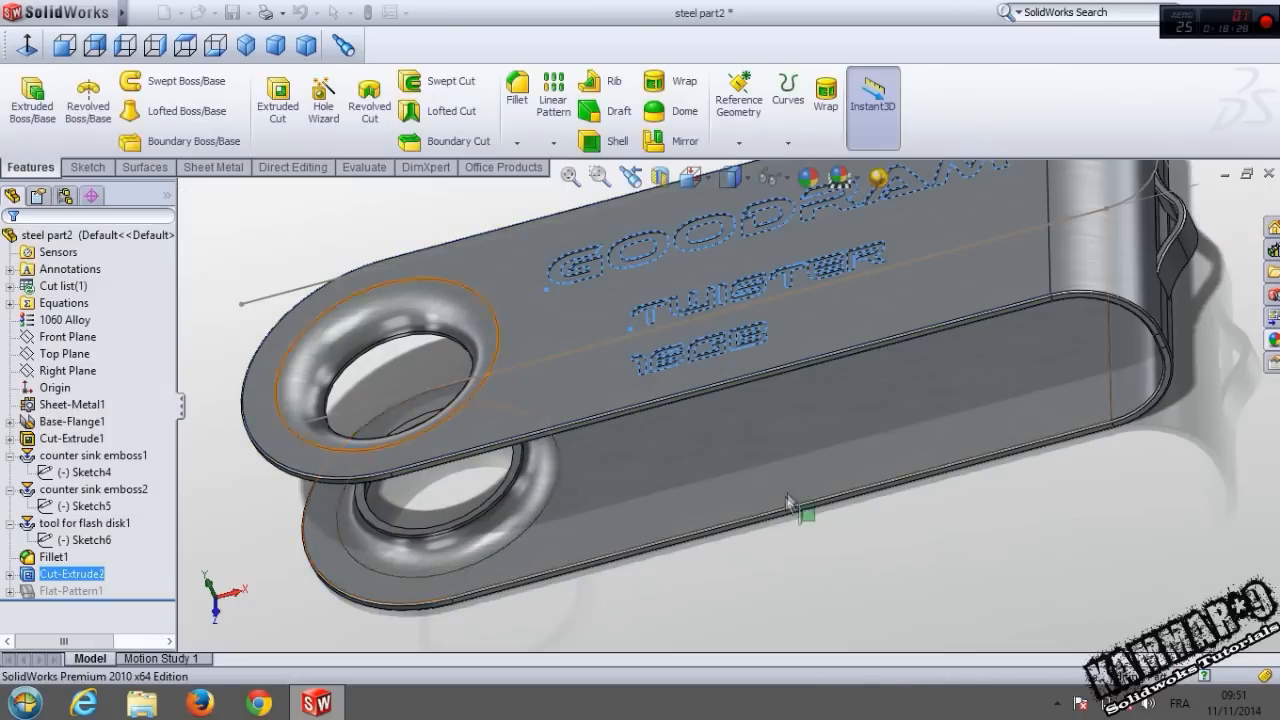
click(778, 555)
Check the engraved lettering on the whole part, then save and close steel part2.
scroll(800, 556, up, 3)
key(ctrl+1)
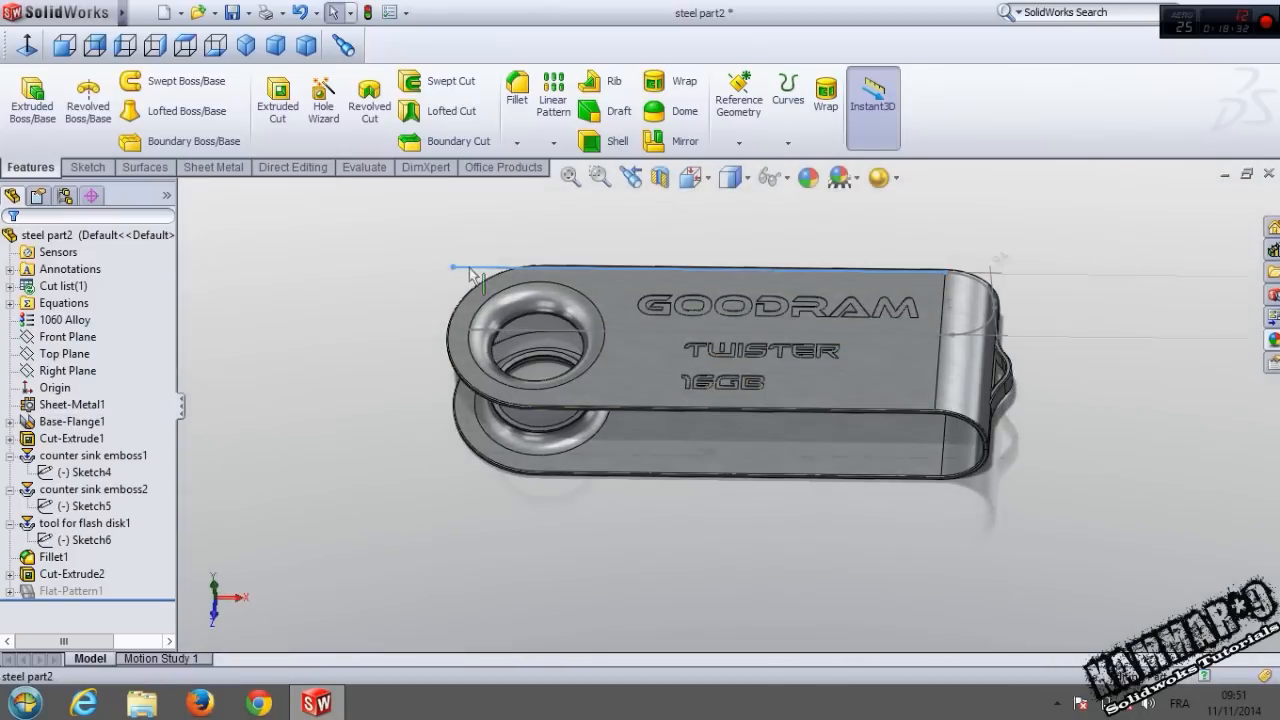
middle_drag(423, 291, 553, 366)
scroll(733, 402, up, 2)
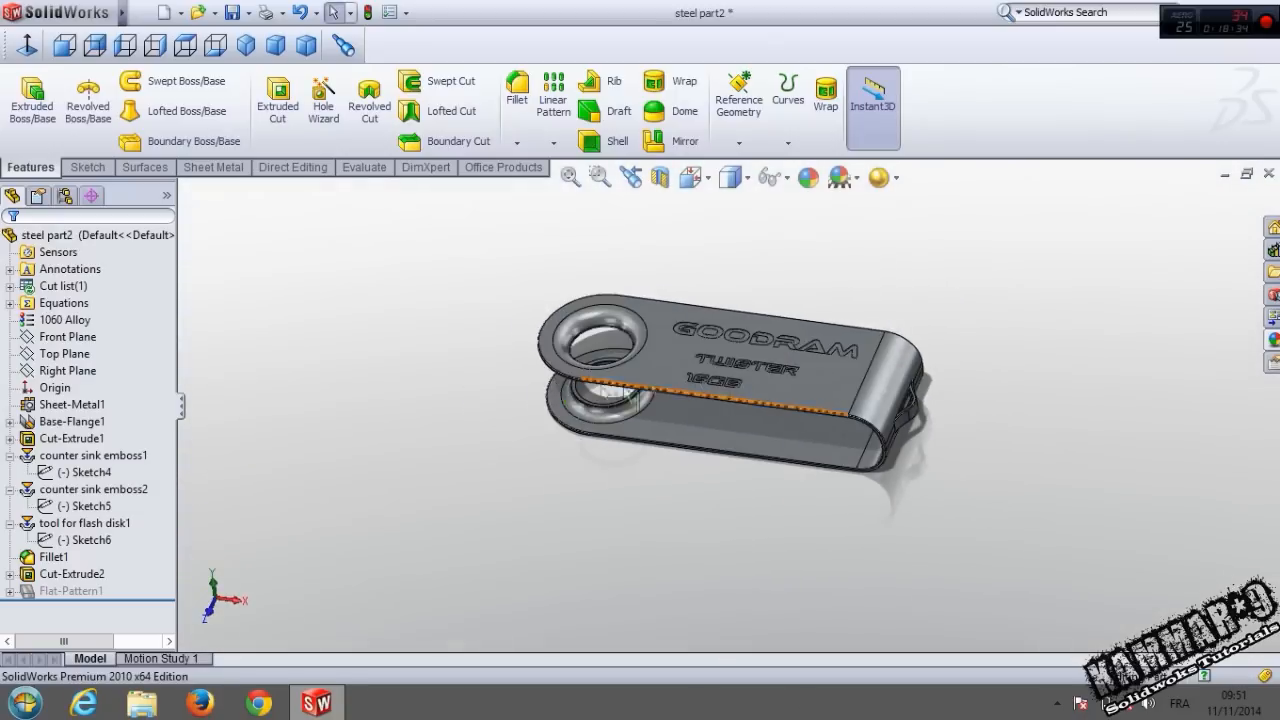
scroll(733, 402, down, 3)
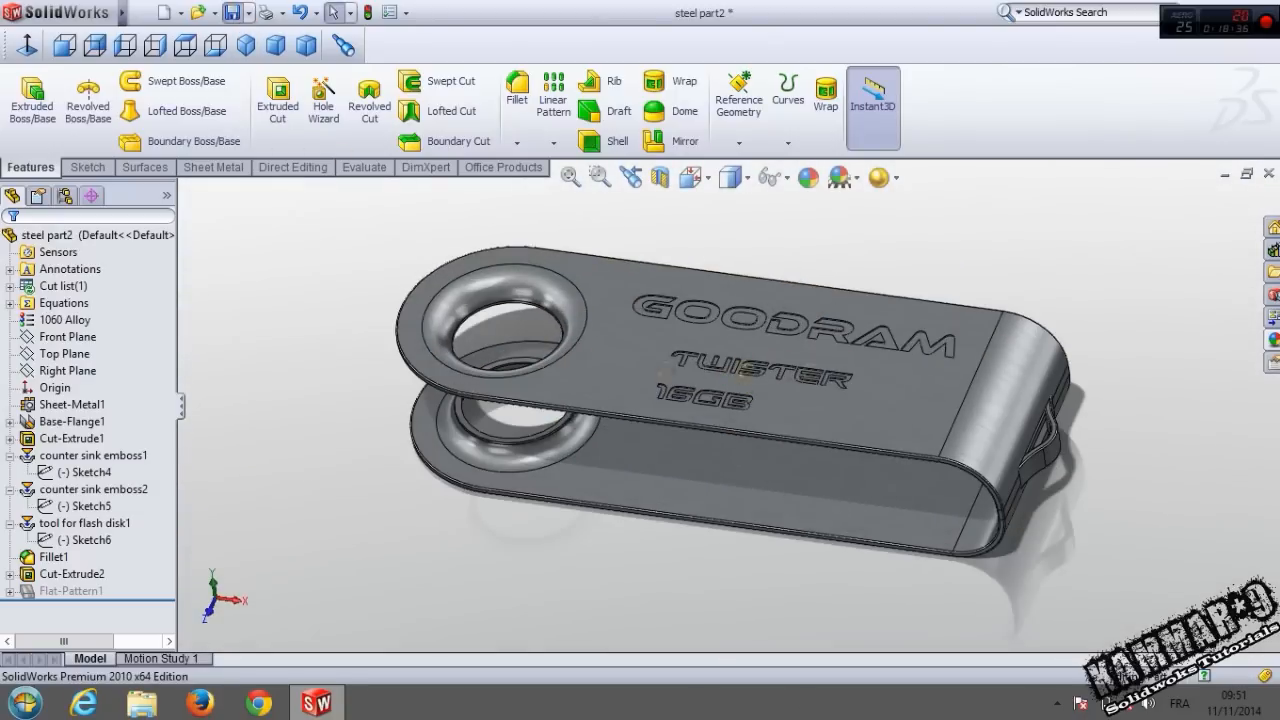
click(1268, 175)
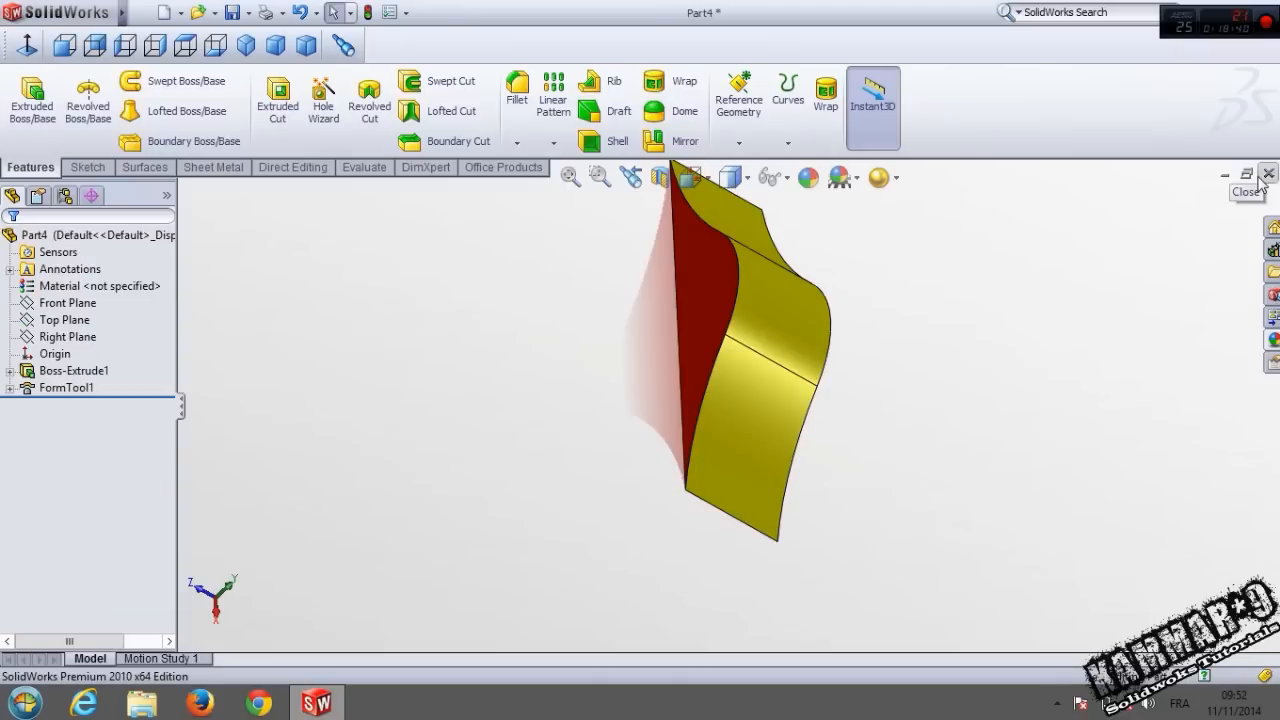
Close the forming tool part and save its changes as Part4 in the tools of me folder.
click(1267, 175)
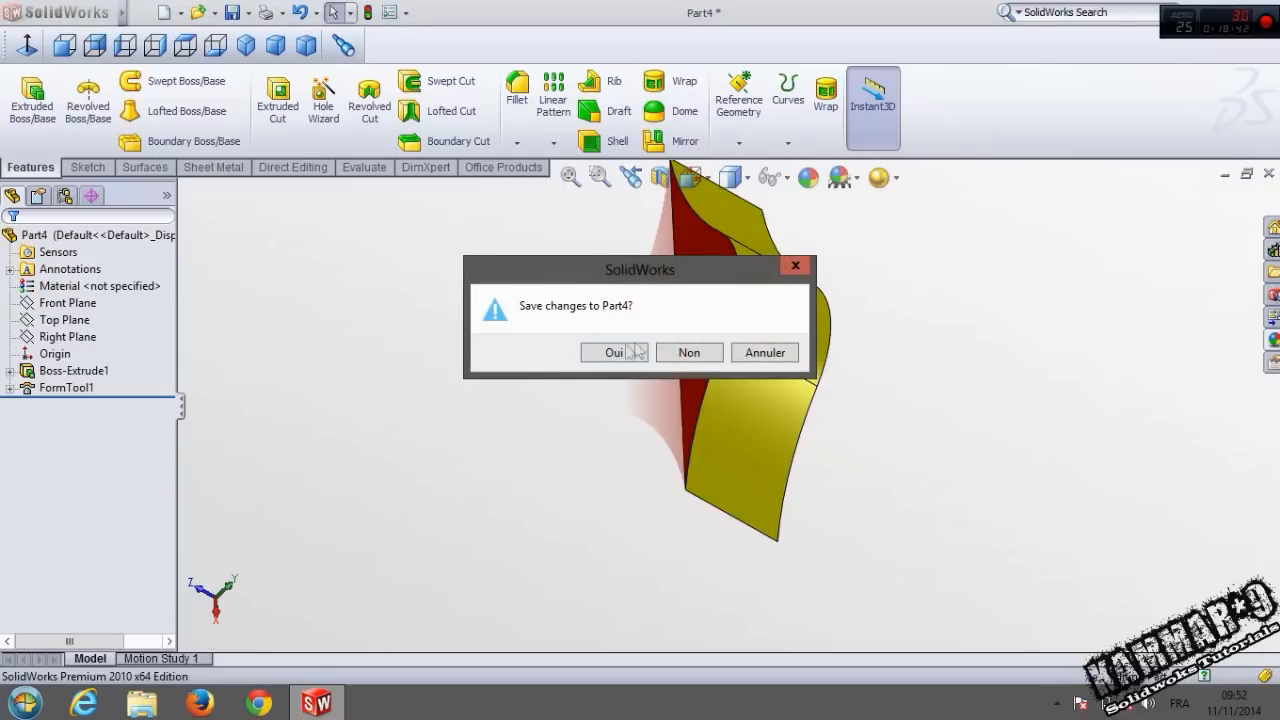
click(614, 353)
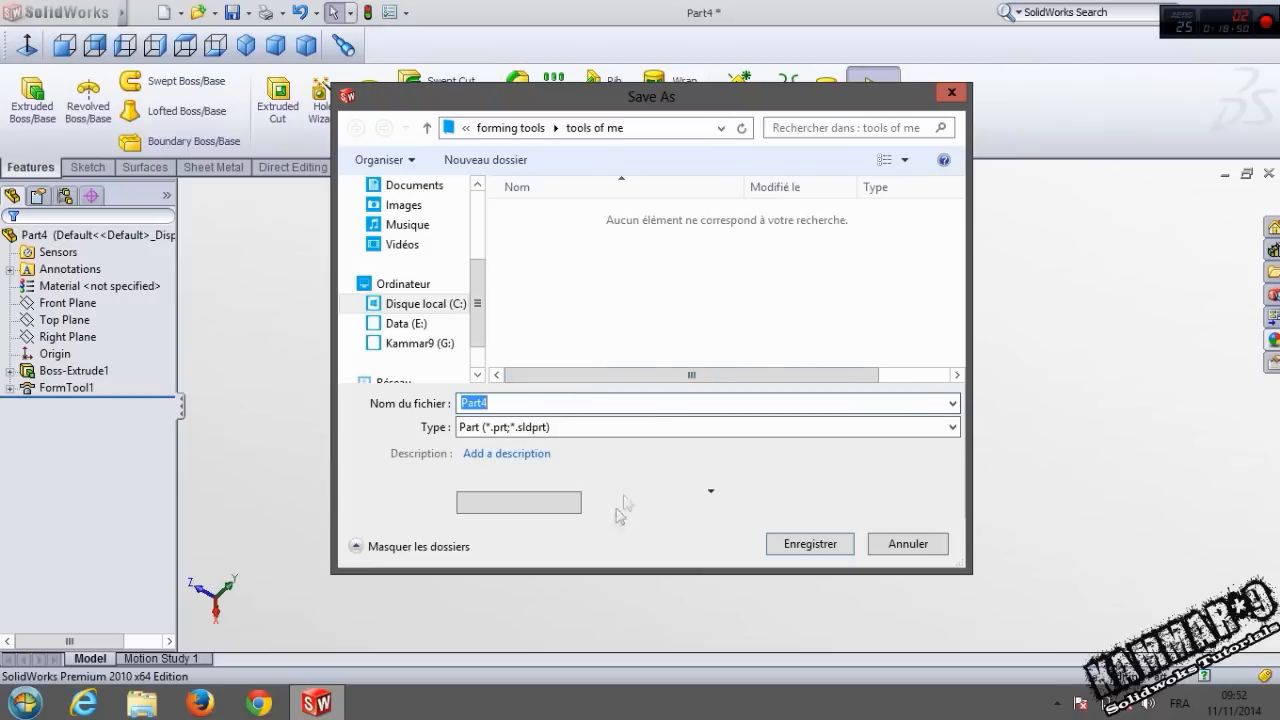
click(811, 545)
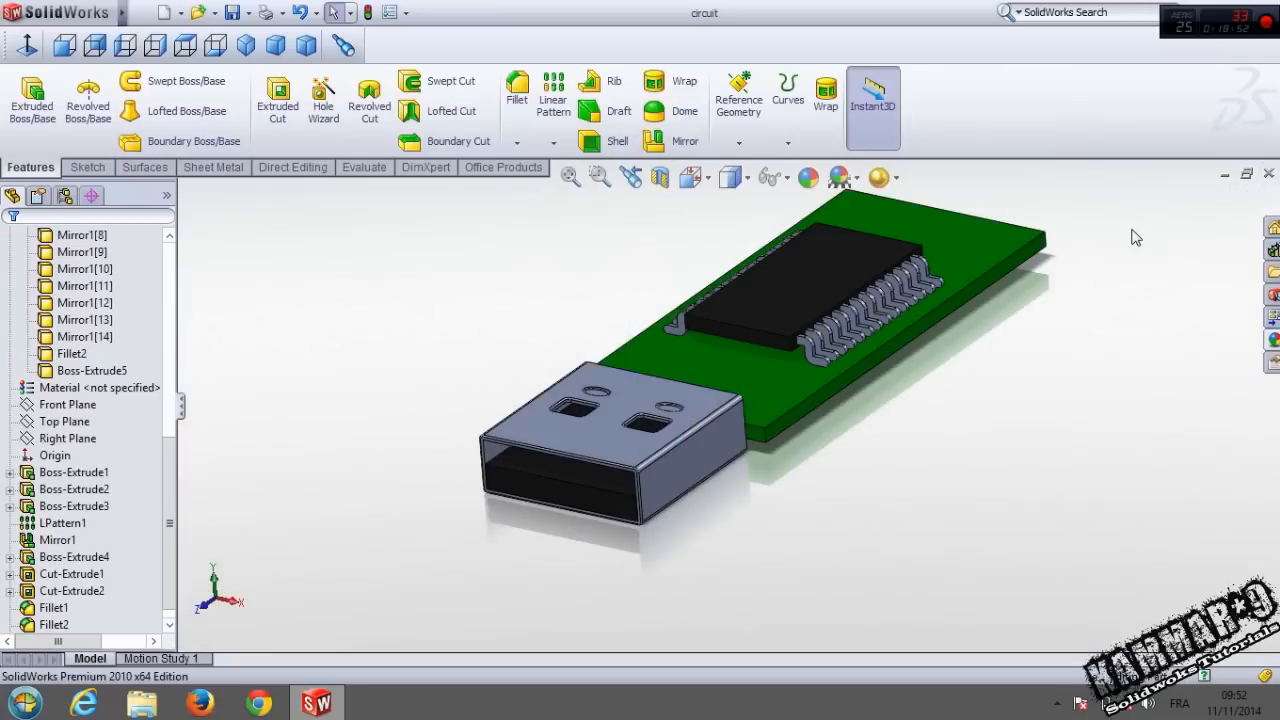
Close the circuit and body parts to return to the Assem1 assembly and view the whole flash disk.
click(1267, 175)
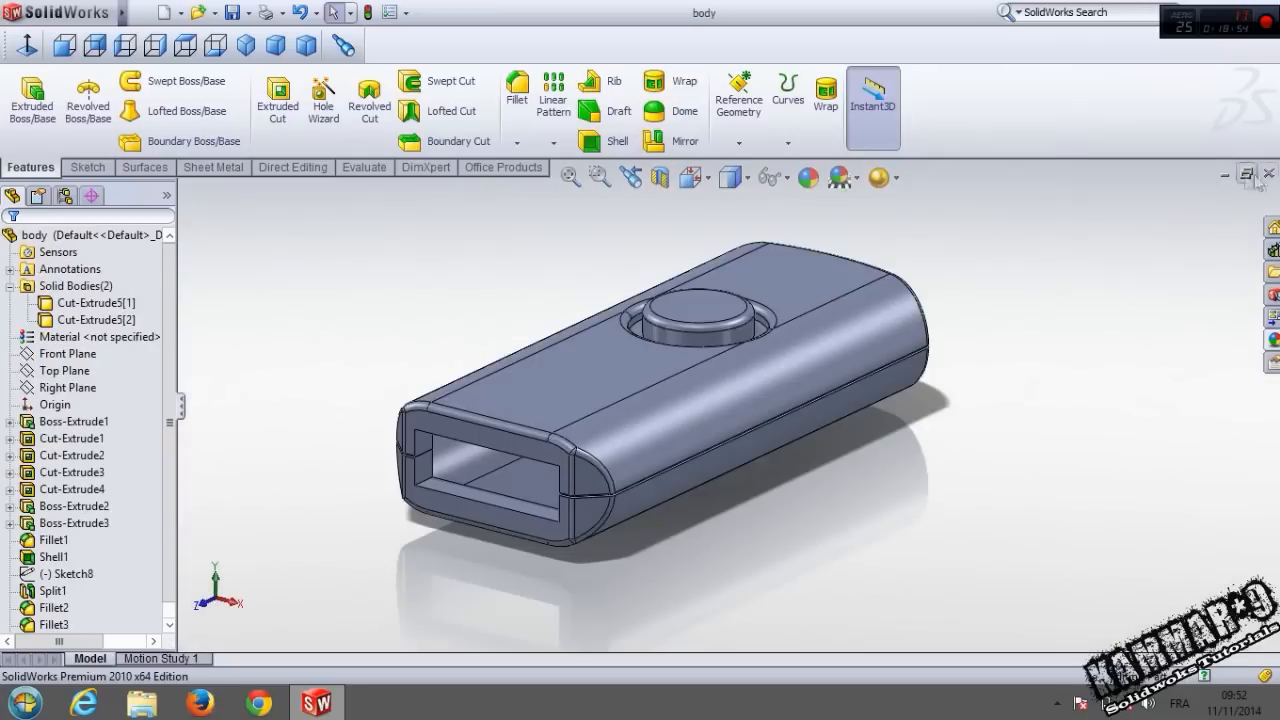
click(1268, 175)
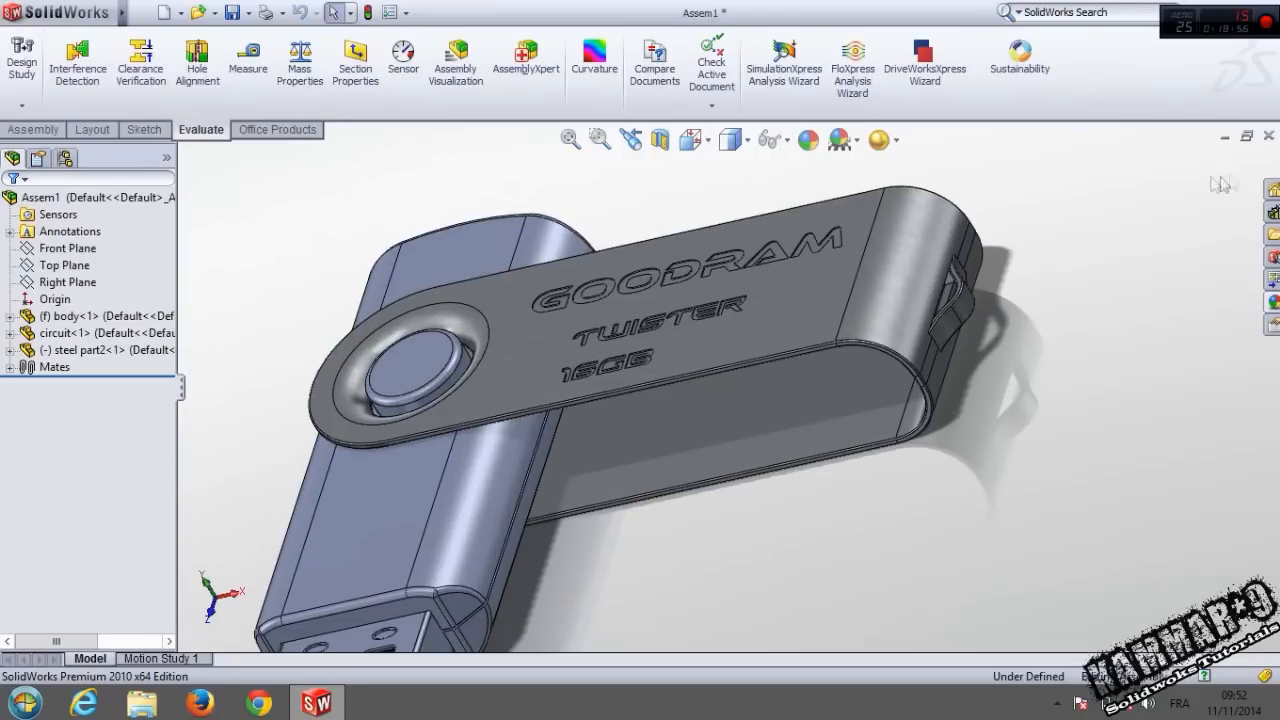
middle_drag(690, 315, 666, 463)
scroll(672, 443, up, 2)
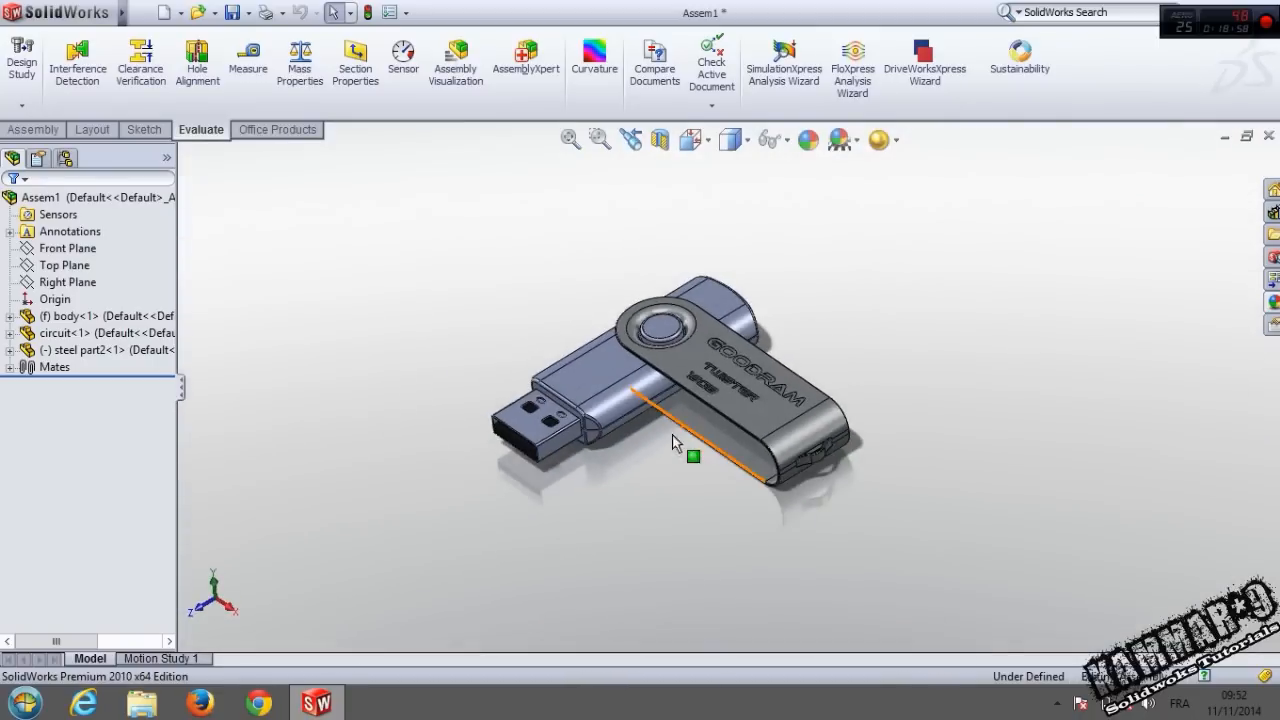
Swing the steel cover around on the flash disk body and open the circuit part from the assembly.
scroll(668, 440, down, 4)
drag(945, 413, 374, 346)
middle_drag(732, 328, 593, 483)
scroll(593, 483, up, 3)
scroll(593, 404, down, 2)
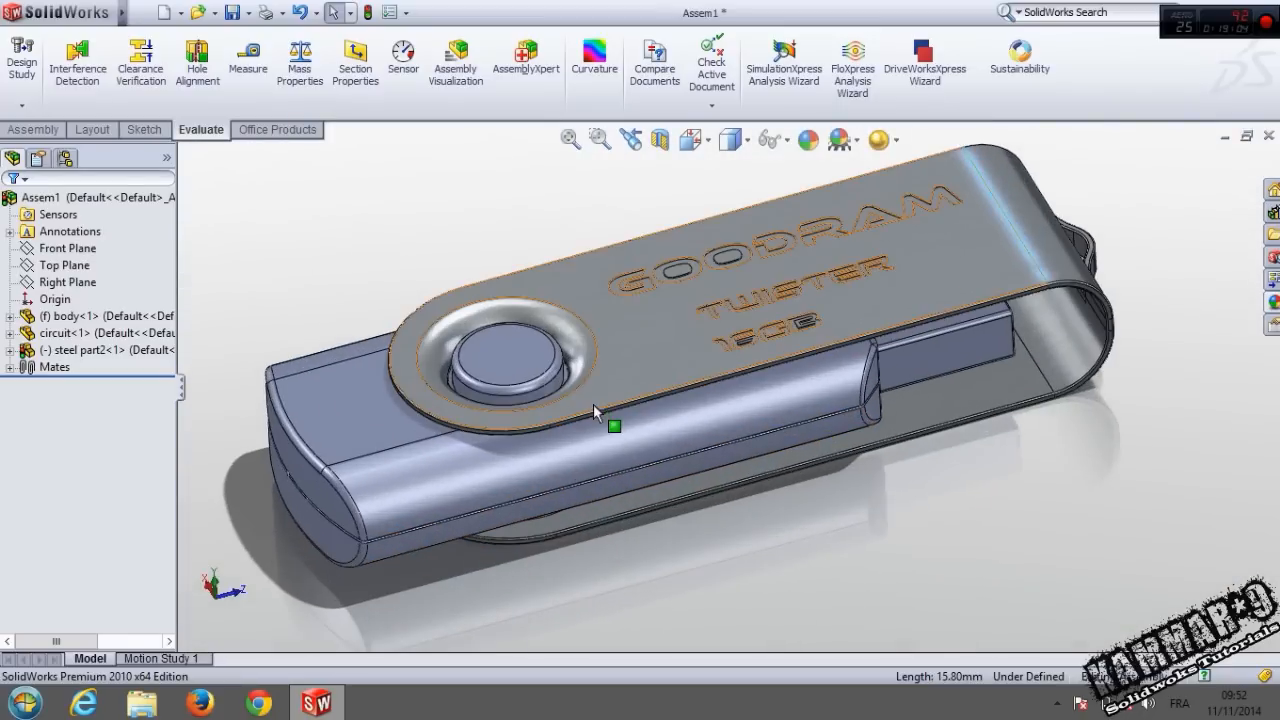
middle_drag(601, 403, 735, 352)
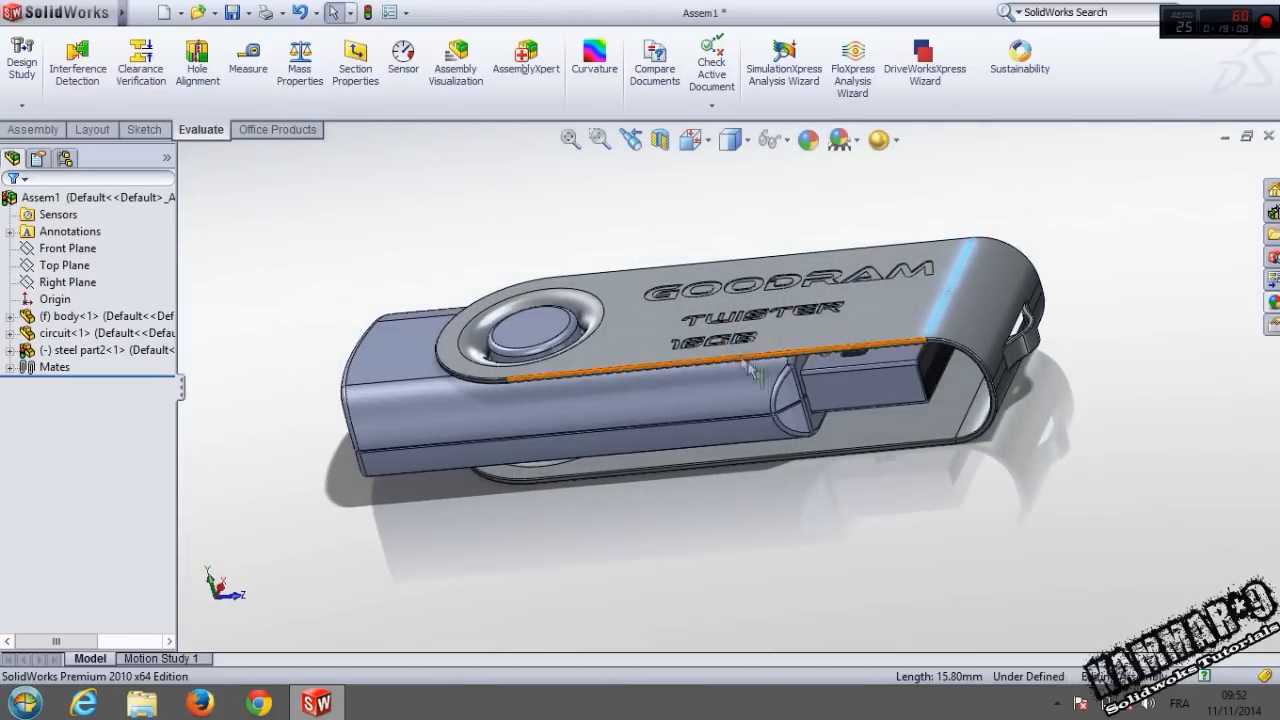
click(871, 381)
click(924, 262)
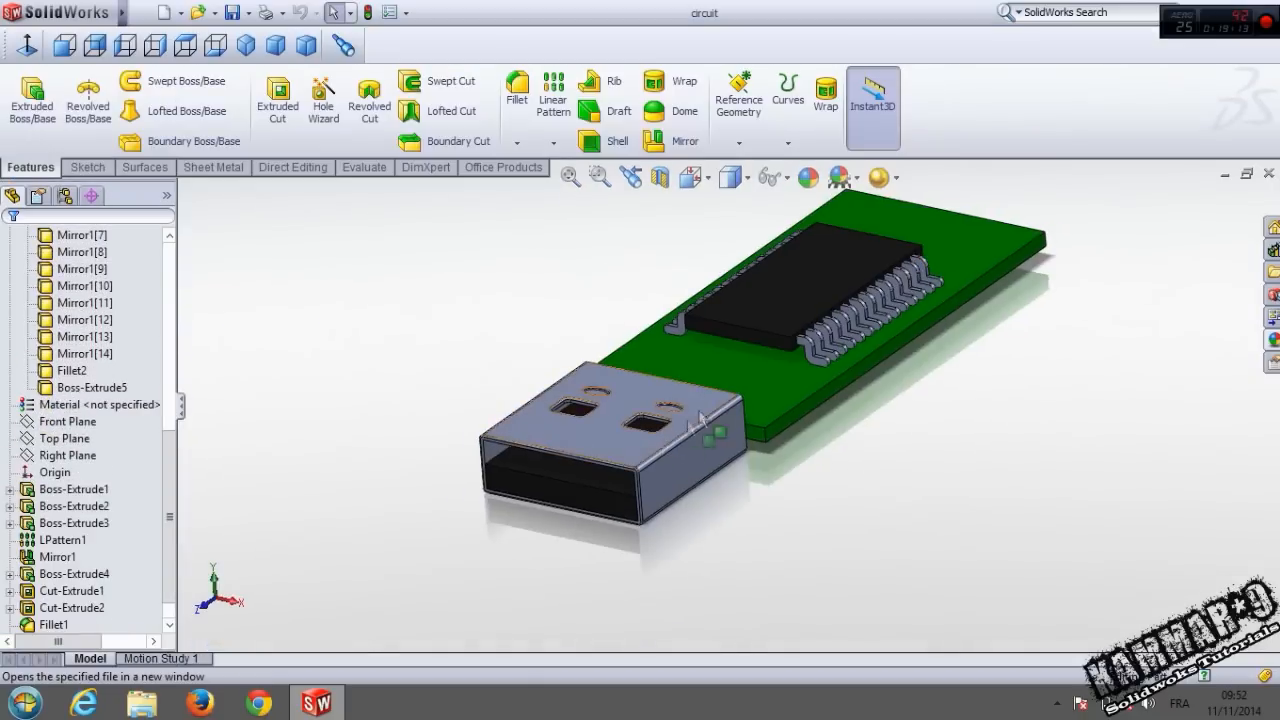
Sketch a narrow rectangle about 11 mm long and 0.4 mm wide on the top face of the black insert inside the USB connector.
scroll(606, 484, down, 3)
click(650, 430)
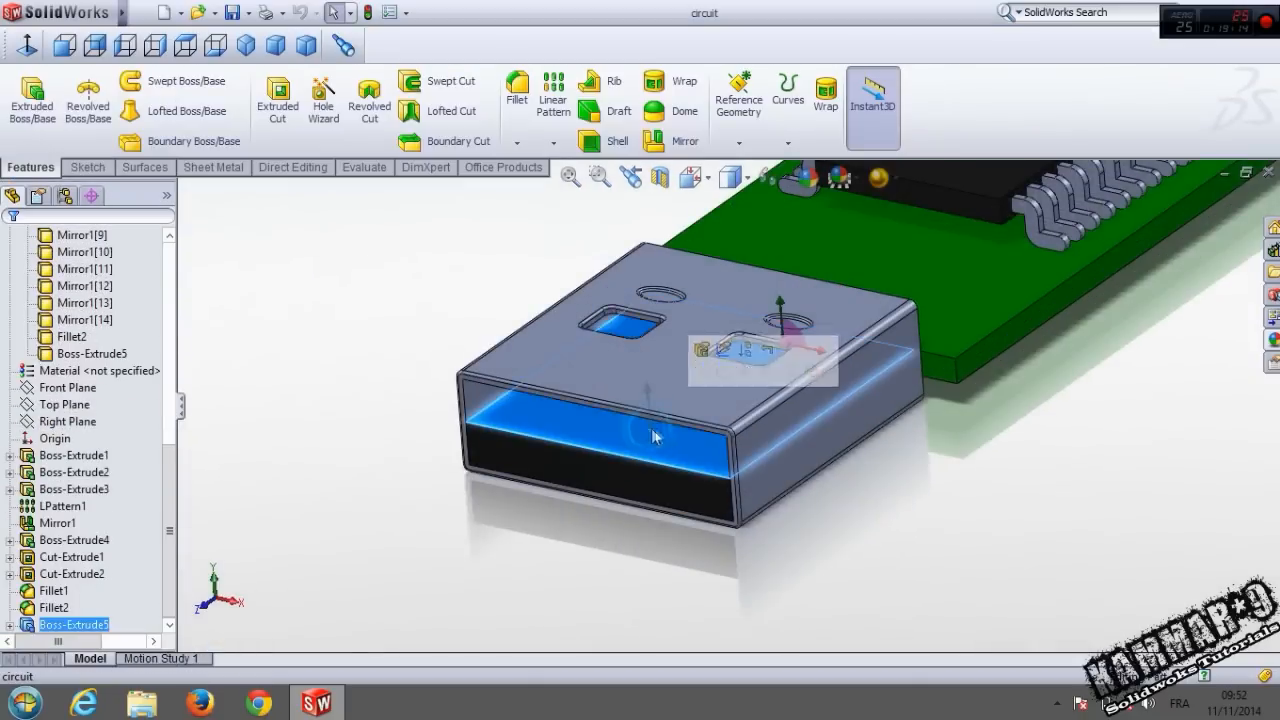
click(724, 377)
click(185, 45)
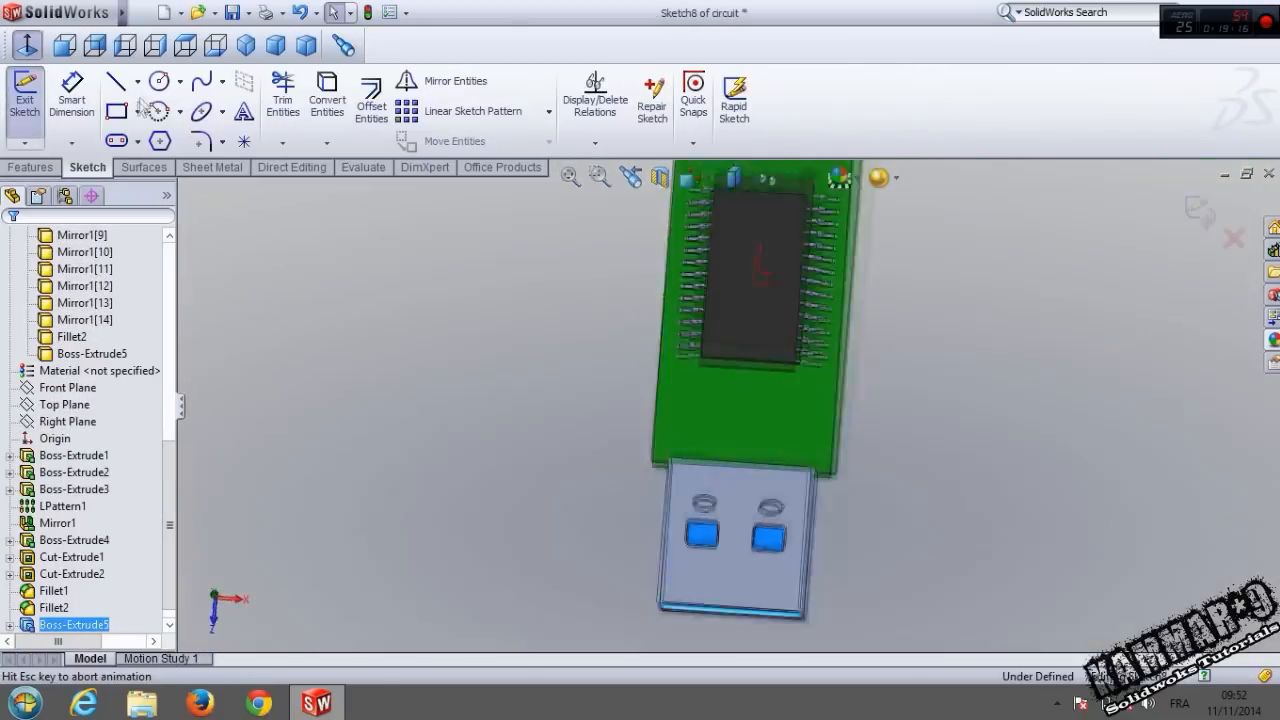
click(116, 111)
scroll(775, 546, down, 2)
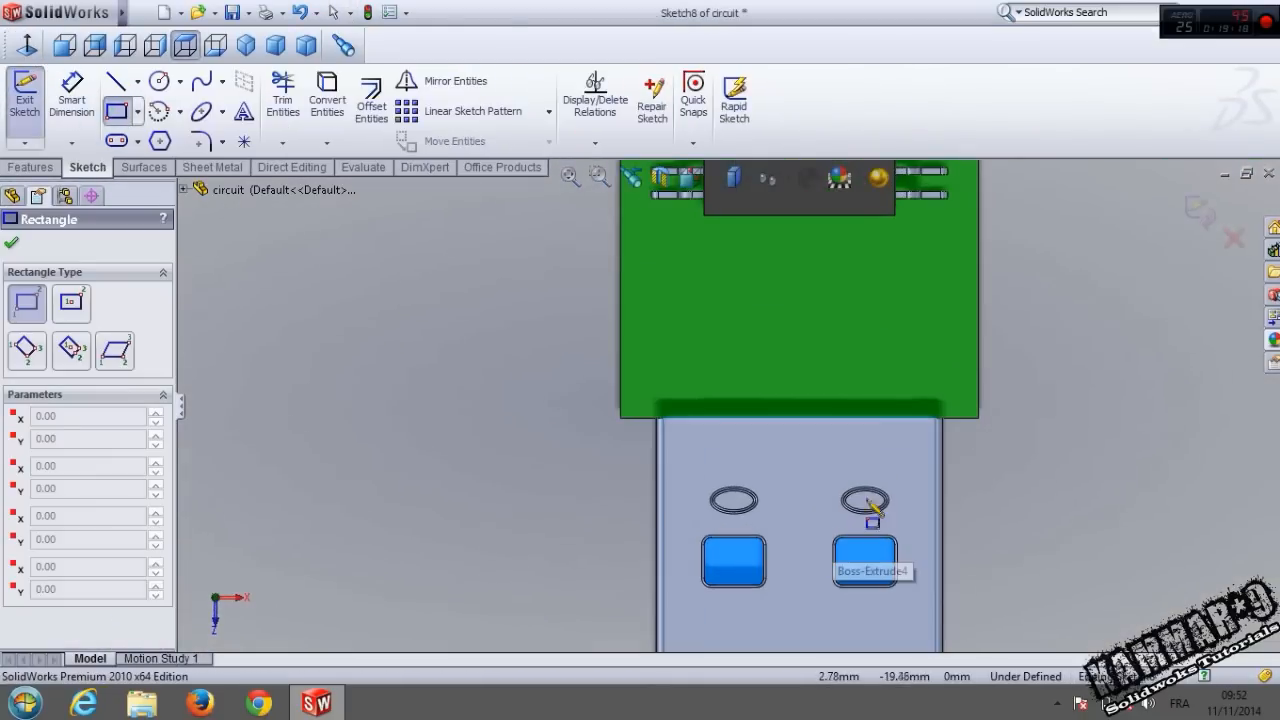
click(858, 418)
scroll(840, 530, up, 2)
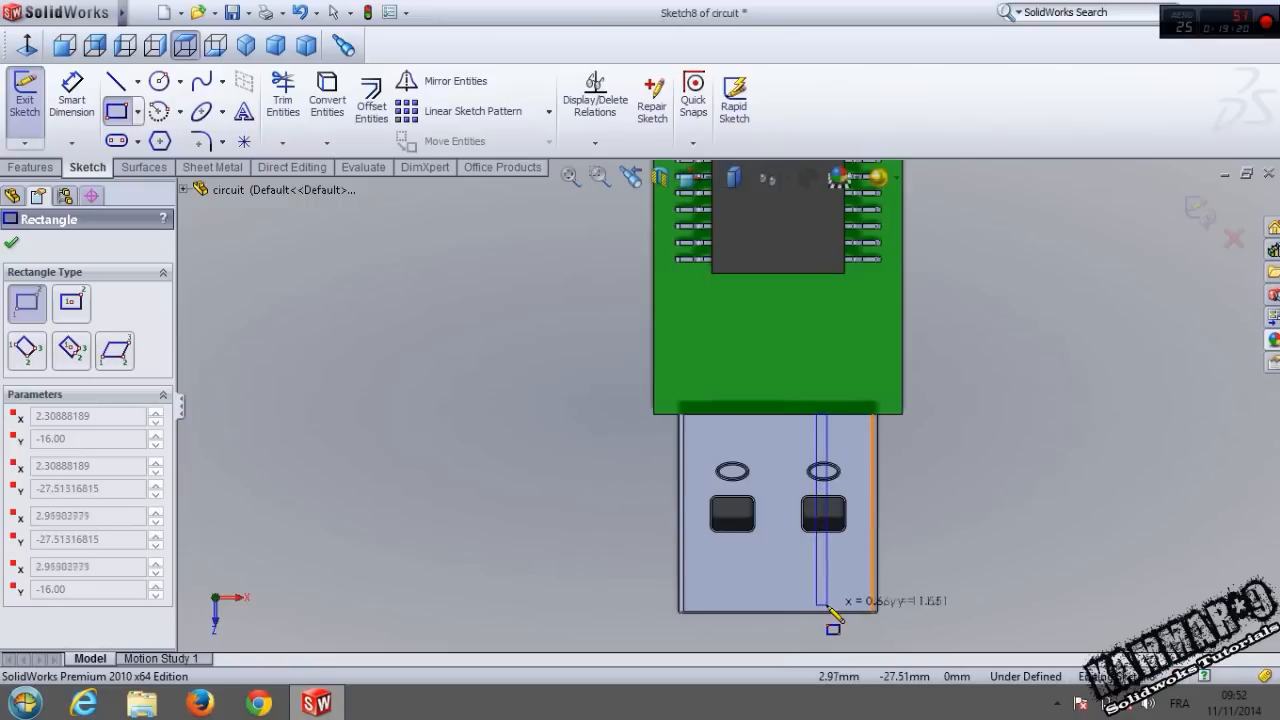
click(826, 604)
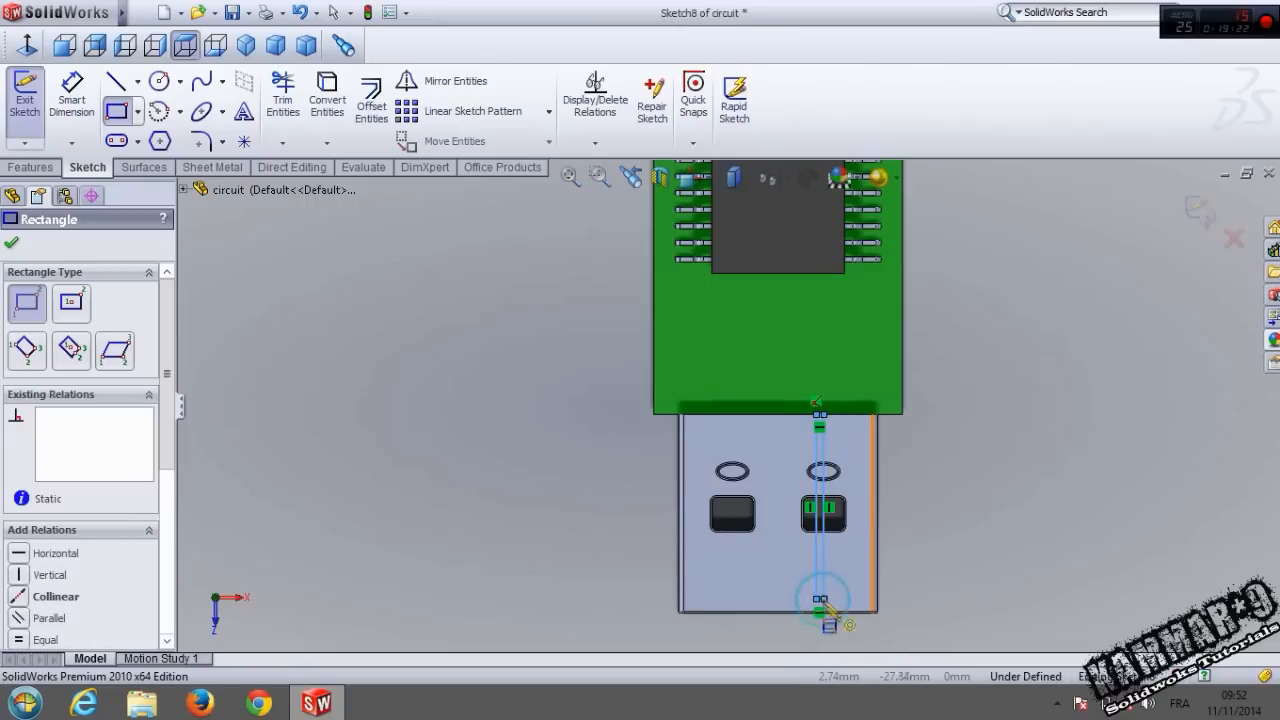
Pattern the narrow rectangle linearly along the X-axis with 1 mm spacing and 2 instances.
scroll(818, 598, down, 2)
click(465, 116)
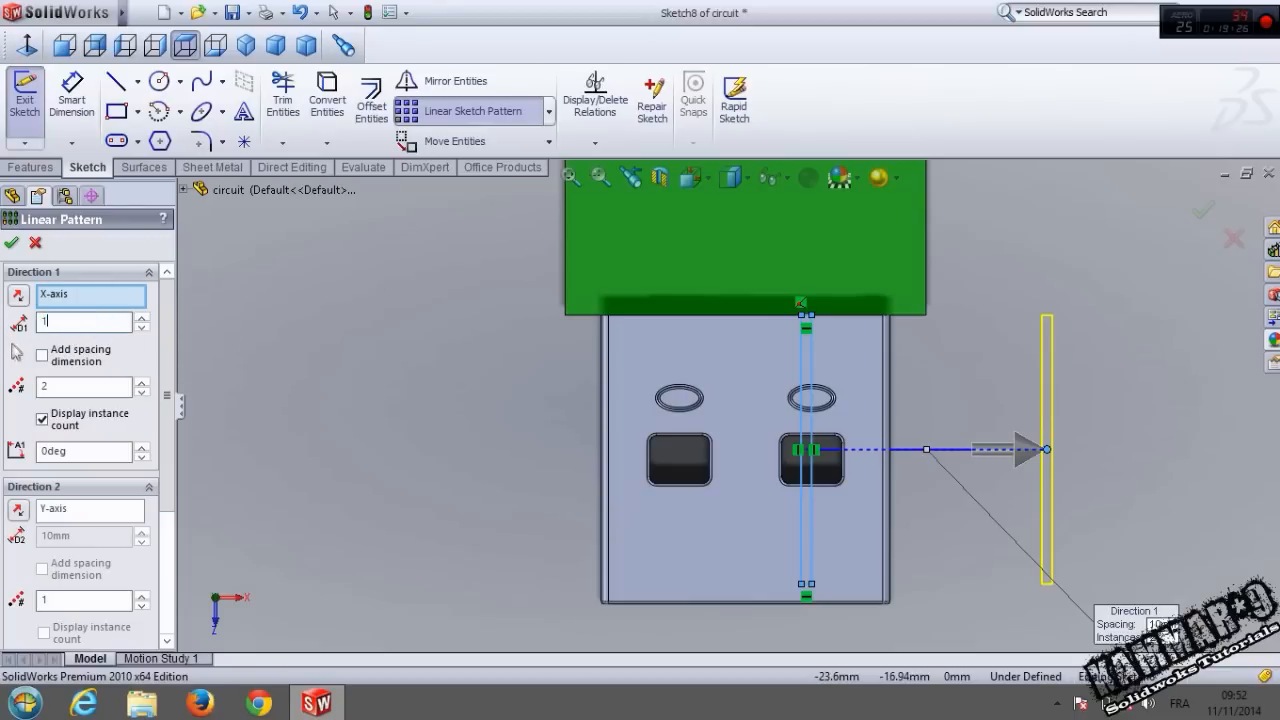
key(Return)
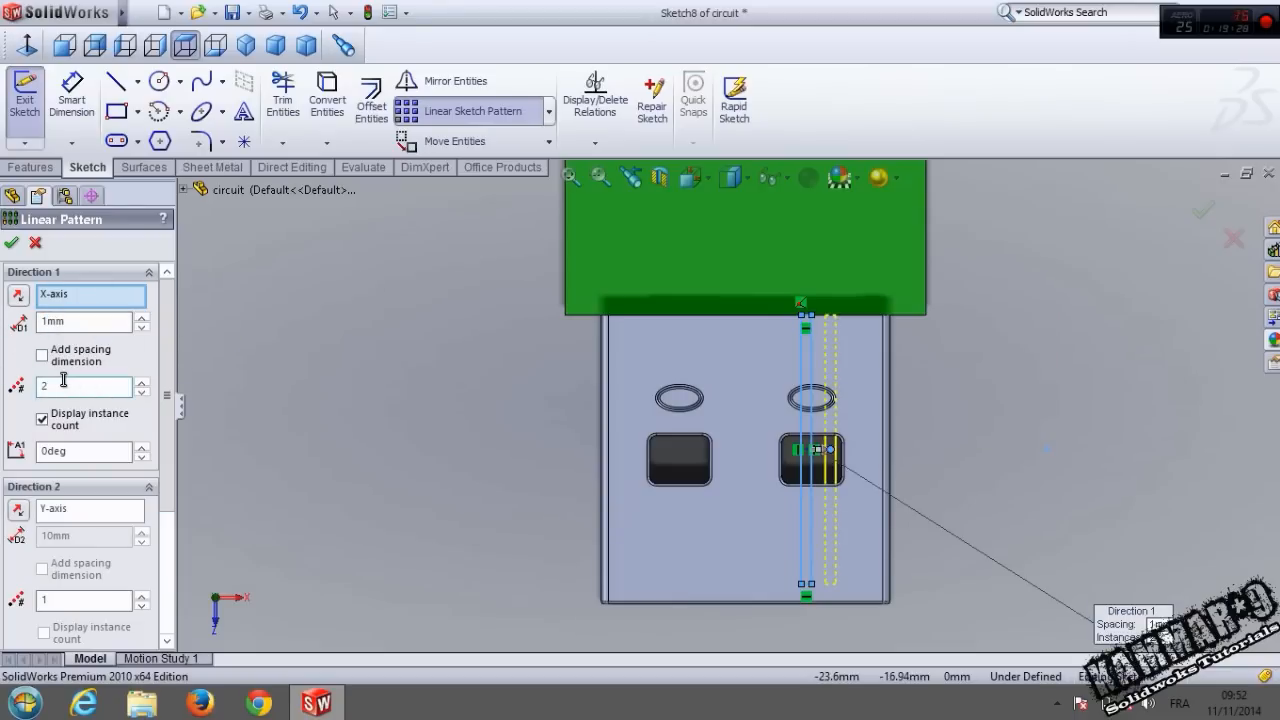
click(11, 242)
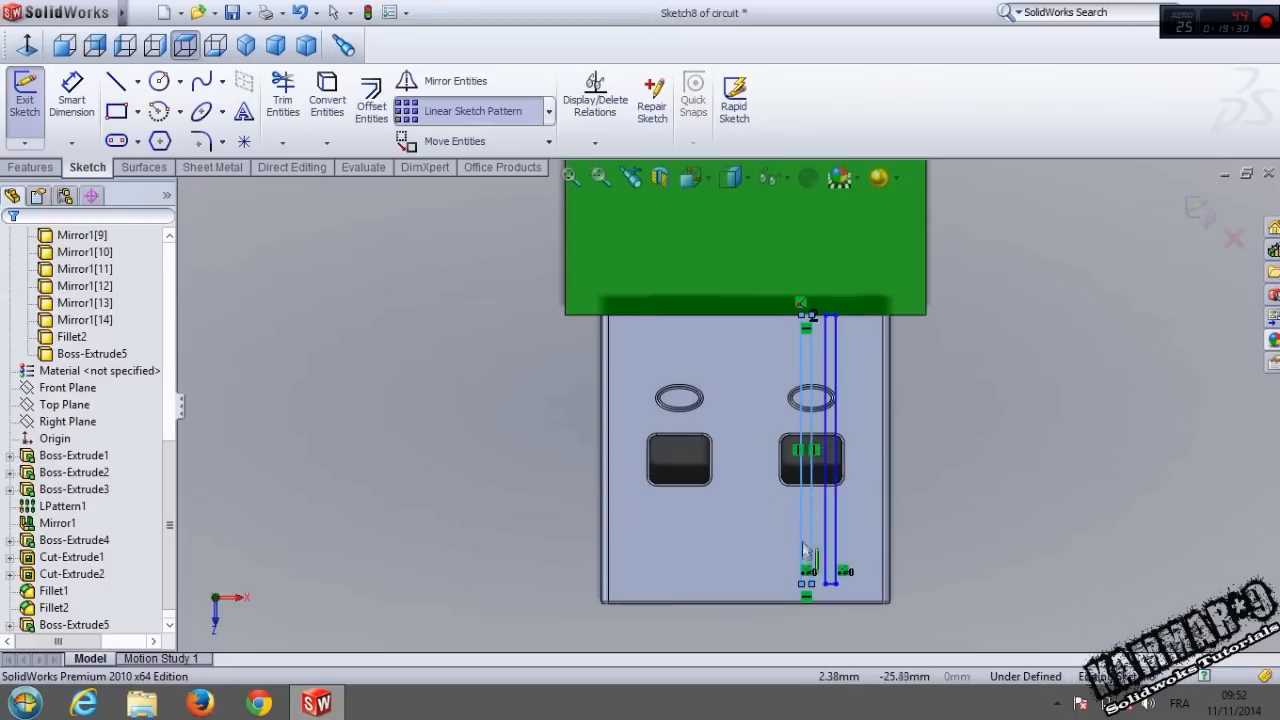
Pattern both rectangles linearly in the reversed X direction with 2 mm spacing and 4 instances.
drag(850, 604, 765, 286)
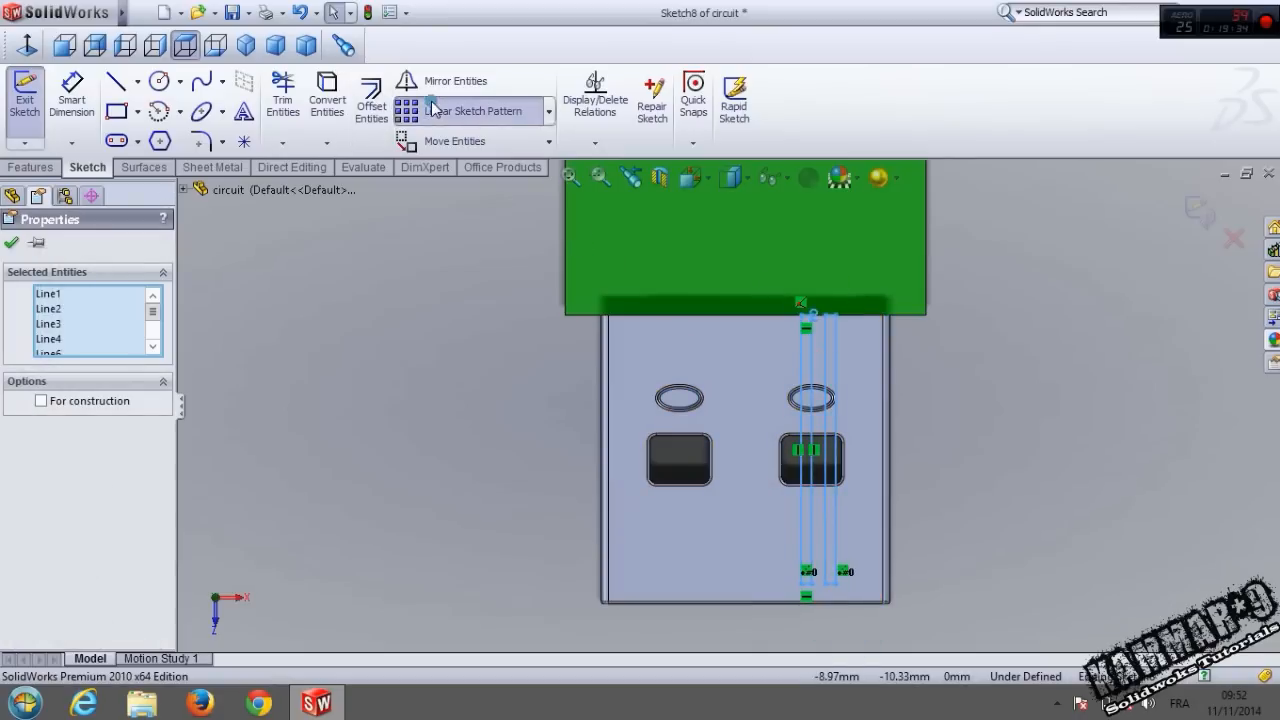
click(462, 111)
click(18, 296)
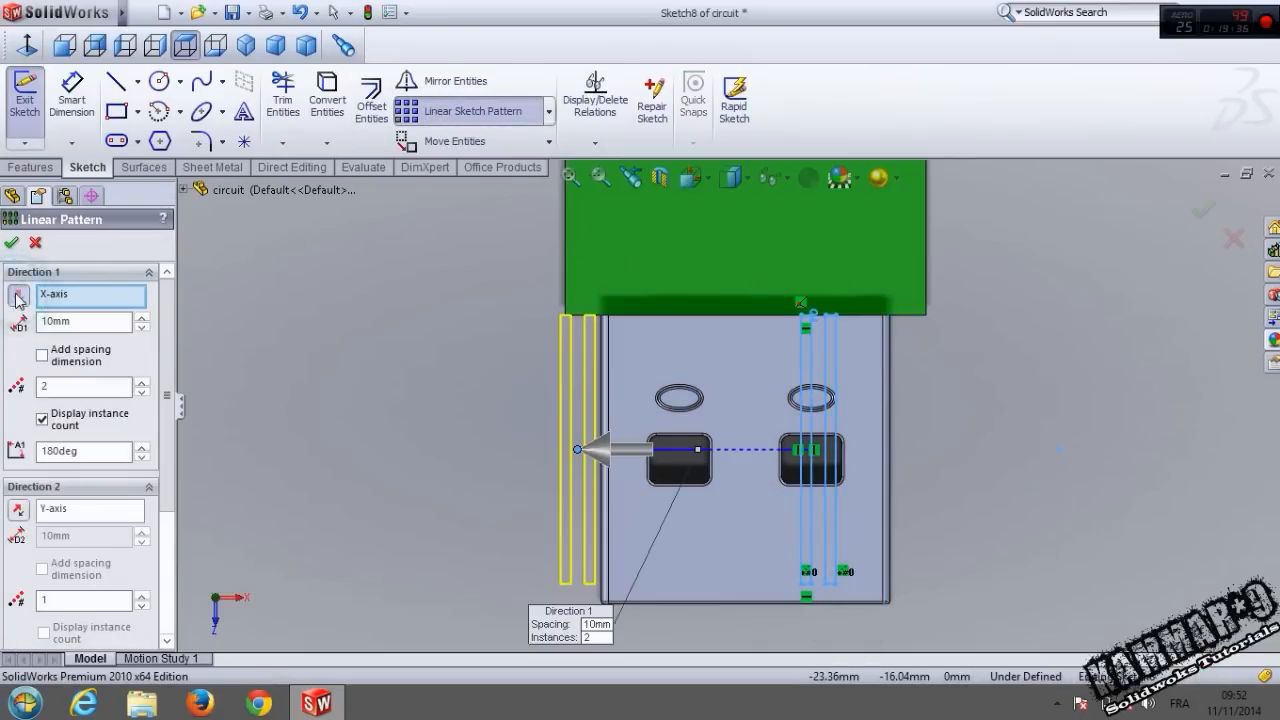
double_click(76, 326)
click(17, 363)
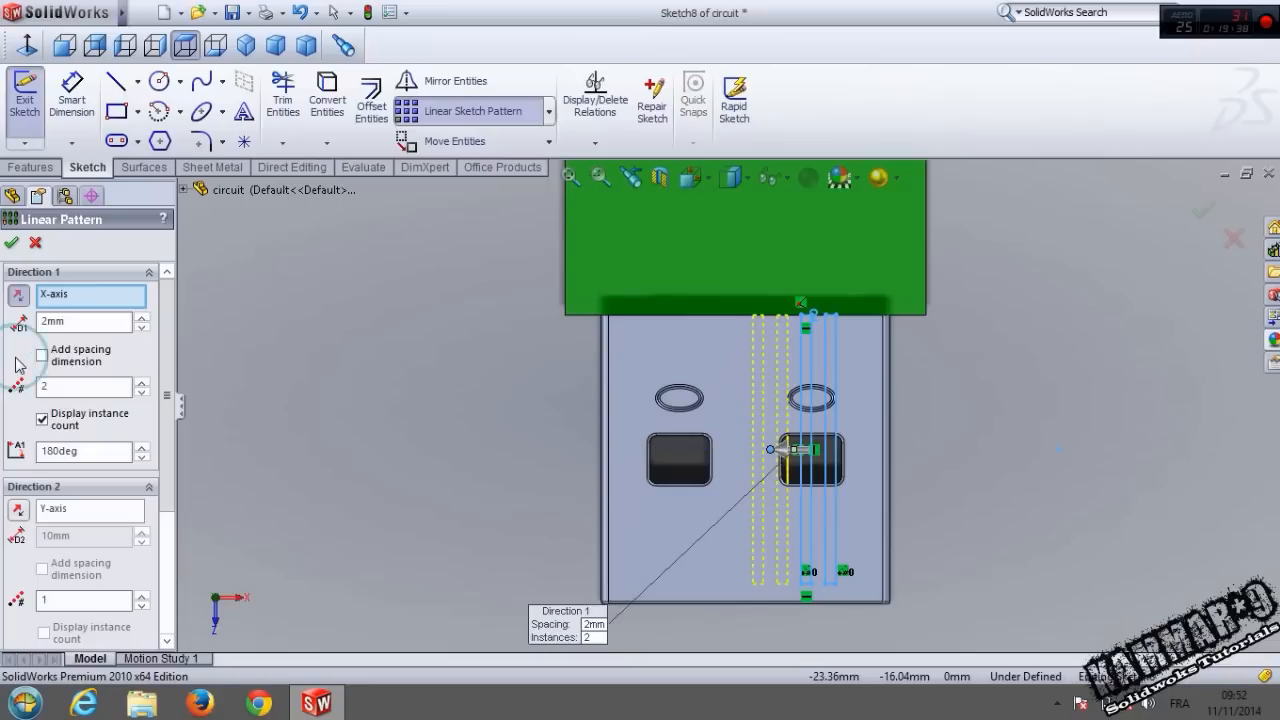
double_click(141, 382)
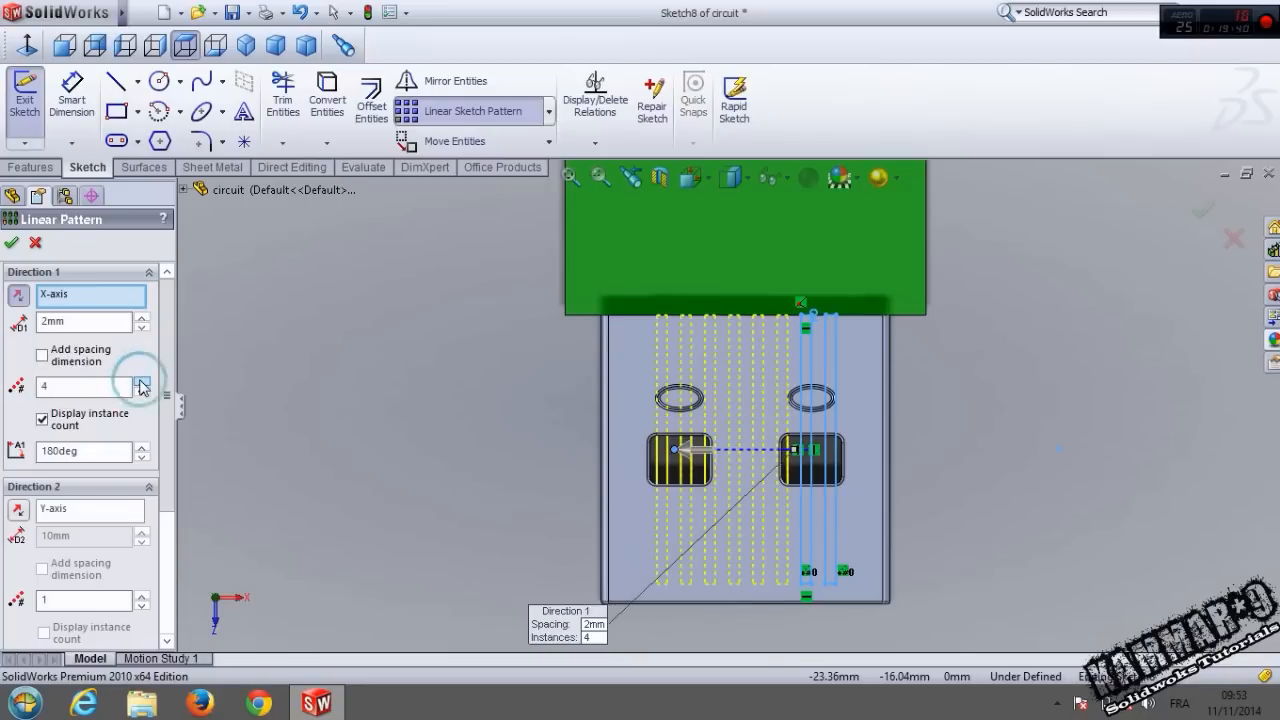
click(11, 243)
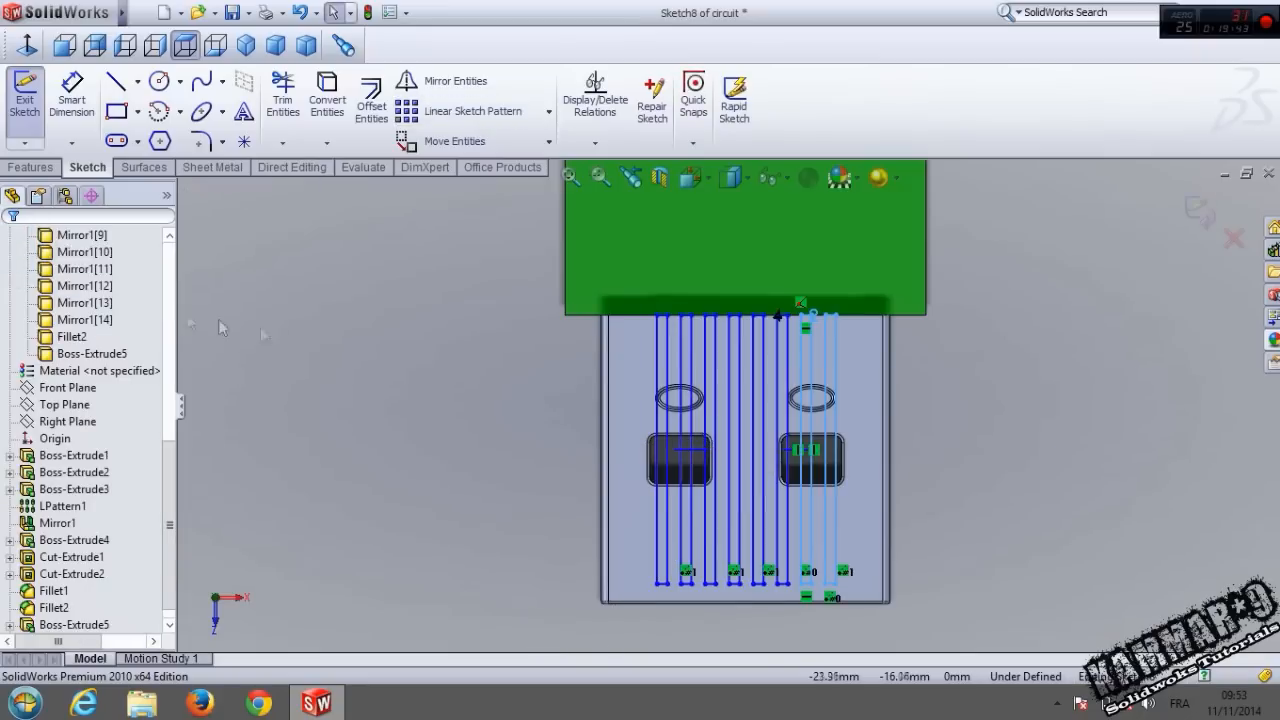
Extrude the patterned contact strips as a blind boss 0.20 mm high with merged result.
click(30, 167)
click(33, 110)
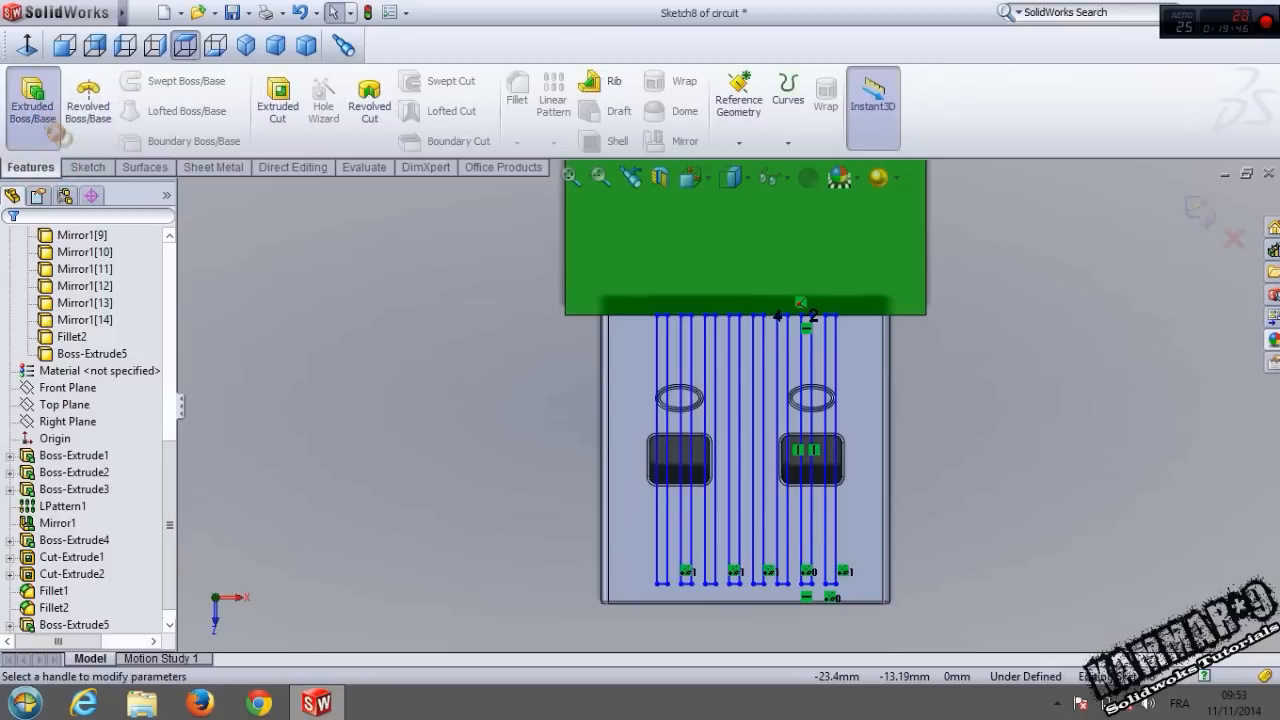
text(0.20mm)
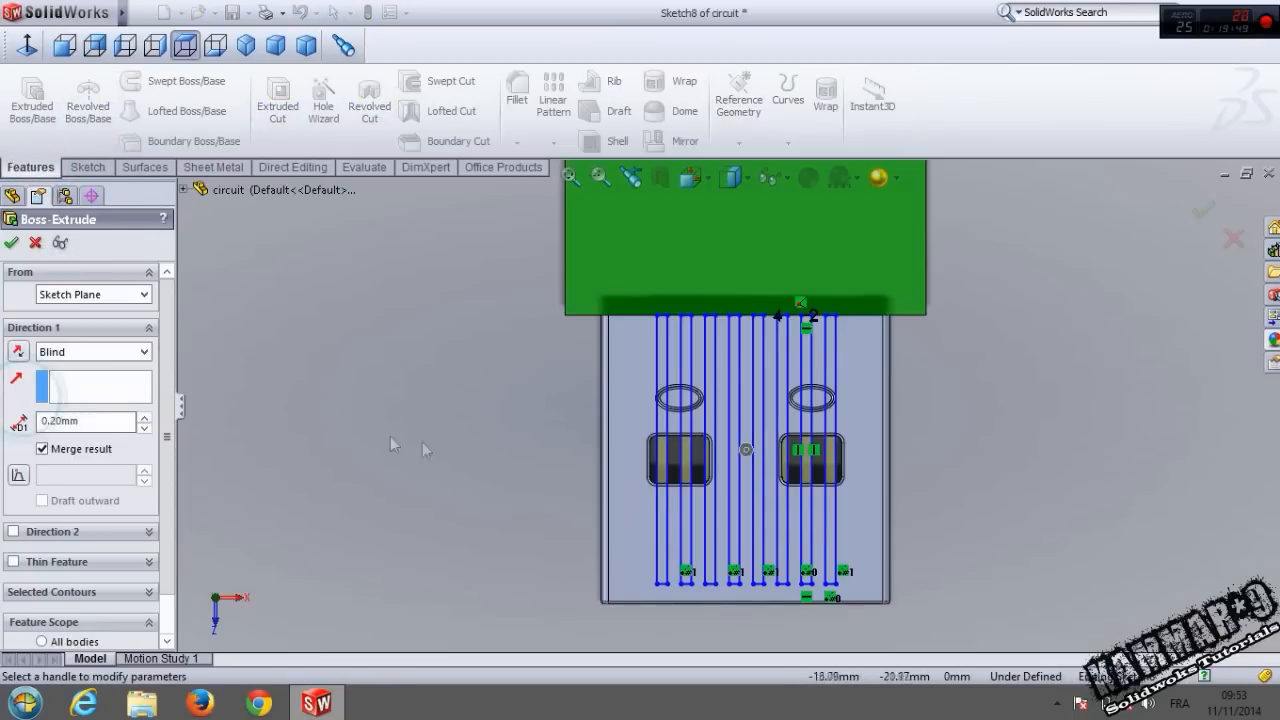
middle_drag(706, 390, 697, 215)
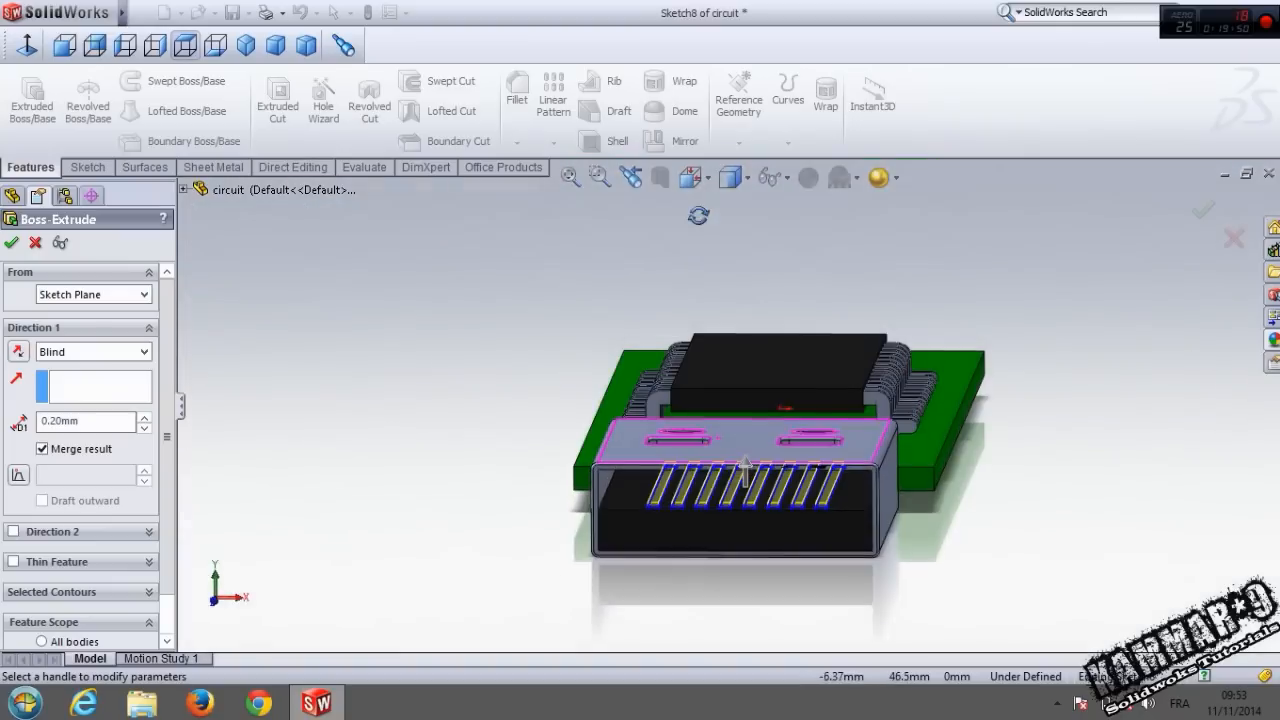
scroll(745, 455, down, 4)
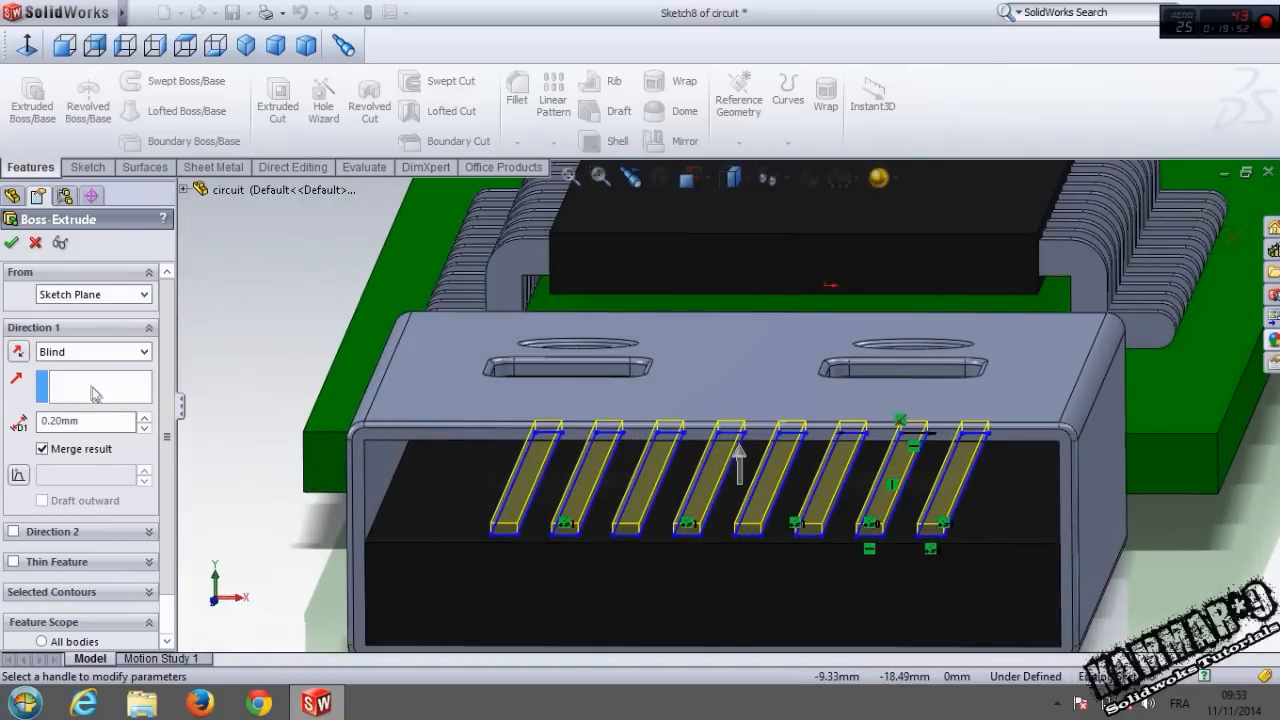
click(12, 242)
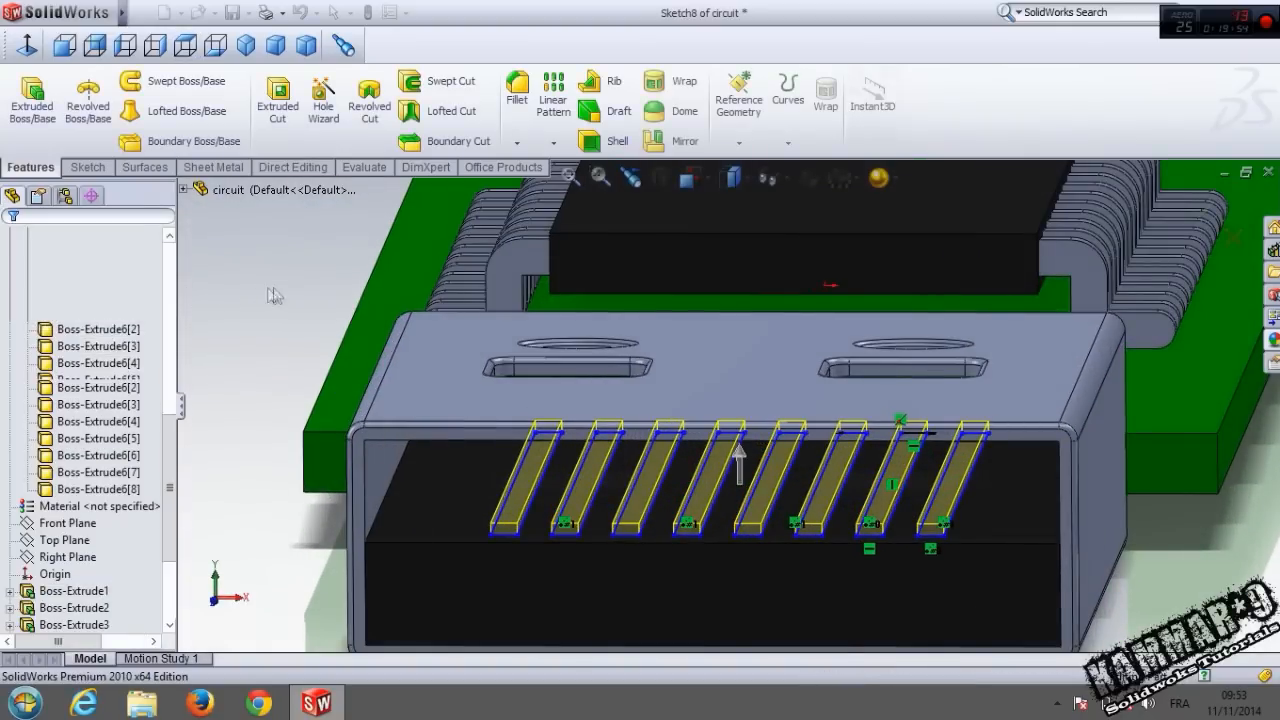
click(294, 276)
Check the contact strips inside the connector, save the circuit part and close it to return to the assembly.
scroll(569, 475, up, 3)
middle_drag(688, 453, 646, 480)
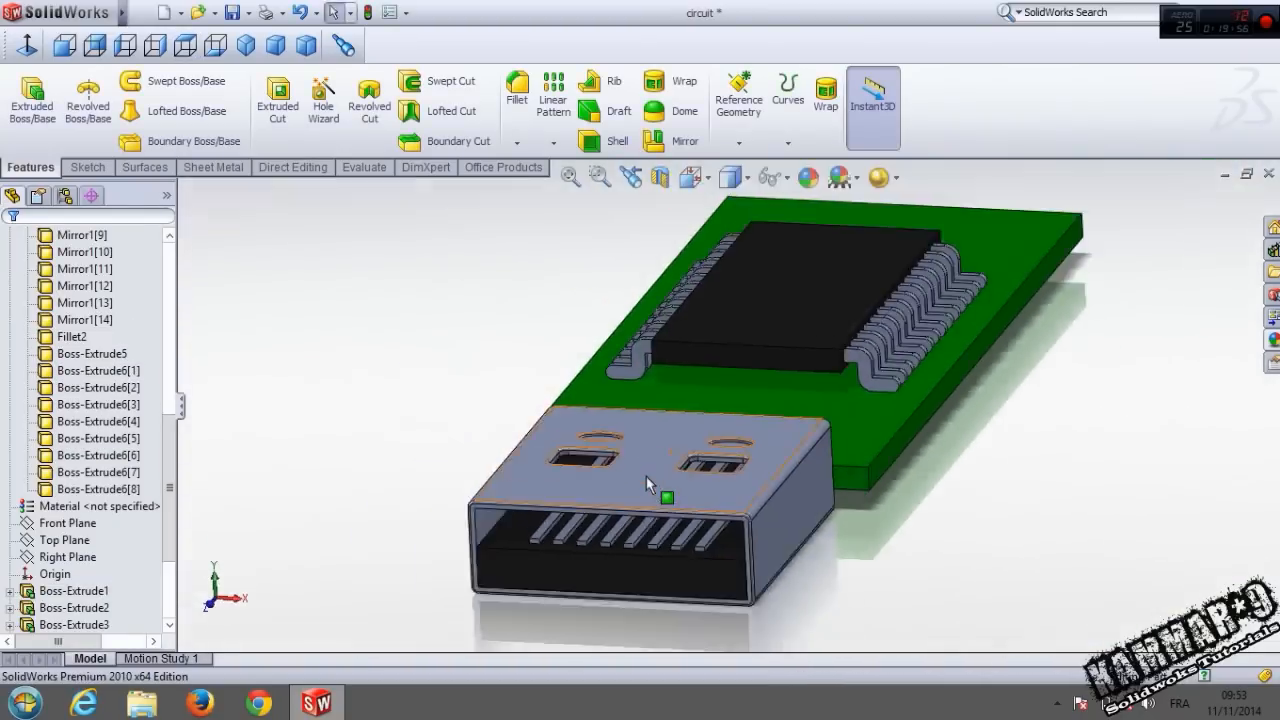
scroll(646, 480, up, 1)
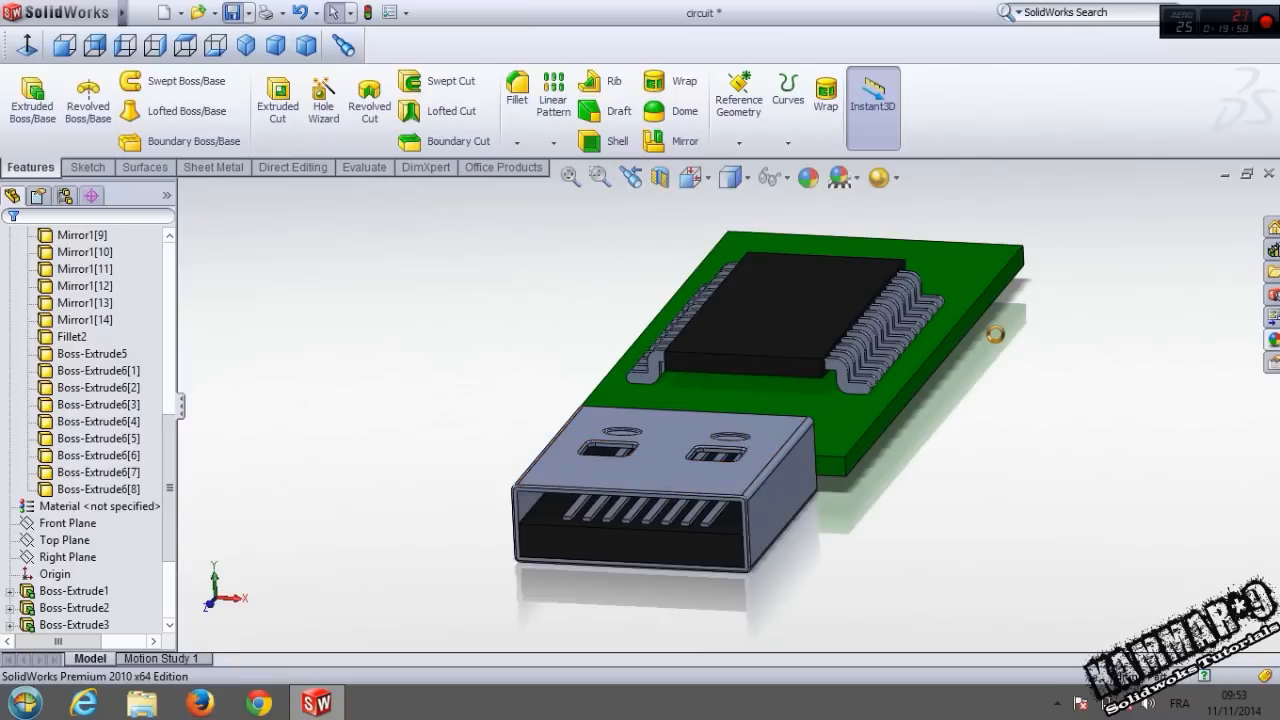
click(1269, 174)
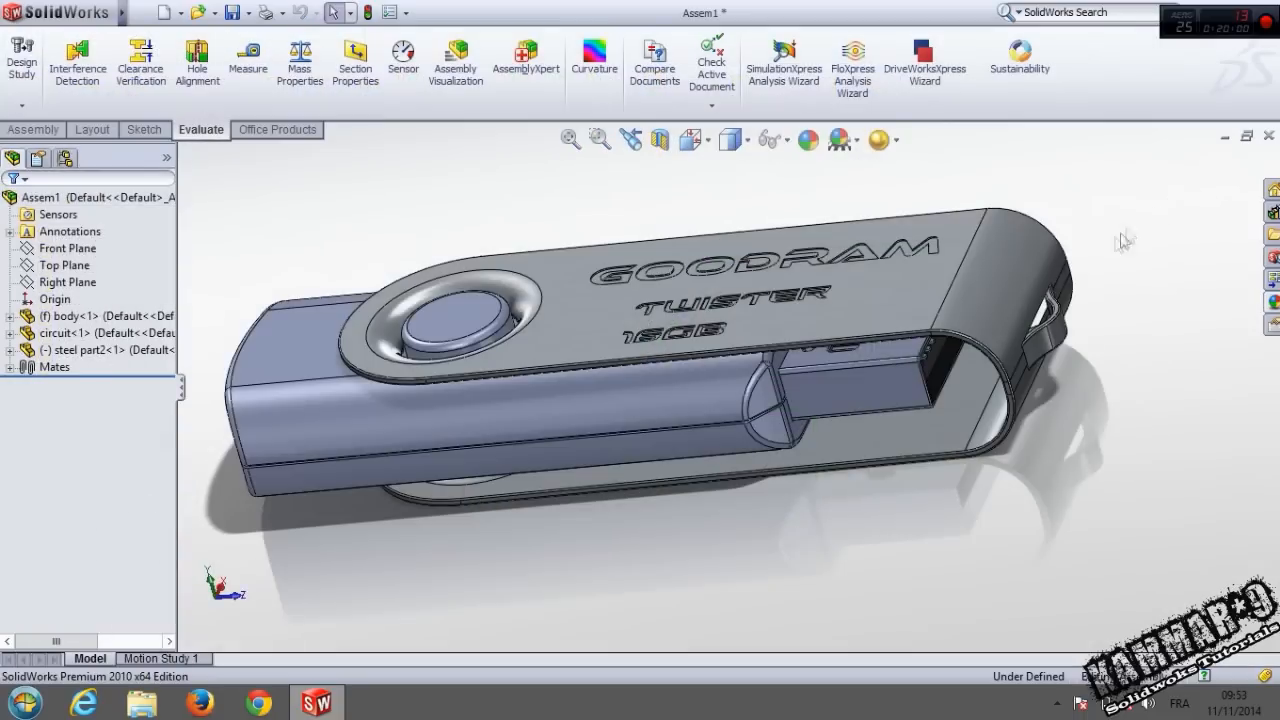
Turn the steel cover on the flash disk and open the body part from the assembly.
middle_drag(921, 362, 808, 436)
drag(808, 436, 1033, 144)
click(595, 355)
click(651, 245)
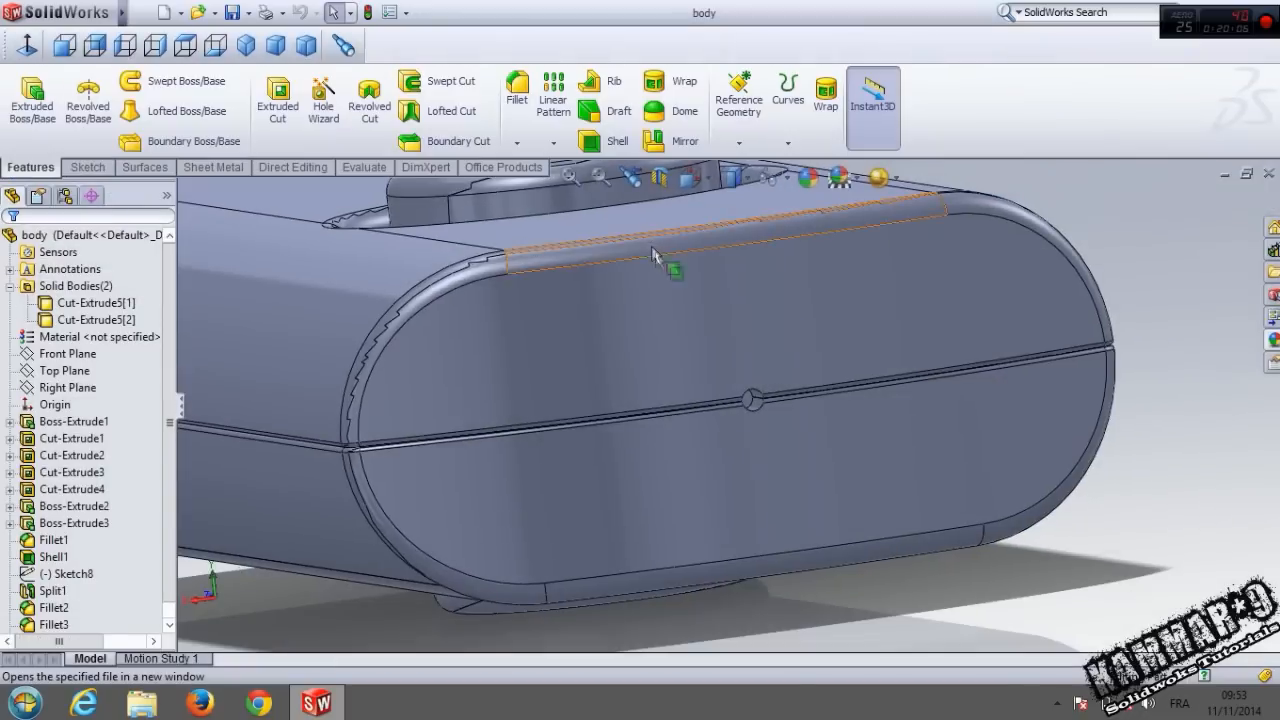
scroll(700, 362, up, 6)
middle_drag(574, 308, 745, 370)
Apply the polished steel appearance from the Metal > Steel library to the body's upper half as a whole body.
click(1274, 252)
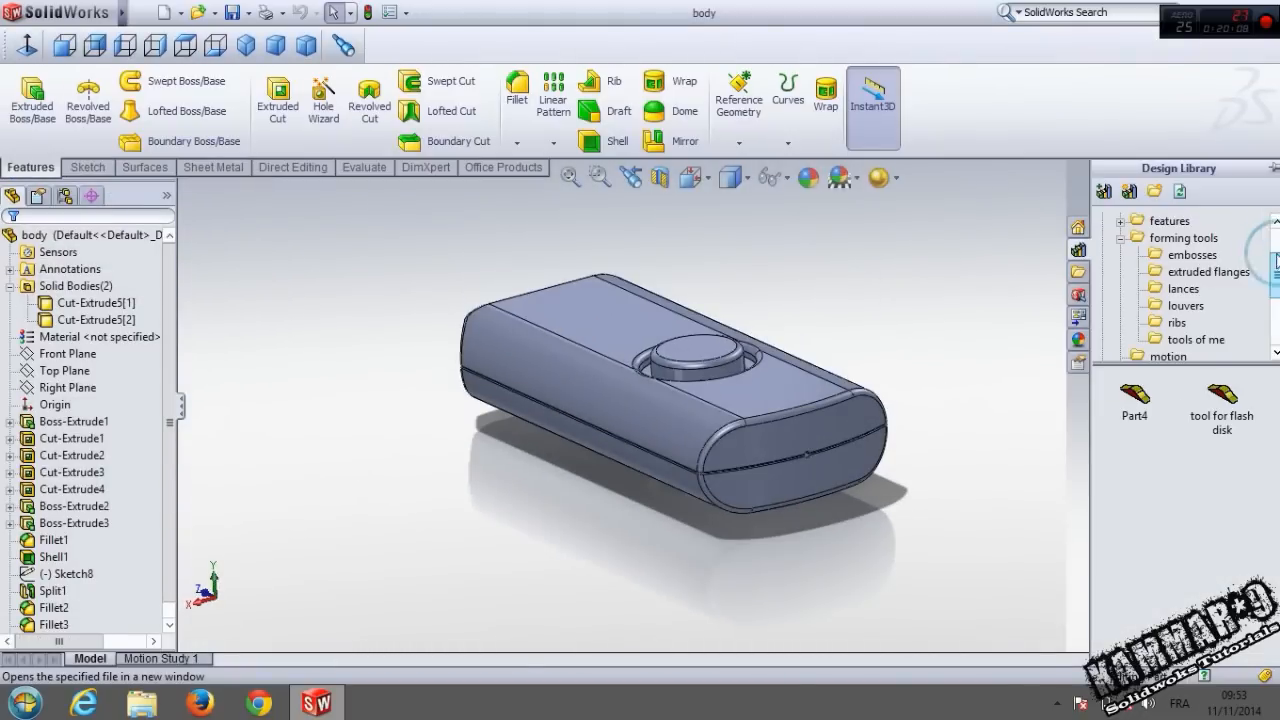
click(1079, 341)
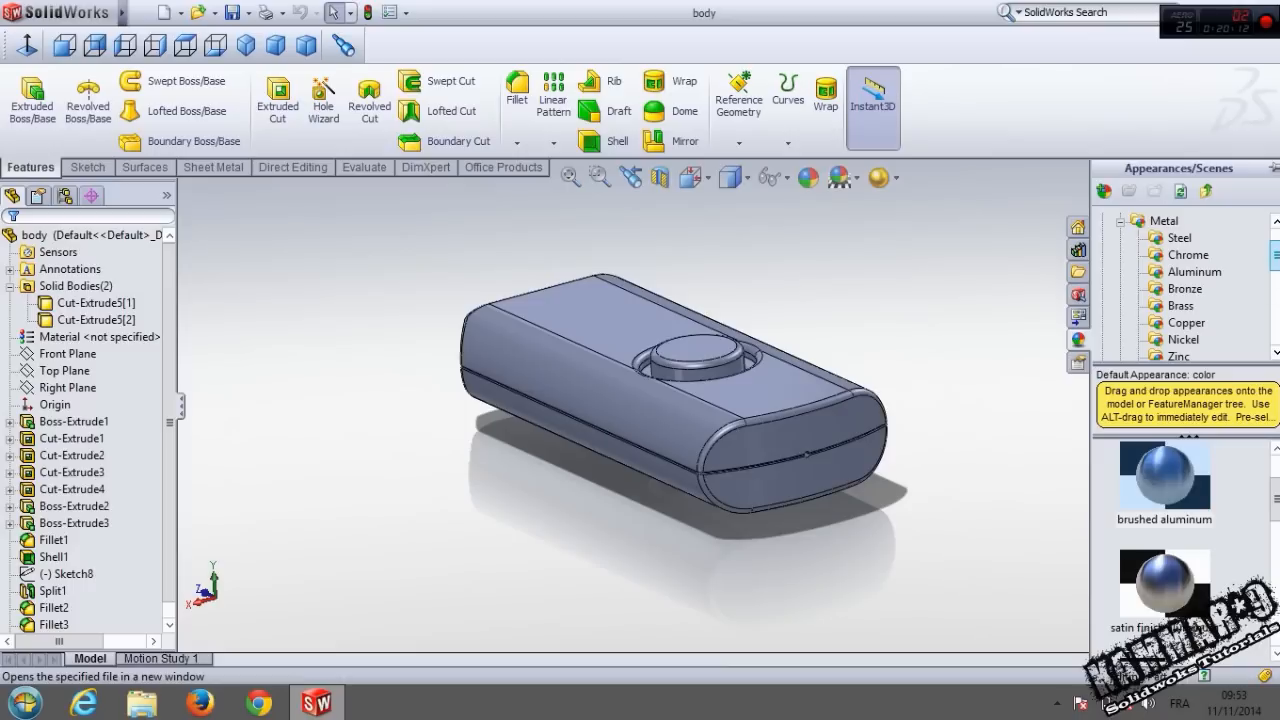
click(1184, 240)
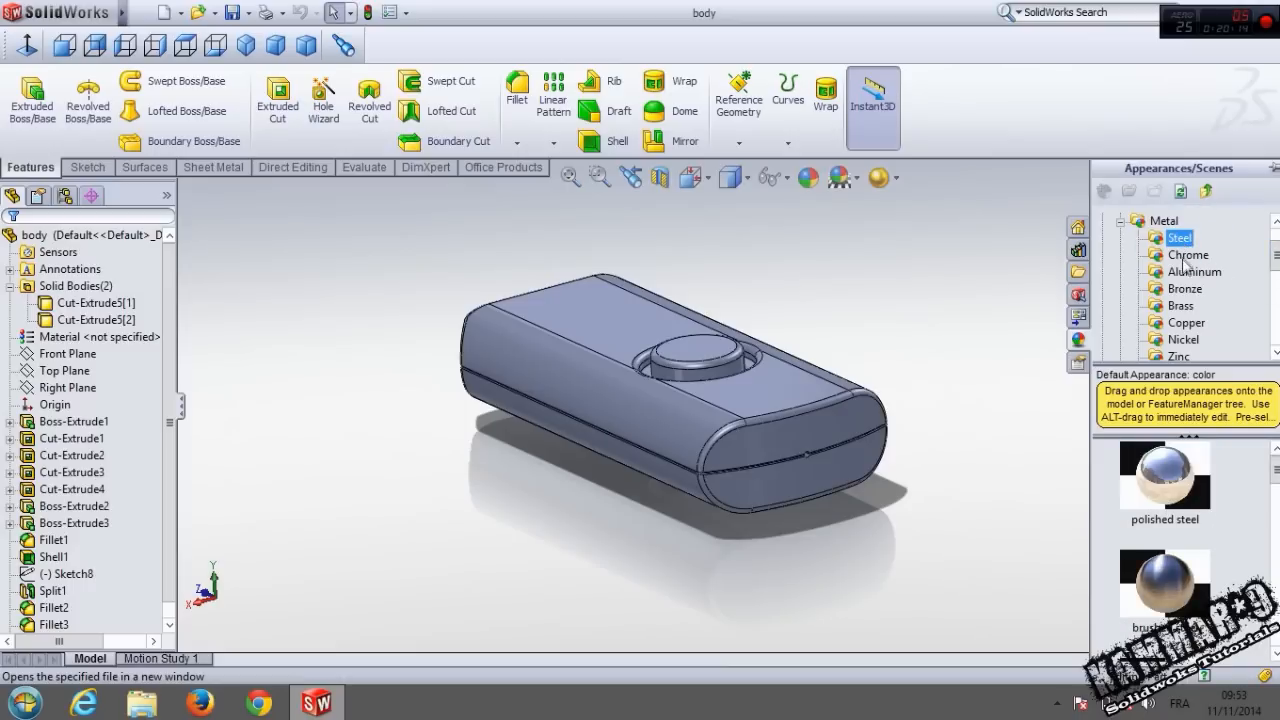
drag(1167, 505, 806, 447)
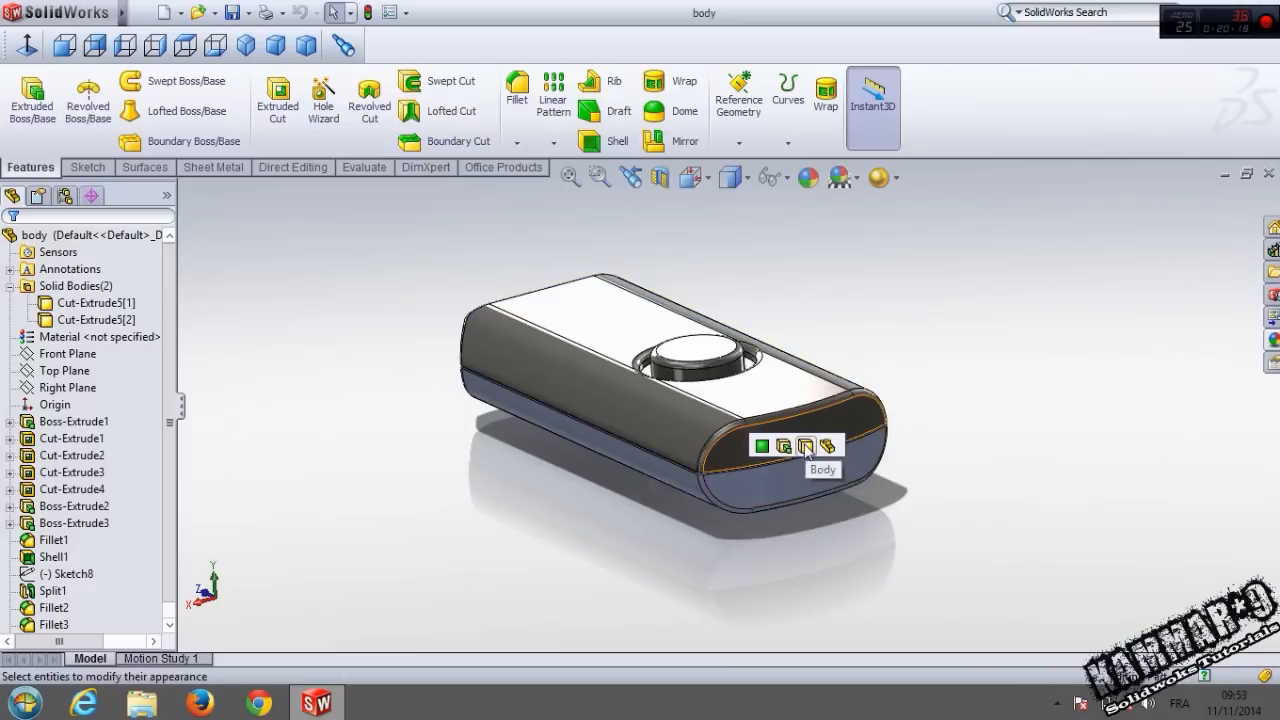
click(806, 447)
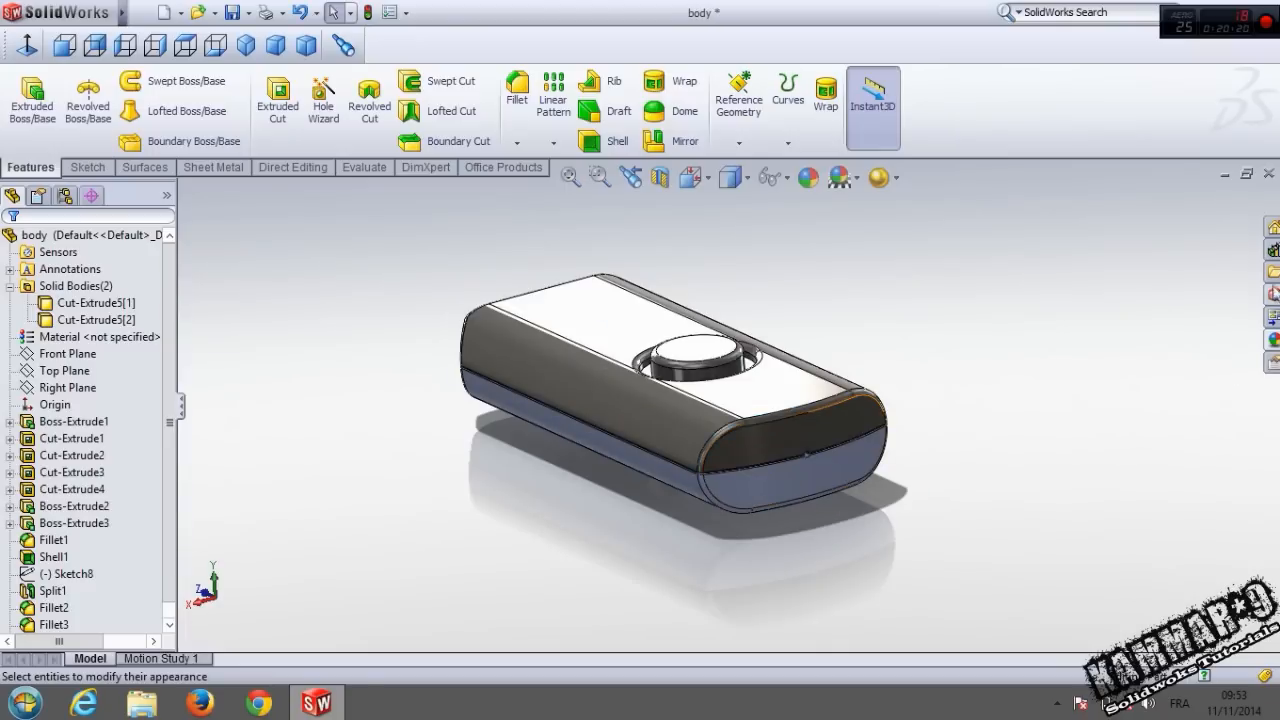
Apply the polished steel appearance to the body's lower half as a whole body.
click(1275, 250)
click(1077, 345)
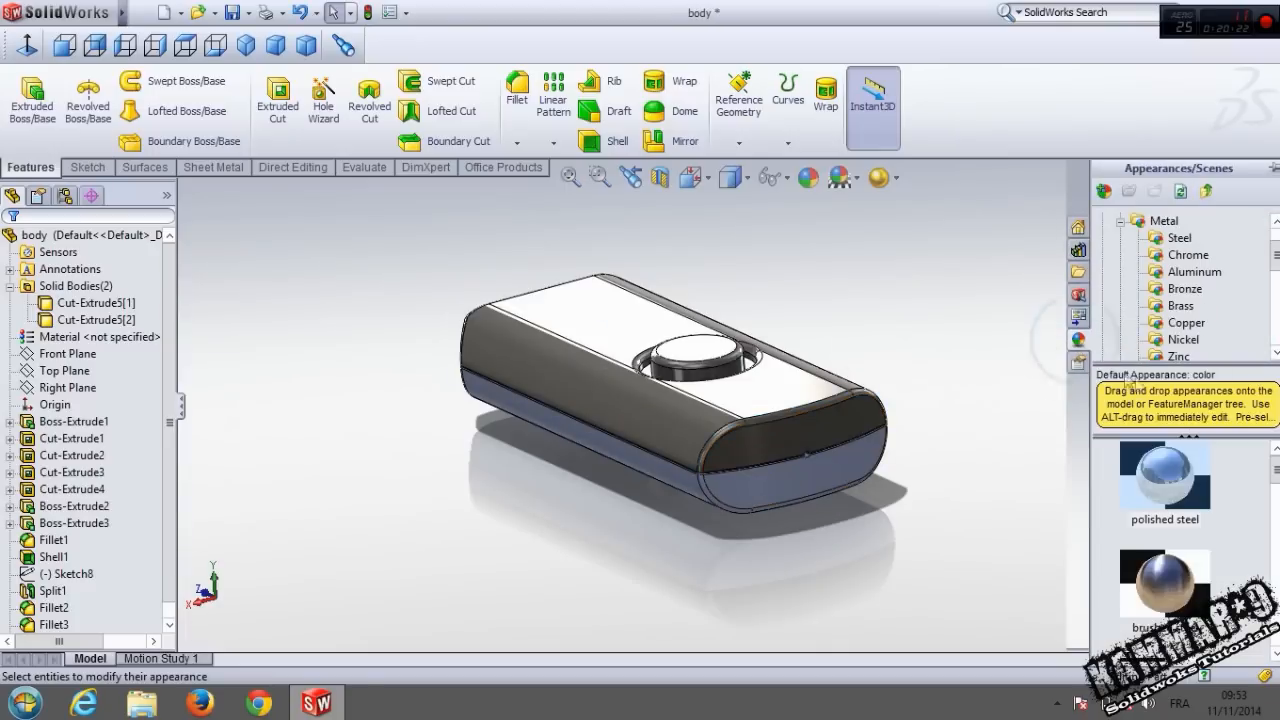
drag(1168, 500, 828, 487)
click(821, 479)
Save and close the body part and inspect the complete flash disk in the Assem1 assembly.
middle_drag(665, 413, 687, 520)
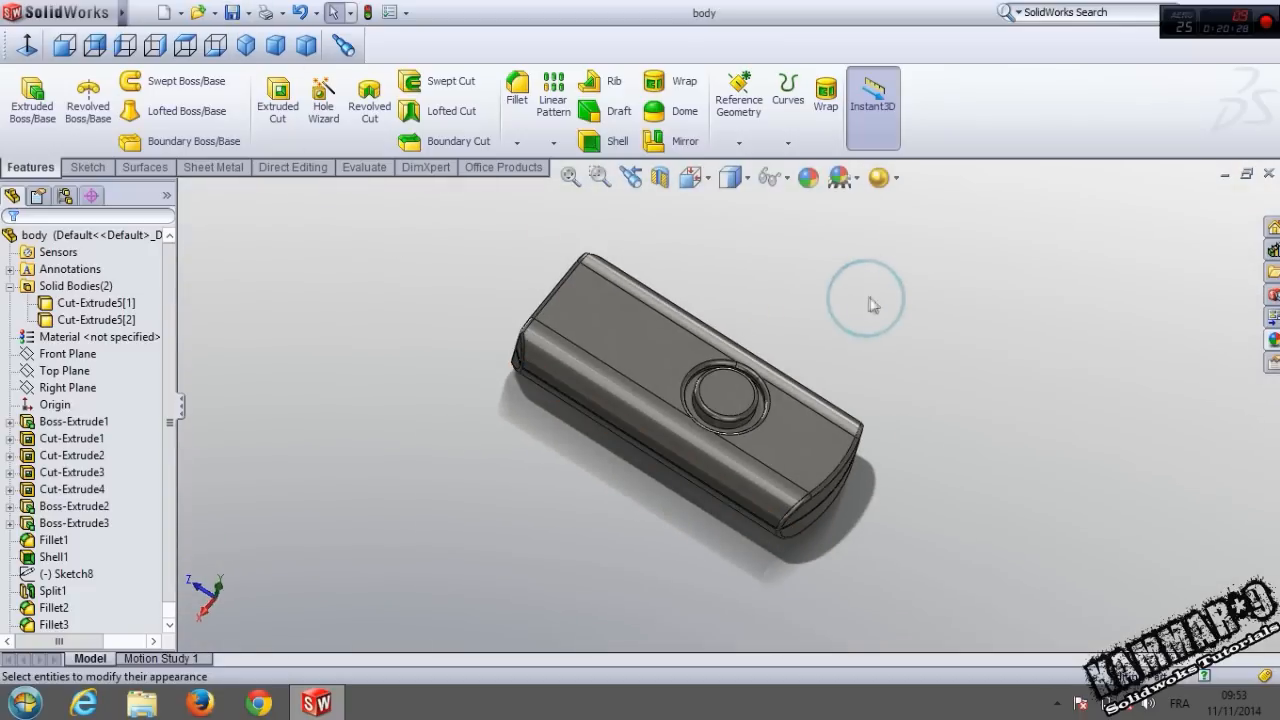
click(1269, 174)
middle_drag(1090, 290, 936, 368)
middle_drag(790, 300, 864, 304)
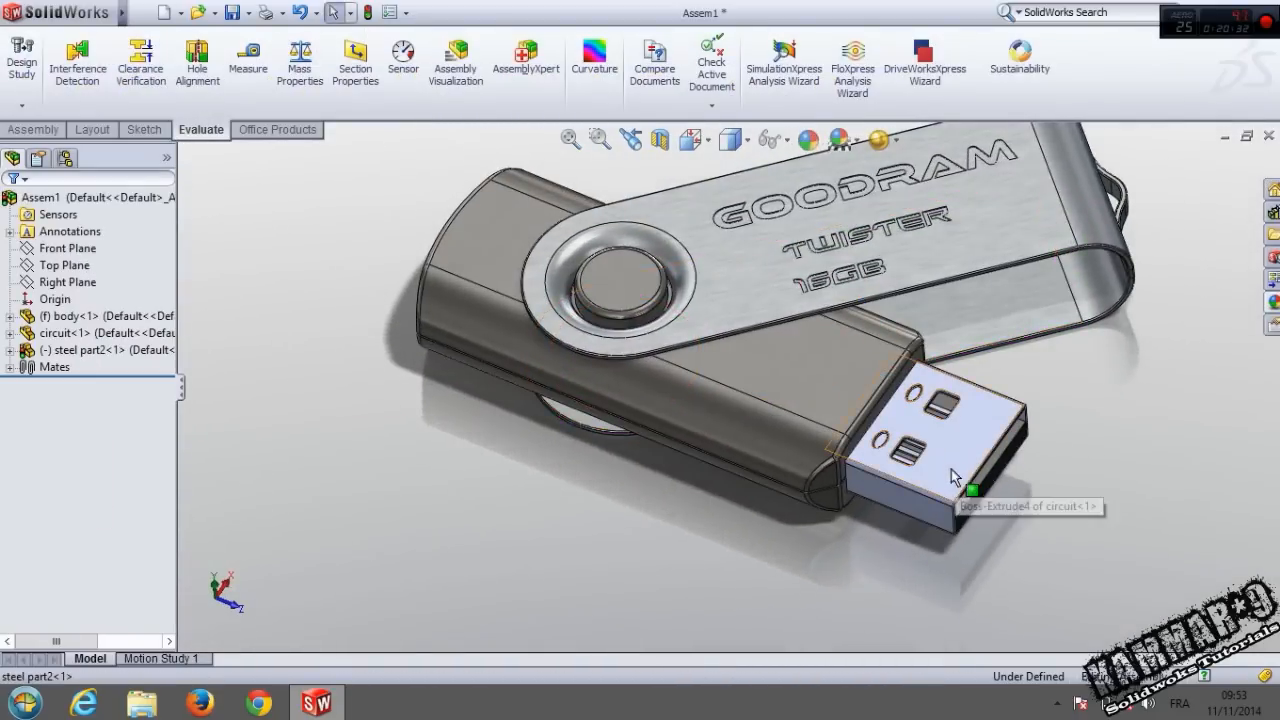
scroll(843, 402, up, 5)
scroll(843, 402, down, 4)
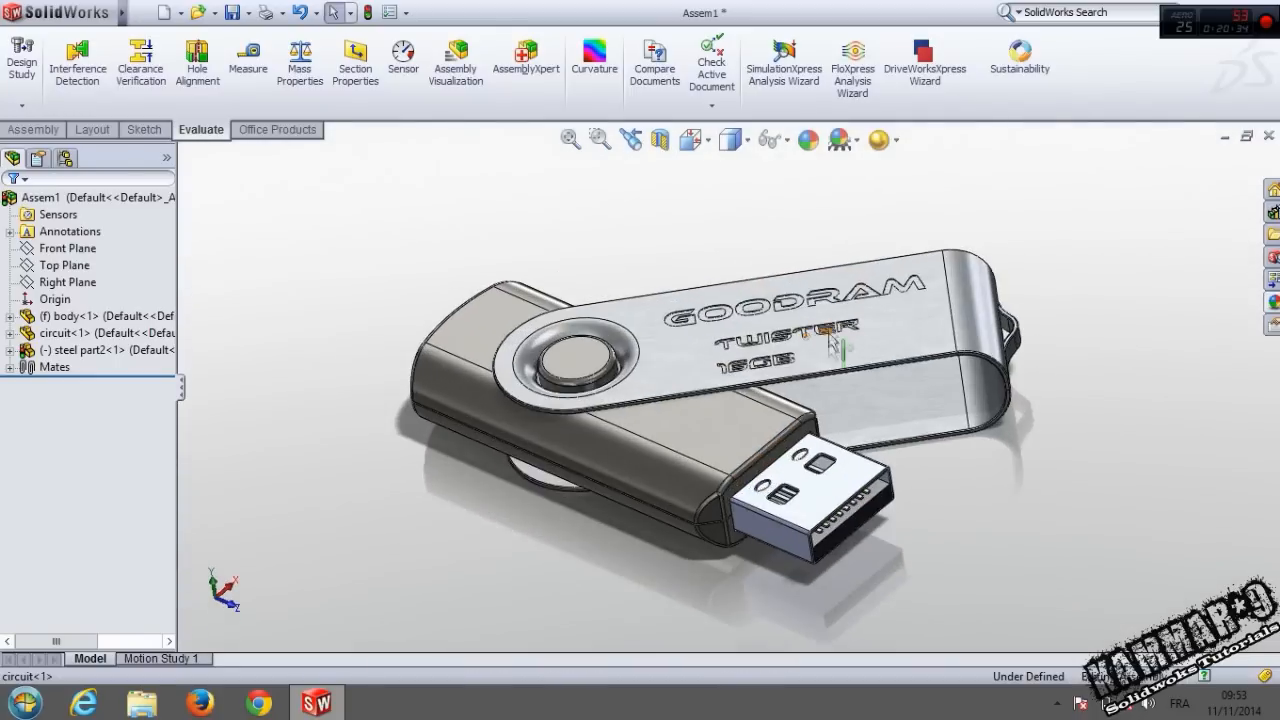